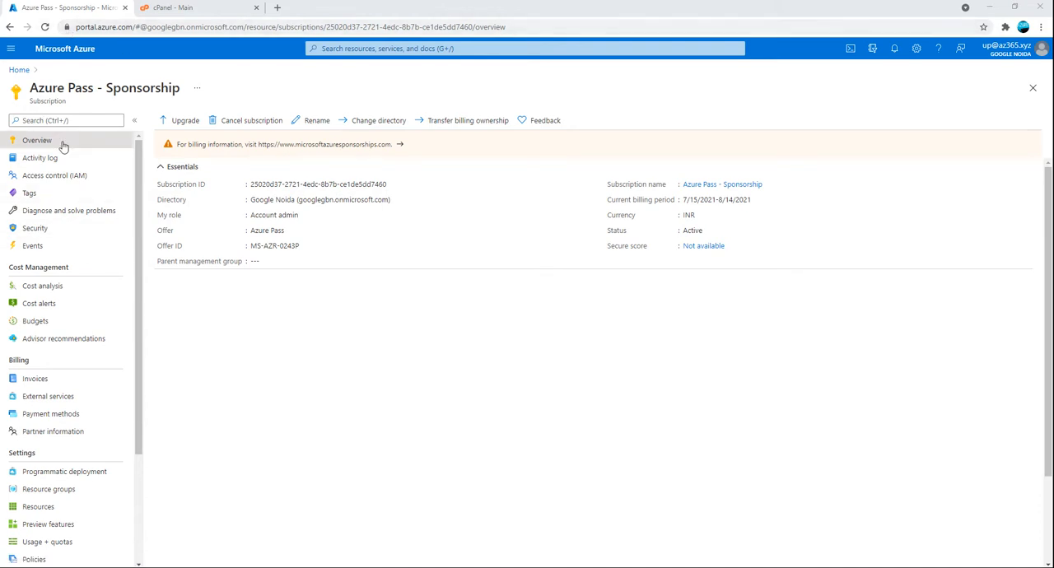
Start a new resource group named WebApp in the Azure Pass - Sponsorship subscription
{"action": "left_click", "coordinate": [48, 490]}
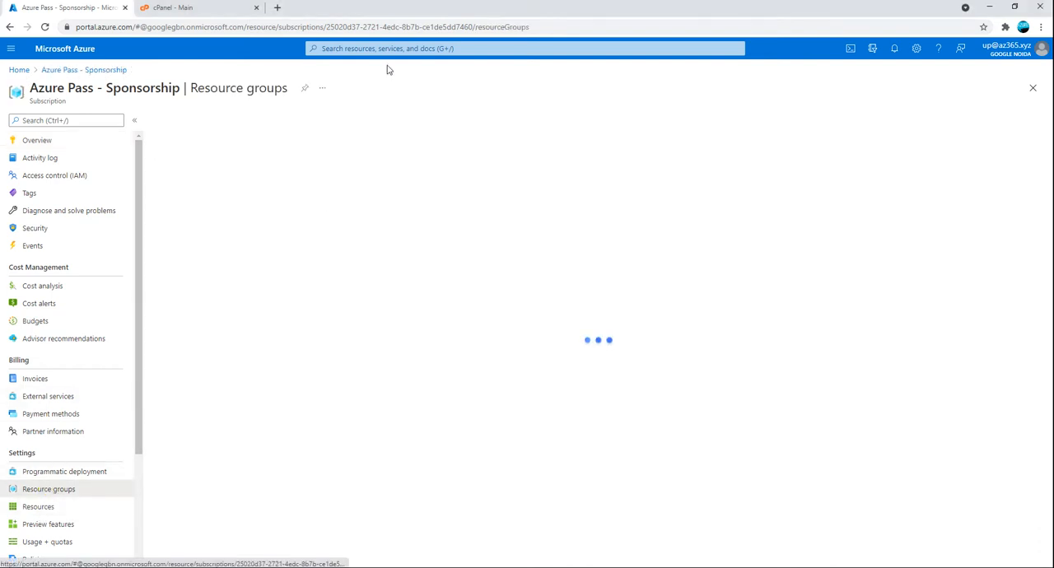
{"action": "left_click", "coordinate": [173, 124]}
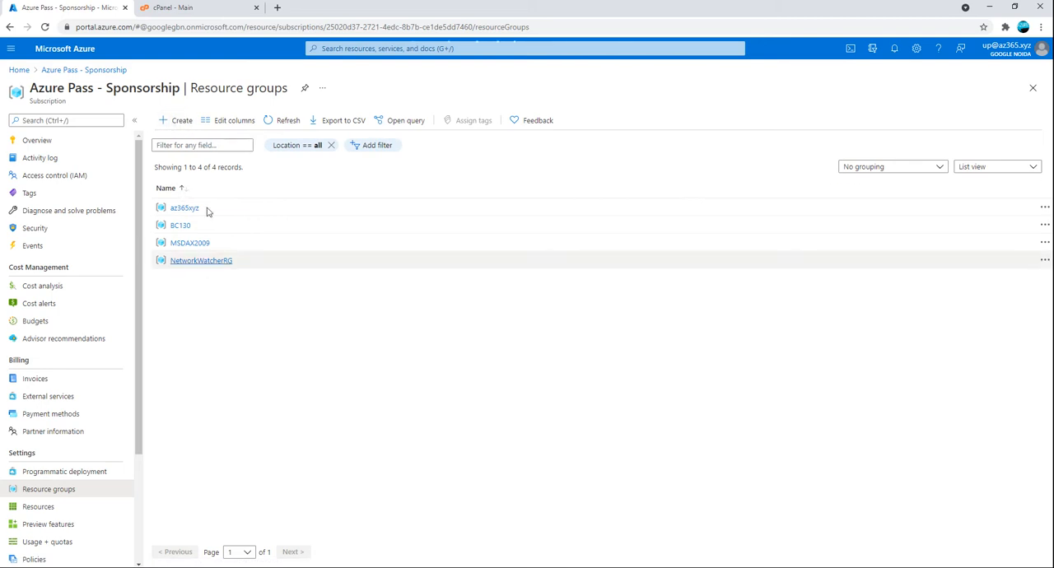
{"action": "left_click", "coordinate": [178, 121]}
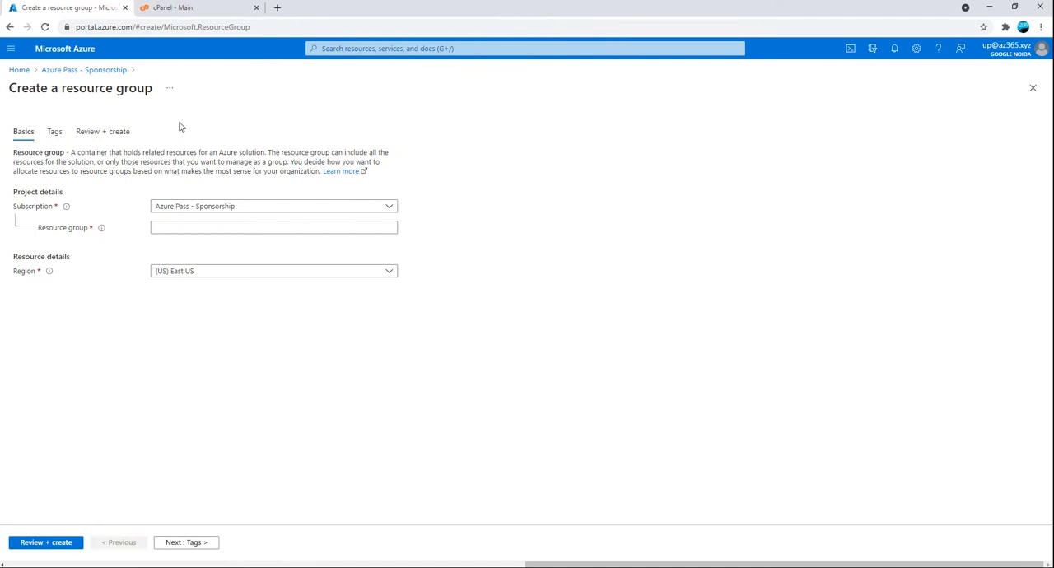
{"action": "left_click", "coordinate": [171, 227]}
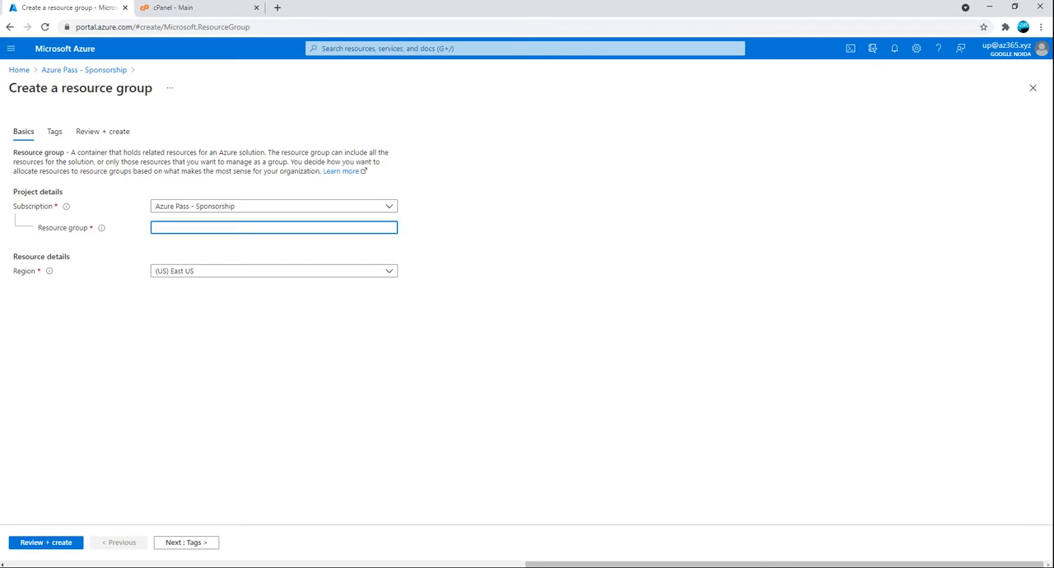
{"action": "type", "text": "WebApp"}
{"action": "key", "text": "Tab"}
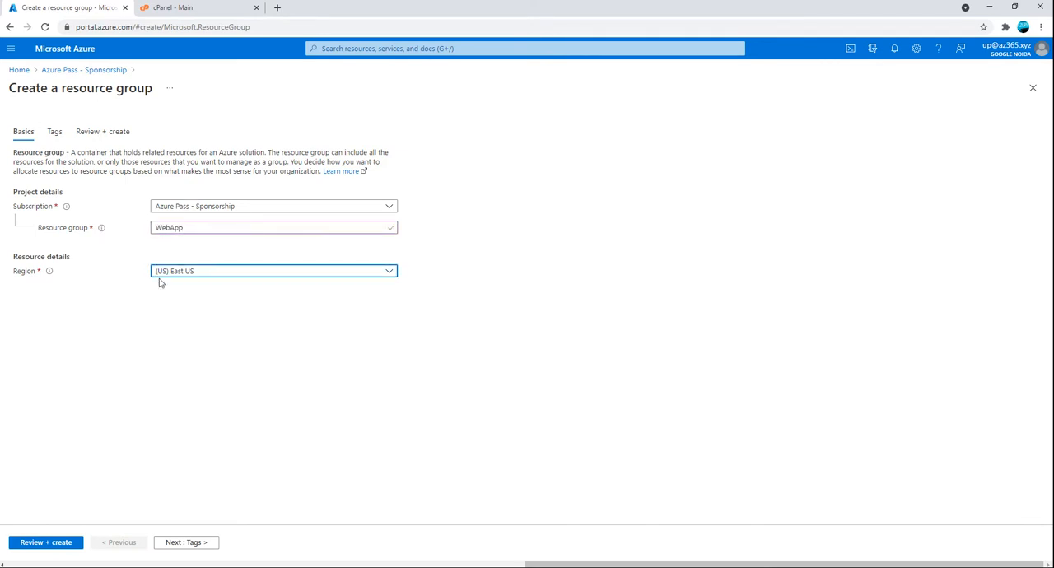
Tag the new resource group with the name Webapp and value DEV, and create the group
{"action": "left_click", "coordinate": [176, 547]}
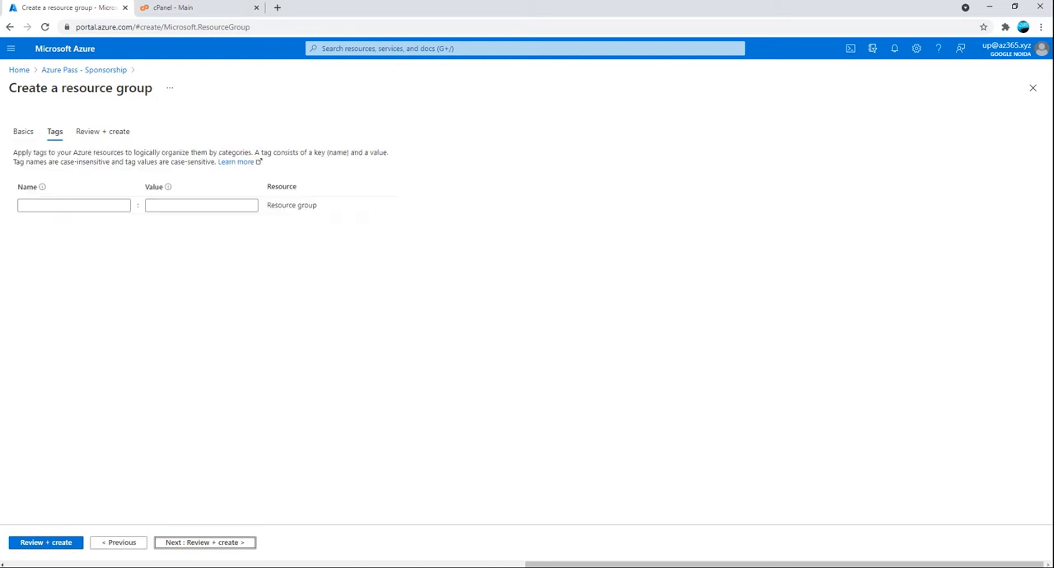
{"action": "left_click", "coordinate": [74, 205]}
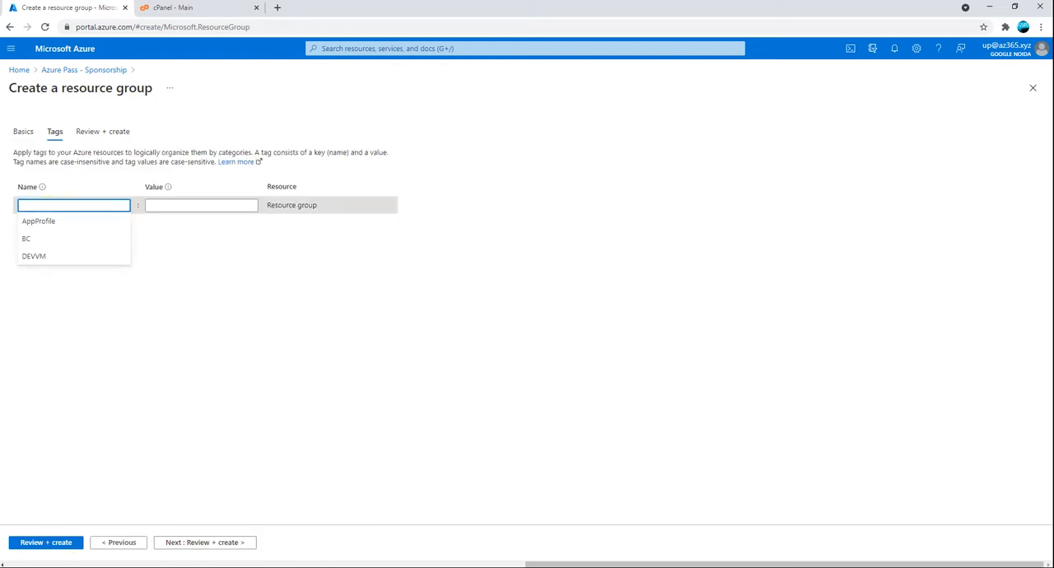
{"action": "type", "text": "Webapp"}
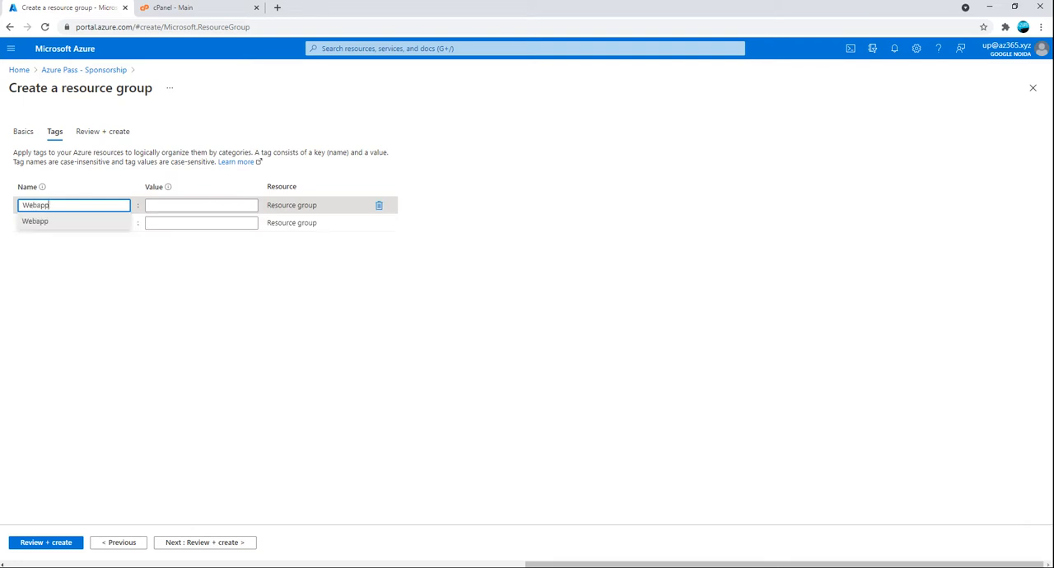
{"action": "key", "text": "Tab"}
{"action": "type", "text": "DE"}
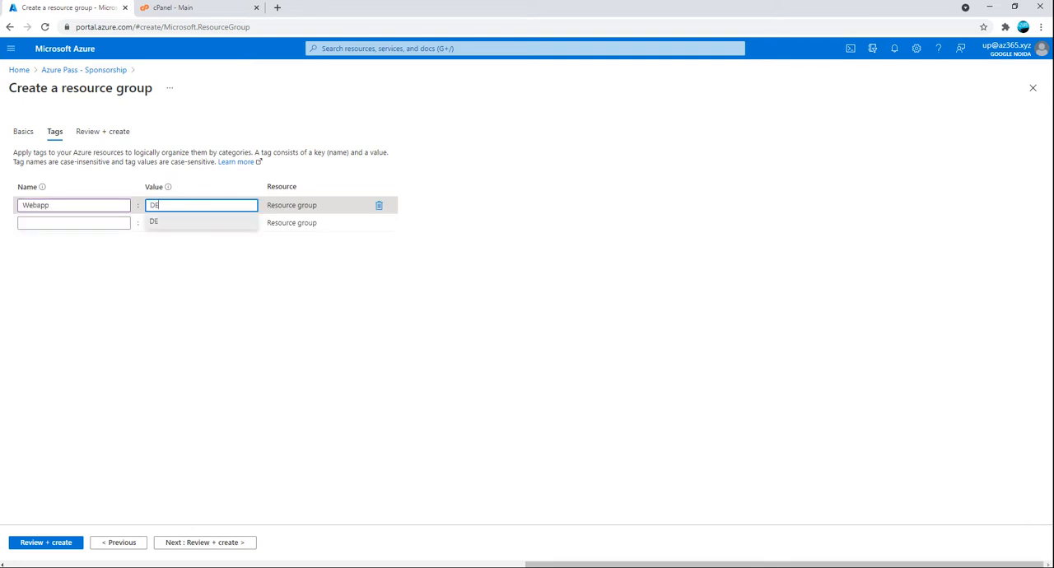
{"action": "type", "text": "V"}
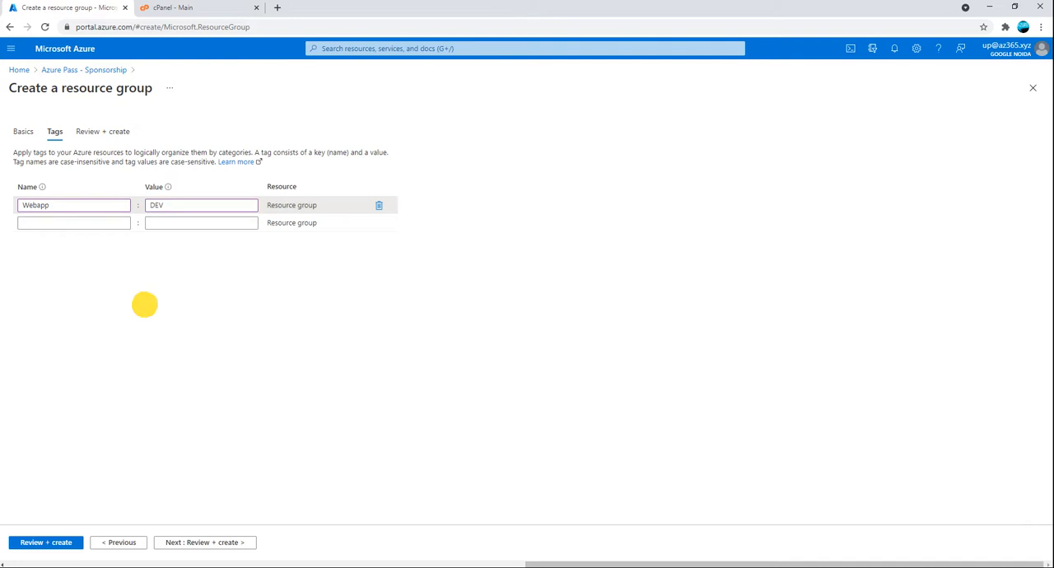
{"action": "left_click", "coordinate": [202, 541]}
{"action": "left_click", "coordinate": [31, 542]}
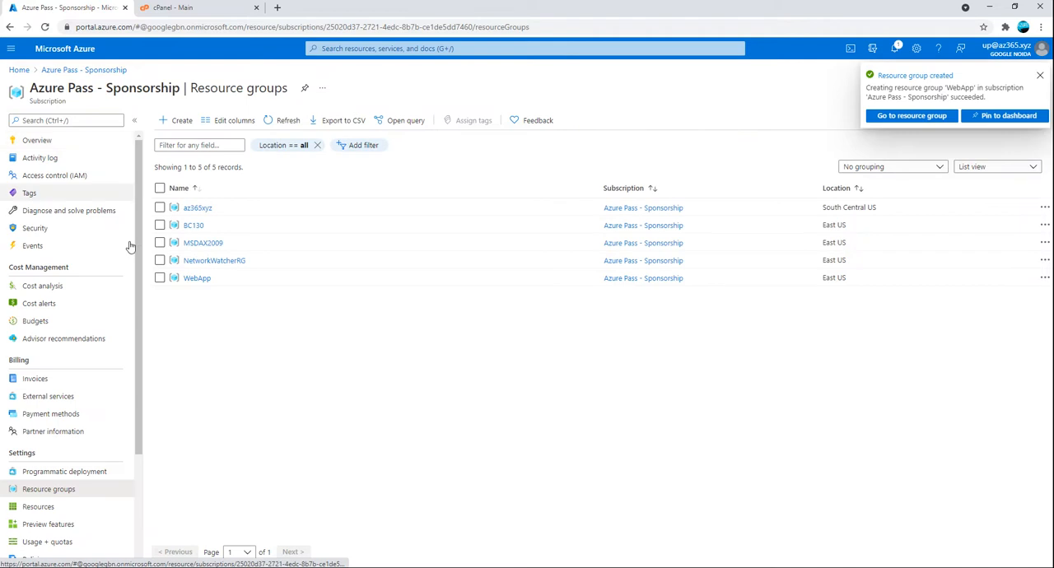
Open the WebApp resource group and start creating a Web App resource in it
{"action": "left_click", "coordinate": [196, 279]}
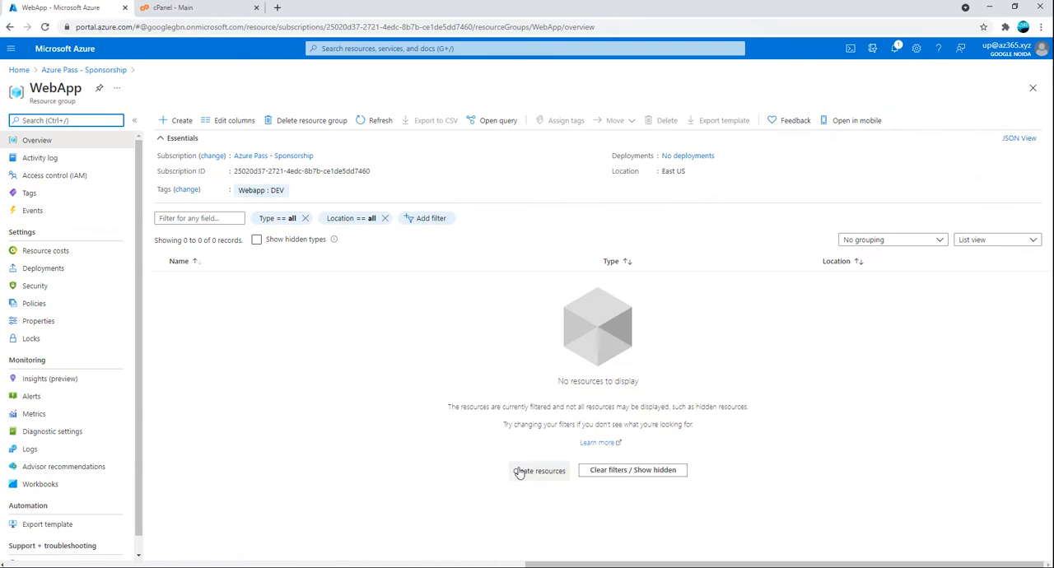
{"action": "left_click", "coordinate": [175, 123]}
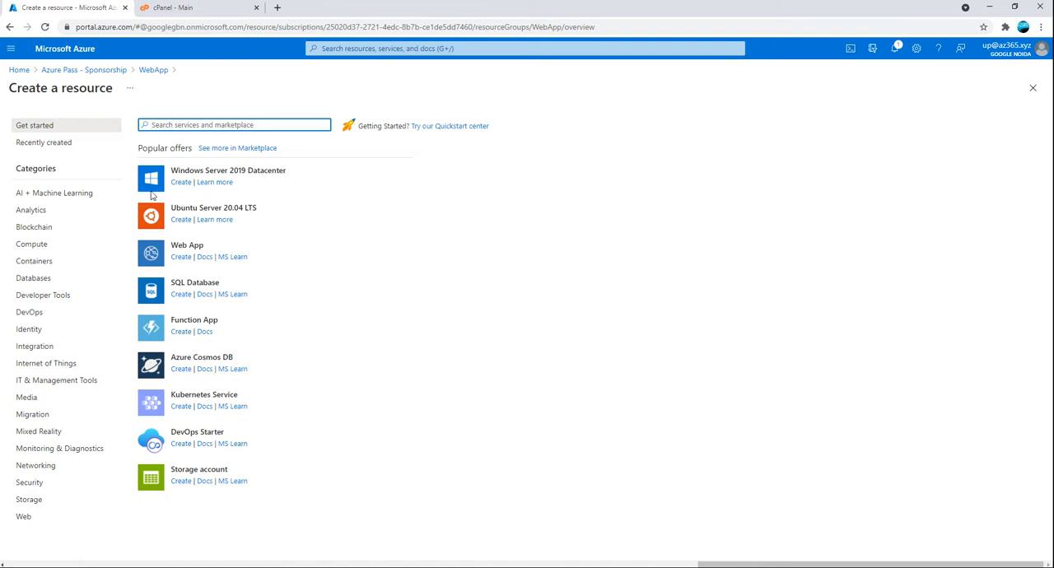
{"action": "left_click", "coordinate": [177, 259]}
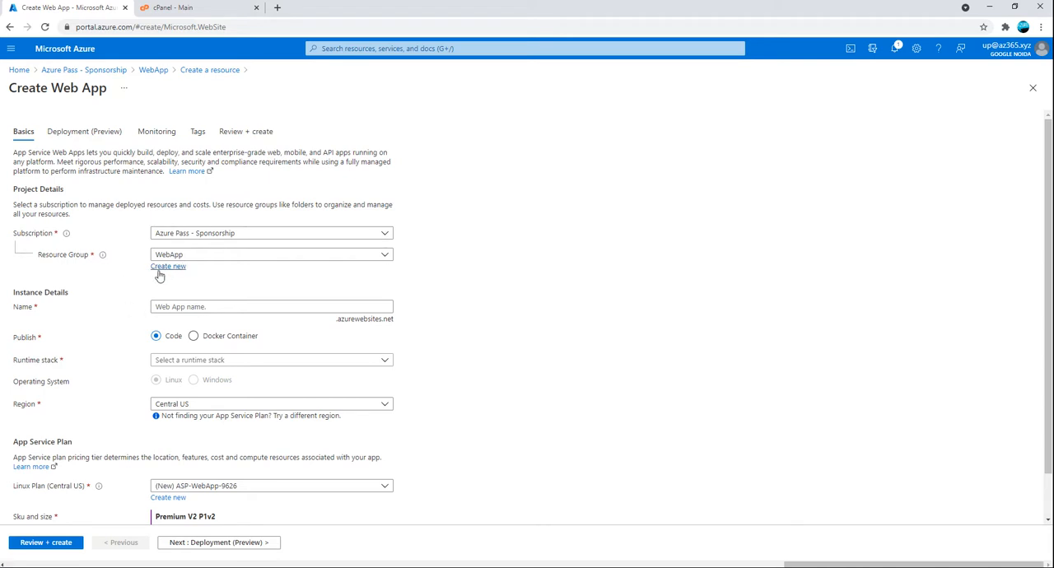
Try to name the web app webapptest
{"action": "left_click", "coordinate": [188, 307]}
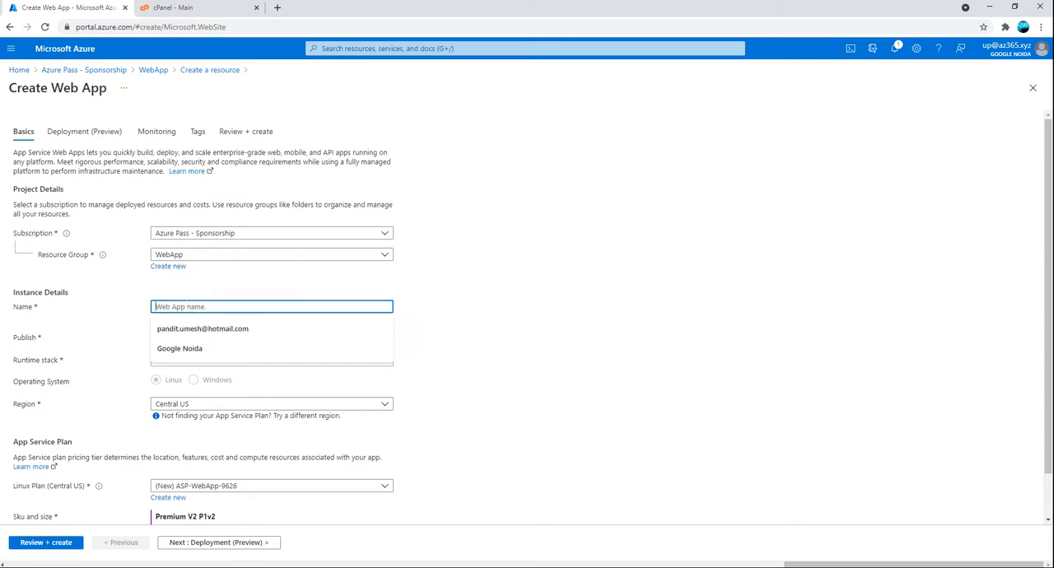
{"action": "left_click", "coordinate": [477, 320]}
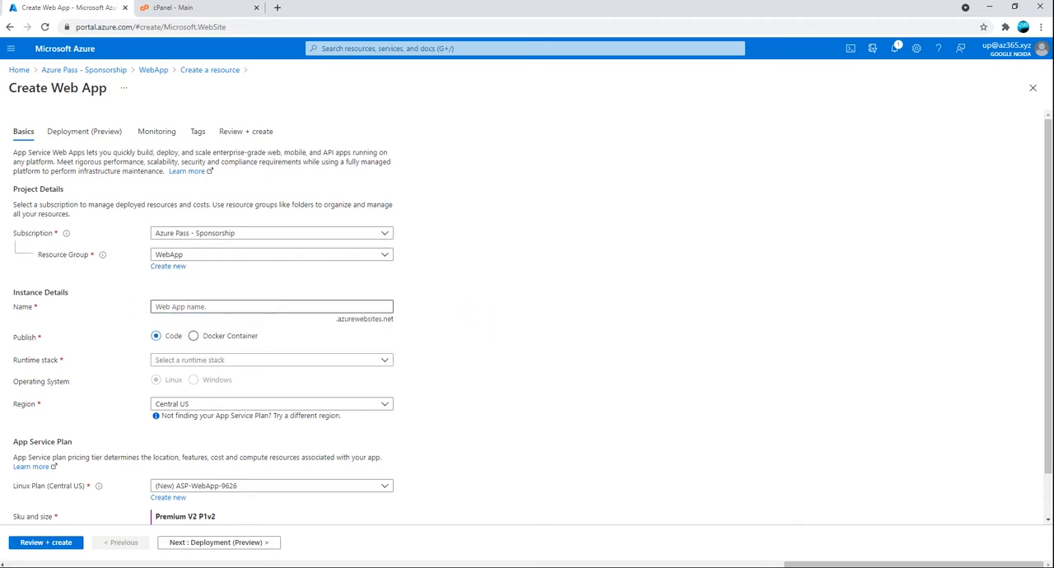
{"action": "left_click", "coordinate": [286, 309]}
{"action": "type", "text": "we"}
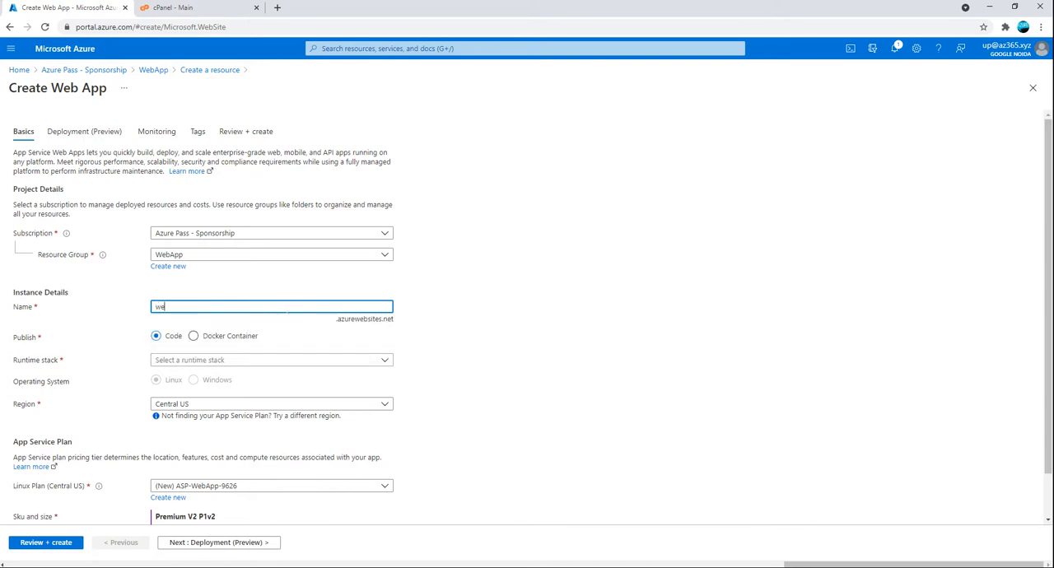
{"action": "type", "text": "bappt"}
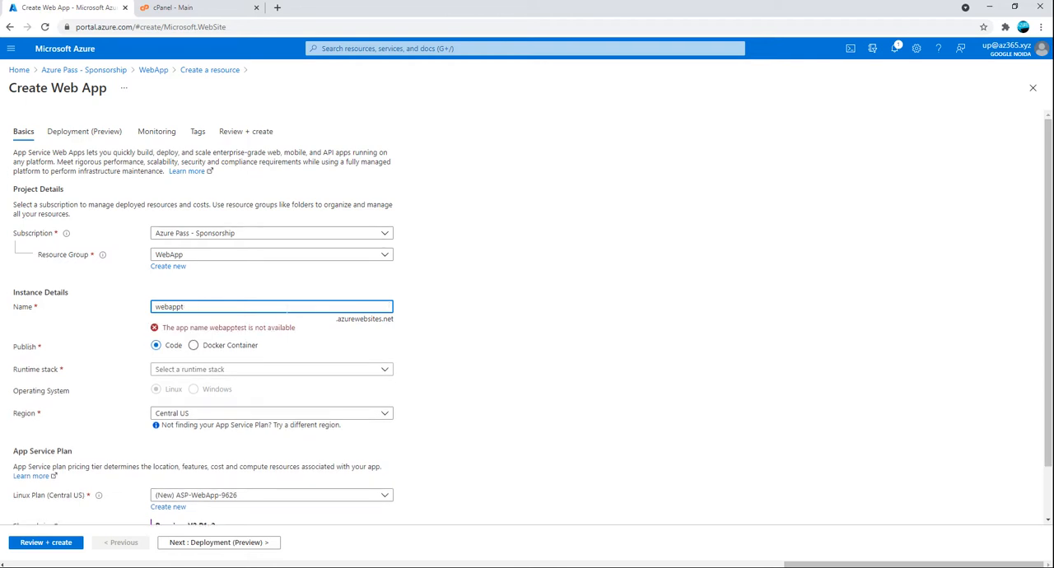
Set the web app's name to az365
{"action": "key", "text": "BackSpace"}
{"action": "key", "text": "BackSpace"}
{"action": "key", "text": "BackSpace"}
{"action": "type", "text": "az"}
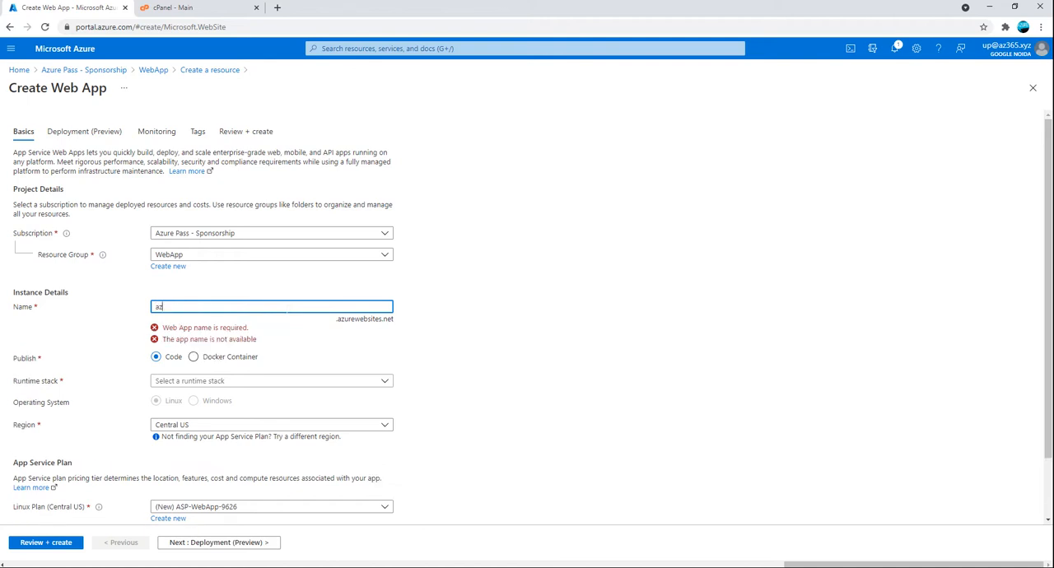
{"action": "type", "text": "365"}
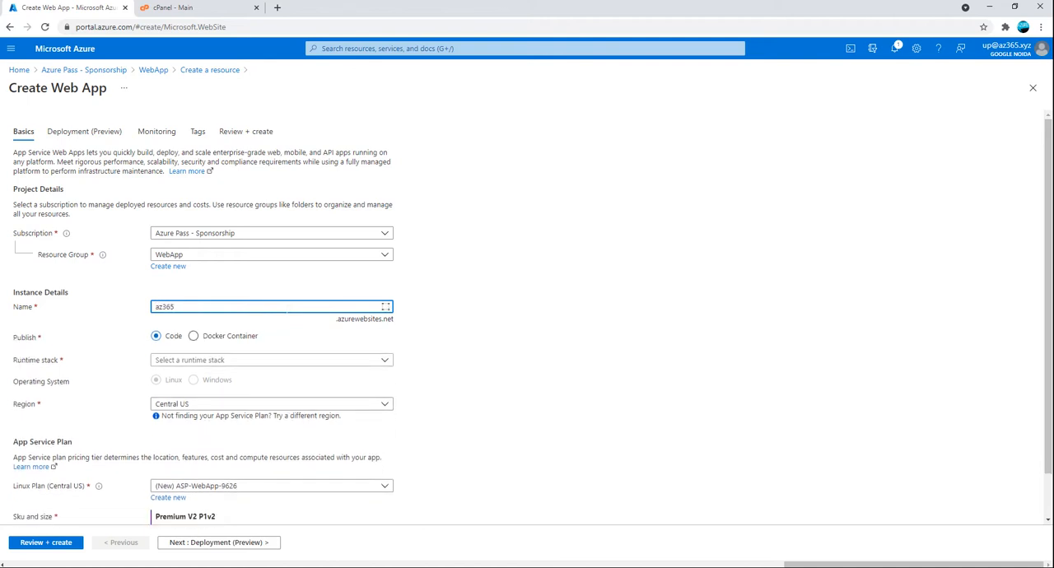
{"action": "key", "text": "Tab"}
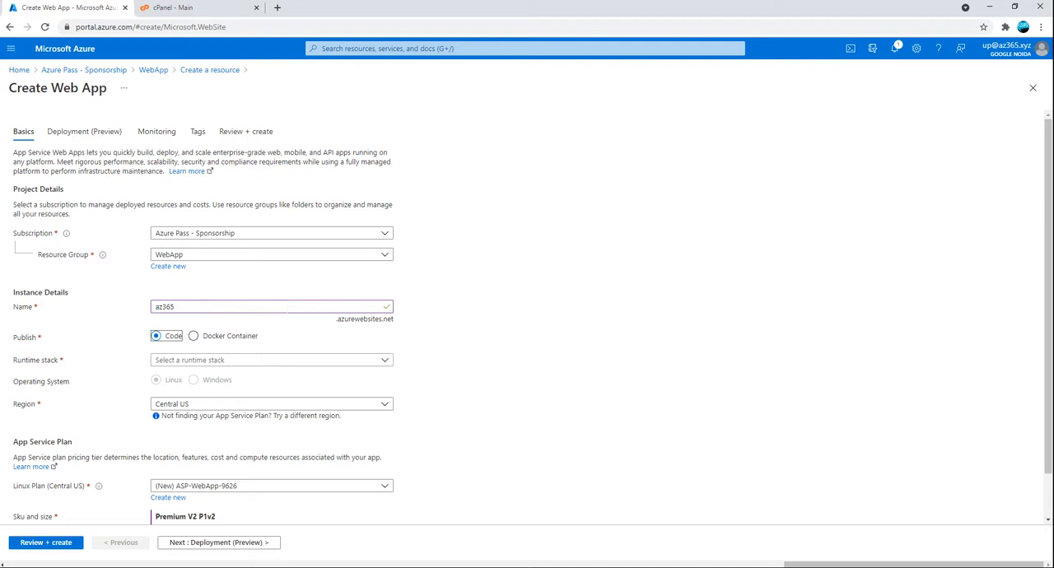
Look through the available runtime stacks and set the web app's runtime stack to Java 11
{"action": "left_click", "coordinate": [173, 360]}
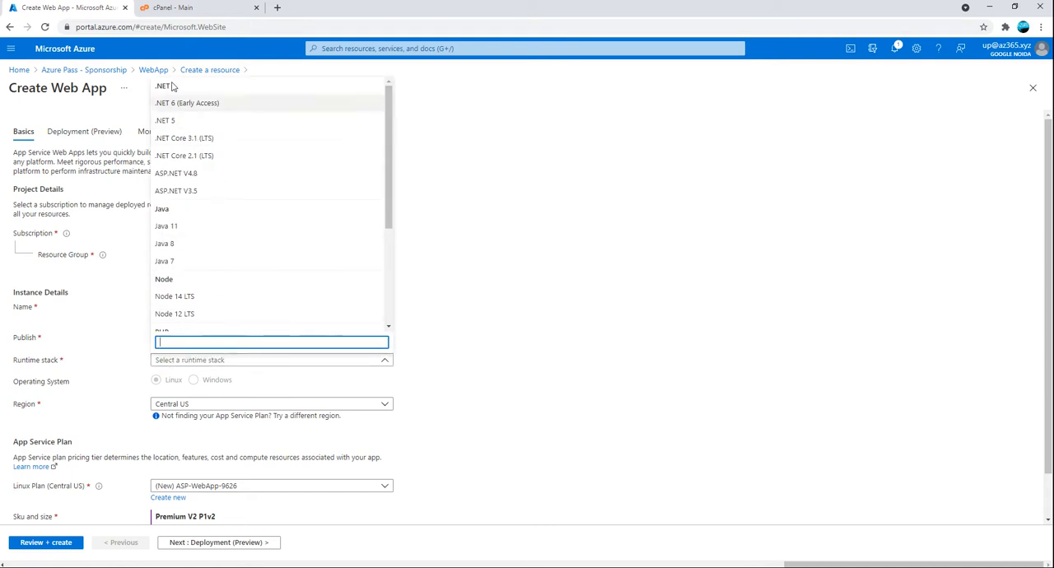
{"action": "left_click", "coordinate": [190, 104]}
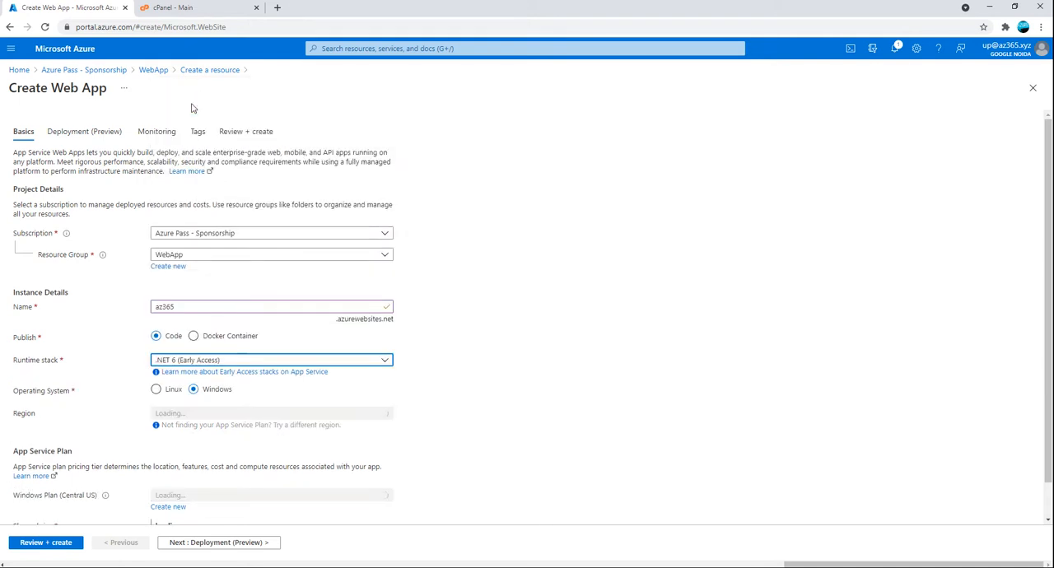
{"action": "left_click", "coordinate": [186, 362]}
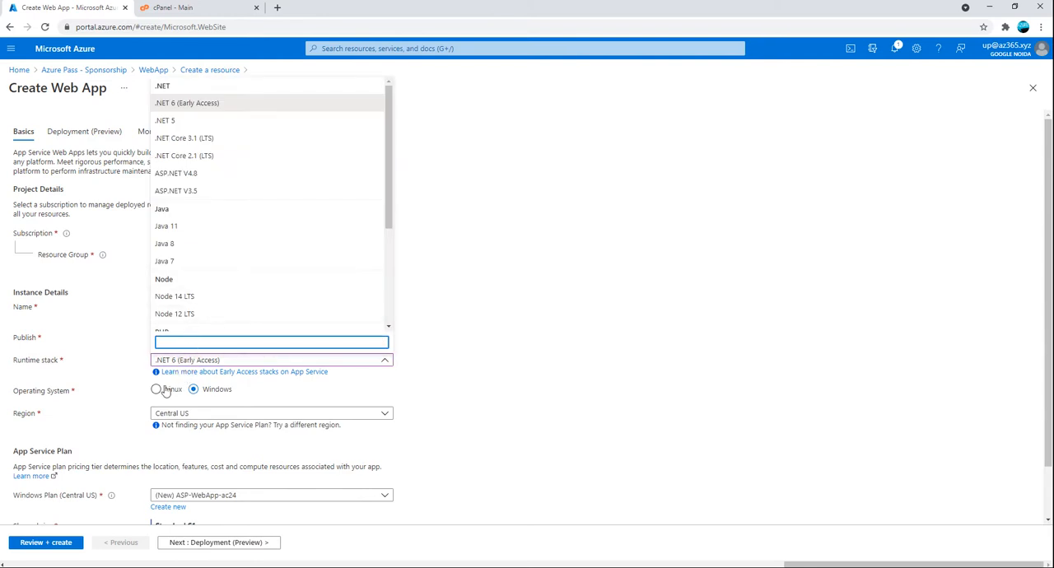
{"action": "scroll", "coordinate": [205, 309], "scroll_direction": "down", "scroll_amount": 2}
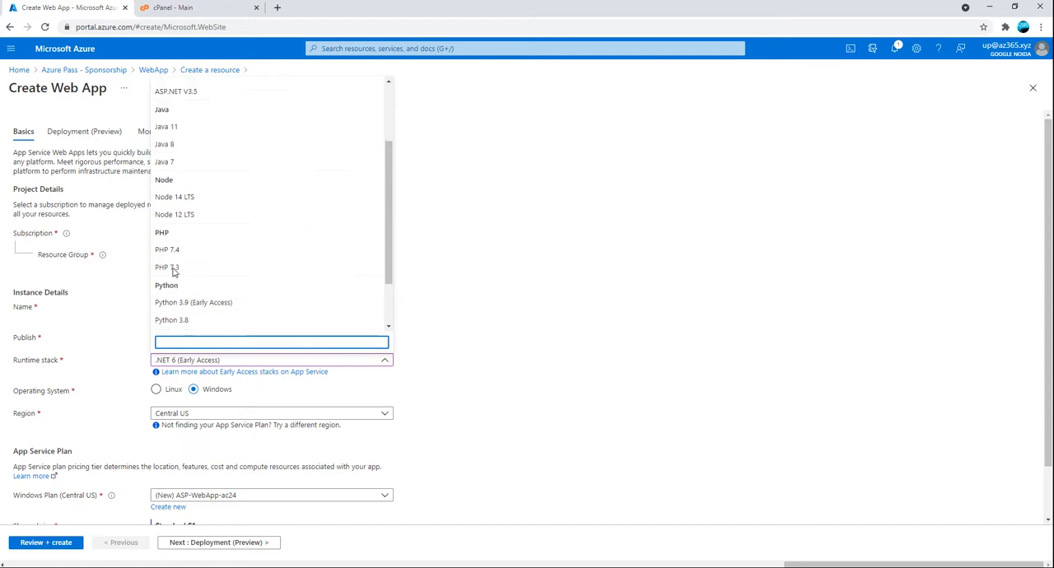
{"action": "scroll", "coordinate": [201, 226], "scroll_direction": "up", "scroll_amount": 2}
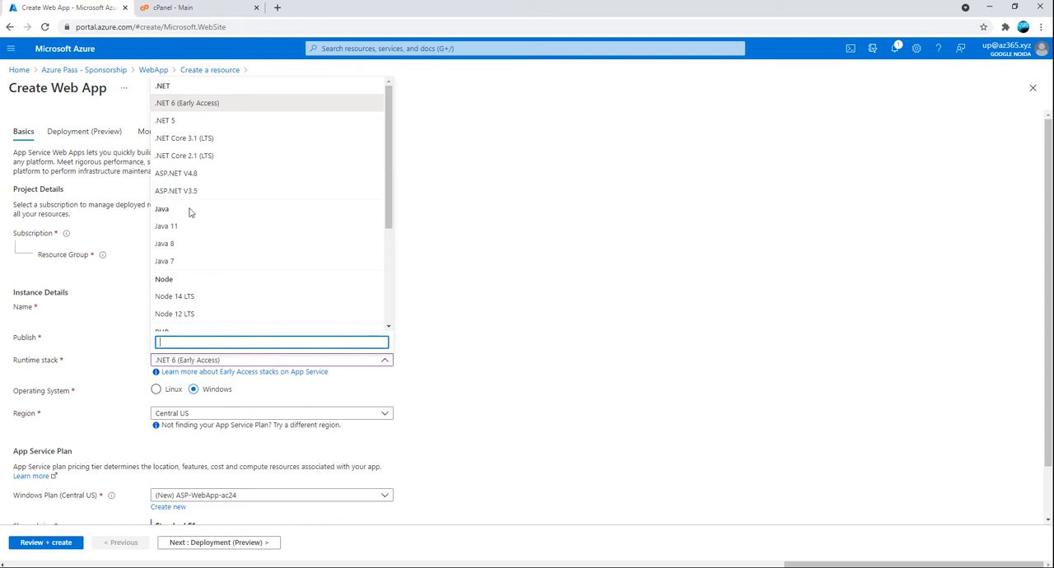
{"action": "scroll", "coordinate": [198, 279], "scroll_direction": "down", "scroll_amount": 2}
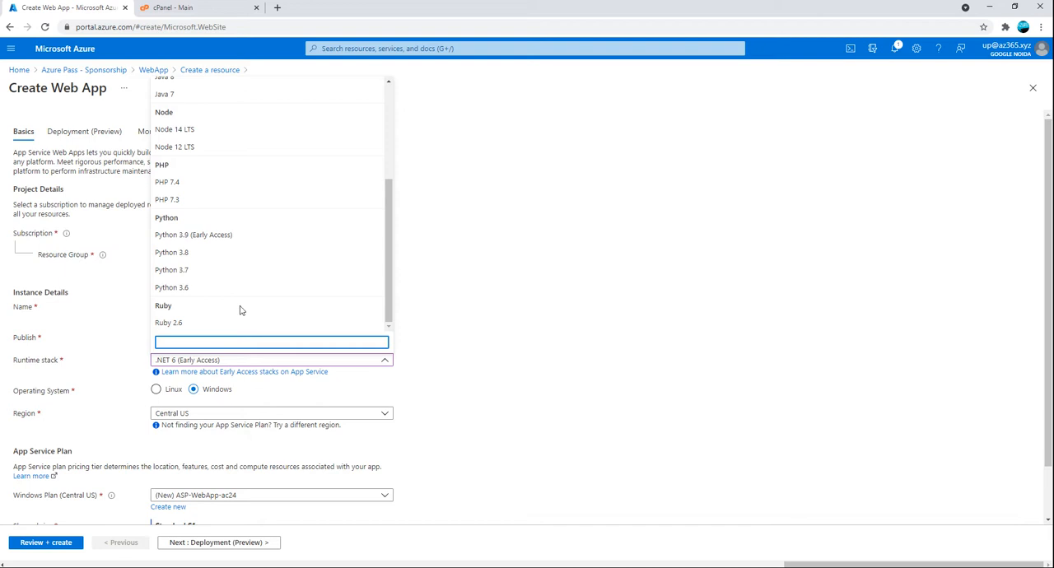
{"action": "scroll", "coordinate": [239, 294], "scroll_direction": "up", "scroll_amount": 5}
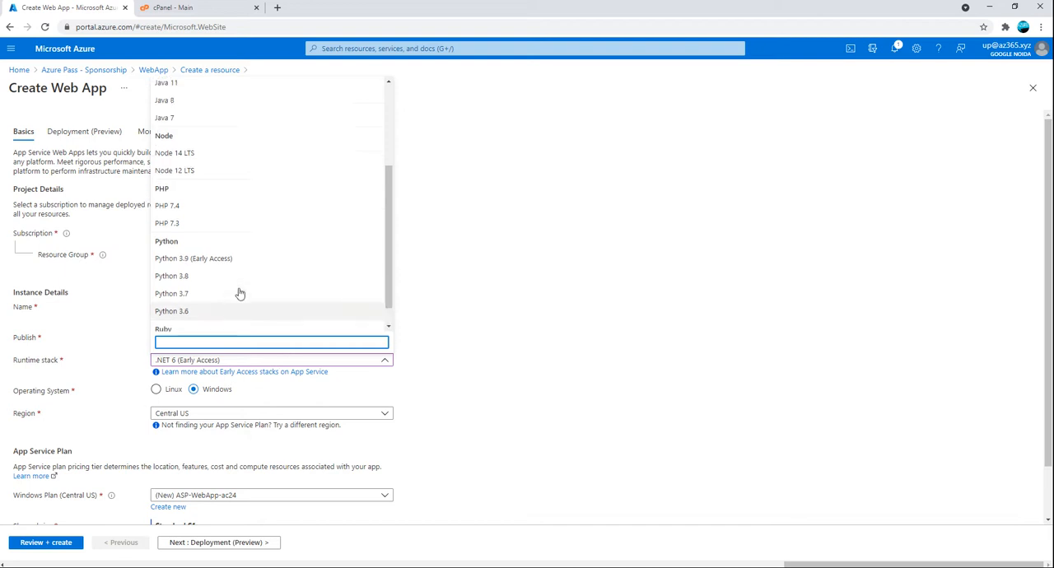
{"action": "left_click", "coordinate": [189, 224]}
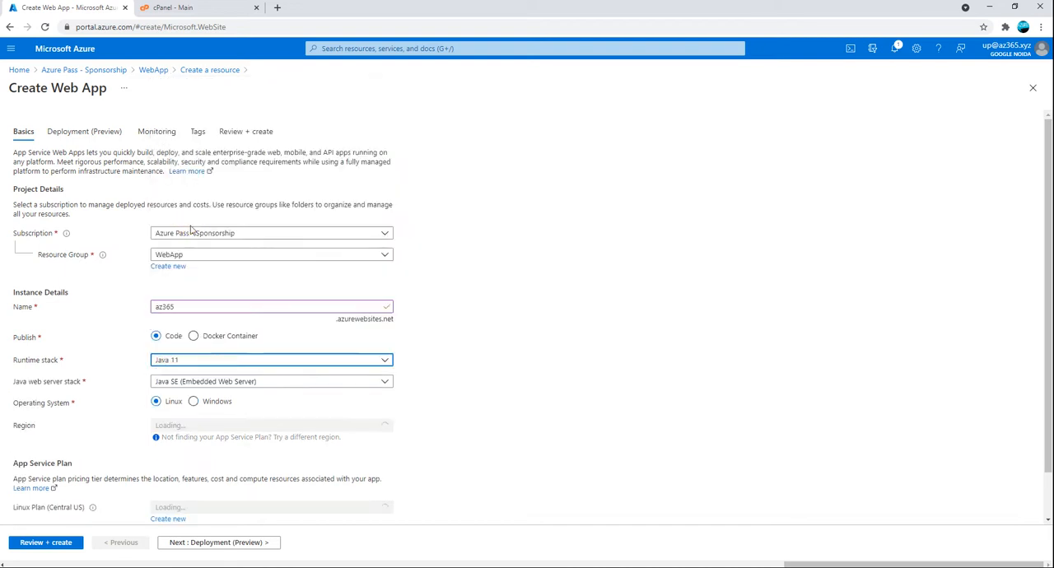
Check the Java web server stack options, keeping Java SE (Embedded Web Server), and set the region to East US
{"action": "left_click", "coordinate": [178, 382]}
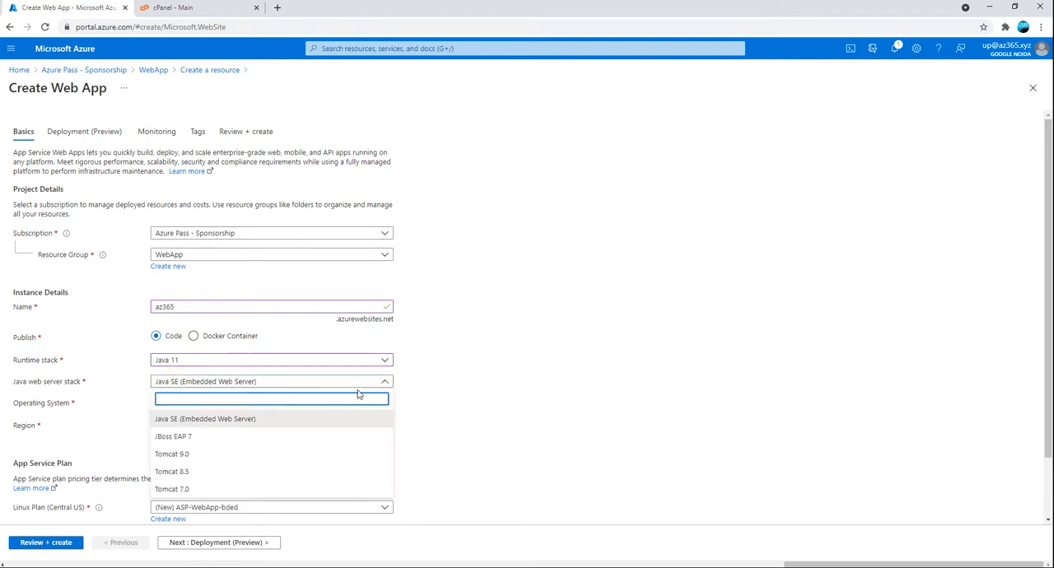
{"action": "left_click", "coordinate": [478, 366]}
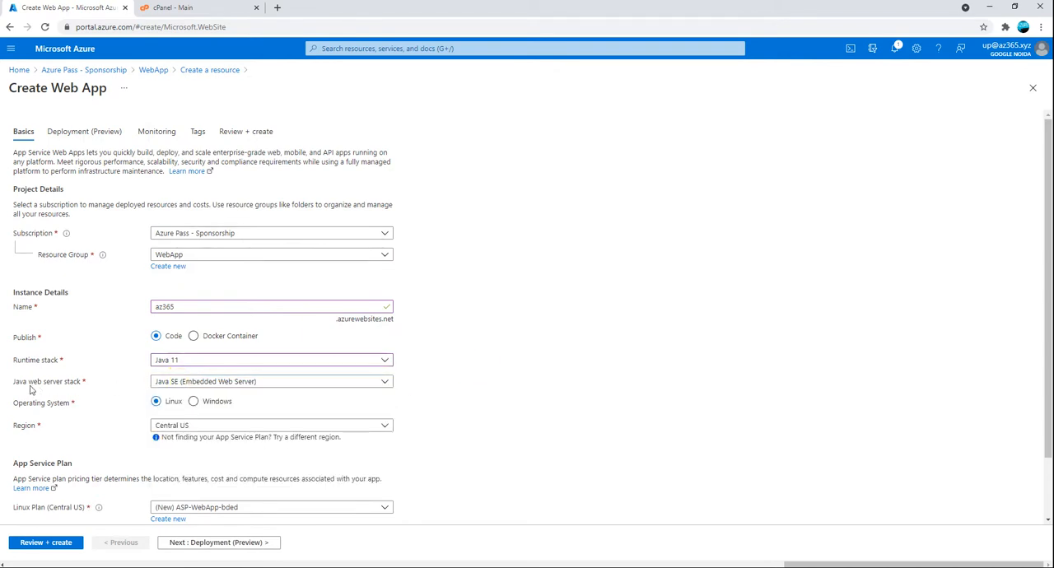
{"action": "left_click", "coordinate": [203, 427]}
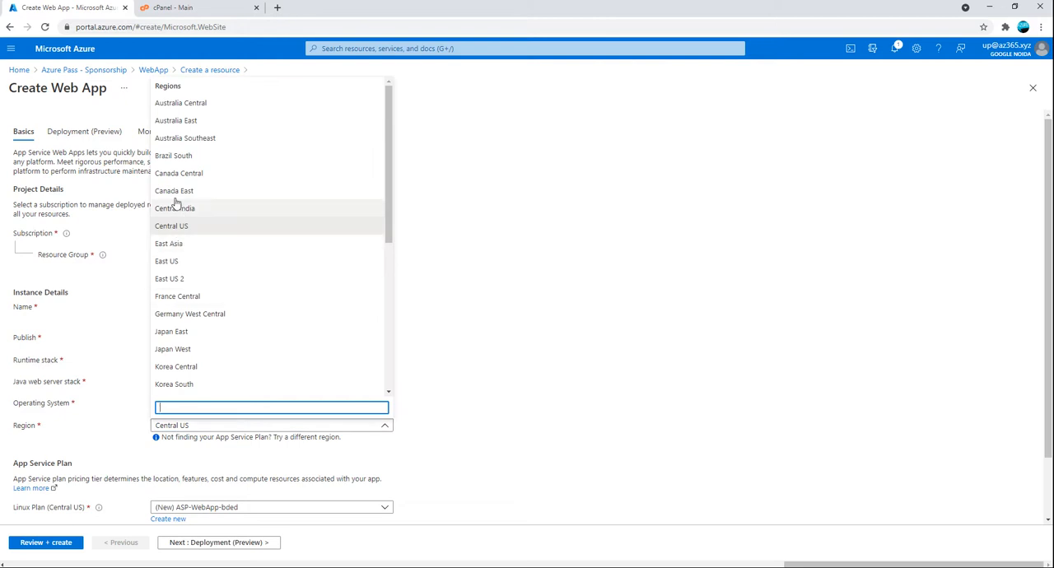
{"action": "left_click", "coordinate": [185, 268]}
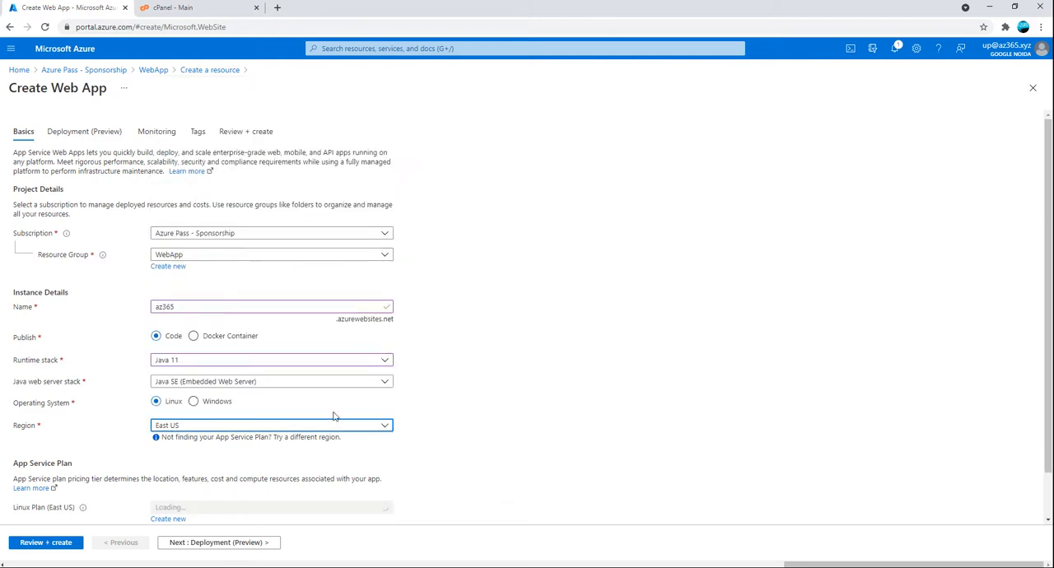
Create a new App Service plan named az365-ASP for the web app
{"action": "scroll", "coordinate": [372, 410], "scroll_direction": "down", "scroll_amount": 1}
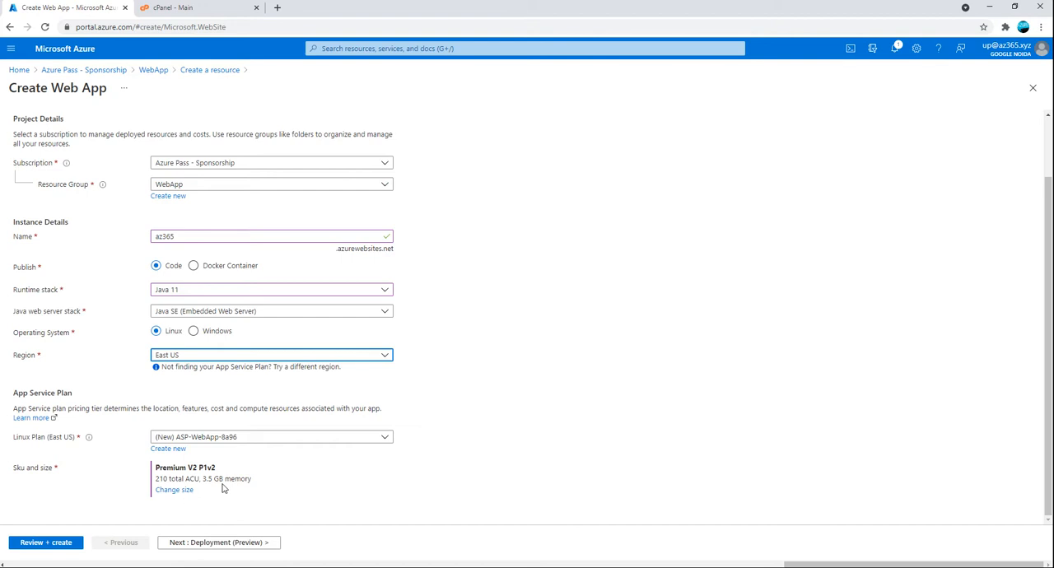
{"action": "left_click", "coordinate": [168, 449]}
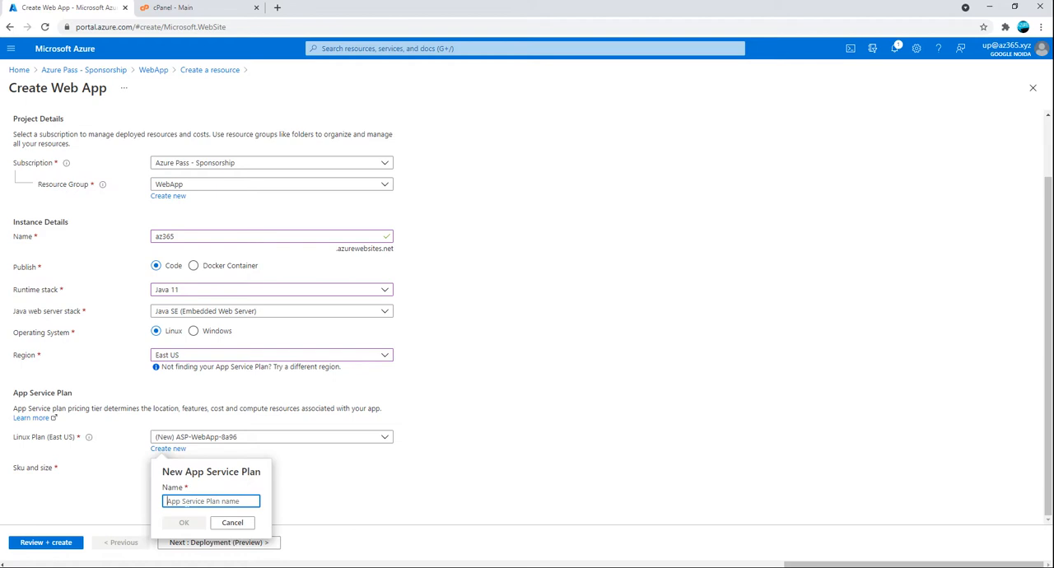
{"action": "left_click", "coordinate": [192, 500]}
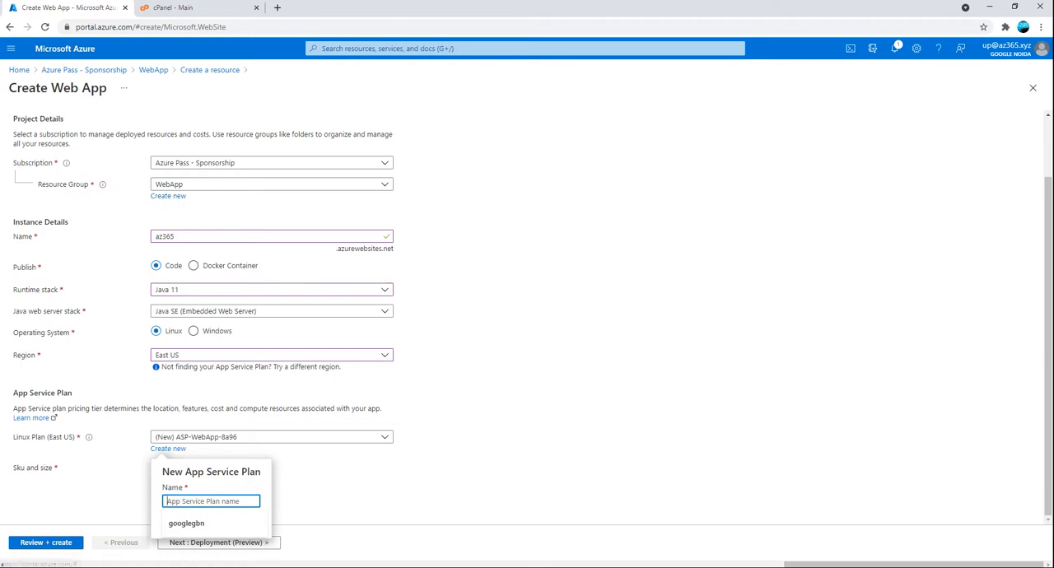
{"action": "left_click", "coordinate": [124, 239]}
{"action": "key", "text": "ctrl+c"}
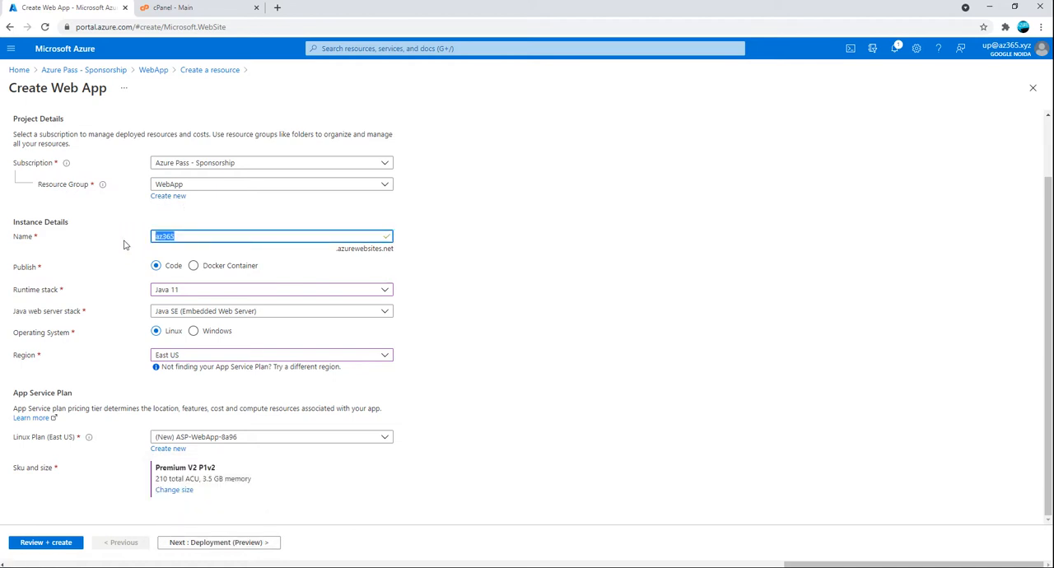
{"action": "left_click", "coordinate": [169, 449]}
{"action": "key", "text": "ctrl+v"}
{"action": "type", "text": "-"}
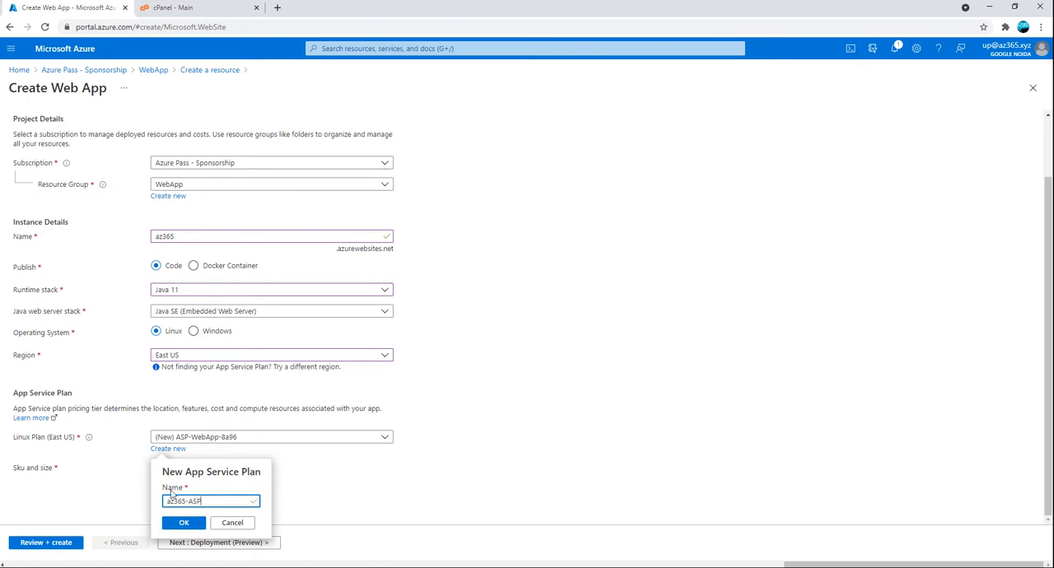
{"action": "left_click", "coordinate": [190, 527]}
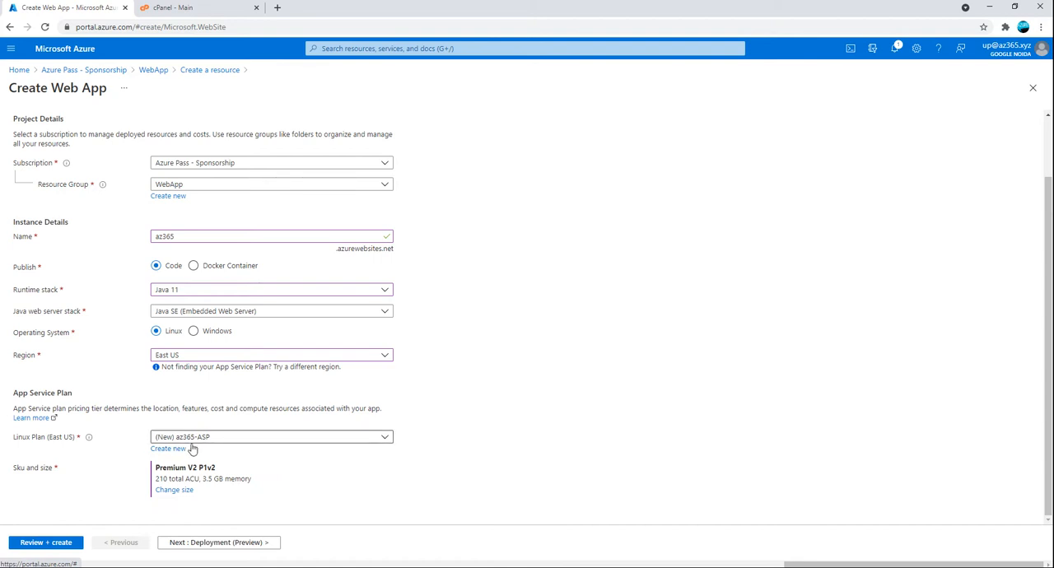
Change the App Service plan's size to the Dev/Test B1 tier and continue to the deployment settings
{"action": "left_click", "coordinate": [173, 490]}
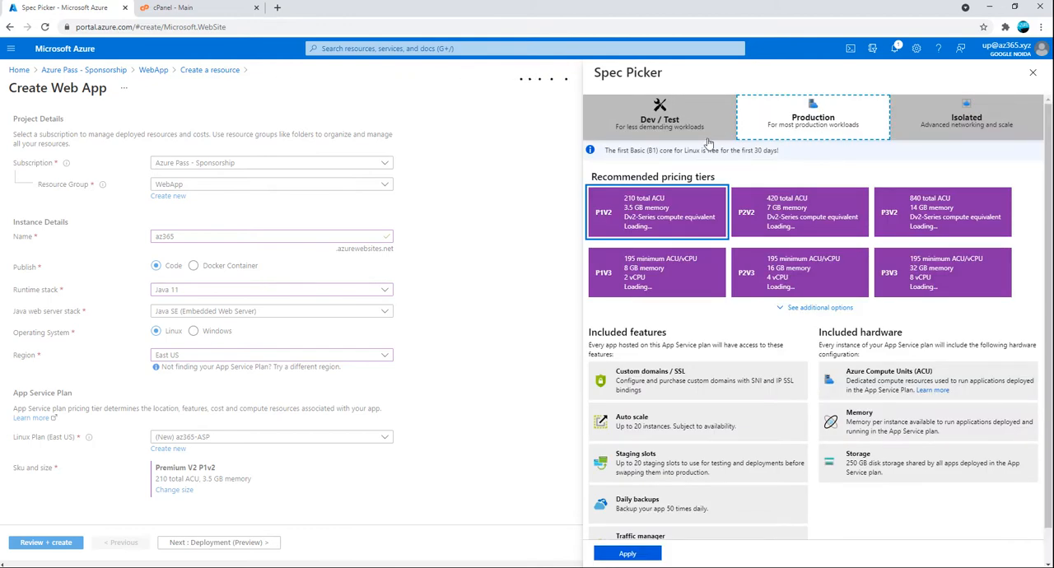
{"action": "left_click", "coordinate": [664, 123]}
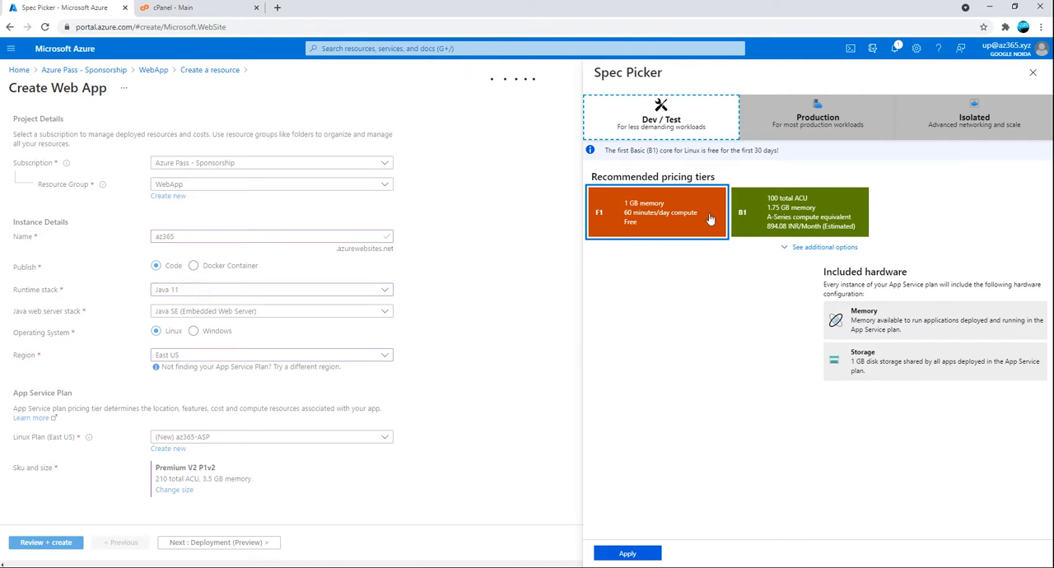
{"action": "left_click", "coordinate": [786, 226]}
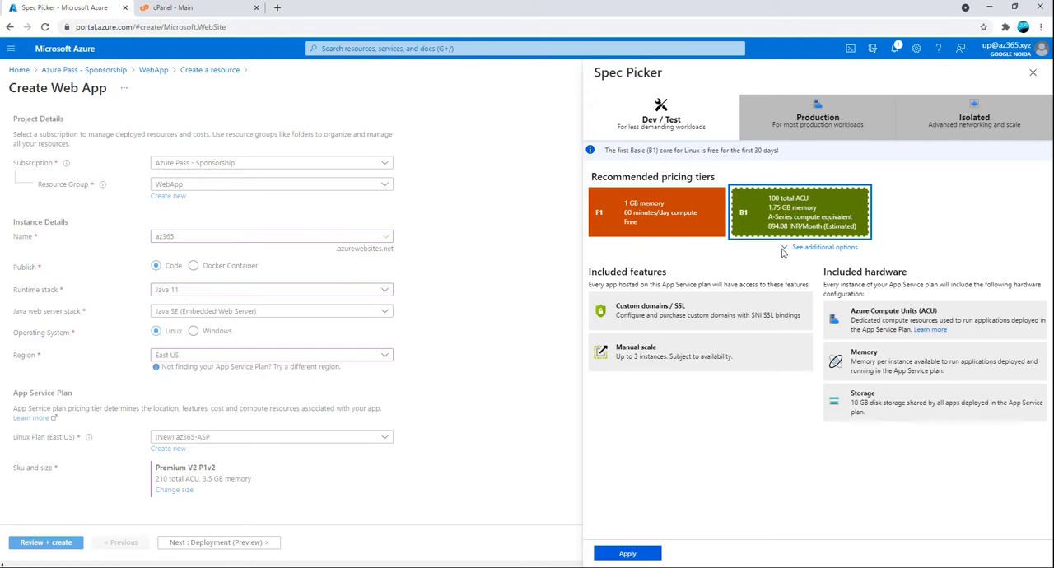
{"action": "left_click_drag", "start_coordinate": [607, 306], "coordinate": [687, 304]}
{"action": "left_click_drag", "start_coordinate": [622, 347], "coordinate": [657, 348]}
{"action": "left_click", "coordinate": [627, 554]}
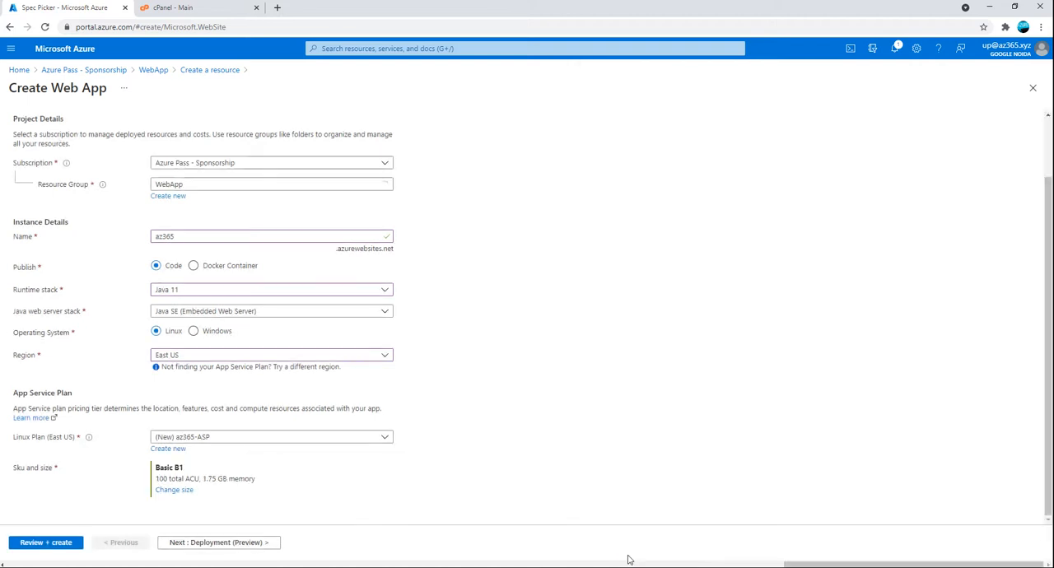
{"action": "left_click", "coordinate": [207, 543]}
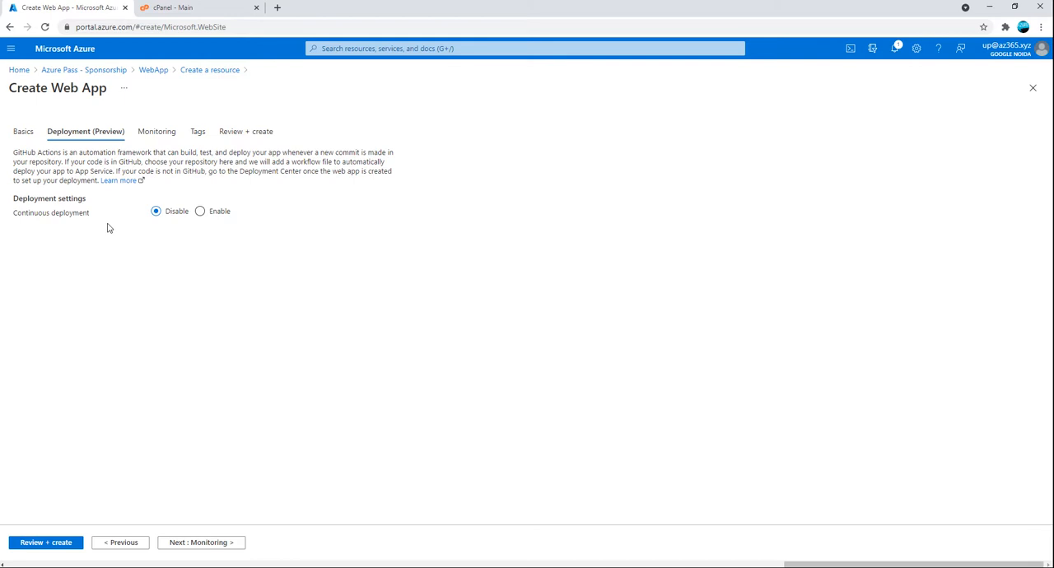
Enable continuous deployment and start authorizing a GitHub account for the web app
{"action": "left_click", "coordinate": [201, 212]}
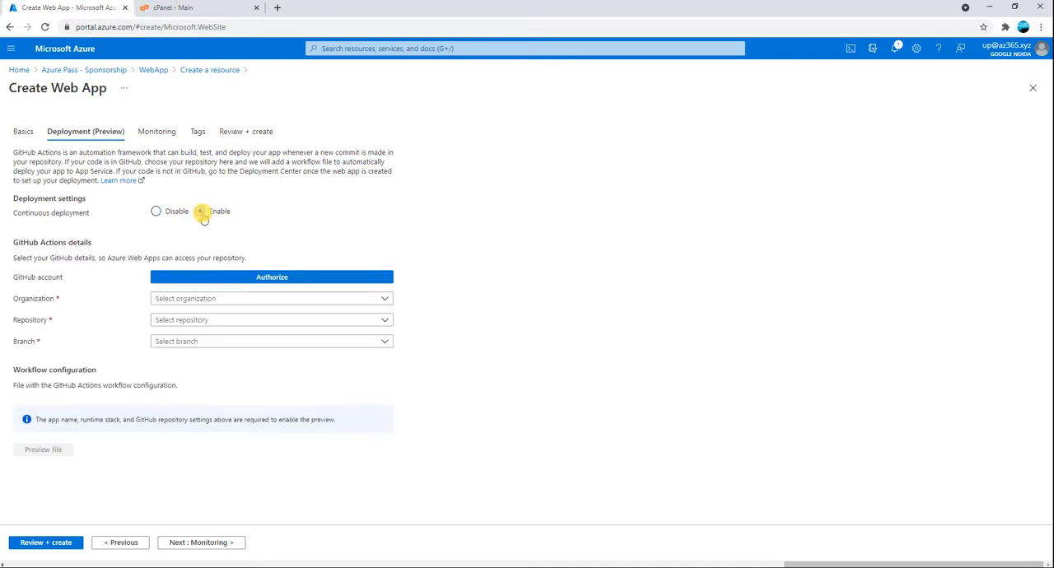
{"action": "left_click", "coordinate": [234, 278]}
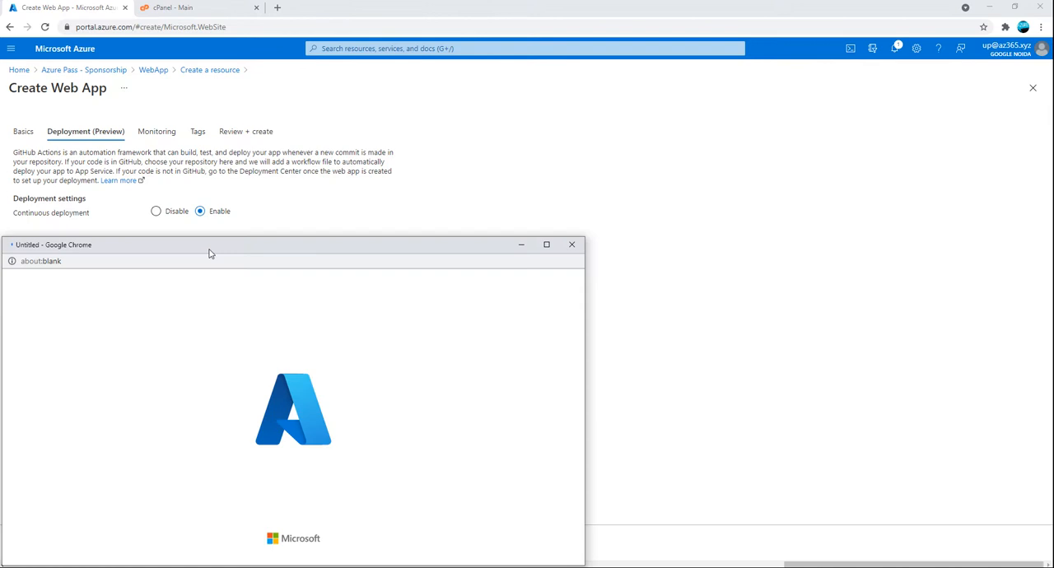
{"action": "left_click_drag", "start_coordinate": [211, 247], "coordinate": [379, 110]}
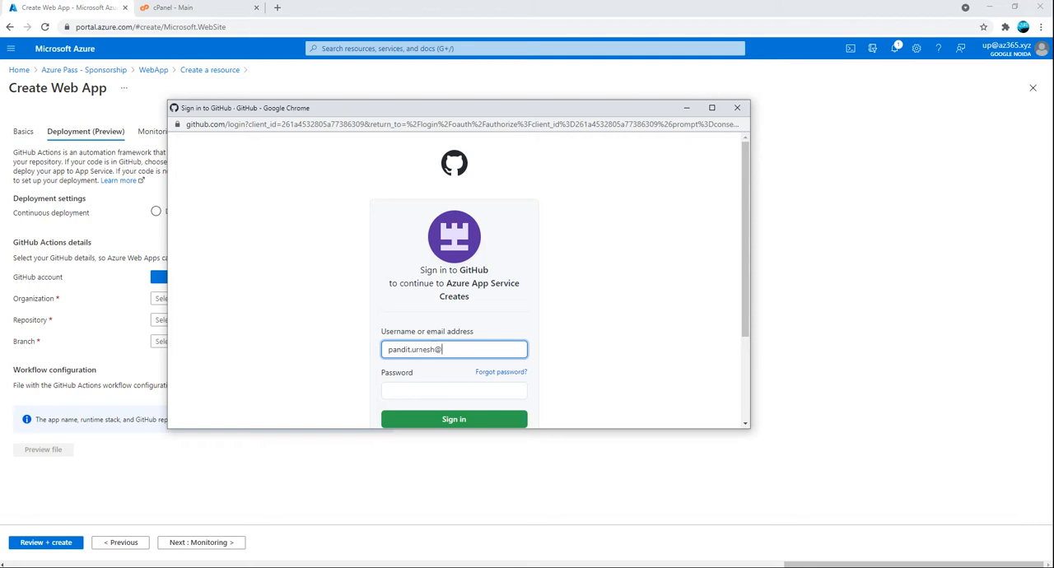
Try to sign in to GitHub with the account's e-mail address and password
{"action": "type", "text": "tmail.com"}
{"action": "key", "text": "Tab"}
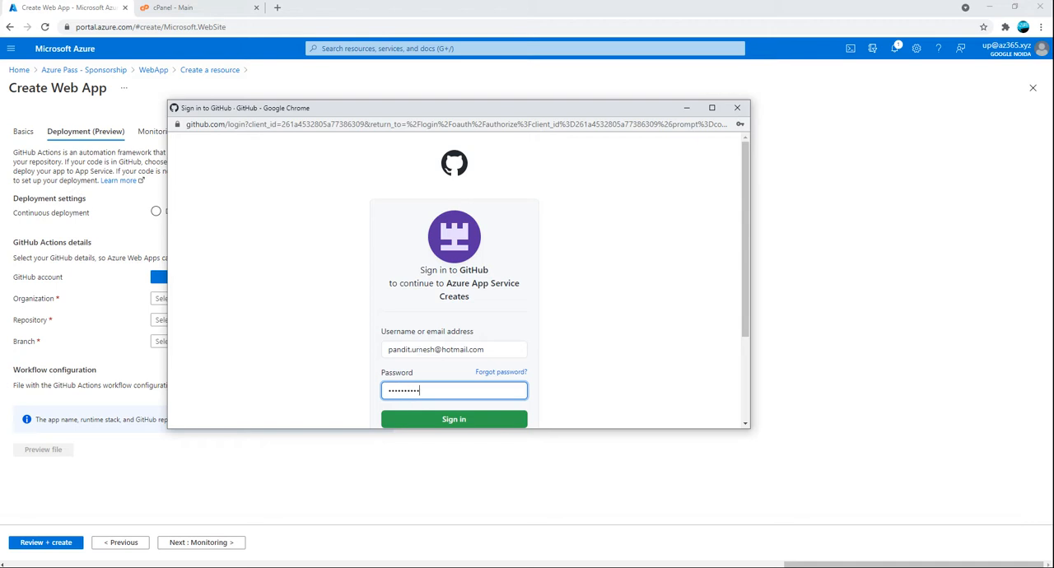
{"action": "type", "text": "*"}
{"action": "key", "text": "Return"}
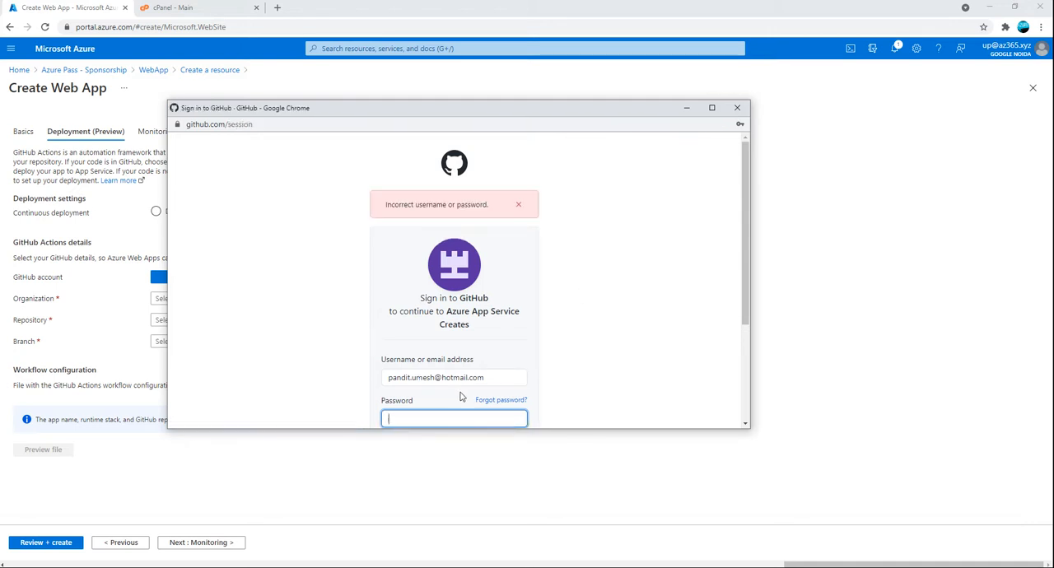
Re-enter the GitHub account password to sign in, and authorize AzureAppService to access the account
{"action": "scroll", "coordinate": [461, 396], "scroll_direction": "down", "scroll_amount": 2}
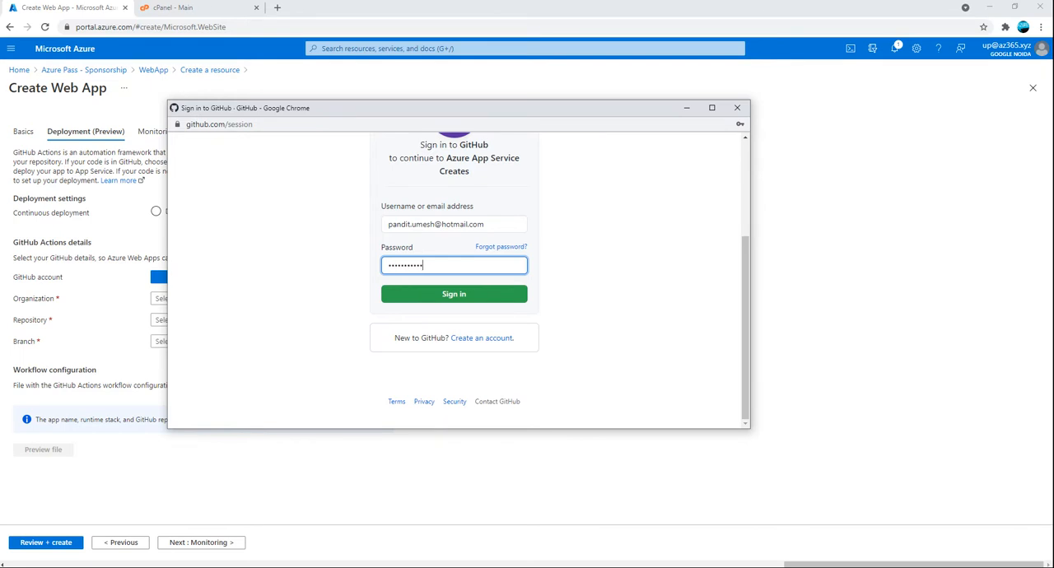
{"action": "key", "text": "Return"}
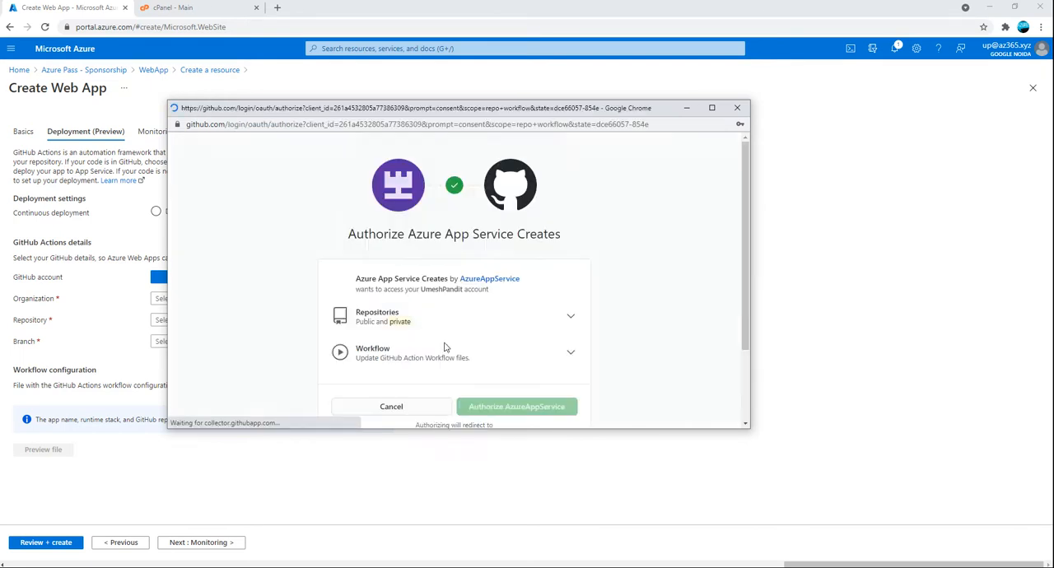
{"action": "left_click", "coordinate": [680, 278]}
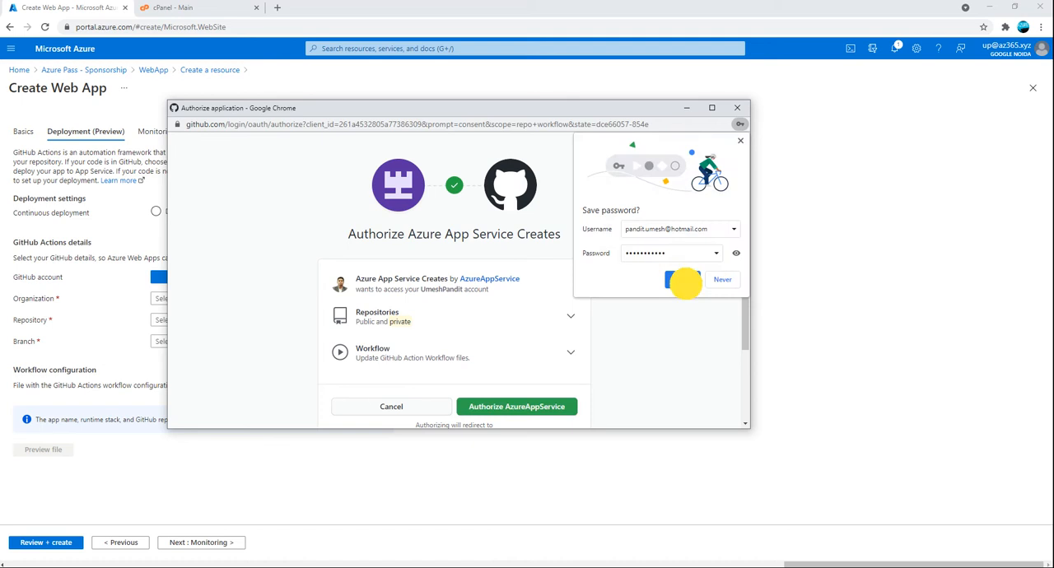
{"action": "scroll", "coordinate": [461, 343], "scroll_direction": "down", "scroll_amount": 1}
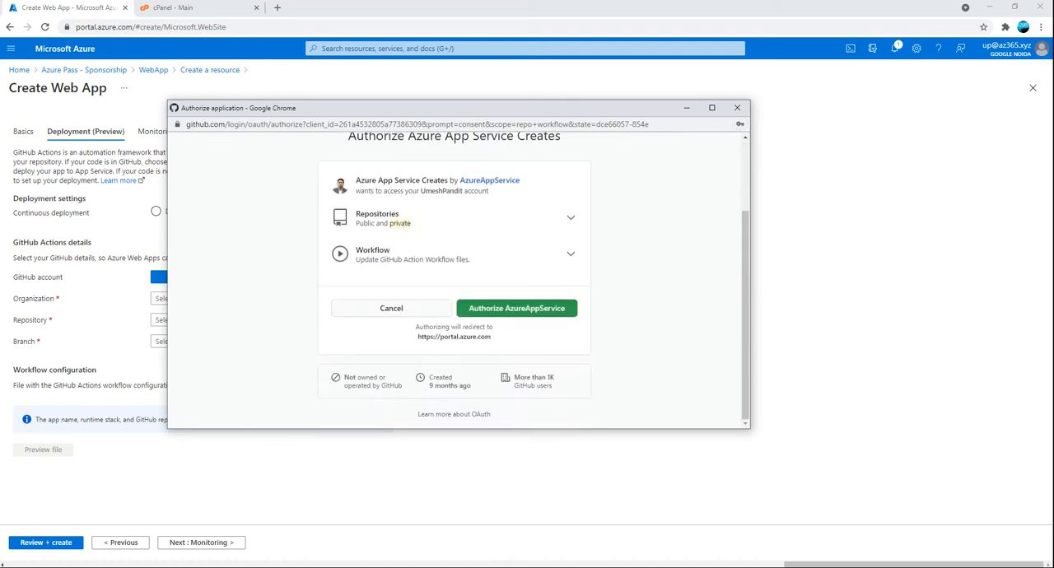
{"action": "left_click", "coordinate": [509, 310]}
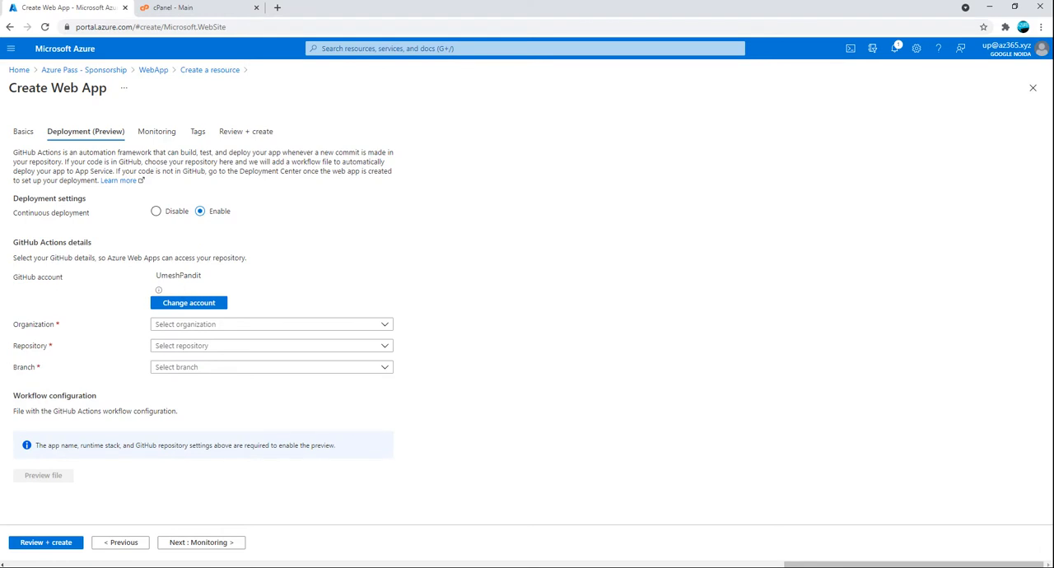
Select the account owner's GitHub organization and look through its available repositories without choosing one
{"action": "left_click", "coordinate": [176, 329]}
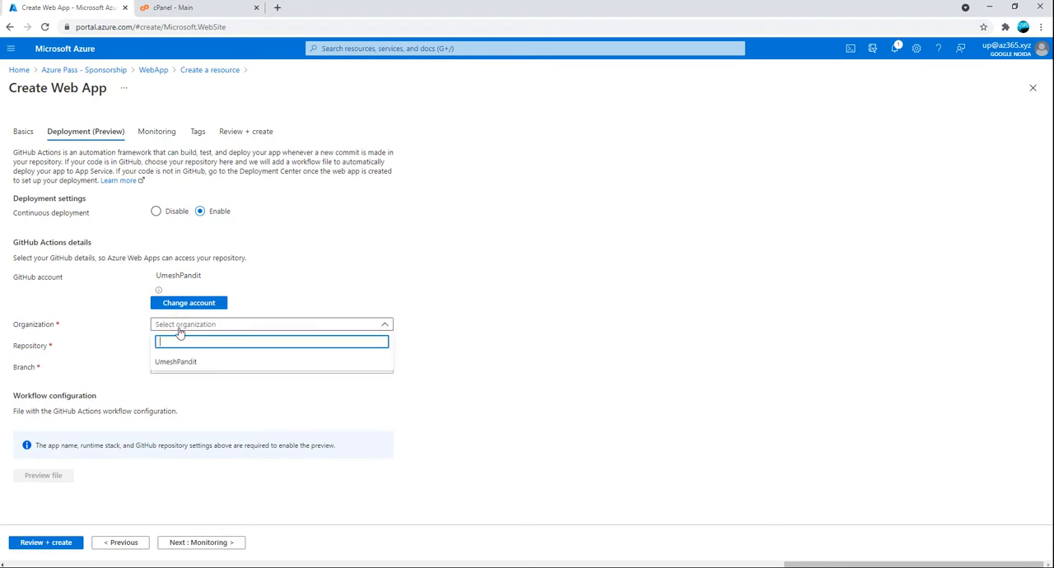
{"action": "left_click", "coordinate": [176, 362]}
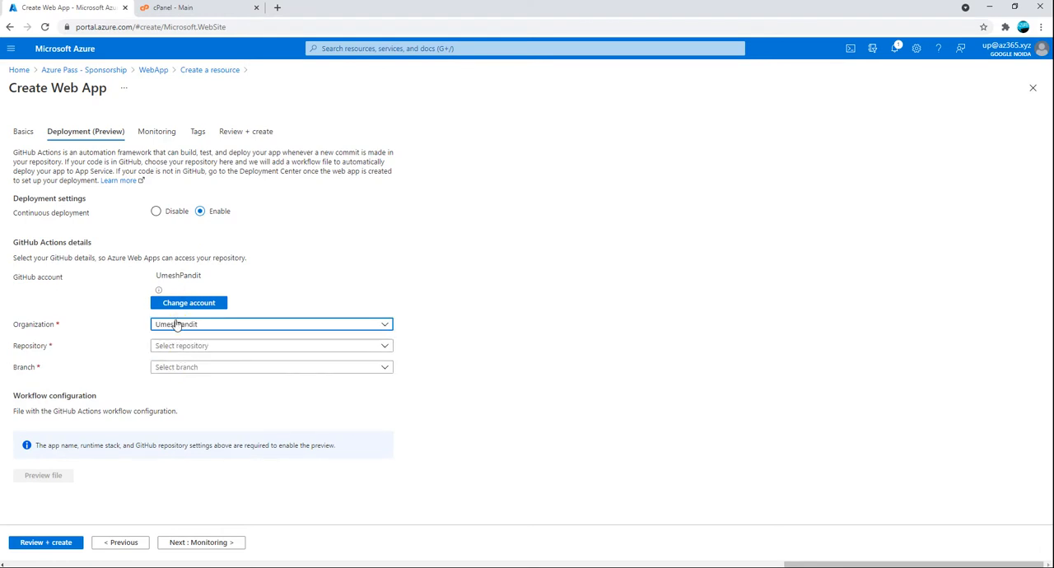
{"action": "left_click", "coordinate": [198, 352]}
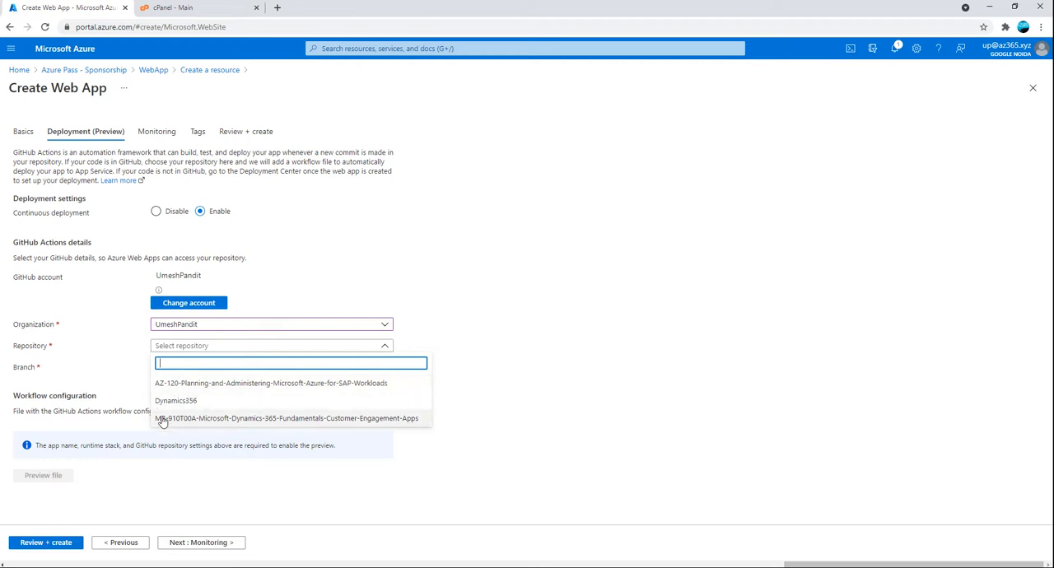
{"action": "left_click", "coordinate": [527, 387]}
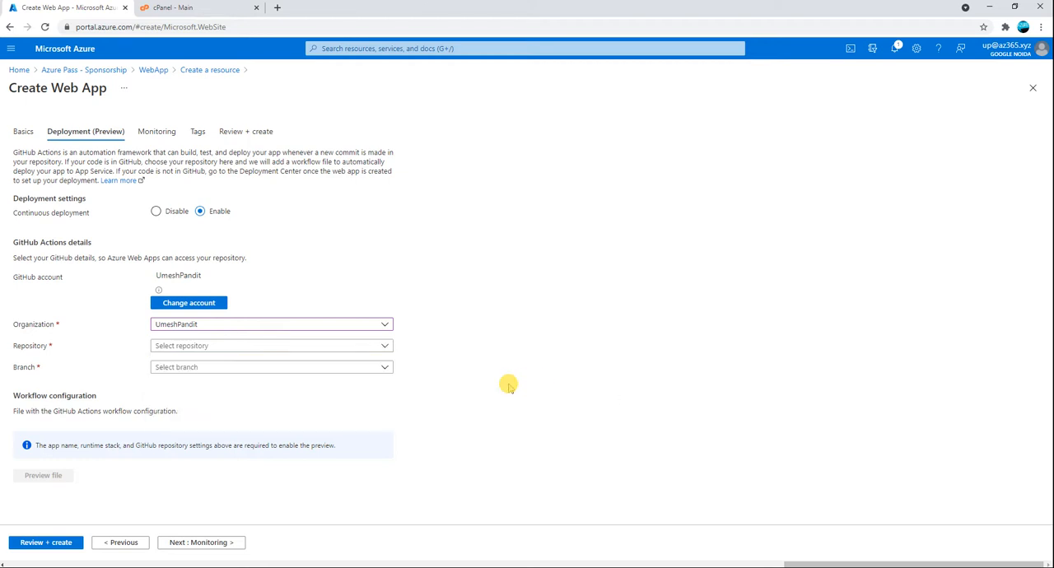
{"action": "left_click", "coordinate": [222, 355]}
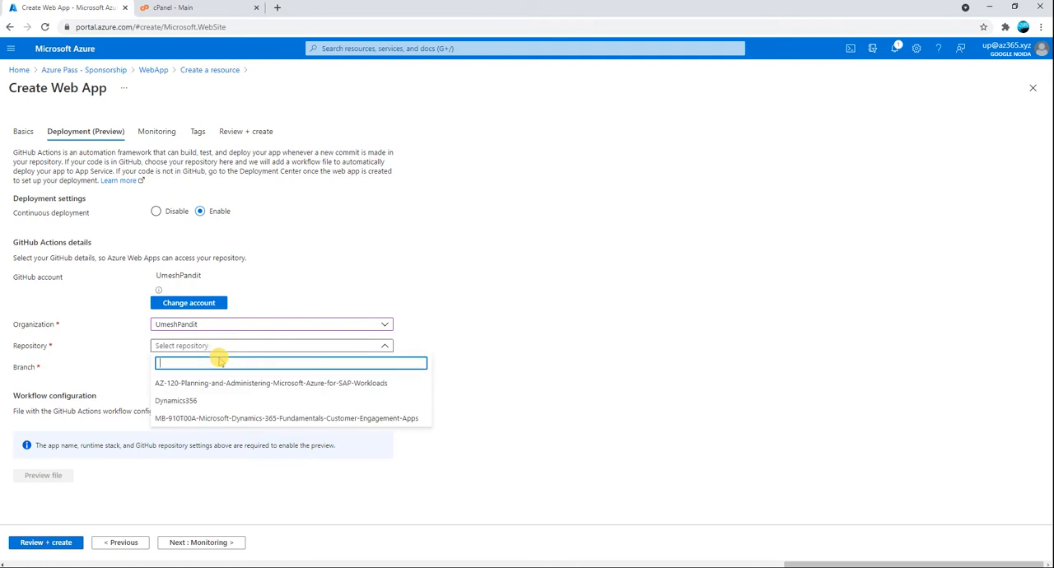
{"action": "left_click", "coordinate": [474, 280]}
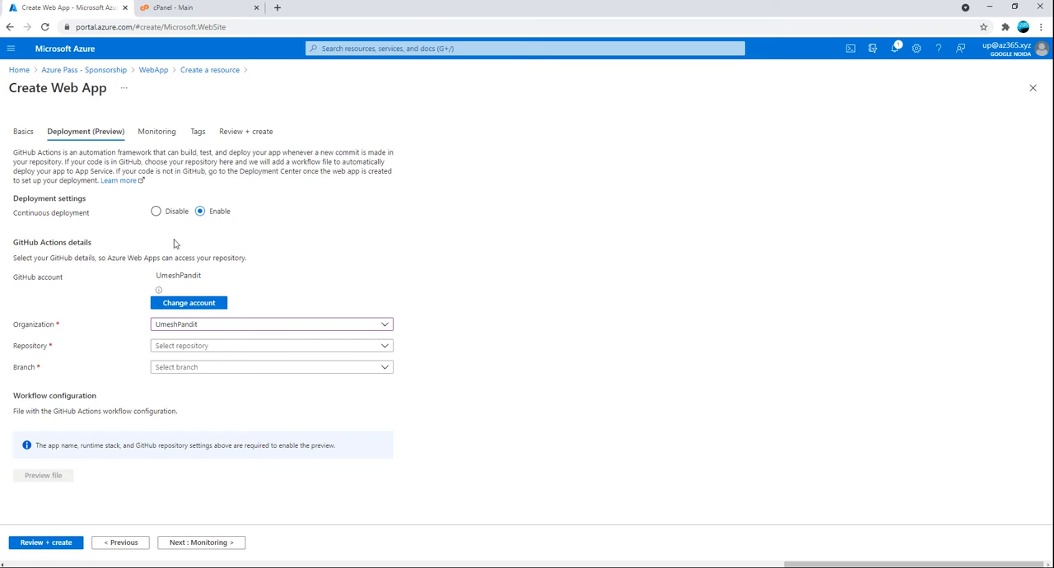
Disable continuous deployment and enable Application Insights in the monitoring settings
{"action": "left_click", "coordinate": [156, 211]}
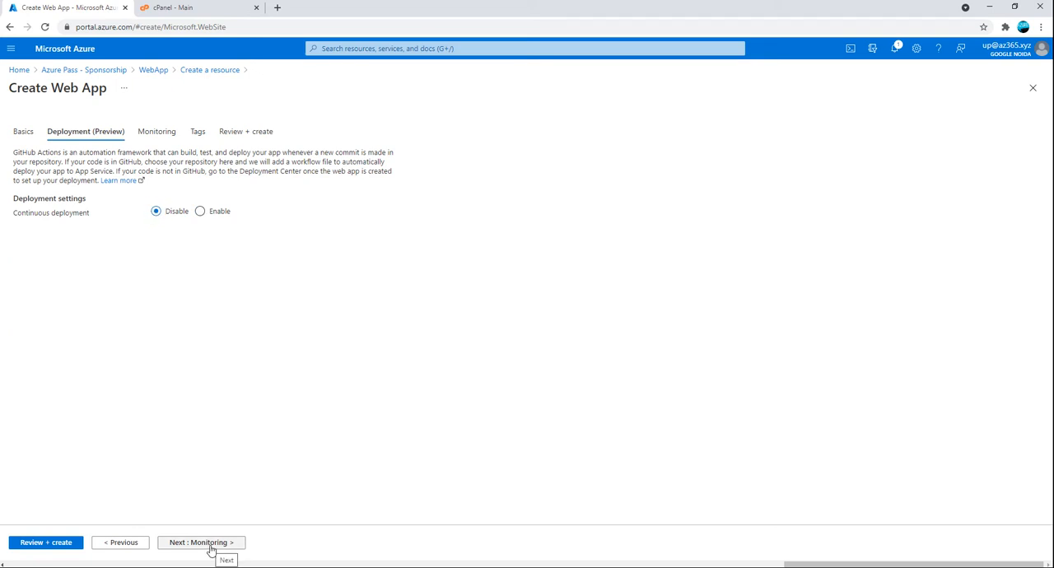
{"action": "left_click", "coordinate": [212, 544]}
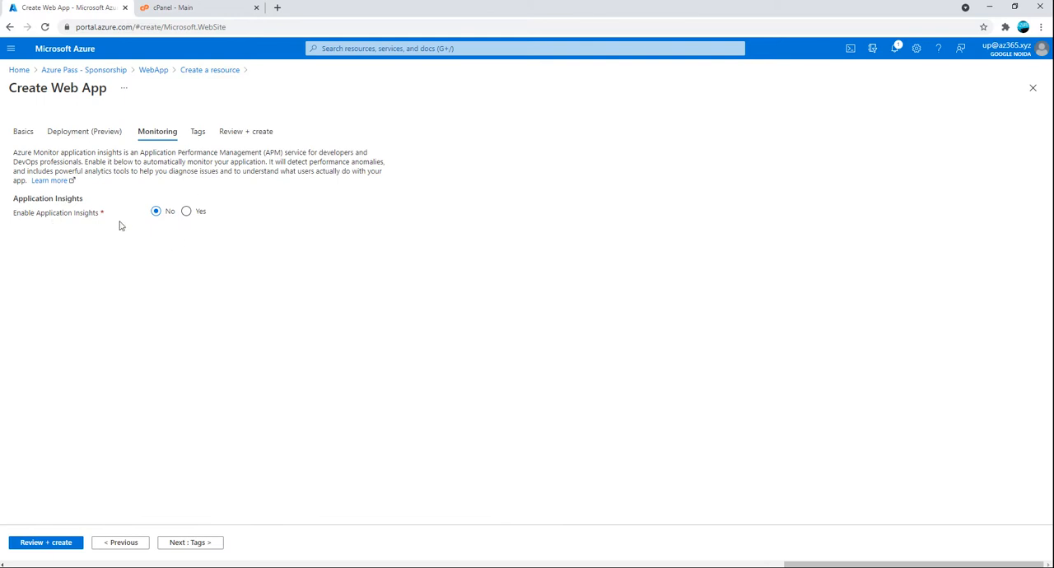
{"action": "left_click", "coordinate": [186, 212]}
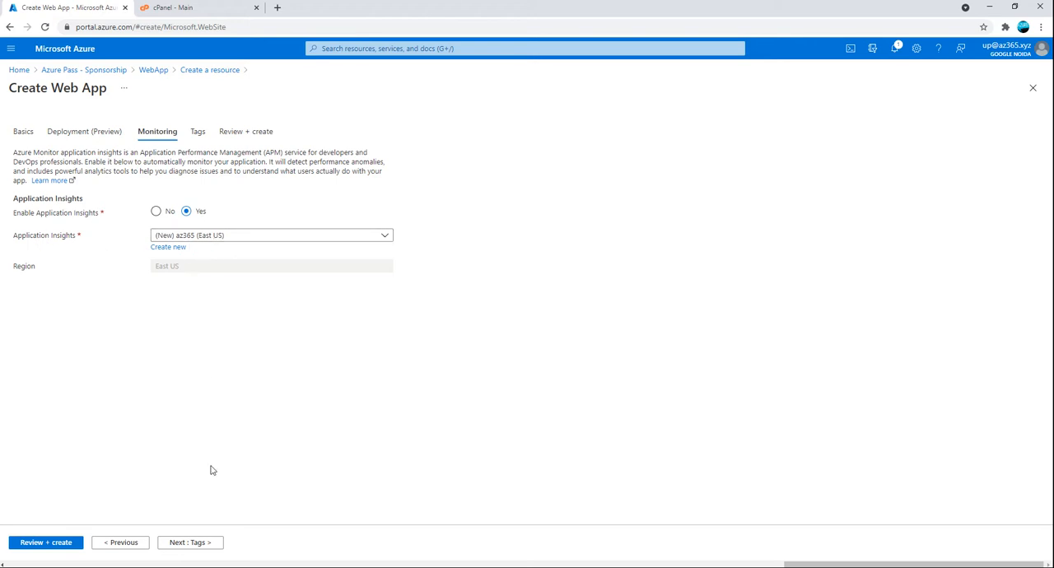
Add a tag named Webapp with the value DEV and proceed to the review summary
{"action": "left_click", "coordinate": [204, 544]}
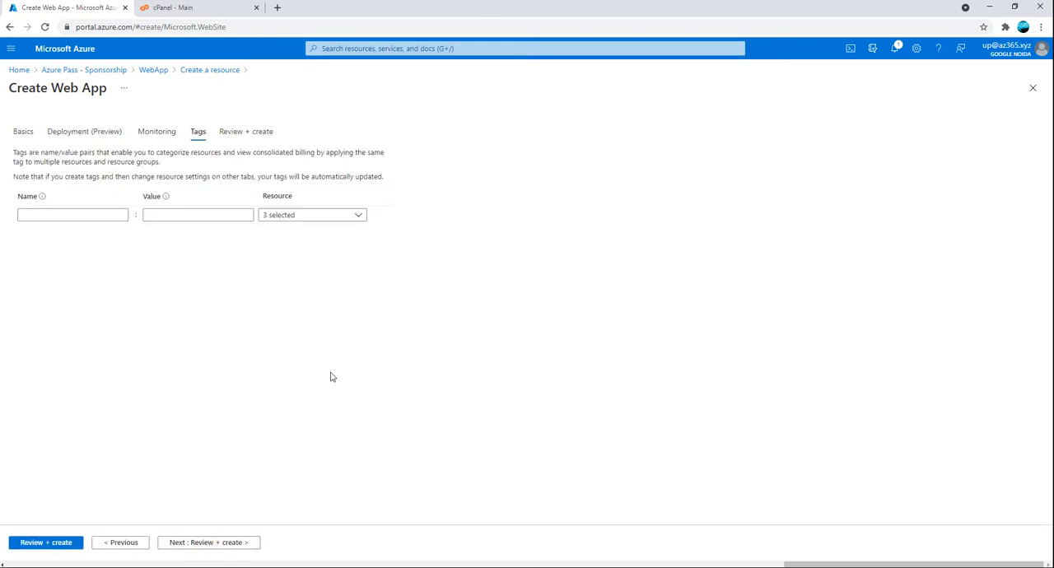
{"action": "left_click", "coordinate": [40, 215]}
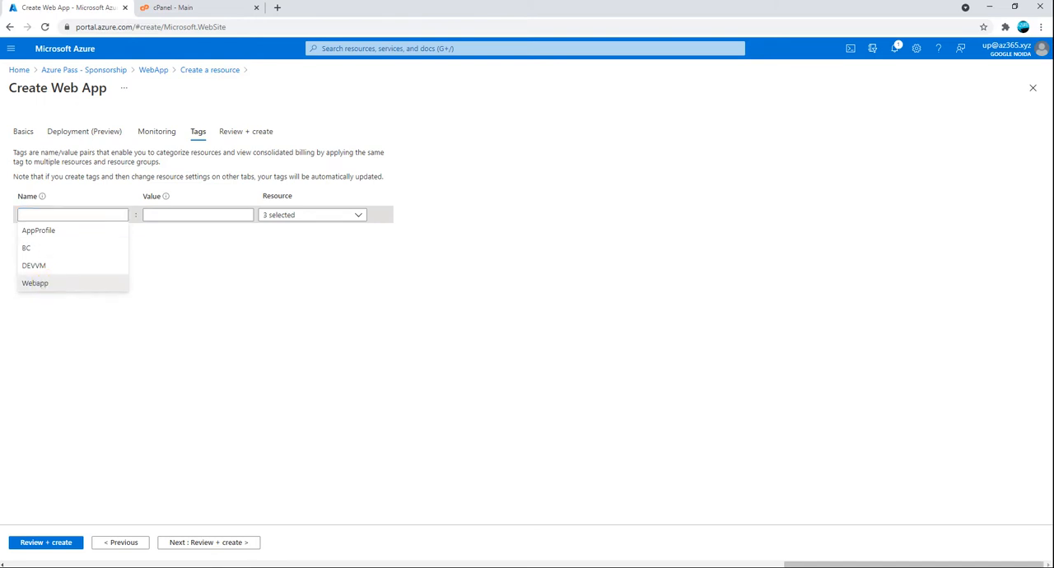
{"action": "left_click", "coordinate": [45, 284]}
{"action": "left_click", "coordinate": [146, 215]}
{"action": "type", "text": "DEV"}
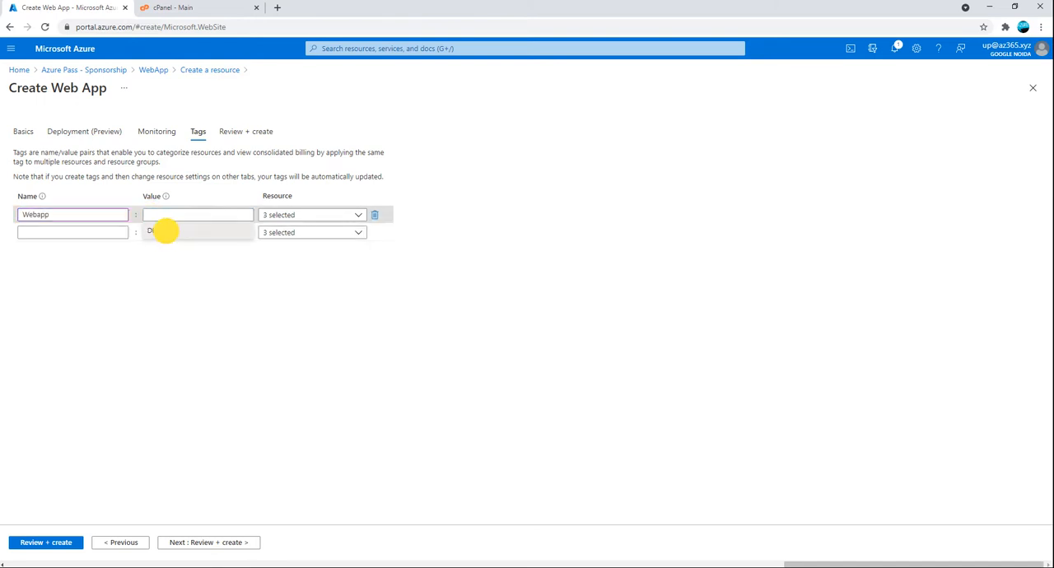
{"action": "left_click", "coordinate": [228, 231]}
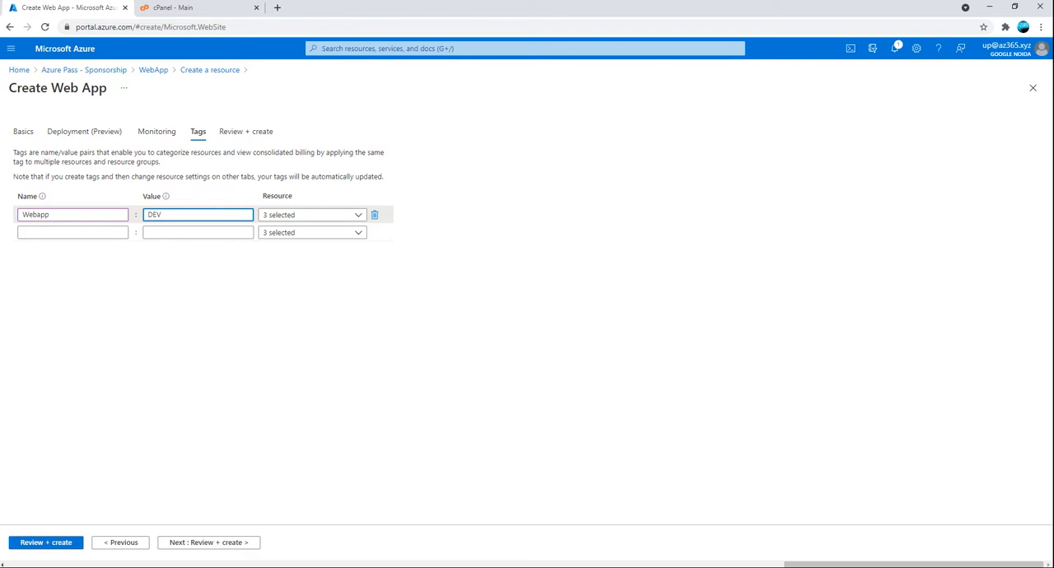
{"action": "left_click", "coordinate": [209, 543]}
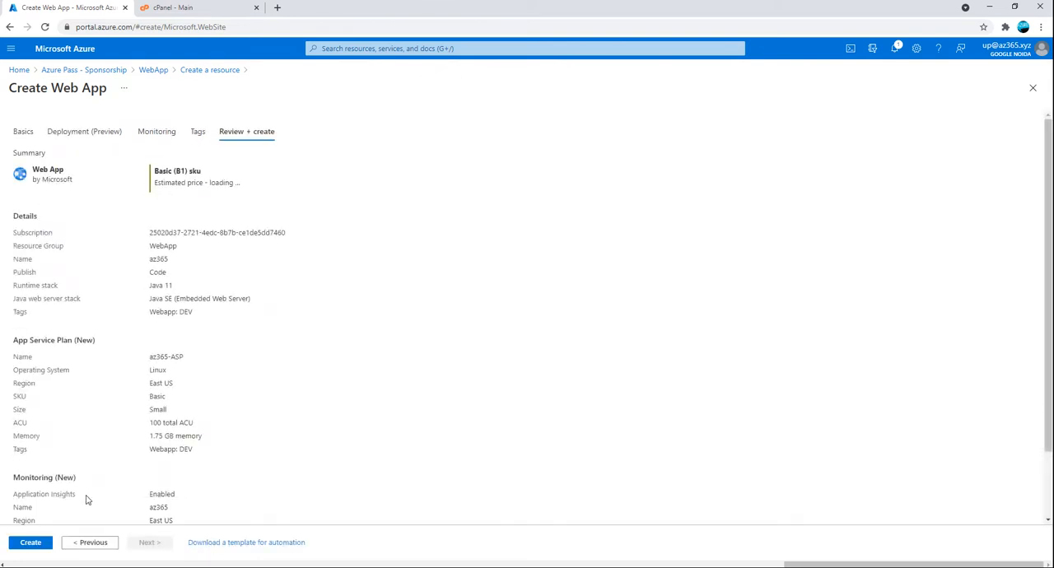
Review the az365 web app's settings summary and create the web app
{"action": "scroll", "coordinate": [85, 506], "scroll_direction": "down", "scroll_amount": 1}
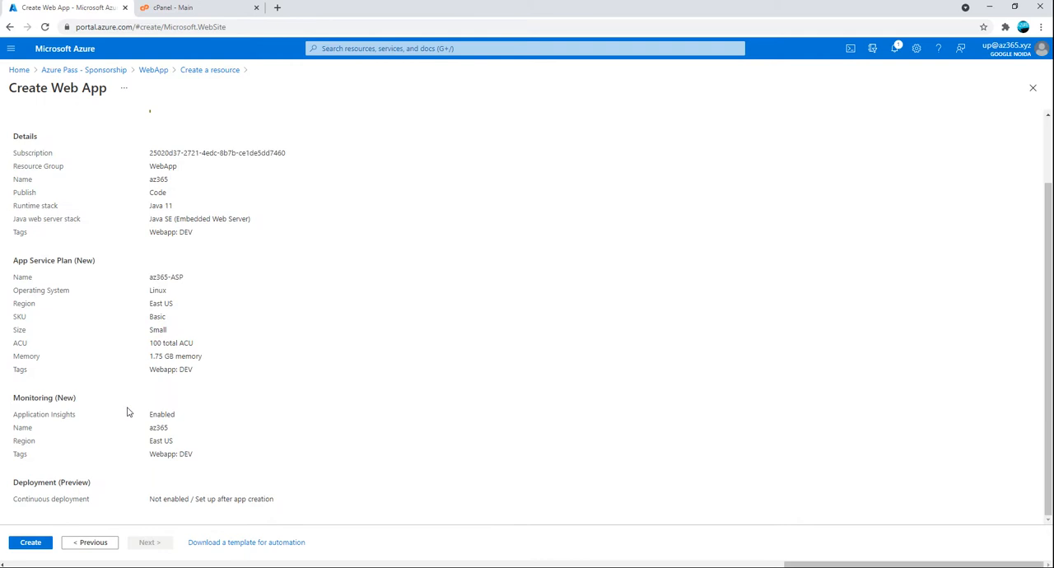
{"action": "scroll", "coordinate": [527, 317], "scroll_direction": "up", "scroll_amount": 2}
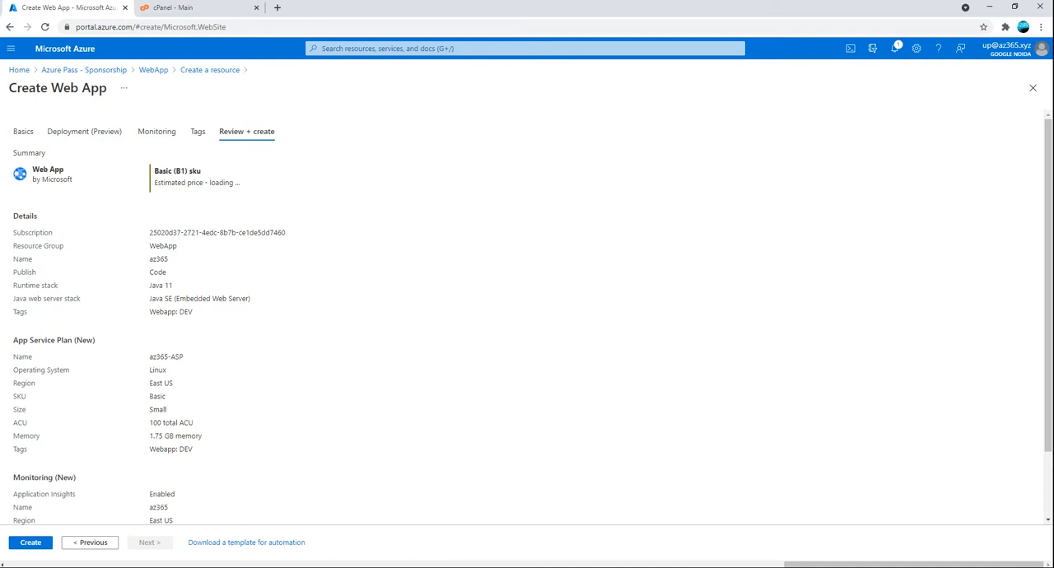
{"action": "scroll", "coordinate": [87, 543], "scroll_direction": "down", "scroll_amount": 2}
{"action": "scroll", "coordinate": [238, 424], "scroll_direction": "down", "scroll_amount": 1}
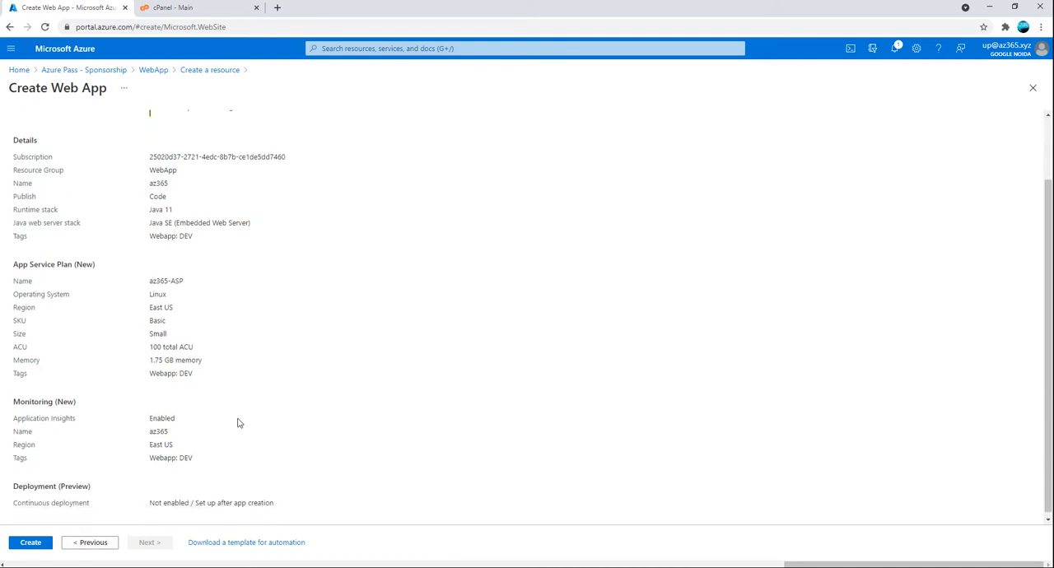
{"action": "left_click", "coordinate": [29, 544]}
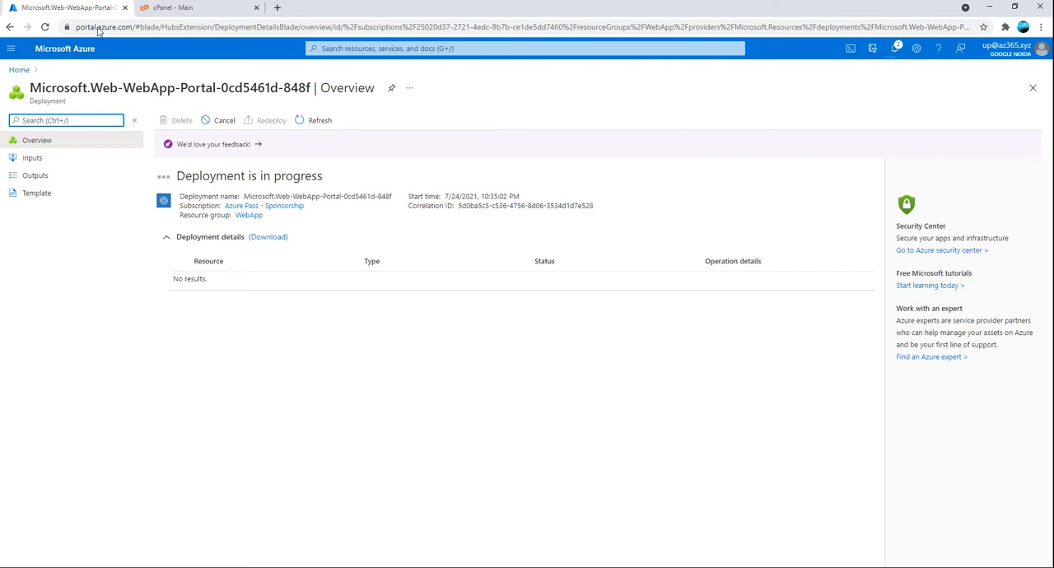
Duplicate the web app's deployment page in a second browser tab
{"action": "right_click", "coordinate": [80, 7]}
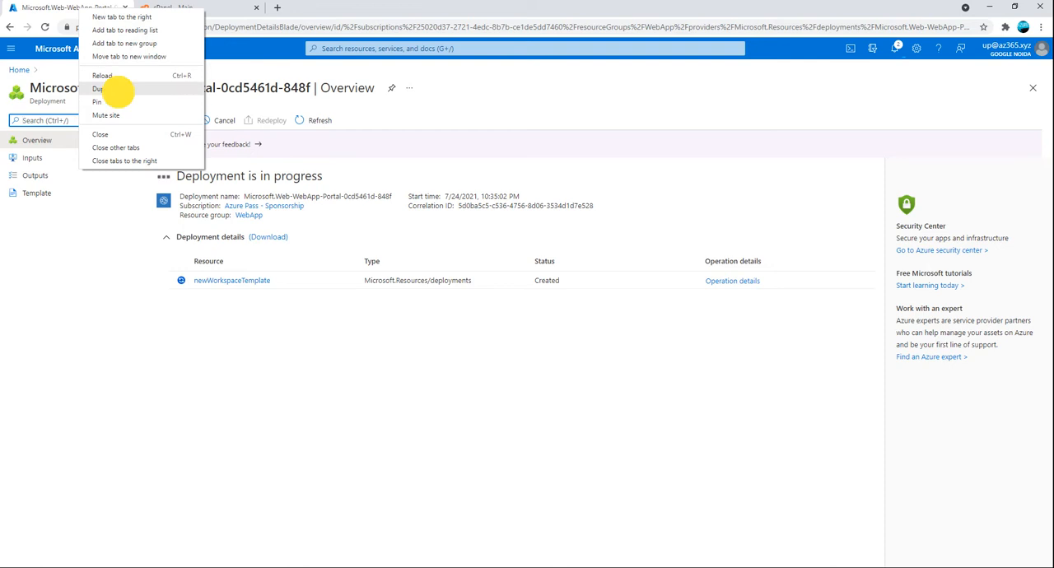
{"action": "left_click", "coordinate": [116, 89]}
{"action": "left_click", "coordinate": [318, 8]}
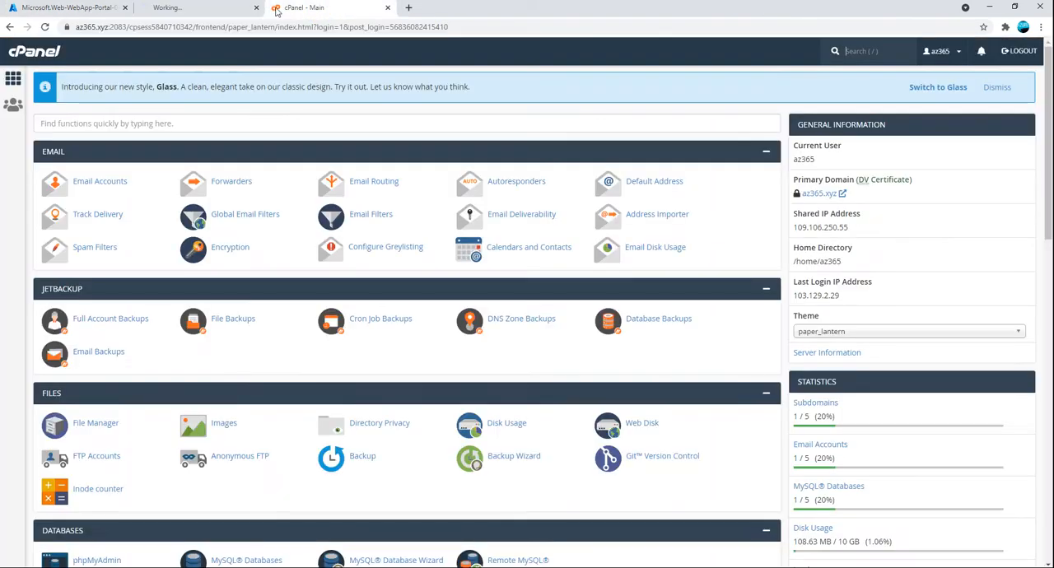
{"action": "left_click", "coordinate": [217, 7]}
{"action": "left_click", "coordinate": [288, 10]}
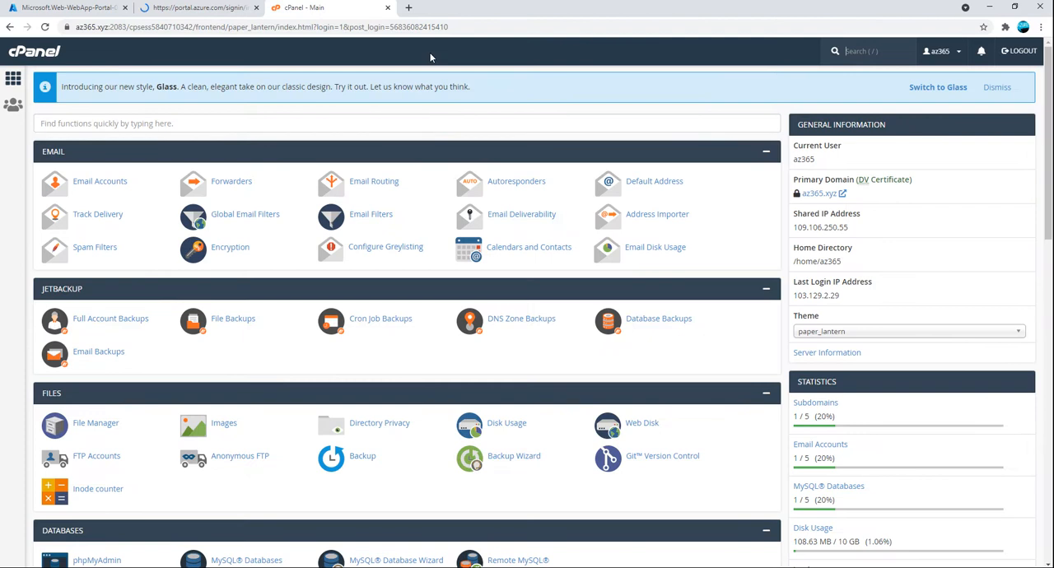
{"action": "scroll", "coordinate": [226, 259], "scroll_direction": "down", "scroll_amount": 1}
{"action": "scroll", "coordinate": [230, 262], "scroll_direction": "down", "scroll_amount": 2}
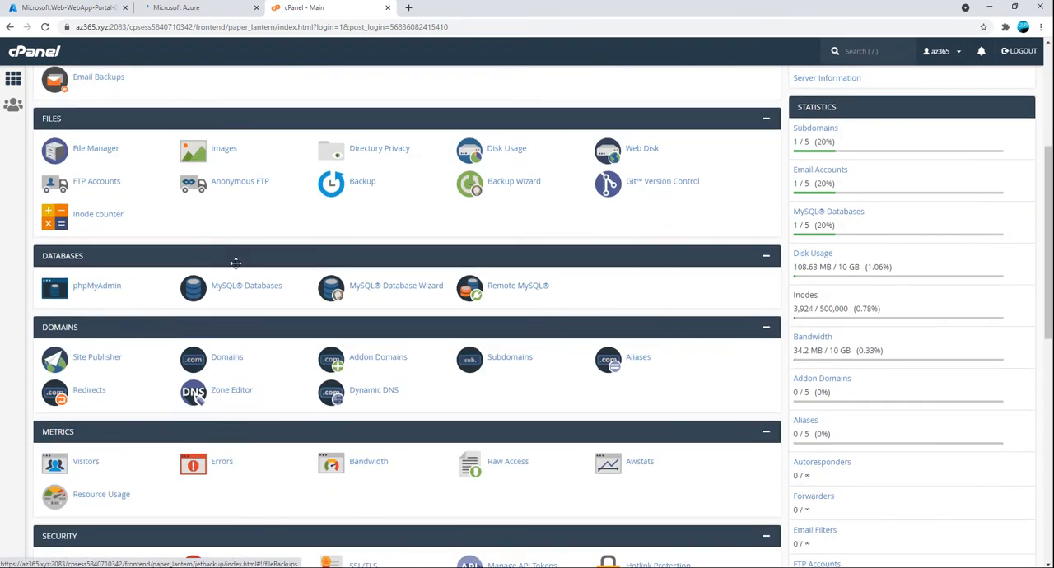
{"action": "scroll", "coordinate": [298, 337], "scroll_direction": "down", "scroll_amount": 2}
{"action": "scroll", "coordinate": [298, 338], "scroll_direction": "up", "scroll_amount": 5}
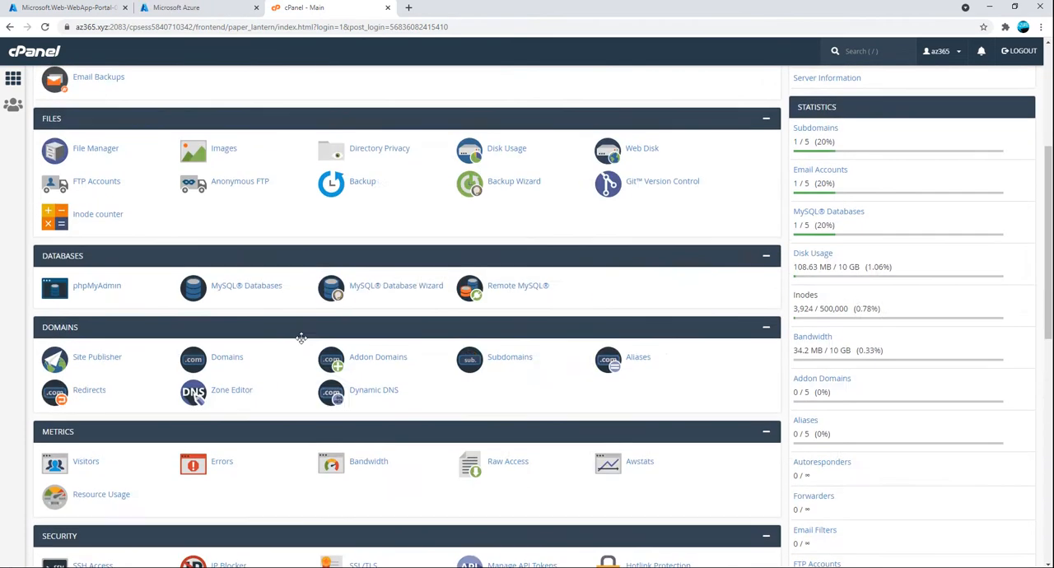
{"action": "left_click_drag", "start_coordinate": [109, 29], "coordinate": [73, 29]}
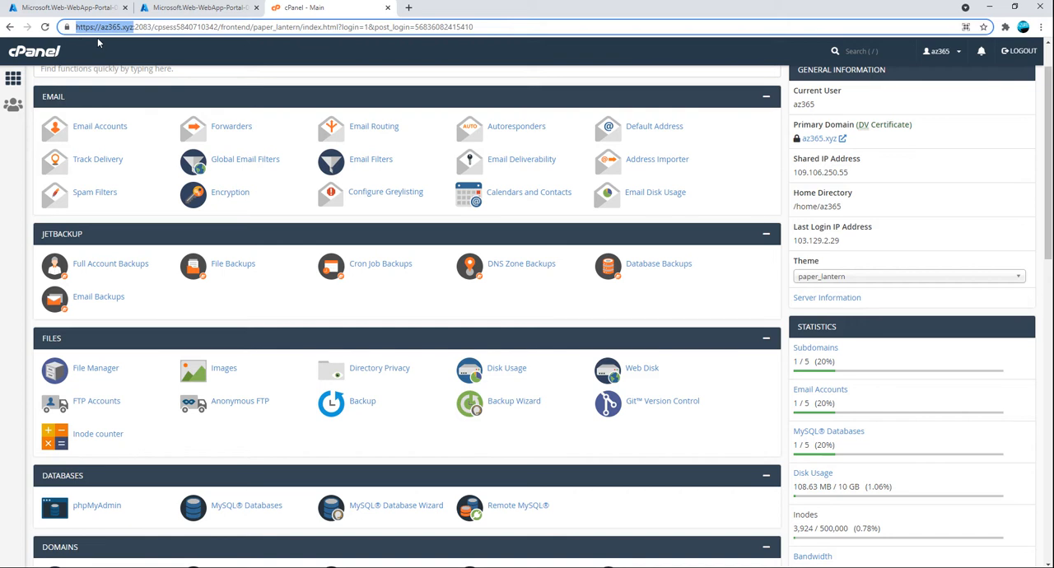
Switch to the duplicated Azure portal tab and open the WebApp resource group from the recent resources
{"action": "left_click", "coordinate": [174, 10]}
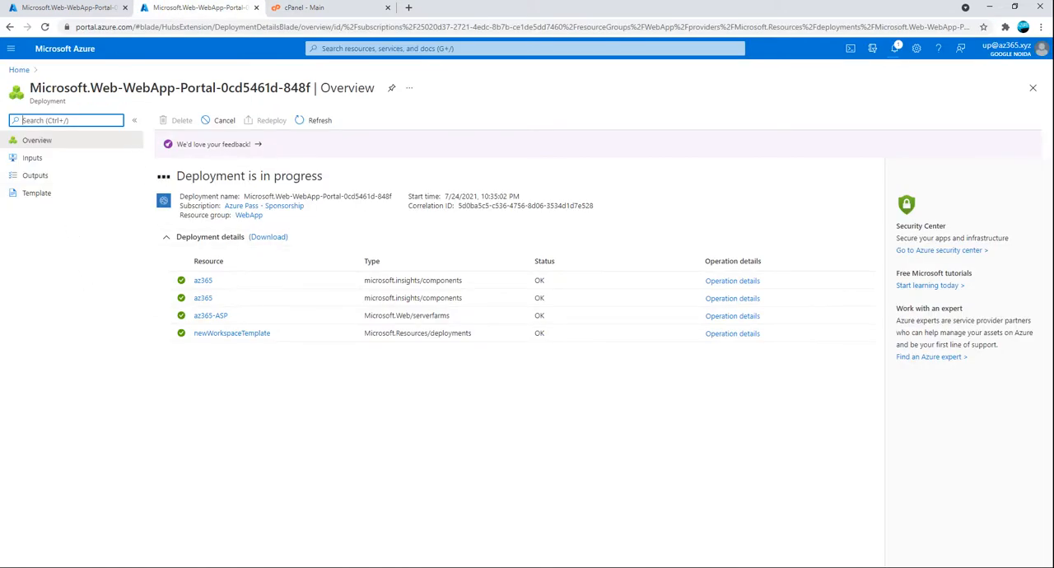
{"action": "left_click", "coordinate": [19, 70]}
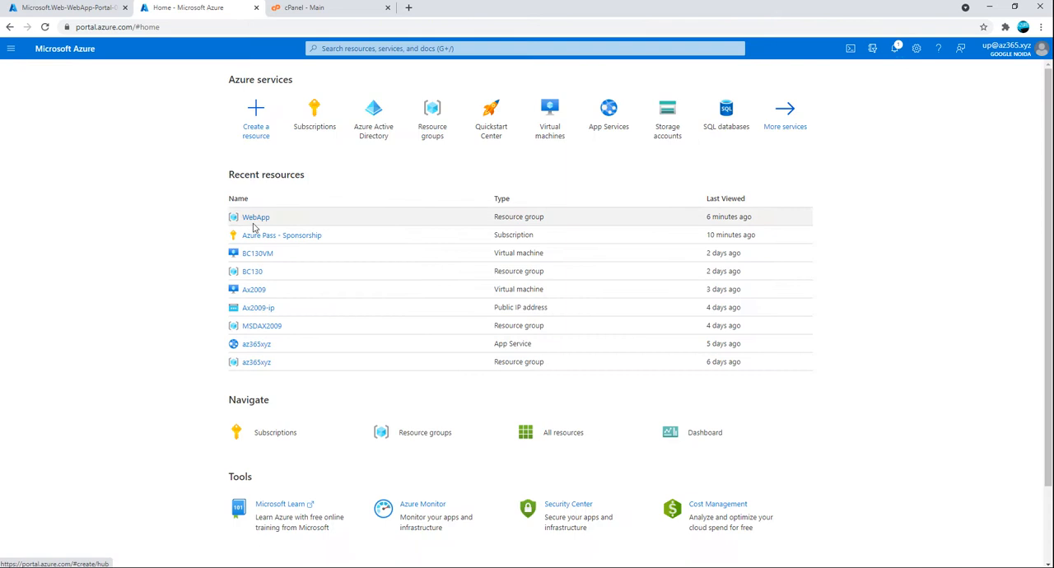
{"action": "left_click", "coordinate": [257, 217]}
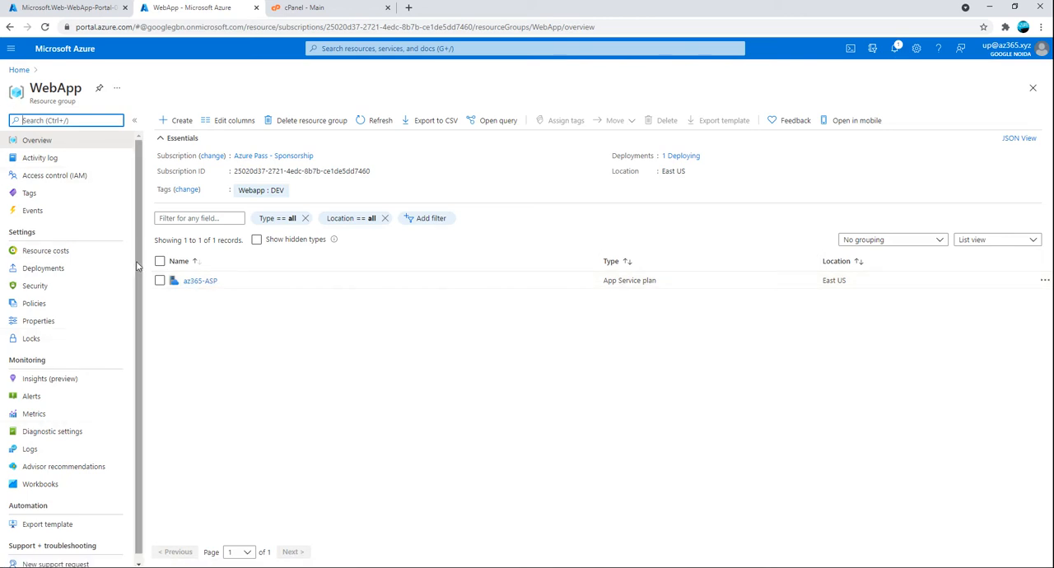
{"action": "left_click_drag", "start_coordinate": [138, 263], "coordinate": [135, 390]}
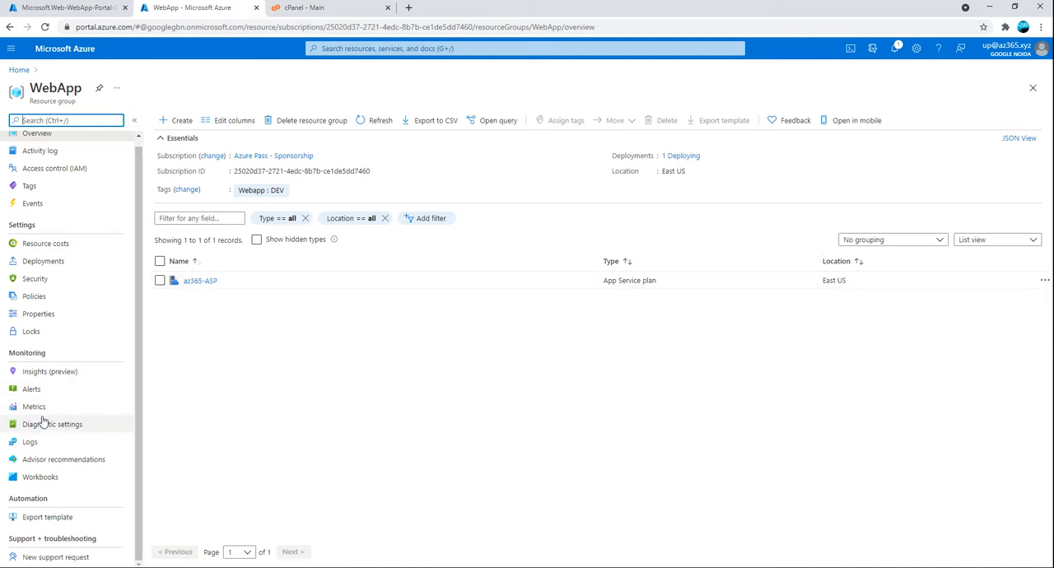
Check the web app's deployment progress and repeatedly refresh the WebApp group's resource list
{"action": "left_click", "coordinate": [313, 8]}
{"action": "left_click", "coordinate": [55, 8]}
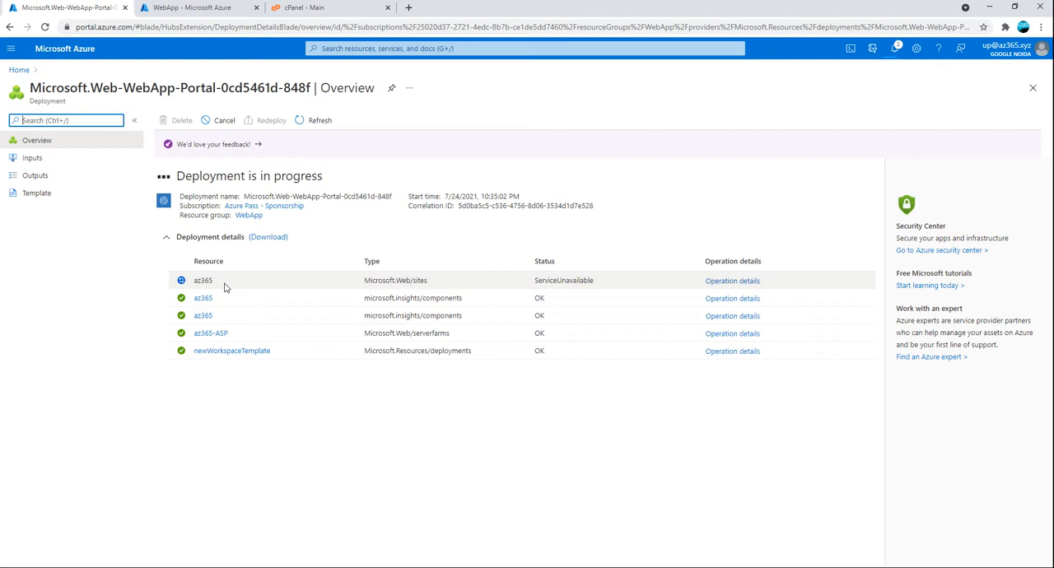
{"action": "left_click", "coordinate": [177, 9]}
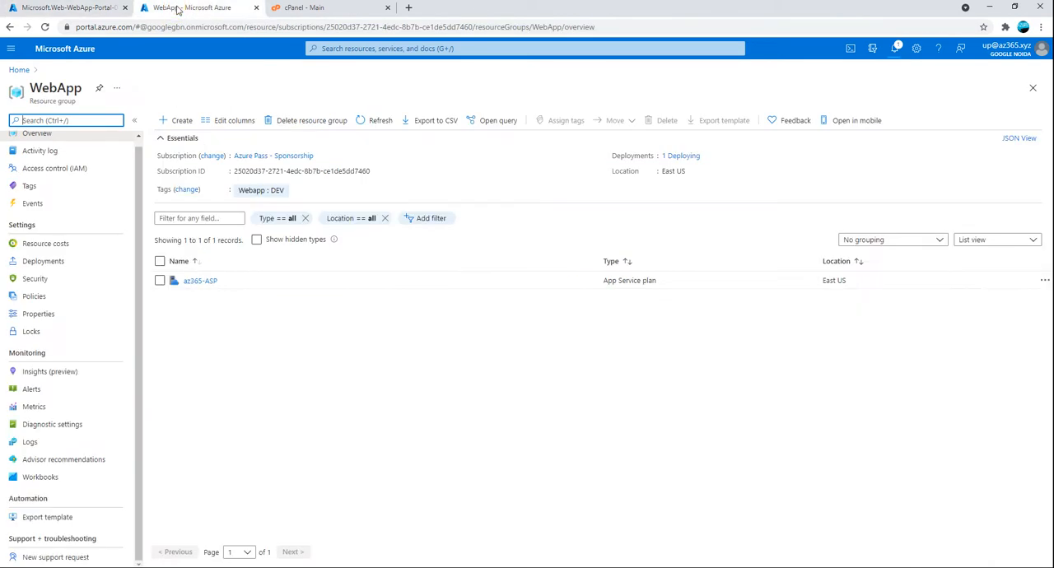
{"action": "left_click", "coordinate": [374, 122]}
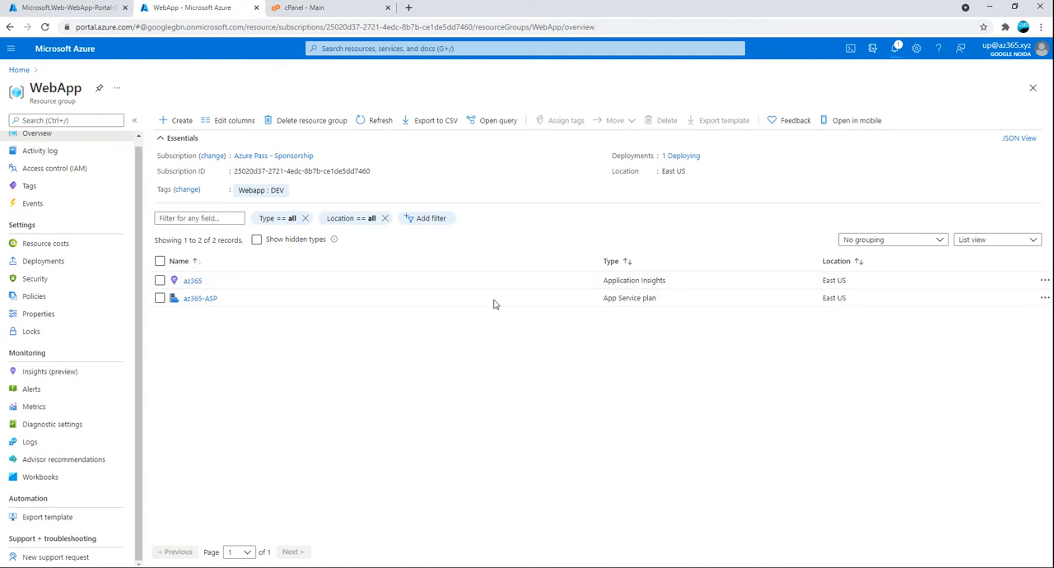
{"action": "left_click", "coordinate": [366, 123]}
{"action": "left_click", "coordinate": [366, 124]}
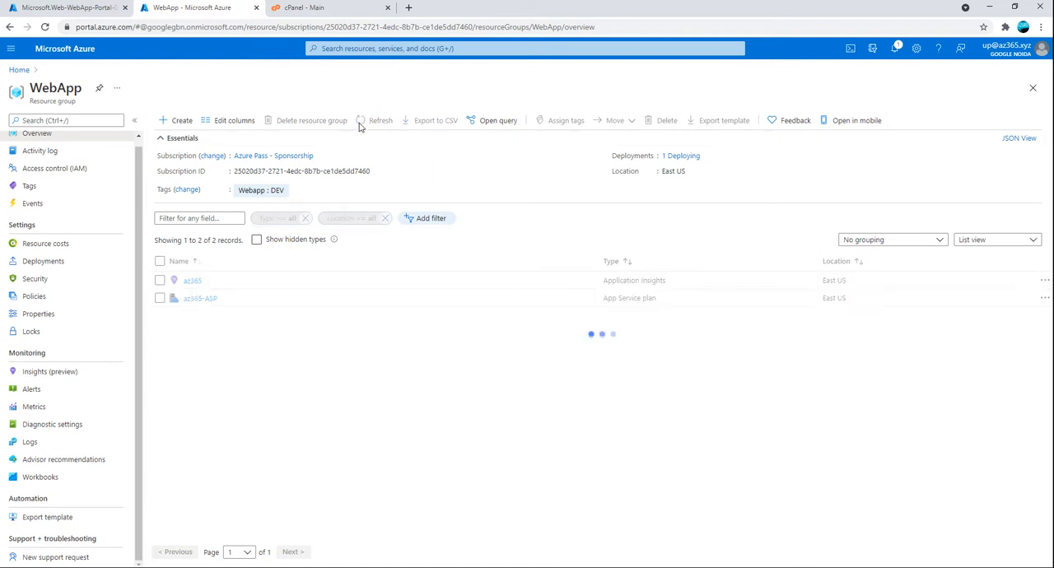
{"action": "left_click", "coordinate": [360, 126]}
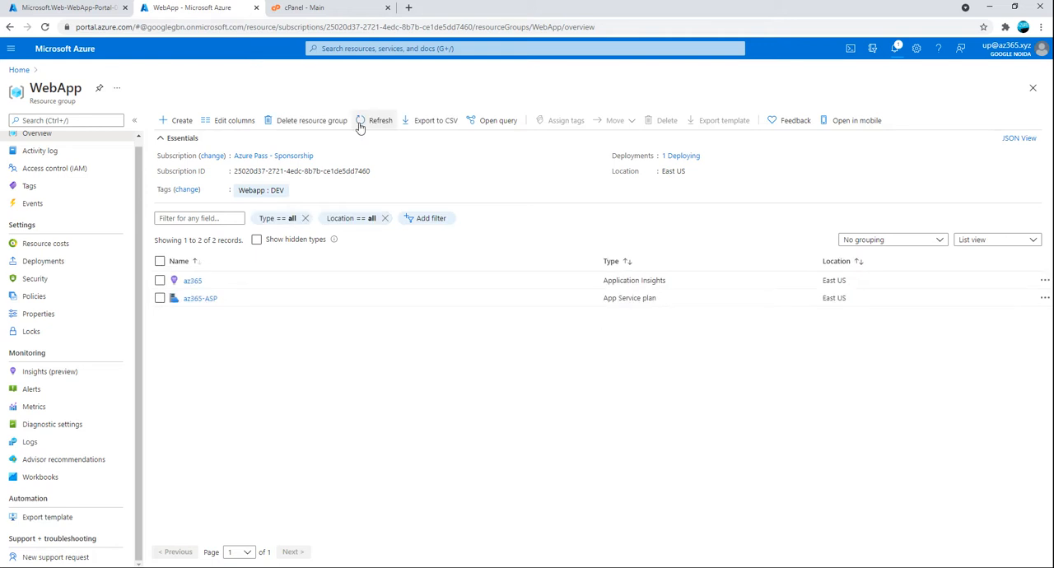
{"action": "left_click", "coordinate": [360, 124]}
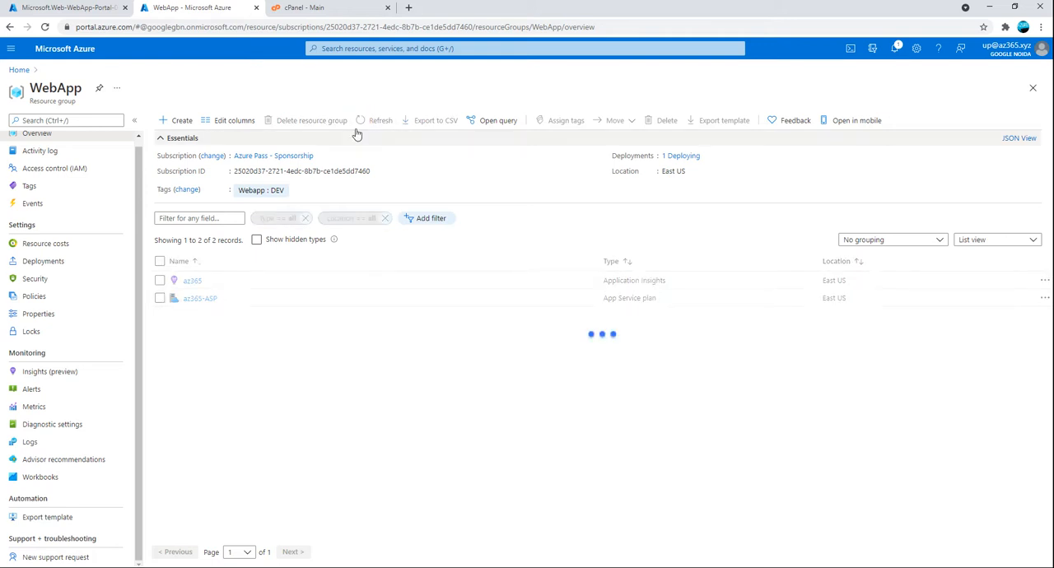
{"action": "left_click", "coordinate": [370, 121]}
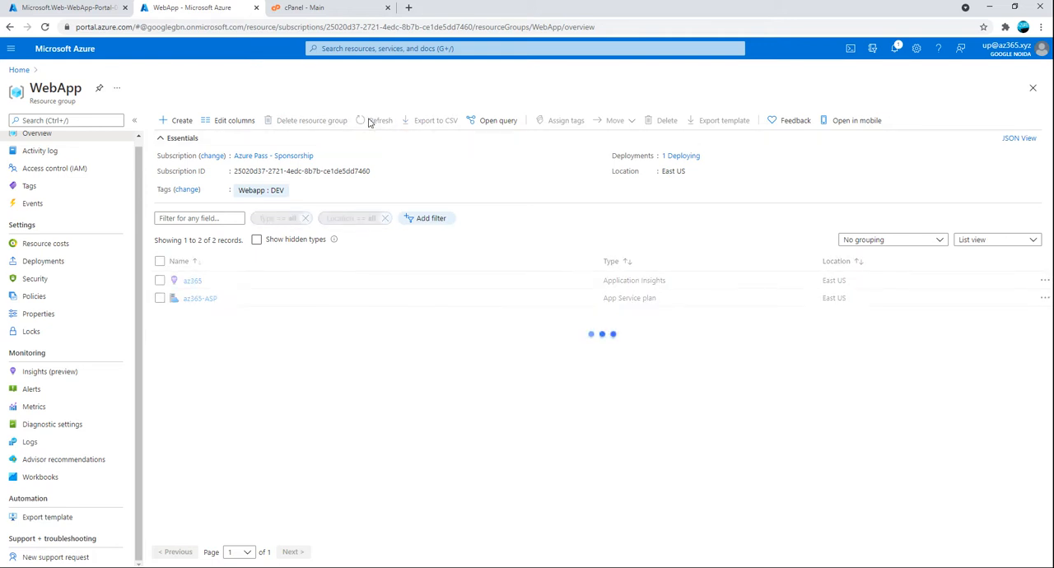
{"action": "left_click", "coordinate": [370, 121]}
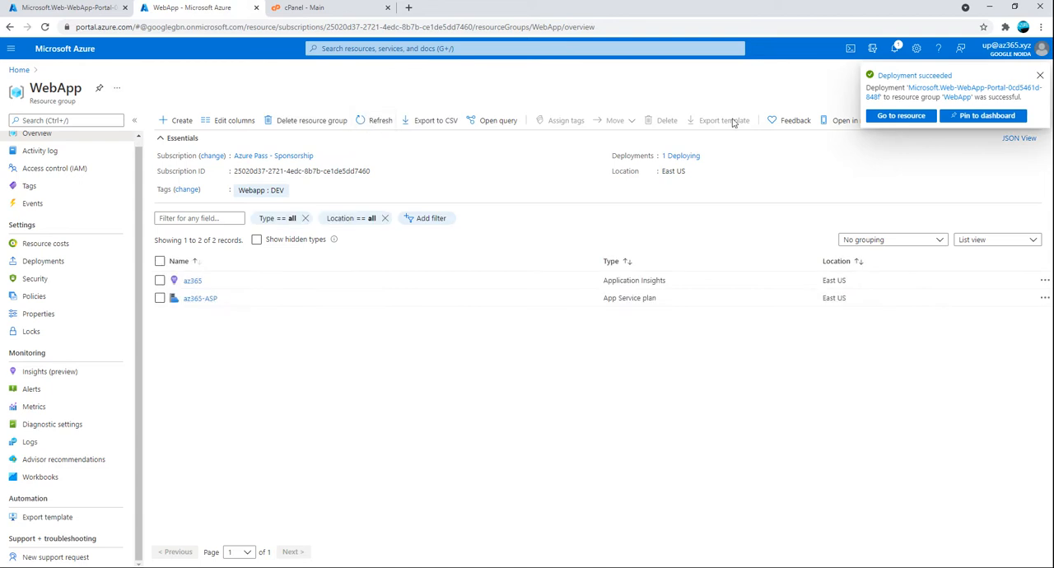
Check the deployment's overview, return to the portal home and open the WebApp resource group
{"action": "left_click", "coordinate": [74, 10]}
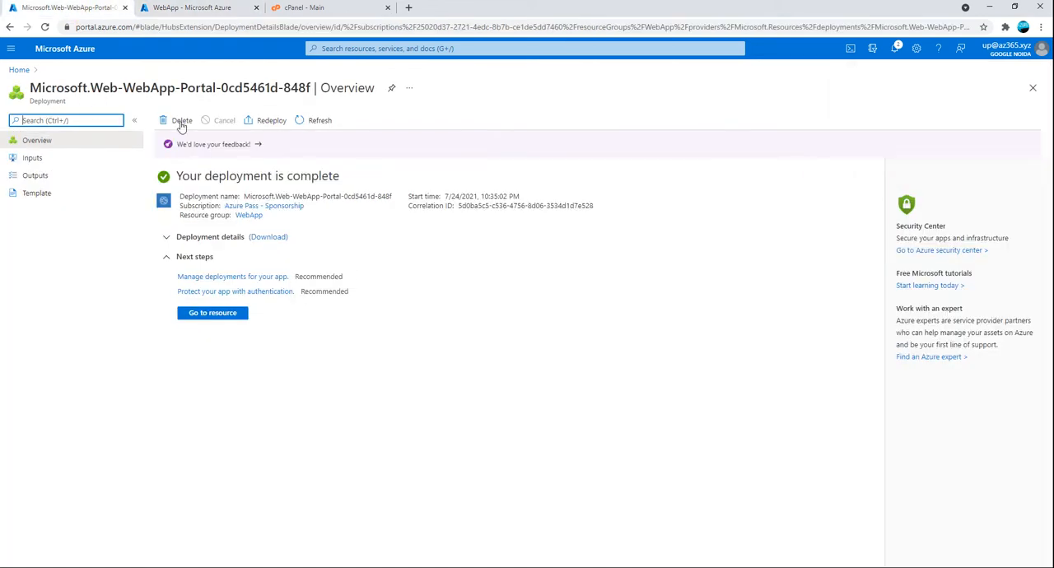
{"action": "left_click", "coordinate": [318, 122]}
{"action": "left_click", "coordinate": [20, 71]}
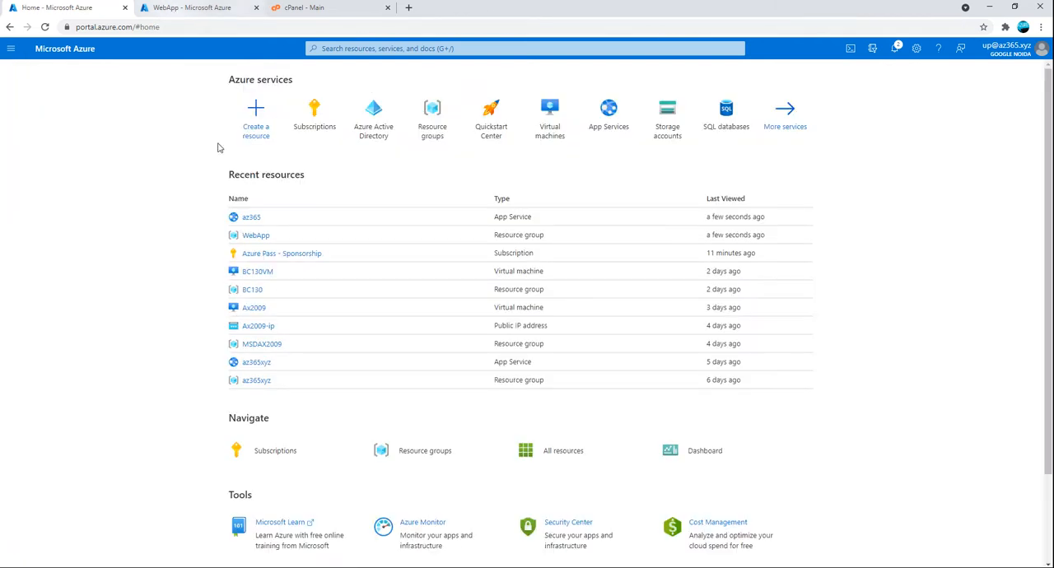
{"action": "left_click", "coordinate": [256, 233]}
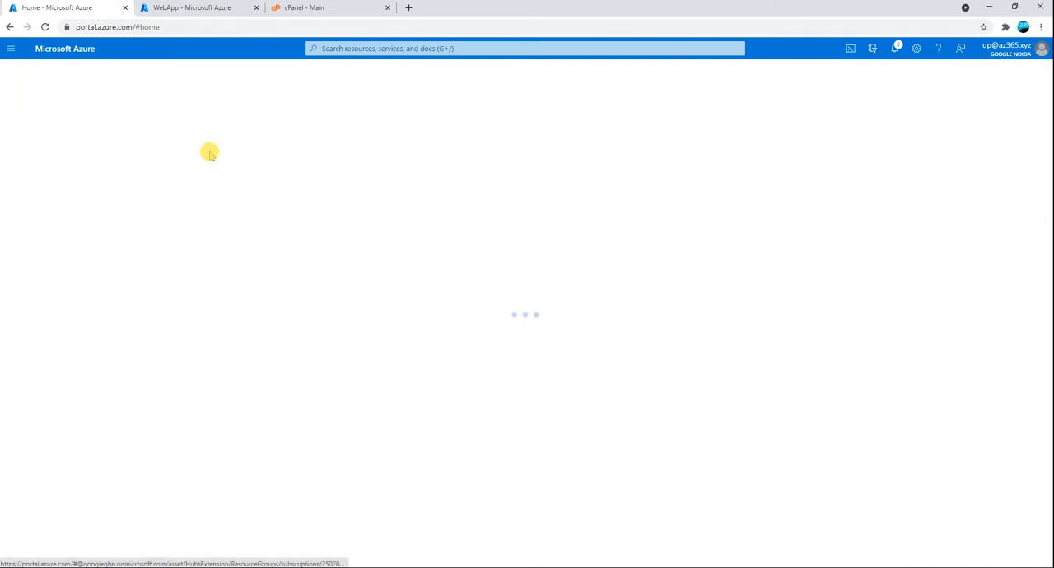
Close the duplicated WebApp tab and refresh the resource list in the original Azure tab
{"action": "left_click", "coordinate": [187, 8]}
{"action": "left_click", "coordinate": [369, 121]}
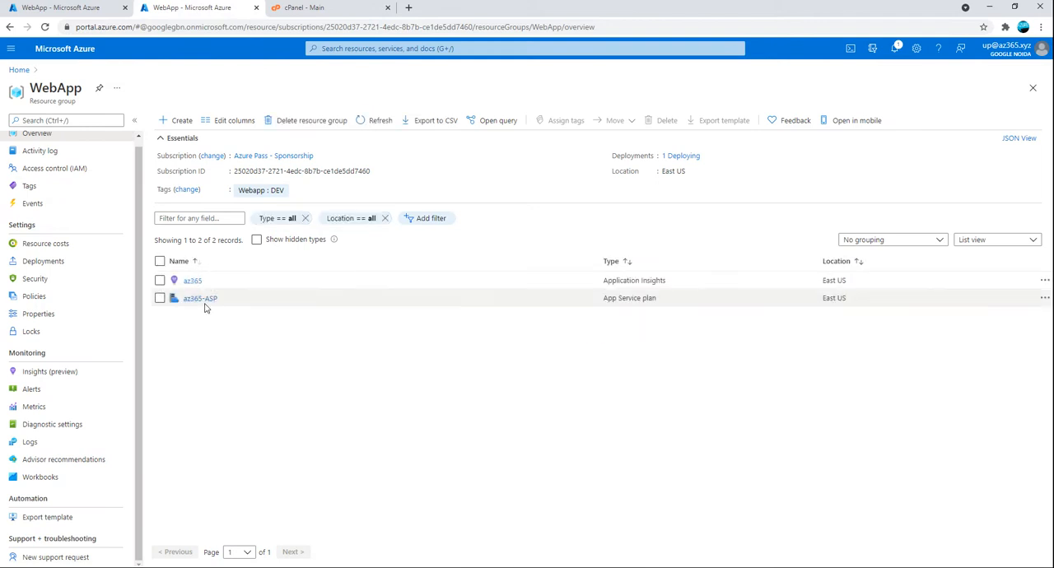
{"action": "left_click", "coordinate": [257, 7]}
{"action": "left_click", "coordinate": [66, 8]}
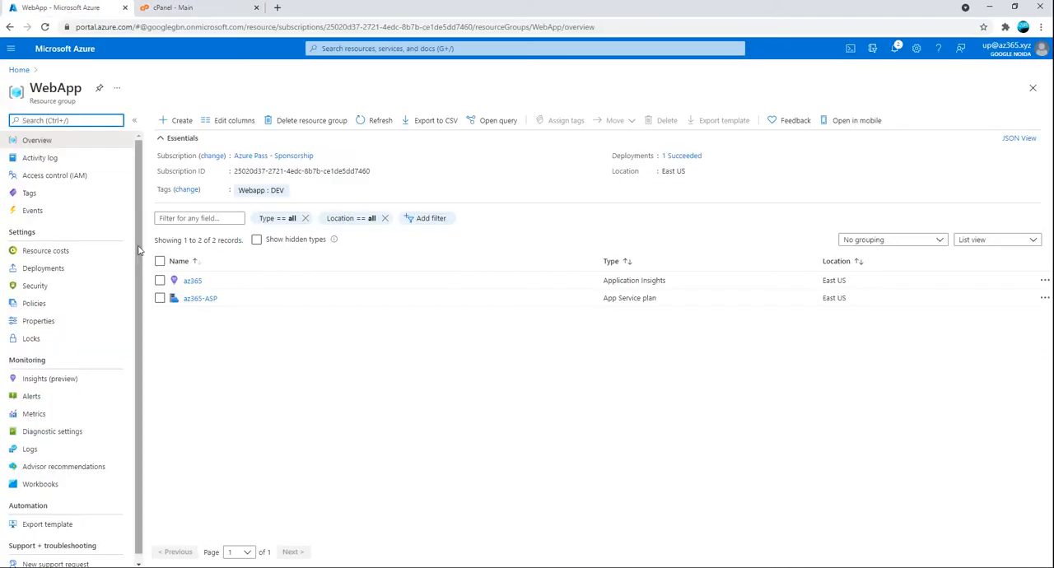
{"action": "left_click", "coordinate": [360, 123]}
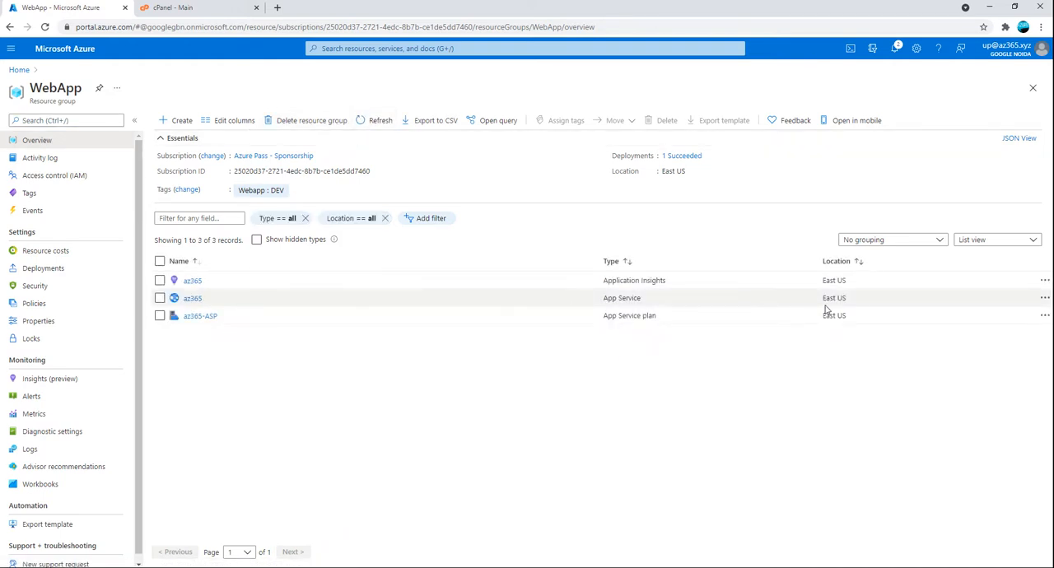
Open the az365 App Service, look through its management options and open Advanced Tools
{"action": "left_click", "coordinate": [195, 299]}
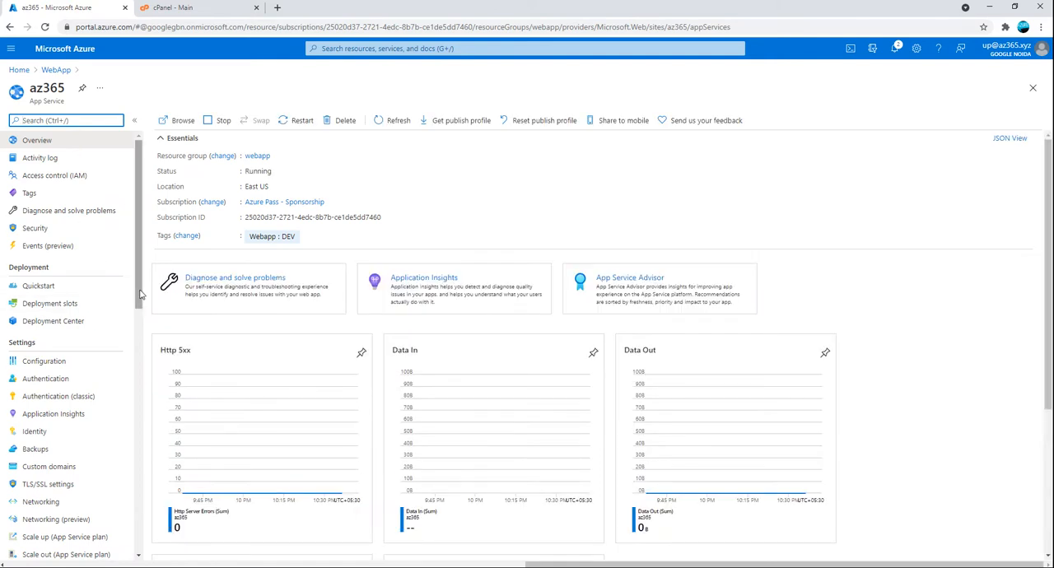
{"action": "left_click_drag", "start_coordinate": [134, 294], "coordinate": [137, 391]}
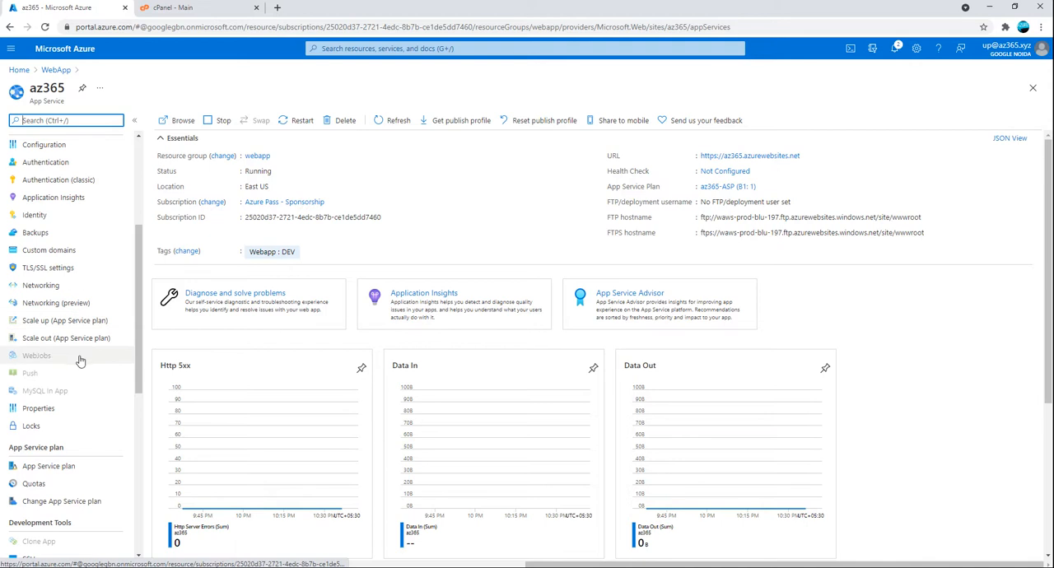
{"action": "scroll", "coordinate": [70, 494], "scroll_direction": "down", "scroll_amount": 3}
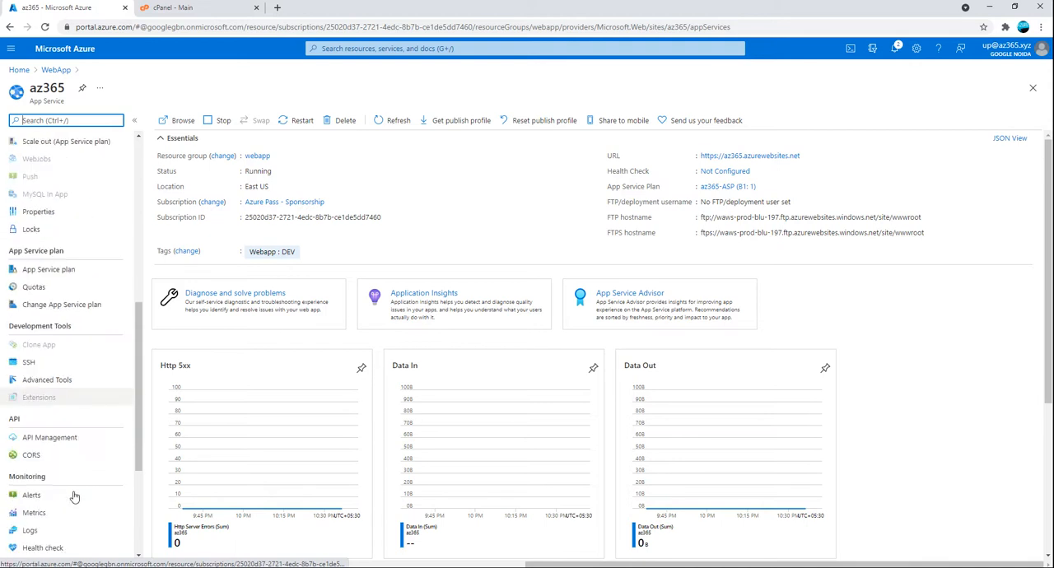
{"action": "scroll", "coordinate": [68, 447], "scroll_direction": "down", "scroll_amount": 2}
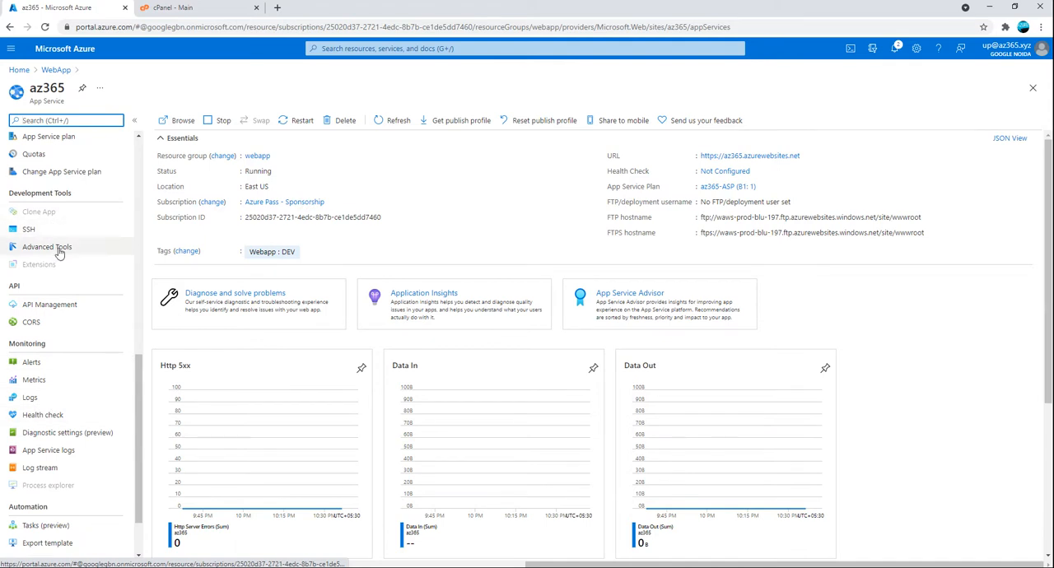
{"action": "scroll", "coordinate": [73, 362], "scroll_direction": "down", "scroll_amount": 1}
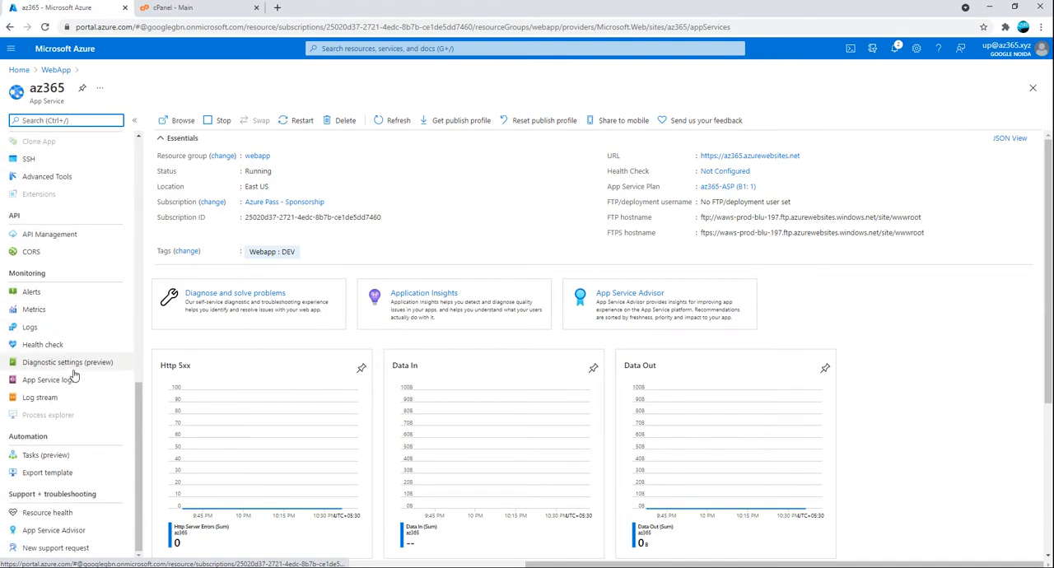
{"action": "left_click_drag", "start_coordinate": [137, 495], "coordinate": [137, 451]}
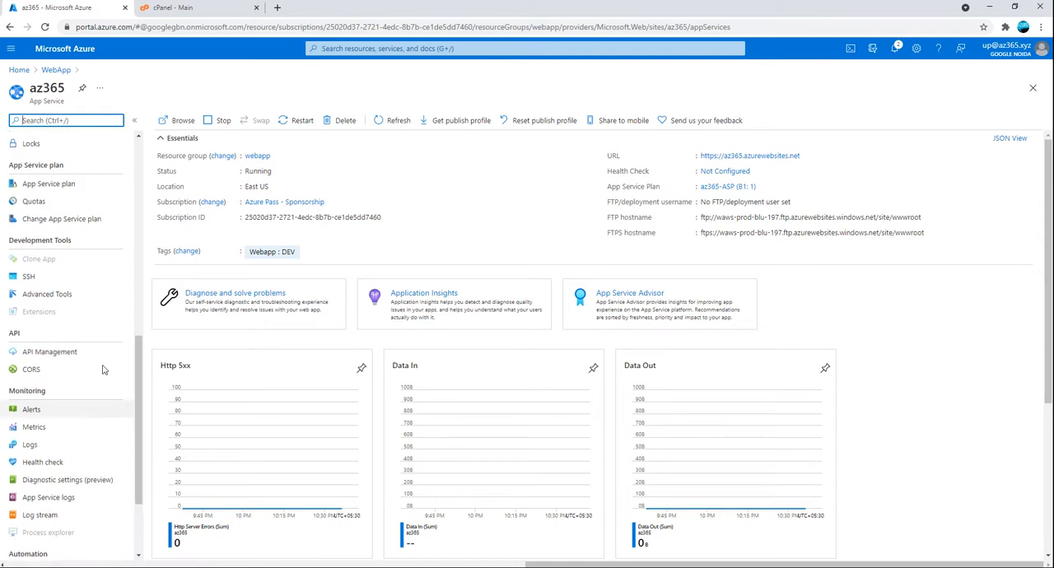
{"action": "left_click", "coordinate": [51, 294]}
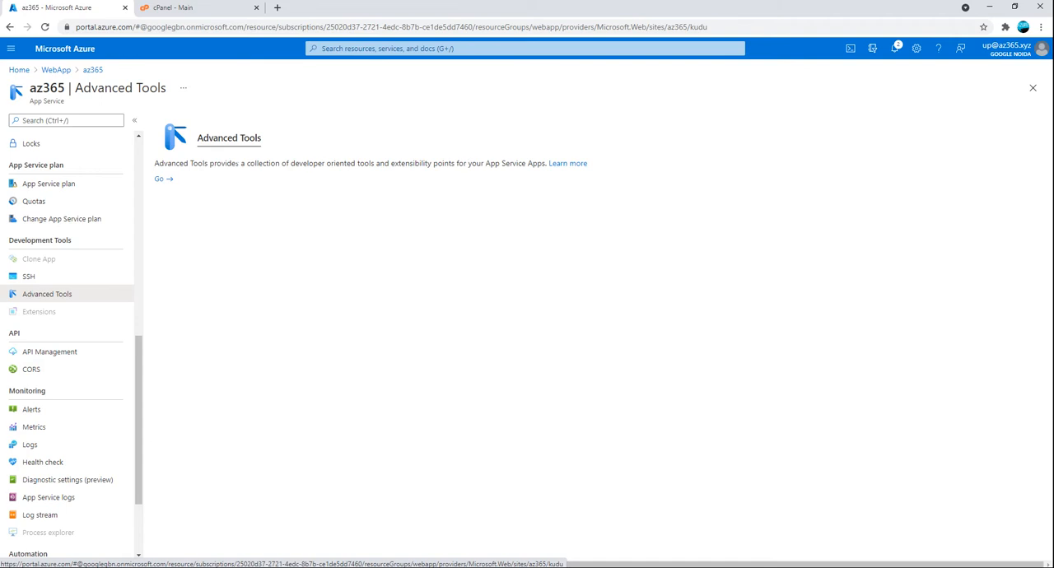
Launch the Kudu site from Advanced Tools and look through az365's management options while it loads
{"action": "left_click", "coordinate": [162, 180]}
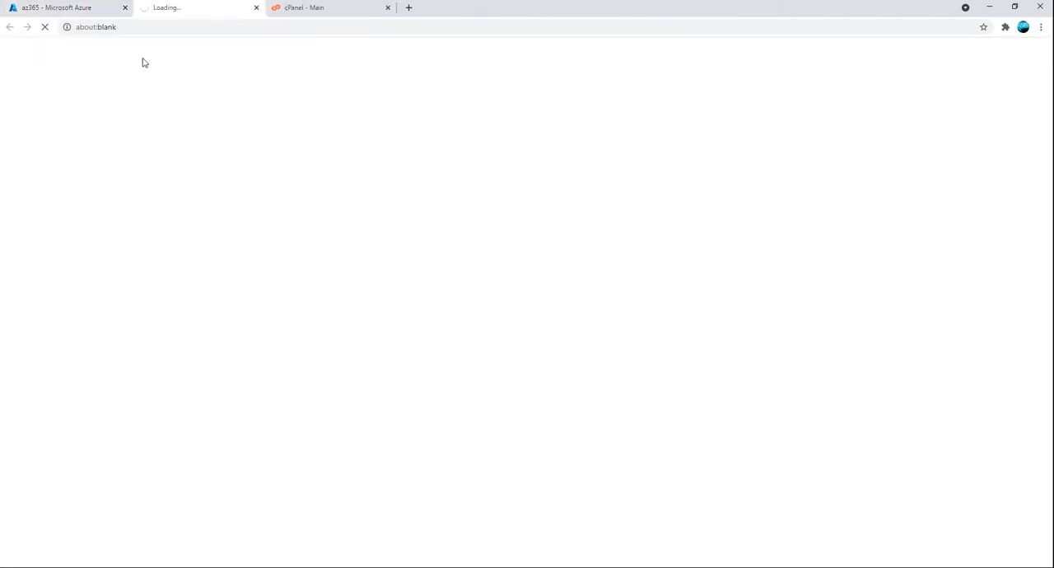
{"action": "left_click", "coordinate": [70, 10]}
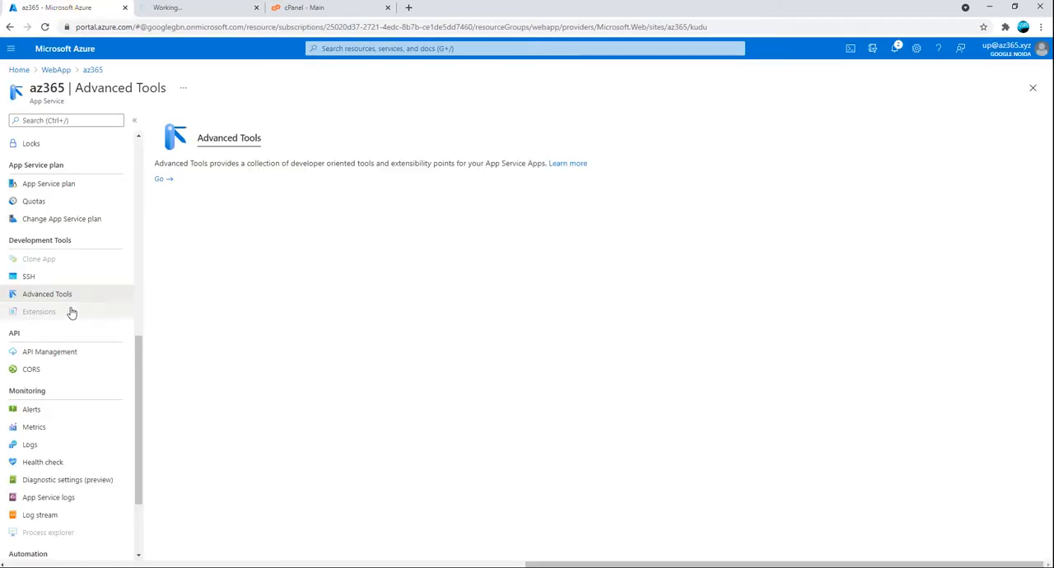
{"action": "scroll", "coordinate": [123, 298], "scroll_direction": "up", "scroll_amount": 3}
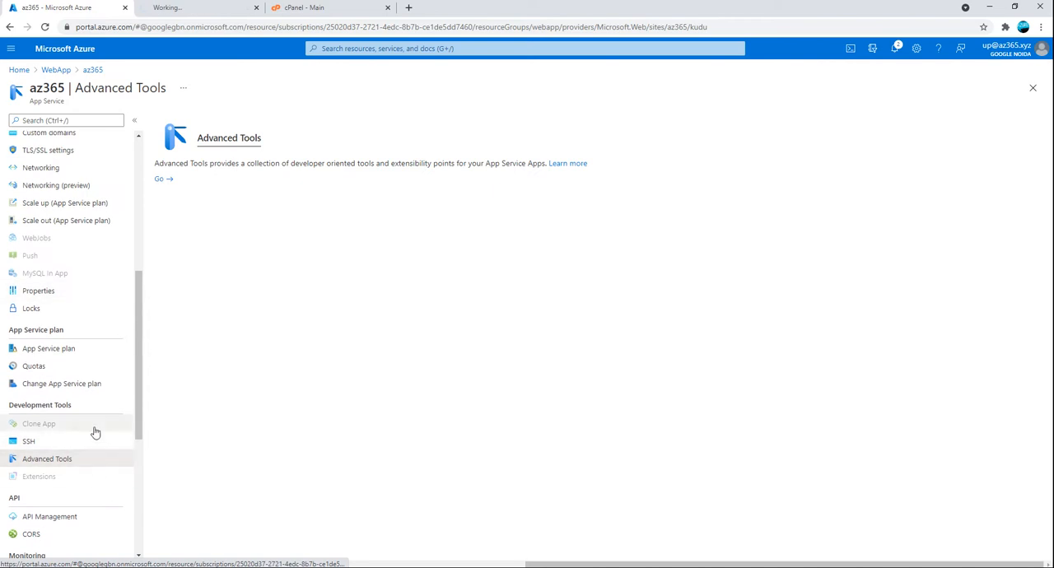
{"action": "scroll", "coordinate": [98, 422], "scroll_direction": "down", "scroll_amount": 3}
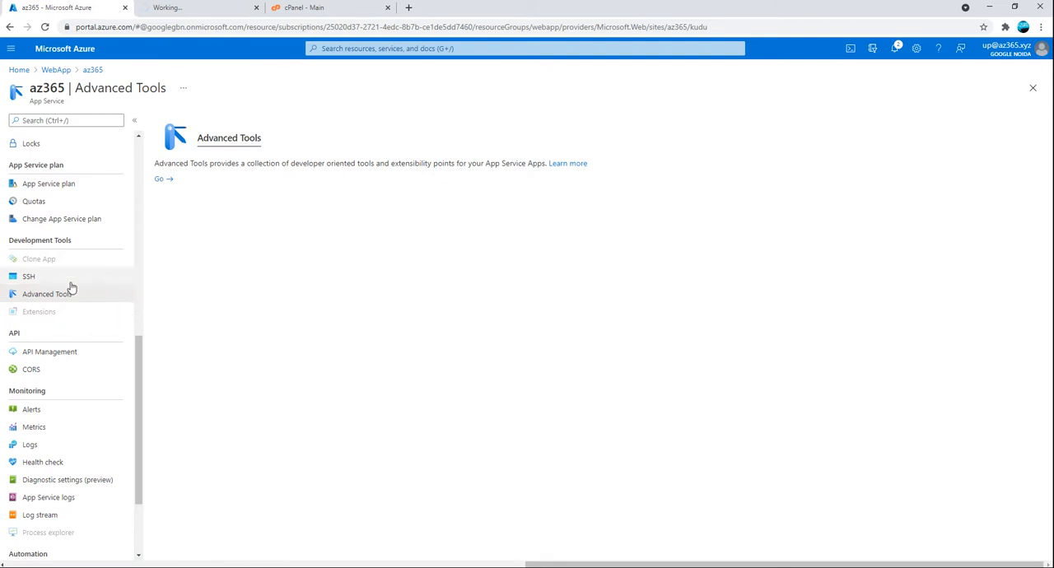
{"action": "scroll", "coordinate": [73, 213], "scroll_direction": "up", "scroll_amount": 3}
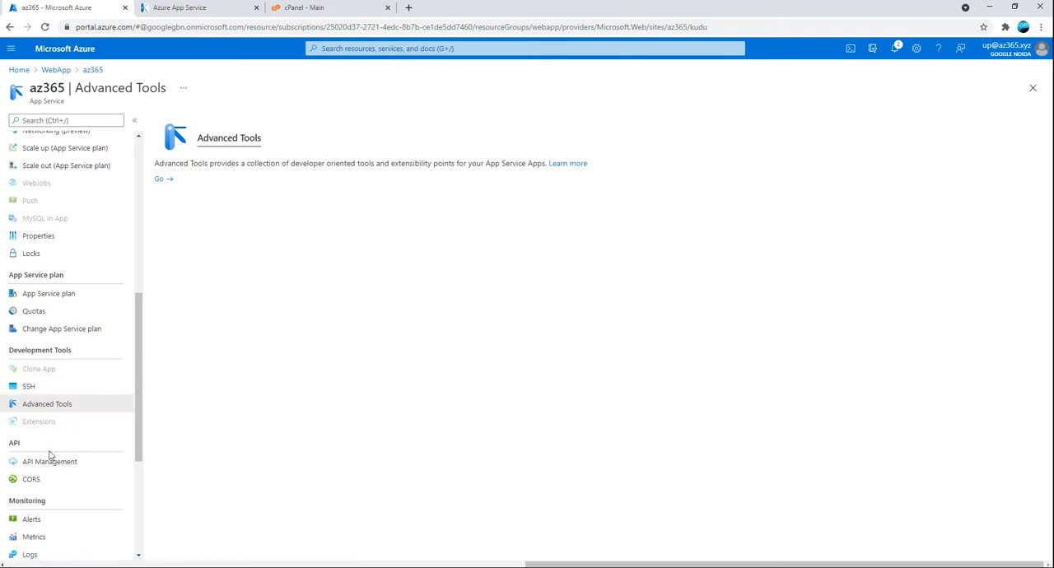
{"action": "scroll", "coordinate": [78, 424], "scroll_direction": "up", "scroll_amount": 3}
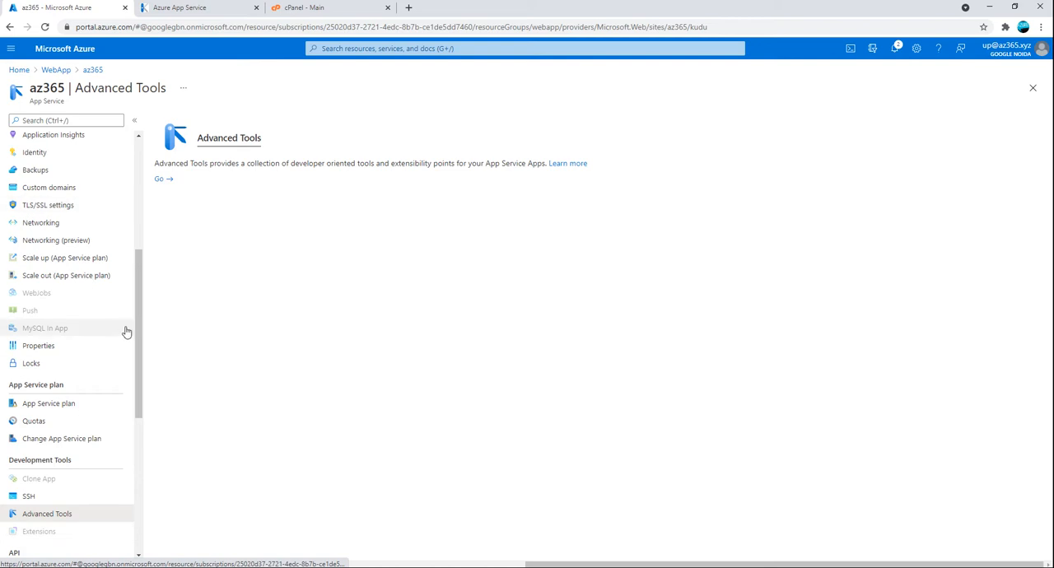
{"action": "scroll", "coordinate": [124, 330], "scroll_direction": "up", "scroll_amount": 3}
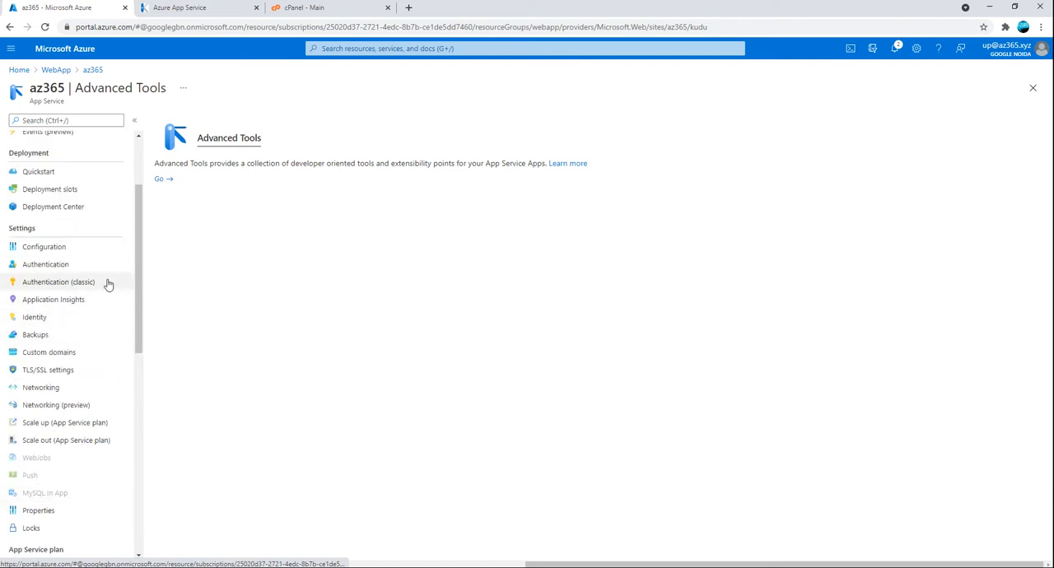
Examine the environment page of az365's Kudu site, including app settings and environment variables, and close its tab
{"action": "left_click", "coordinate": [172, 8]}
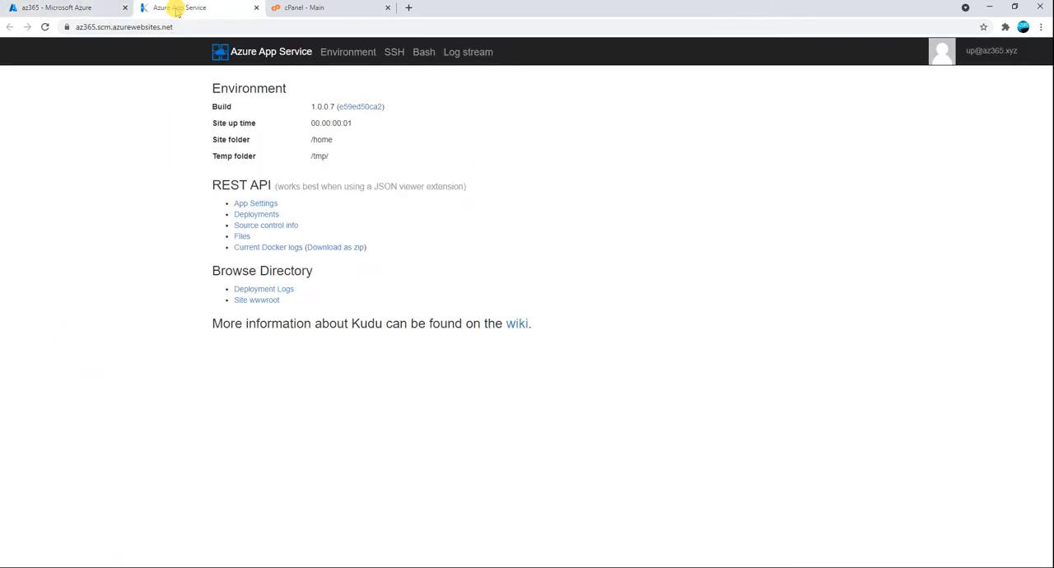
{"action": "left_click", "coordinate": [352, 56]}
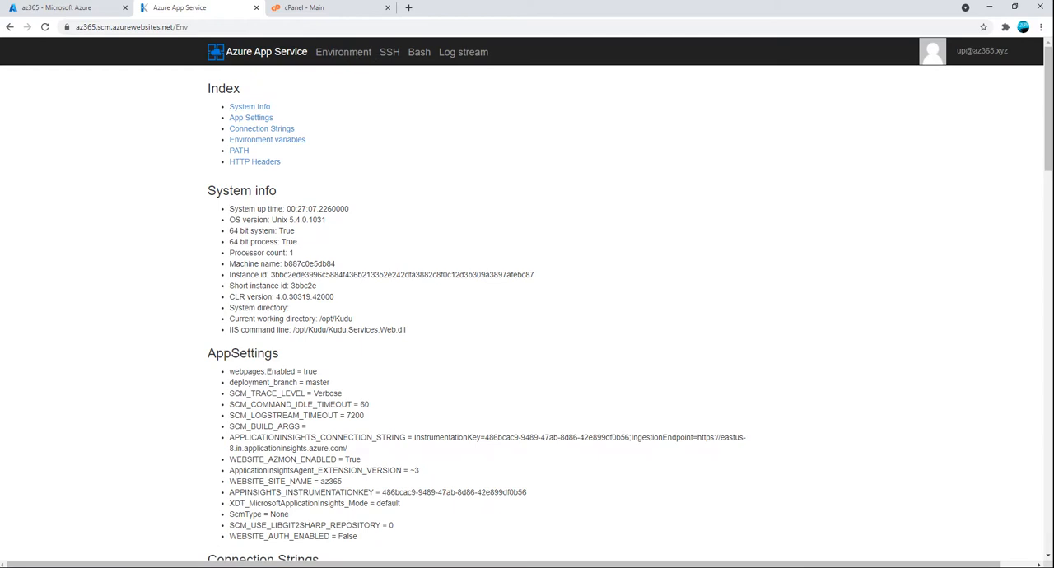
{"action": "left_click", "coordinate": [280, 140]}
{"action": "scroll", "coordinate": [349, 362], "scroll_direction": "up", "scroll_amount": 5}
{"action": "scroll", "coordinate": [159, 428], "scroll_direction": "down", "scroll_amount": 3}
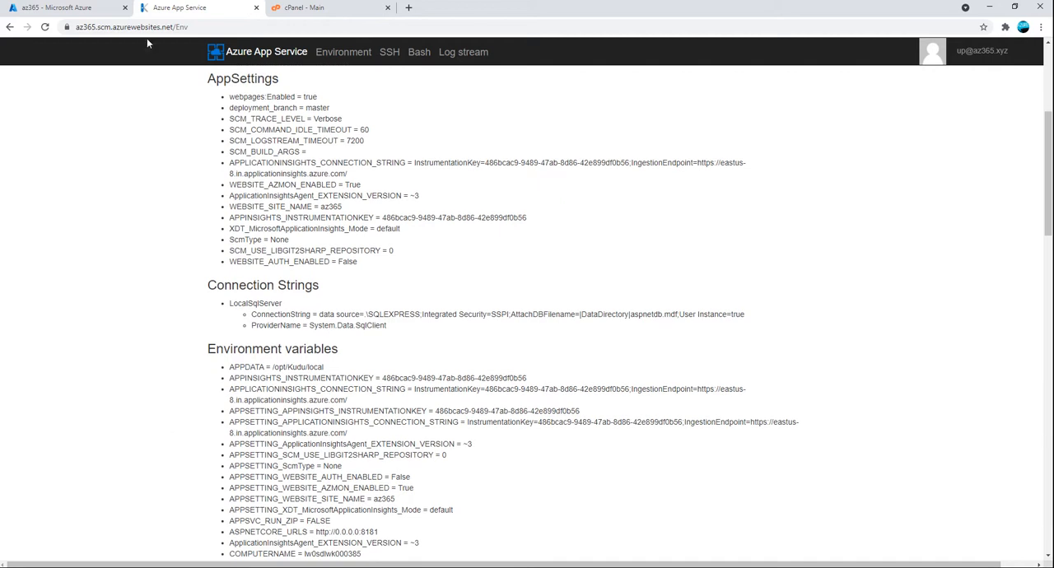
{"action": "scroll", "coordinate": [148, 43], "scroll_direction": "down", "scroll_amount": 5}
{"action": "scroll", "coordinate": [257, 49], "scroll_direction": "up", "scroll_amount": 5}
{"action": "left_click", "coordinate": [256, 8]}
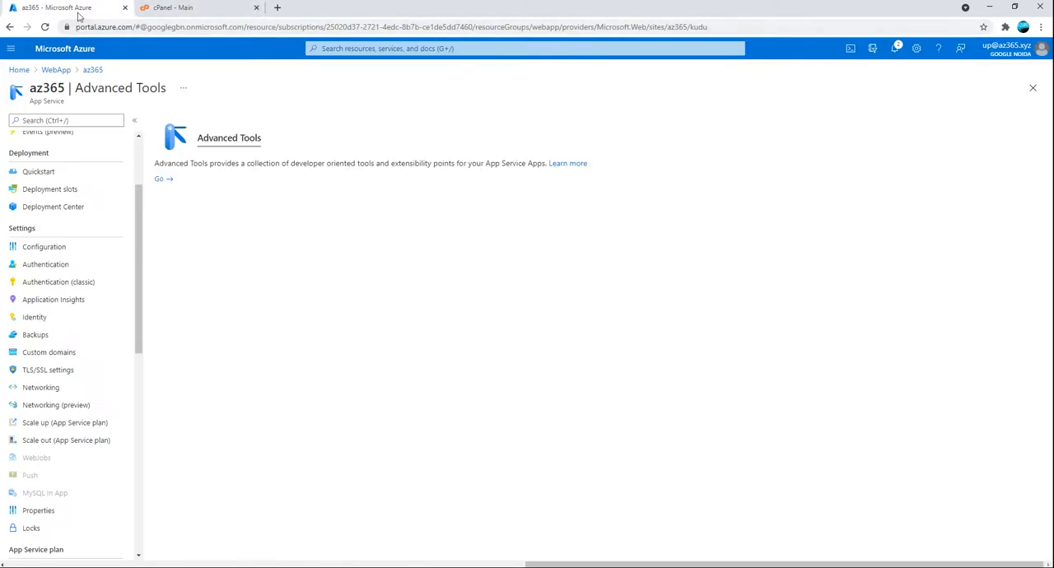
Browse to az365's URL from its overview and inspect the Technical Information on the default page
{"action": "scroll", "coordinate": [90, 181], "scroll_direction": "up", "scroll_amount": 3}
{"action": "left_click", "coordinate": [40, 142]}
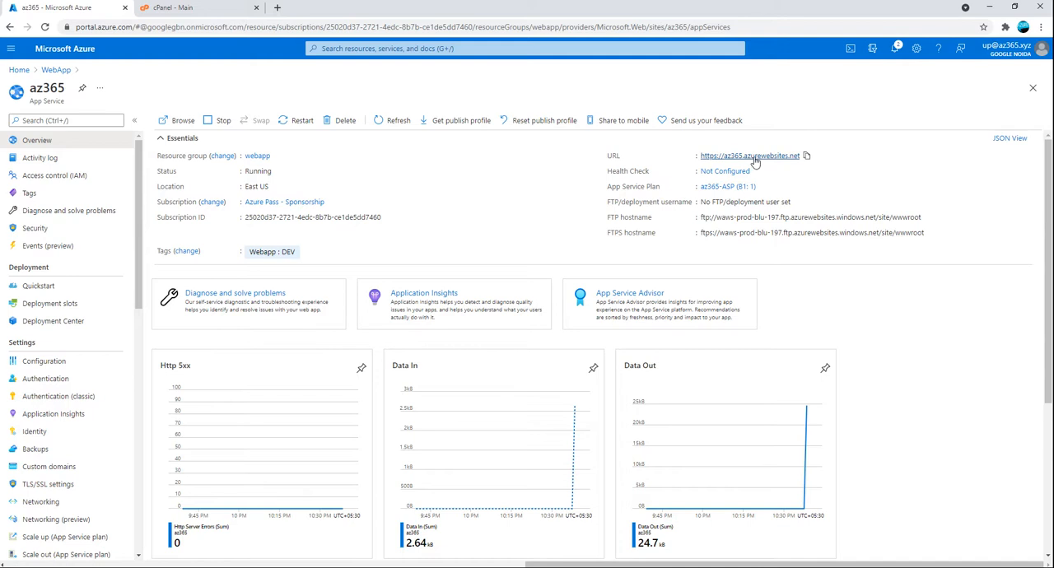
{"action": "left_click", "coordinate": [751, 157]}
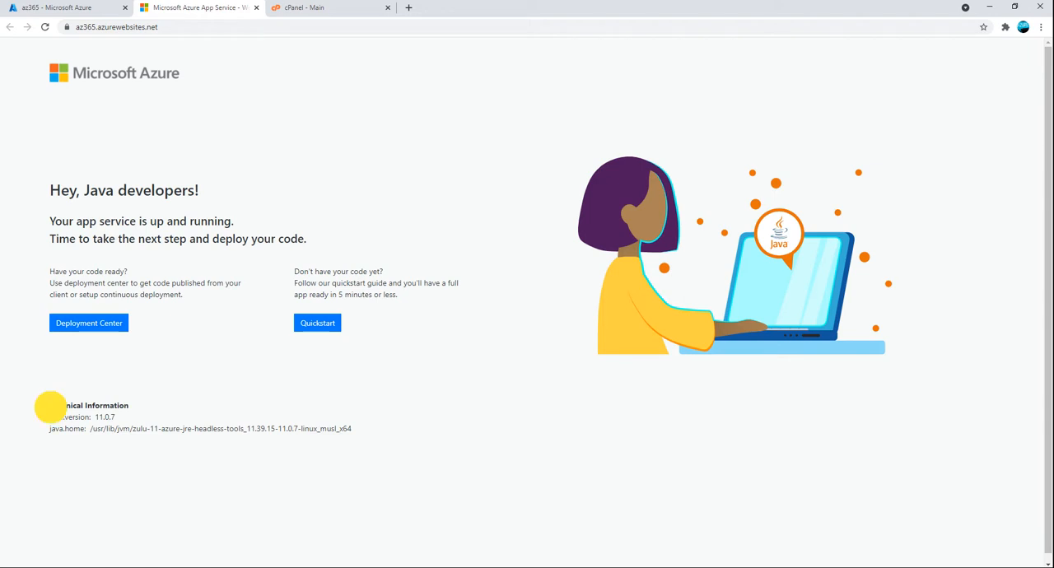
{"action": "left_click_drag", "start_coordinate": [47, 405], "coordinate": [370, 438]}
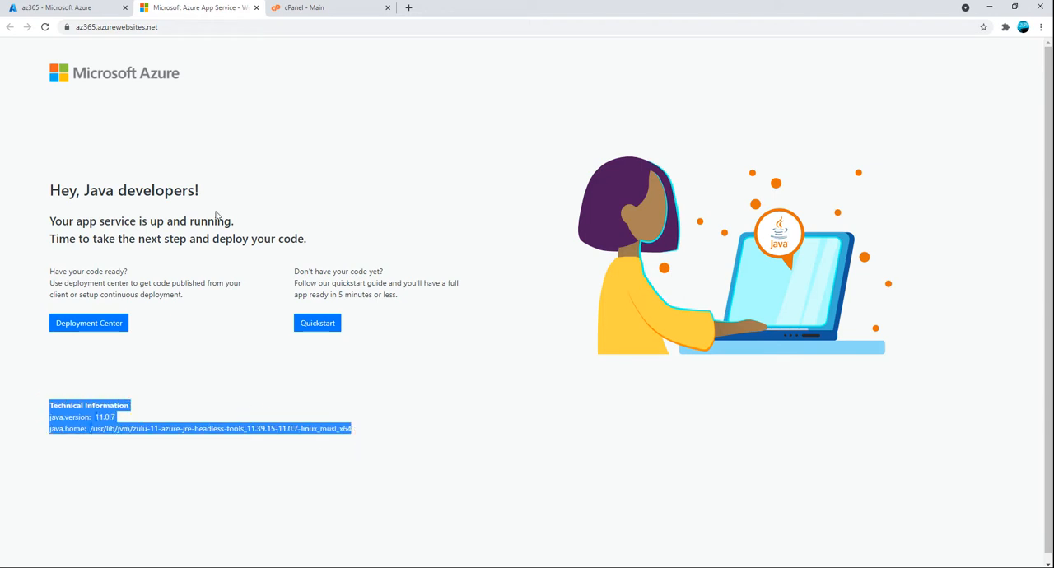
{"action": "left_click", "coordinate": [138, 410]}
{"action": "left_click_drag", "start_coordinate": [48, 405], "coordinate": [373, 432]}
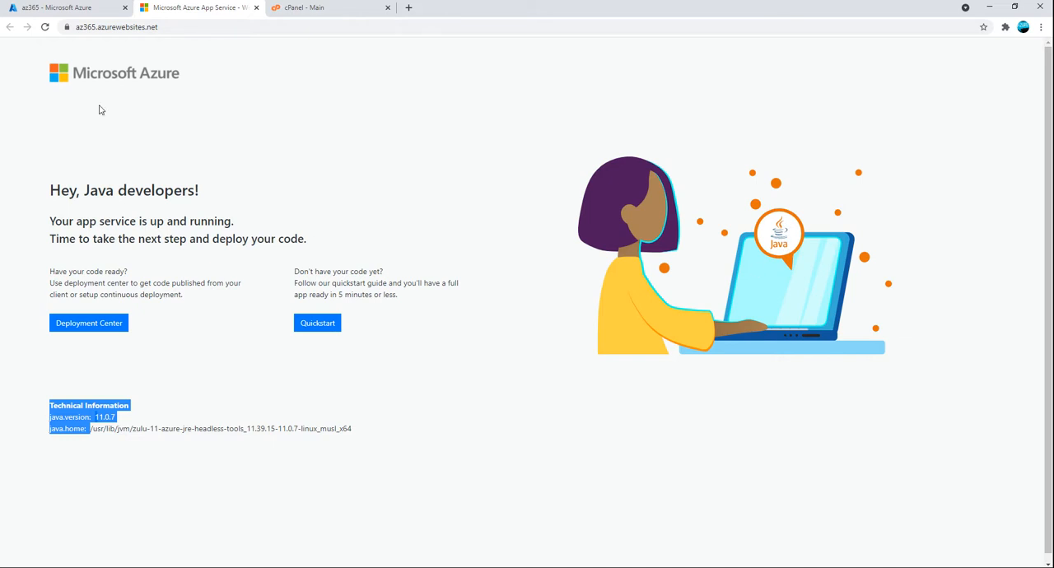
Look through az365's management options in the portal and examine the Java greeting on the site's default page
{"action": "left_click", "coordinate": [106, 8]}
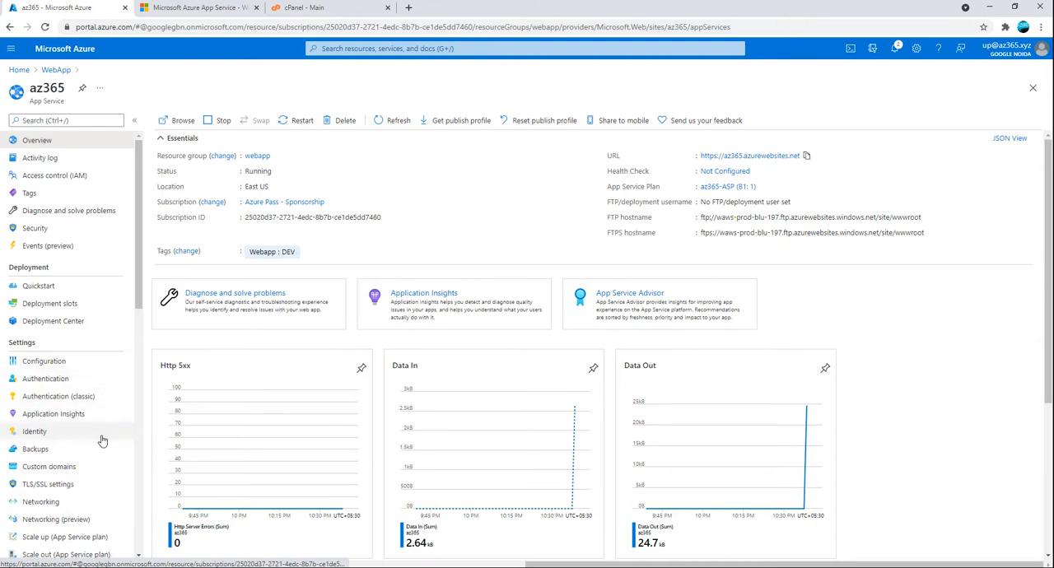
{"action": "scroll", "coordinate": [104, 435], "scroll_direction": "down", "scroll_amount": 1}
{"action": "scroll", "coordinate": [83, 426], "scroll_direction": "down", "scroll_amount": 4}
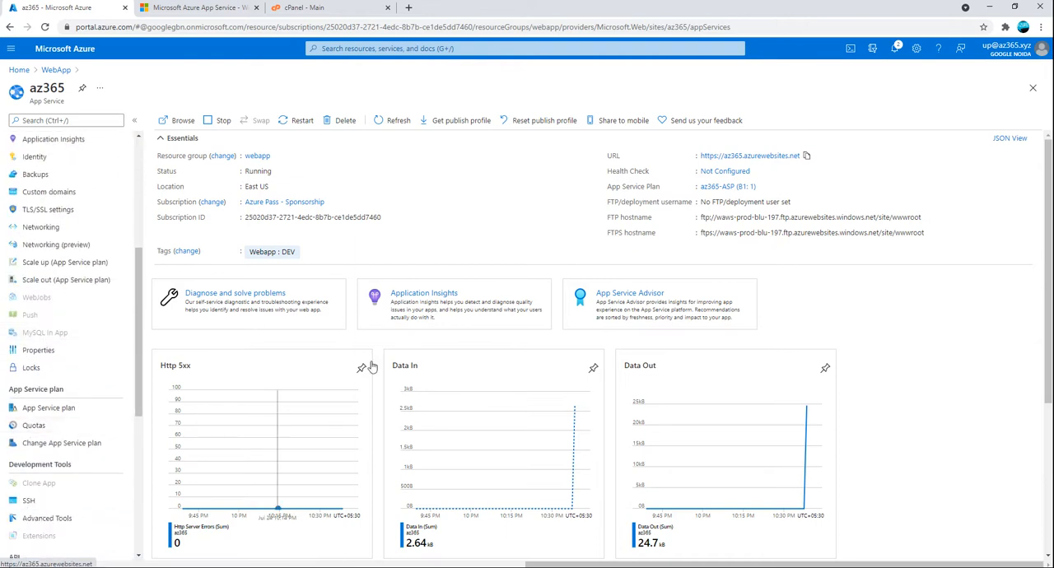
{"action": "left_click", "coordinate": [198, 7]}
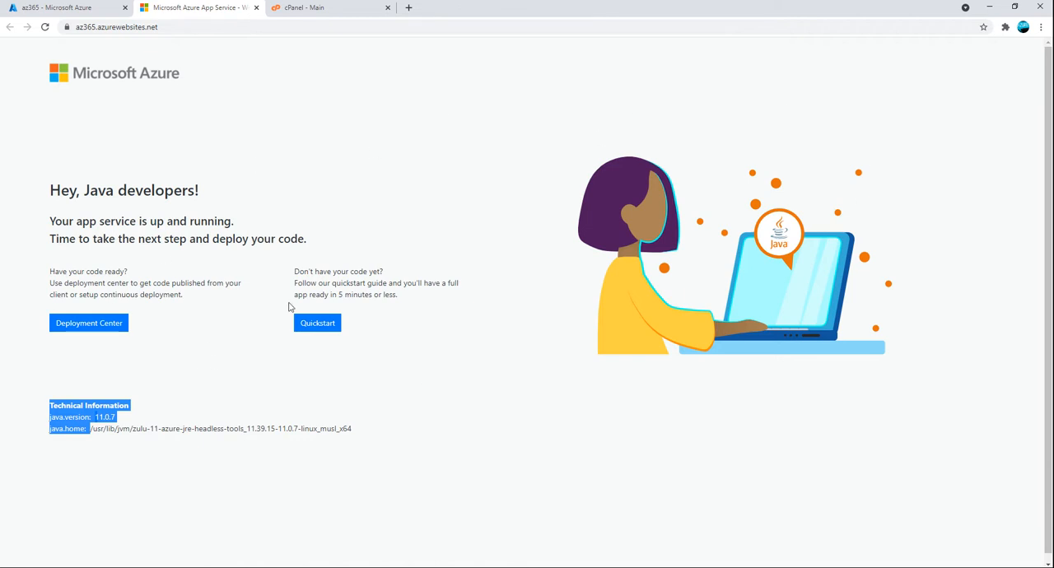
{"action": "left_click", "coordinate": [146, 339]}
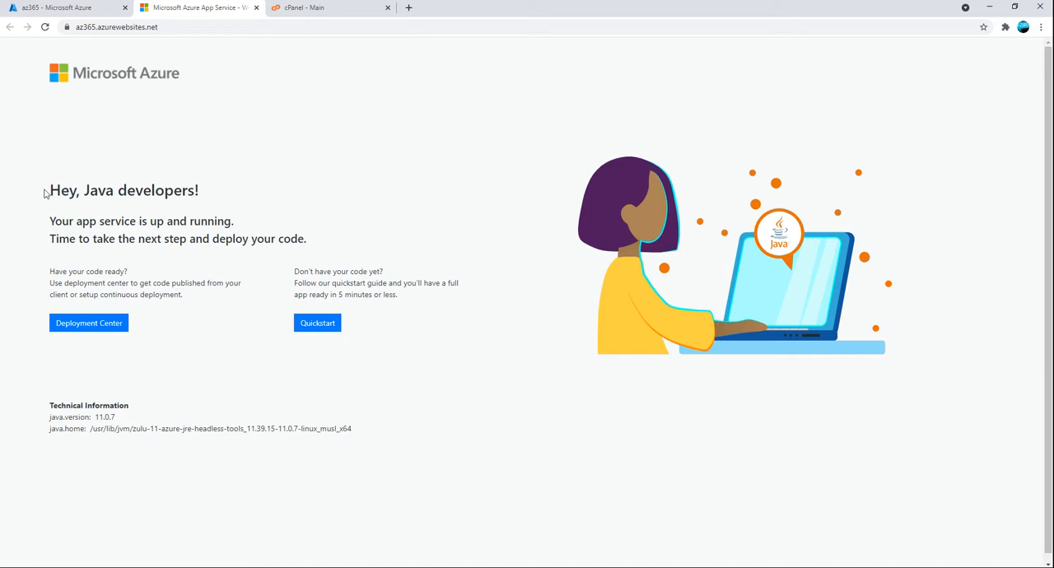
{"action": "left_click_drag", "start_coordinate": [45, 194], "coordinate": [210, 193]}
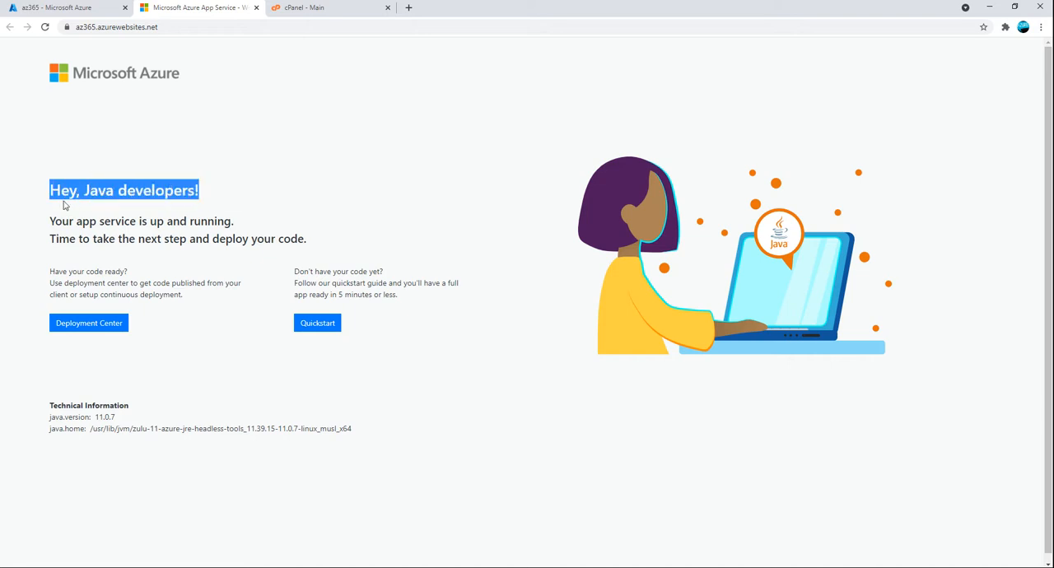
Open az365's Deployment Center, check the available code sources and show the FTPS credentials
{"action": "left_click", "coordinate": [97, 11]}
{"action": "left_click", "coordinate": [302, 9]}
{"action": "left_click", "coordinate": [202, 8]}
{"action": "left_click", "coordinate": [98, 8]}
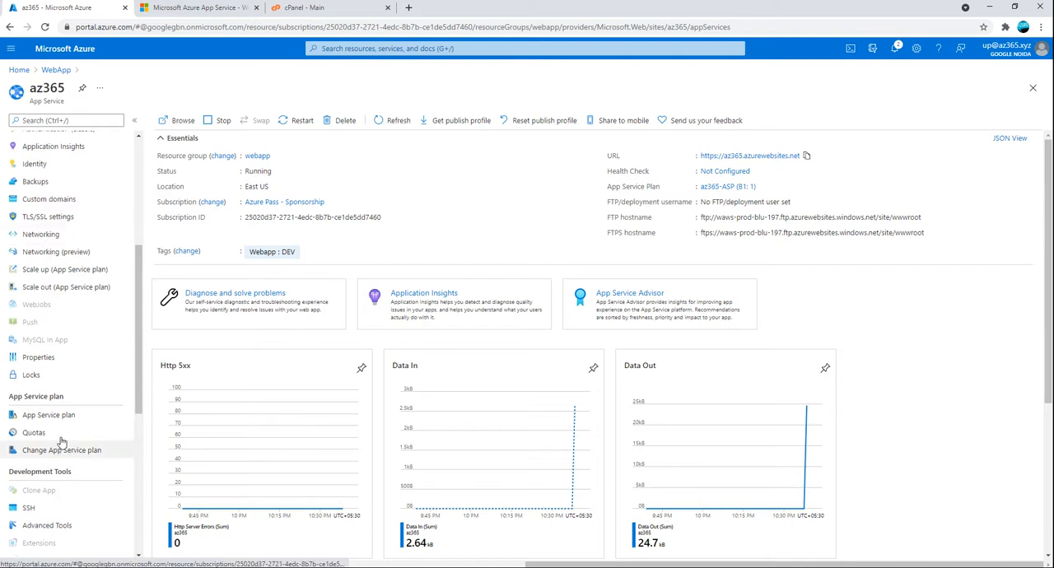
{"action": "scroll", "coordinate": [64, 445], "scroll_direction": "up", "scroll_amount": 4}
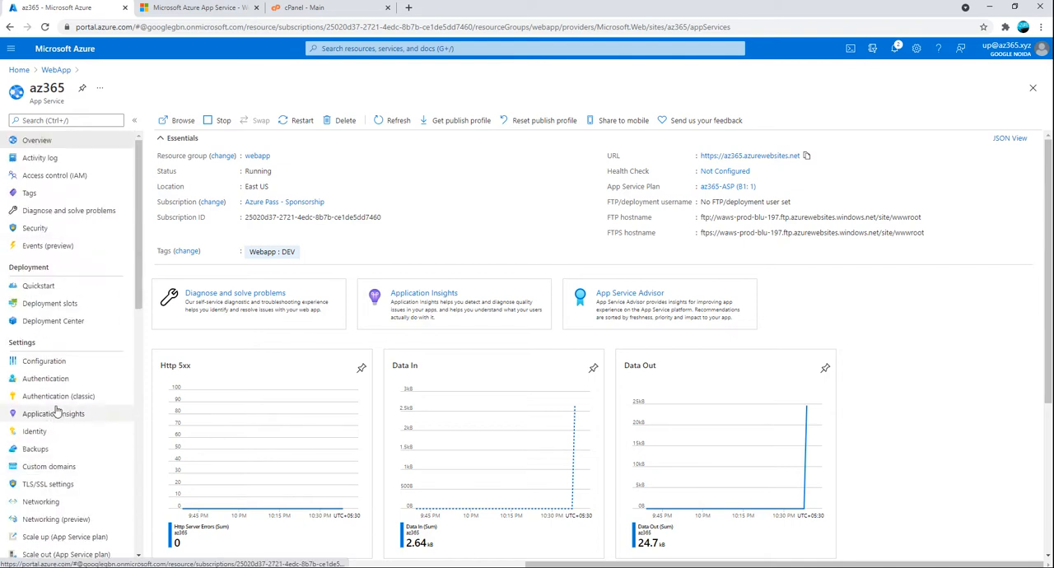
{"action": "left_click", "coordinate": [66, 326]}
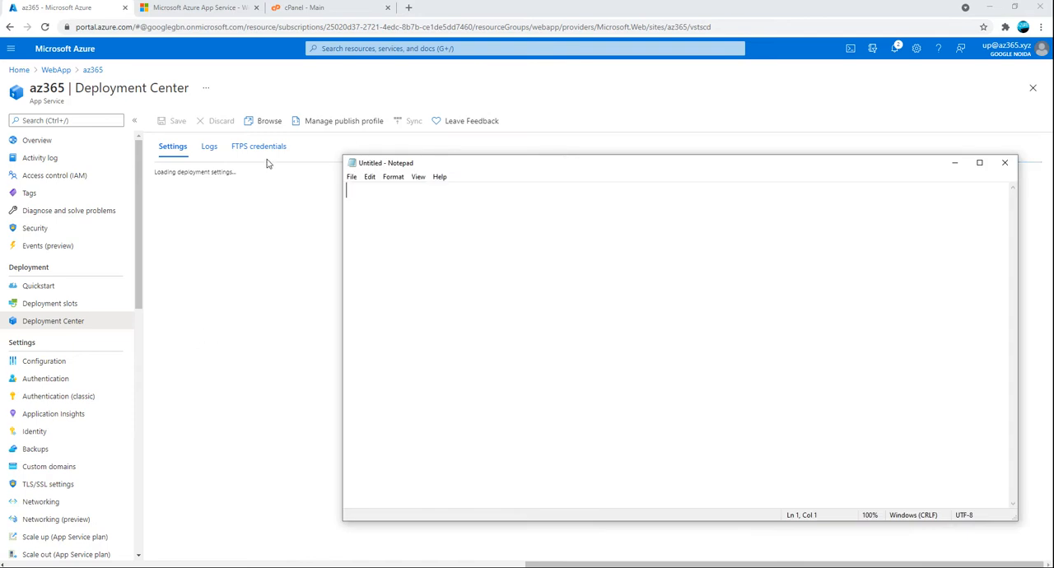
{"action": "left_click", "coordinate": [431, 151]}
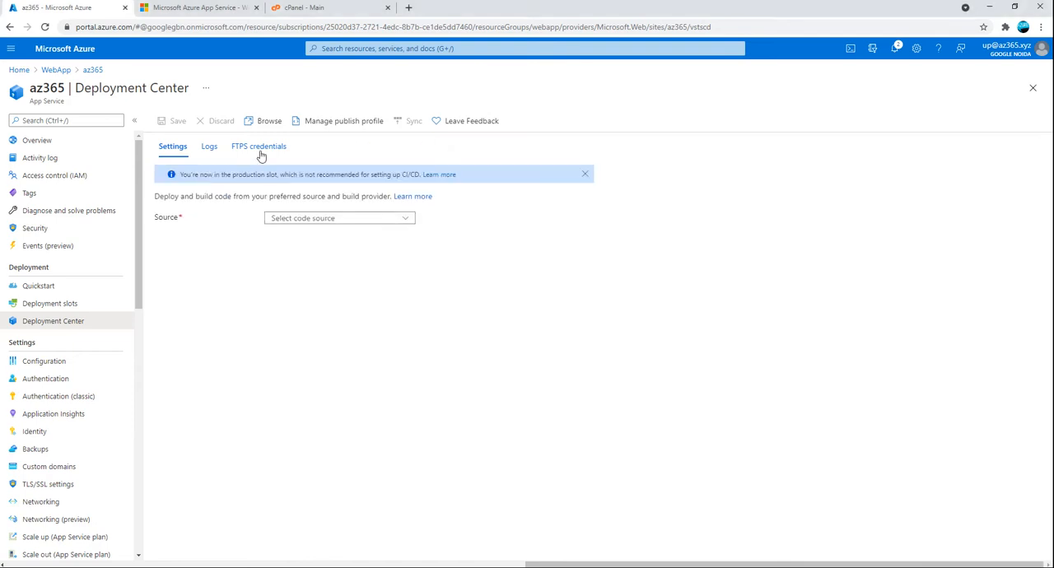
{"action": "left_click", "coordinate": [293, 217]}
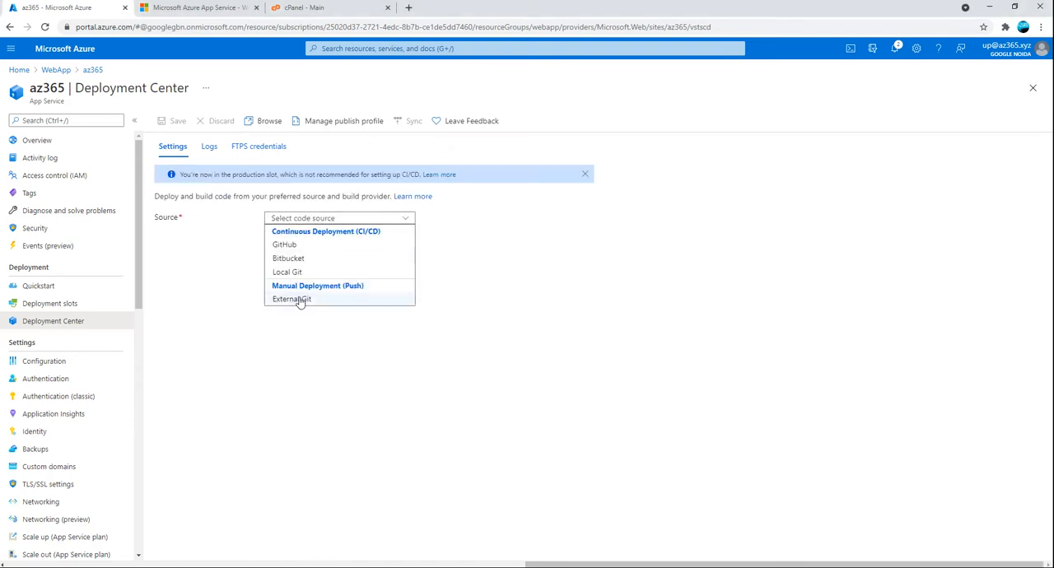
{"action": "left_click", "coordinate": [253, 147]}
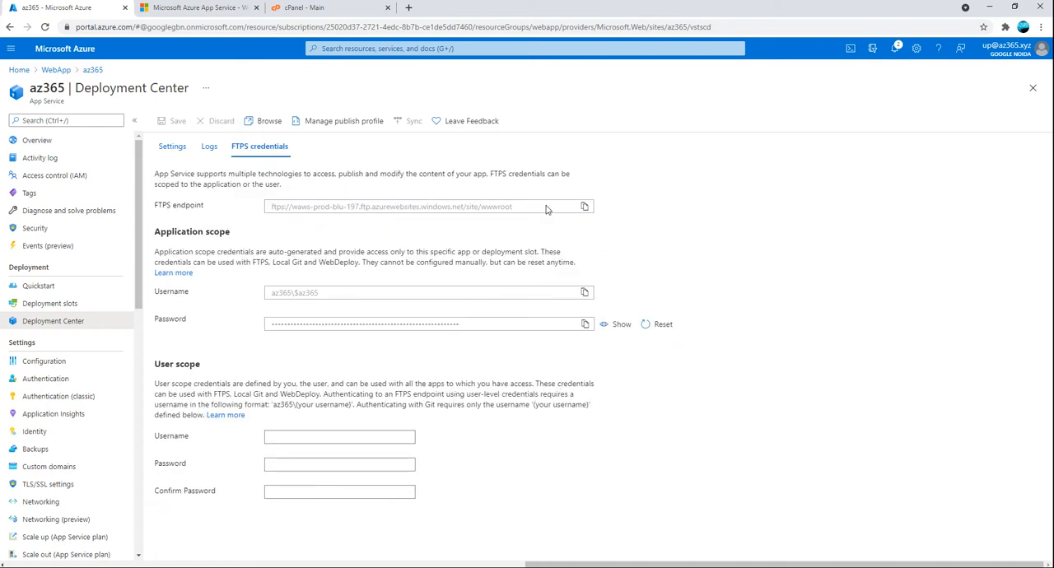
Copy the FTPS endpoint into the blank Notepad document and return to the portal
{"action": "left_click", "coordinate": [585, 209]}
{"action": "key", "text": "alt+Tab"}
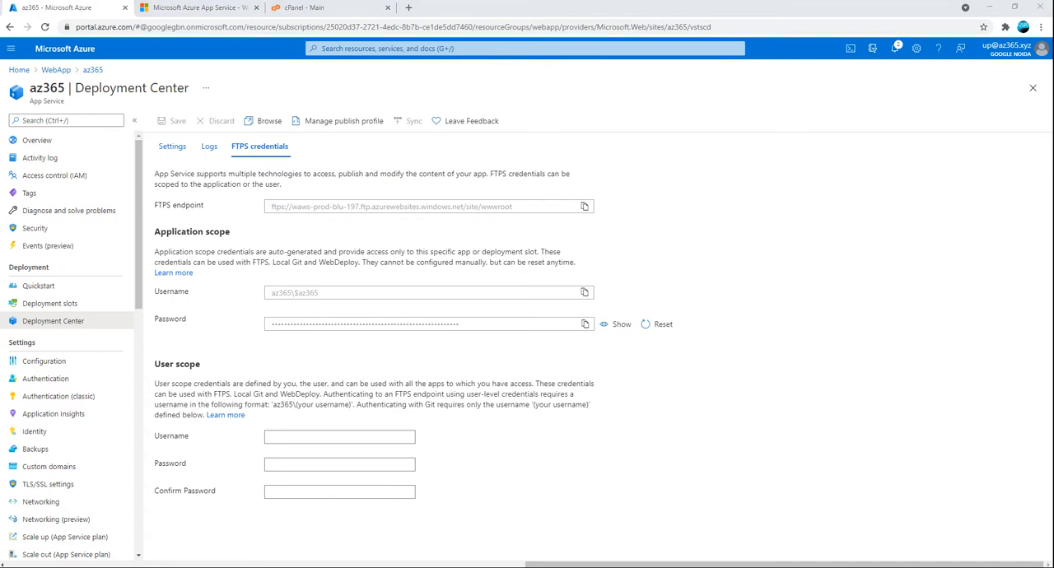
{"action": "key", "text": "ctrl+v"}
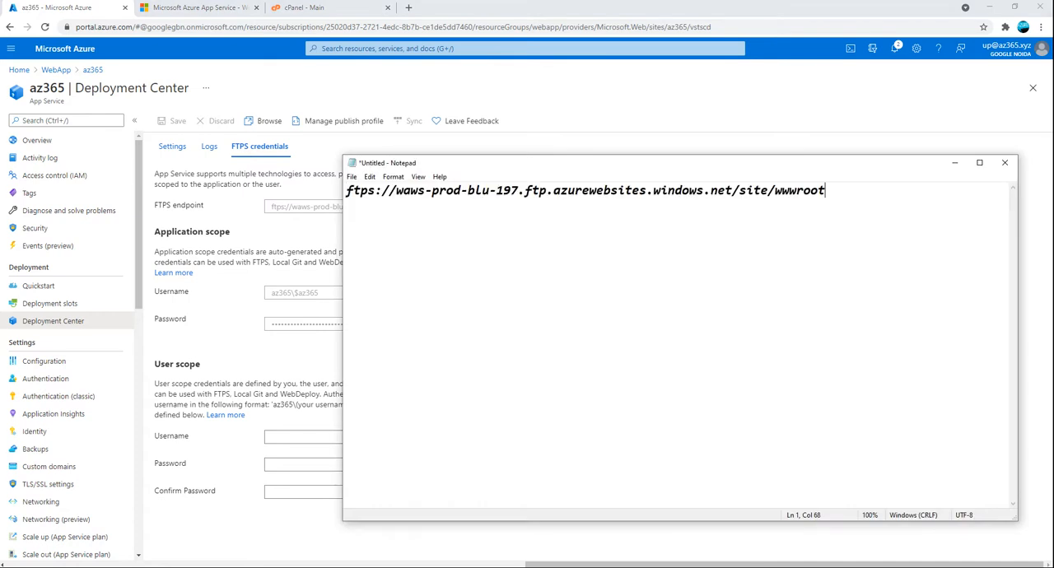
{"action": "left_click", "coordinate": [291, 243]}
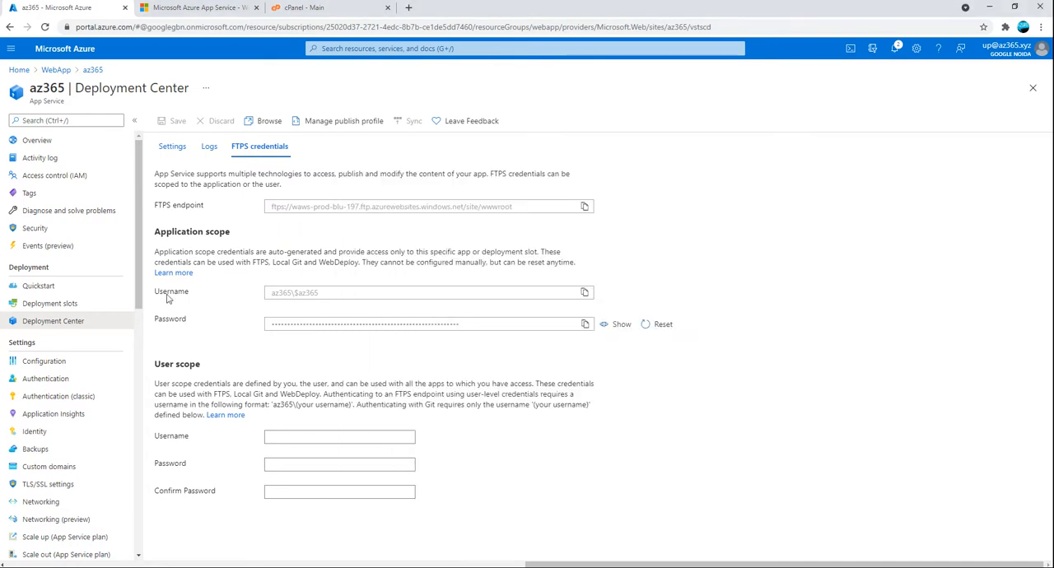
Copy the application-scope username and paste it into Notepad as the only content
{"action": "left_click", "coordinate": [584, 293]}
{"action": "key", "text": "alt+Tab"}
{"action": "key", "text": "ctrl+v"}
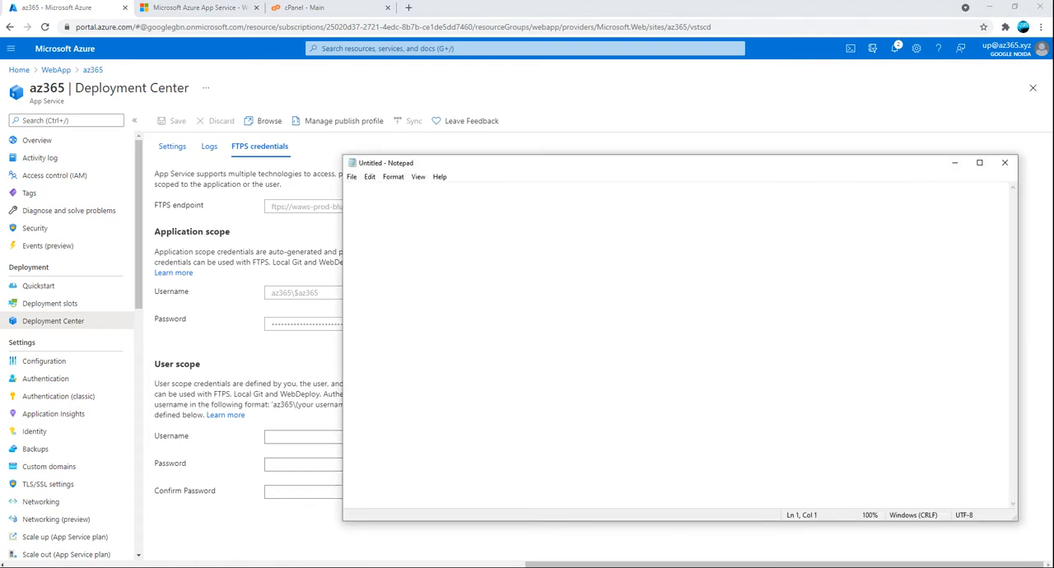
{"action": "key", "text": "ctrl+v"}
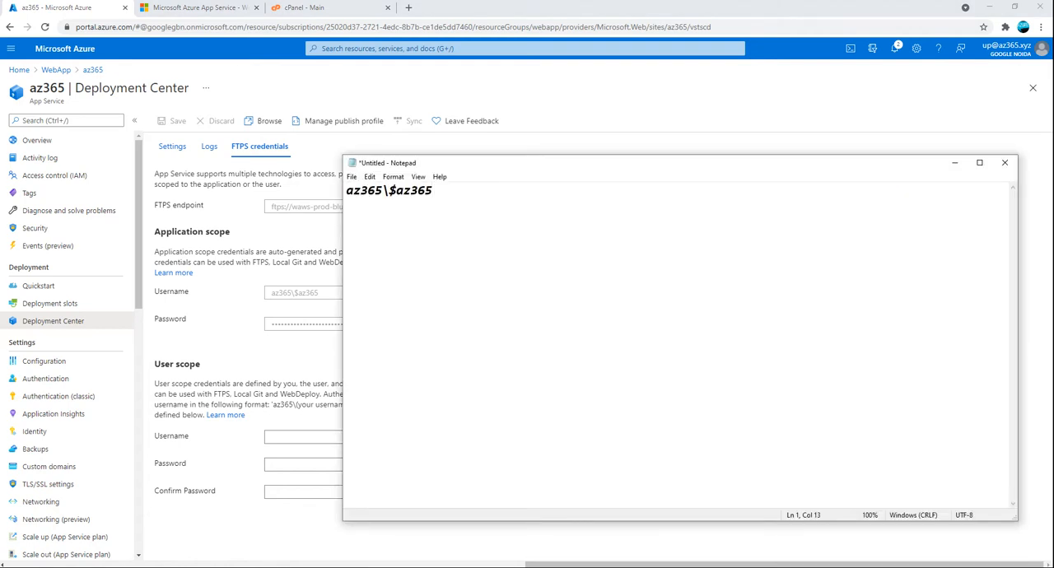
Copy the FTPS endpoint, paste it below the username in Notepad with a blank line between, and return to the portal
{"action": "left_click", "coordinate": [268, 294]}
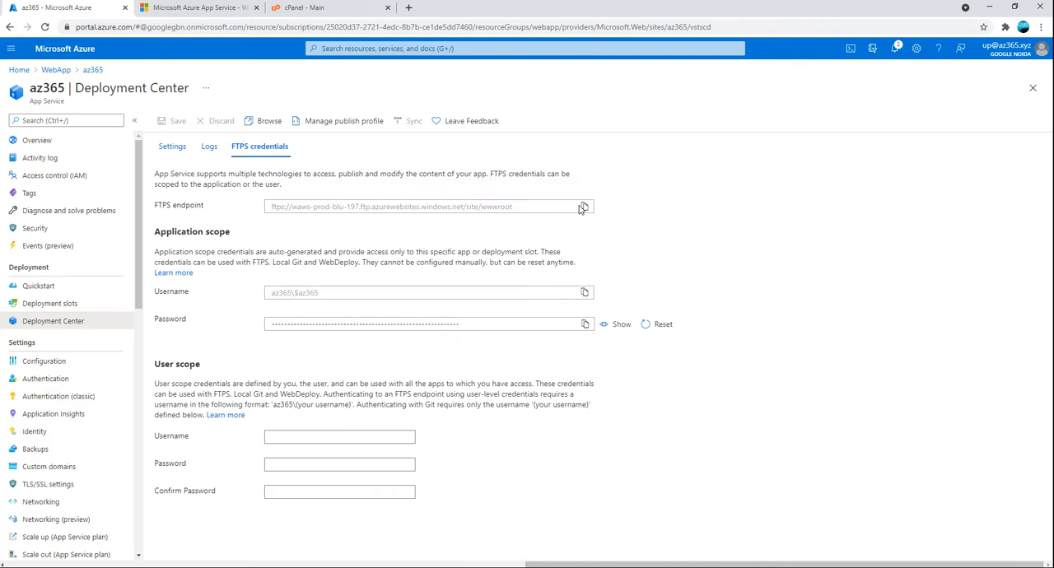
{"action": "key", "text": "alt+Tab"}
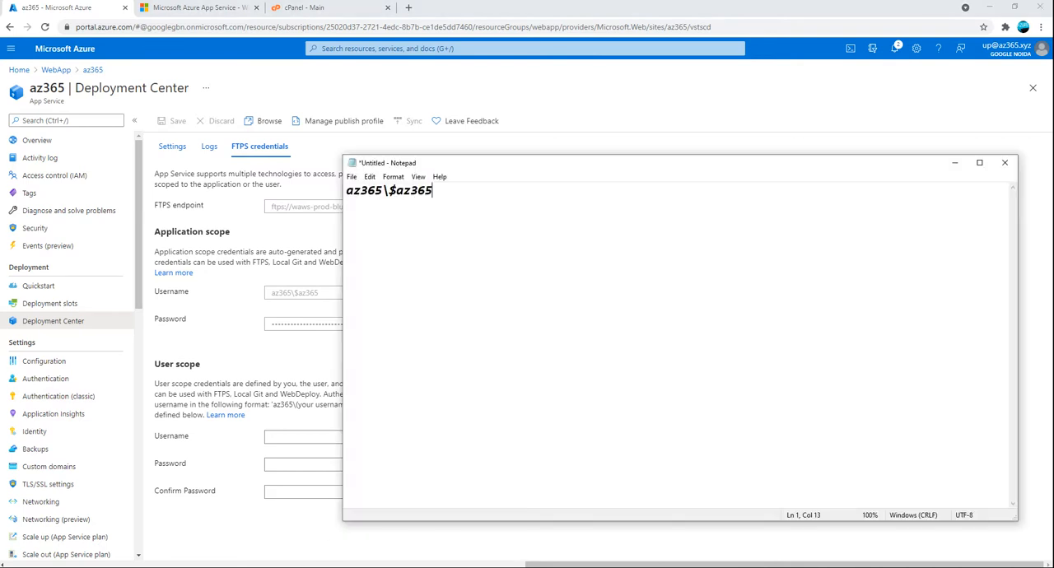
{"action": "key", "text": "ctrl+v"}
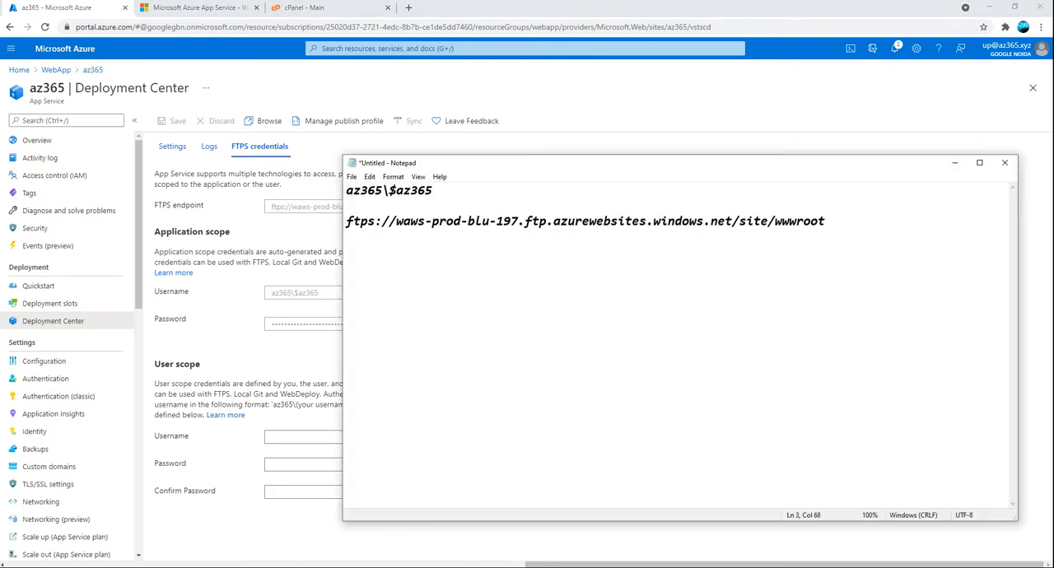
{"action": "left_click", "coordinate": [219, 336]}
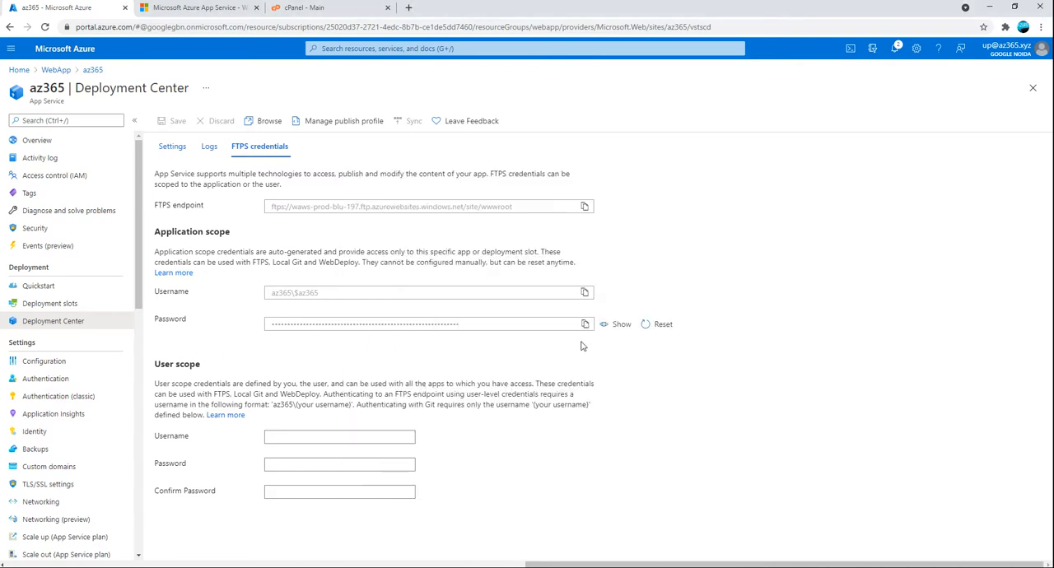
Copy the application-scope password and paste it below the FTPS endpoint in Notepad
{"action": "left_click", "coordinate": [583, 325]}
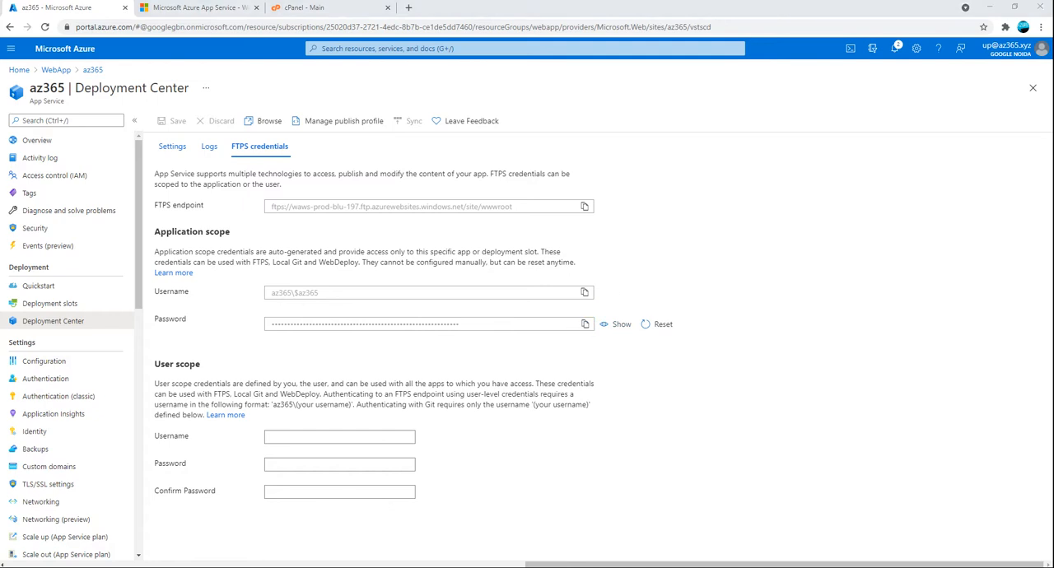
{"action": "key", "text": "alt+Tab"}
{"action": "key", "text": "ctrl+v"}
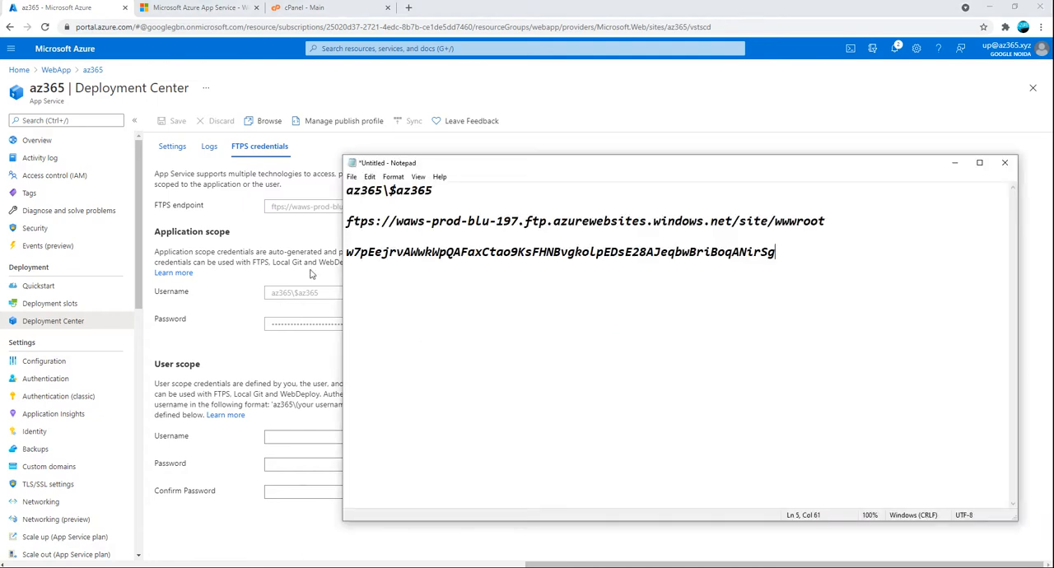
Launch WinSCP and fill in the new site's host name with the FTPS endpoint copied from Notepad
{"action": "key", "text": "super"}
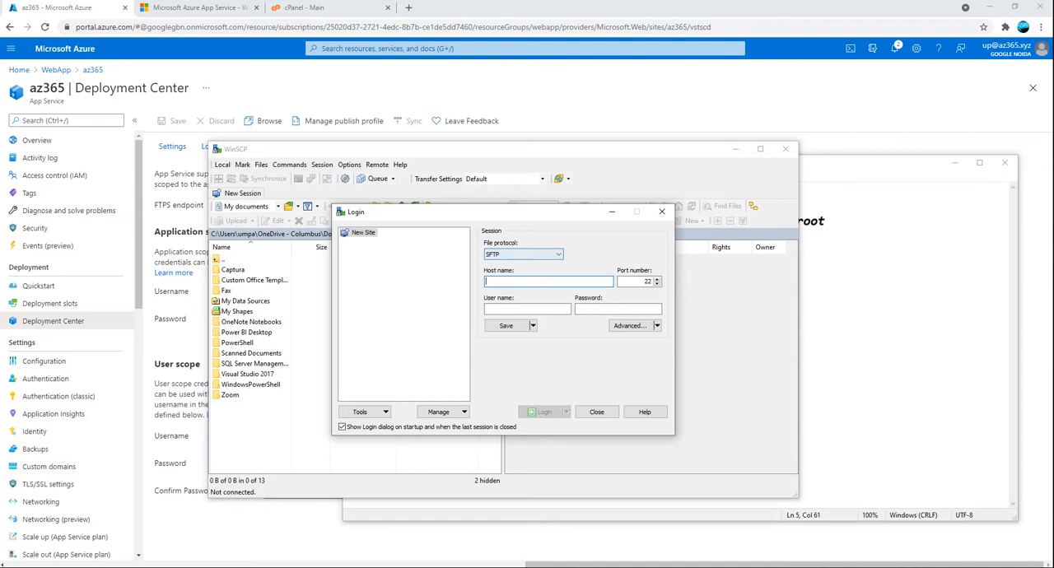
{"action": "left_click", "coordinate": [865, 205]}
{"action": "left_click_drag", "start_coordinate": [825, 221], "coordinate": [339, 221]}
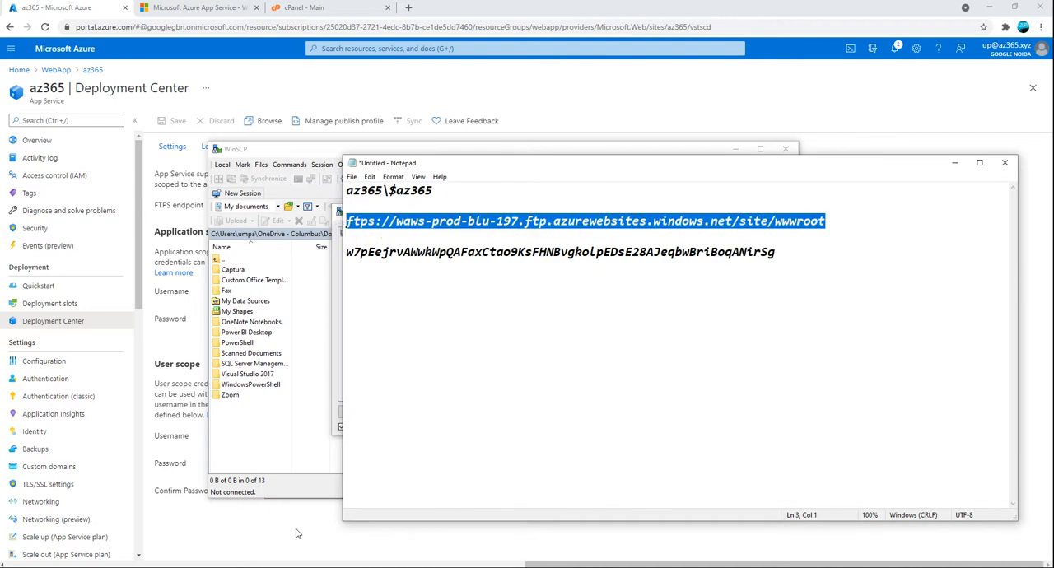
{"action": "key", "text": "alt+Tab"}
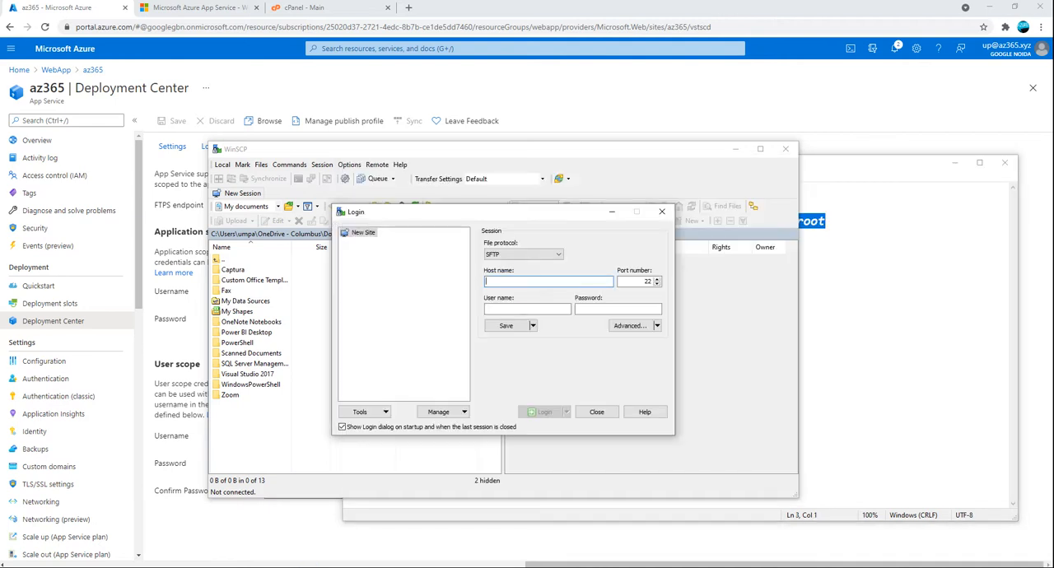
{"action": "left_click", "coordinate": [522, 283]}
{"action": "key", "text": "ctrl+v"}
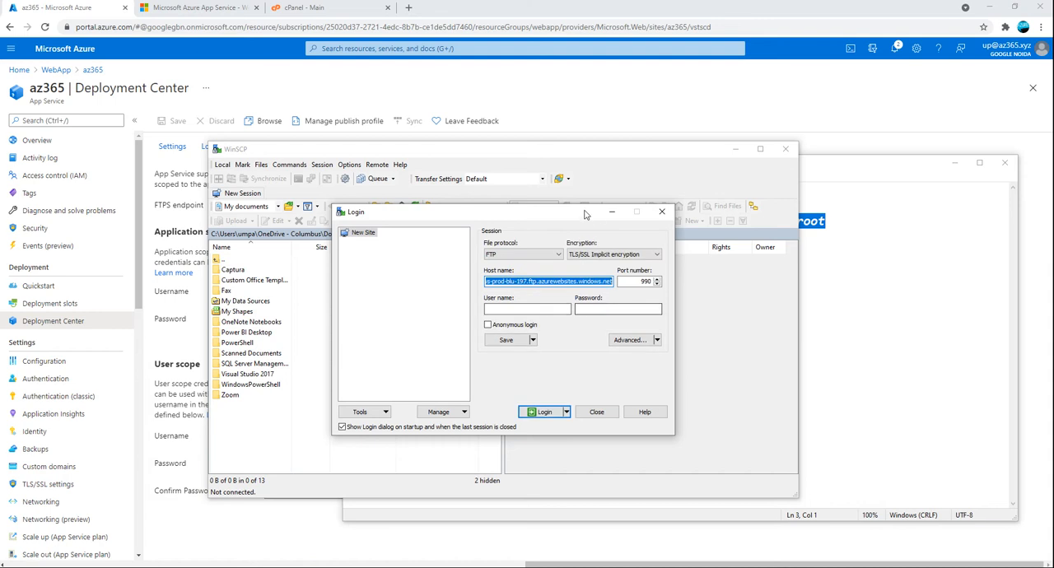
Copy the application-scope username from Notepad into the user name of the WinSCP login
{"action": "left_click", "coordinate": [866, 310]}
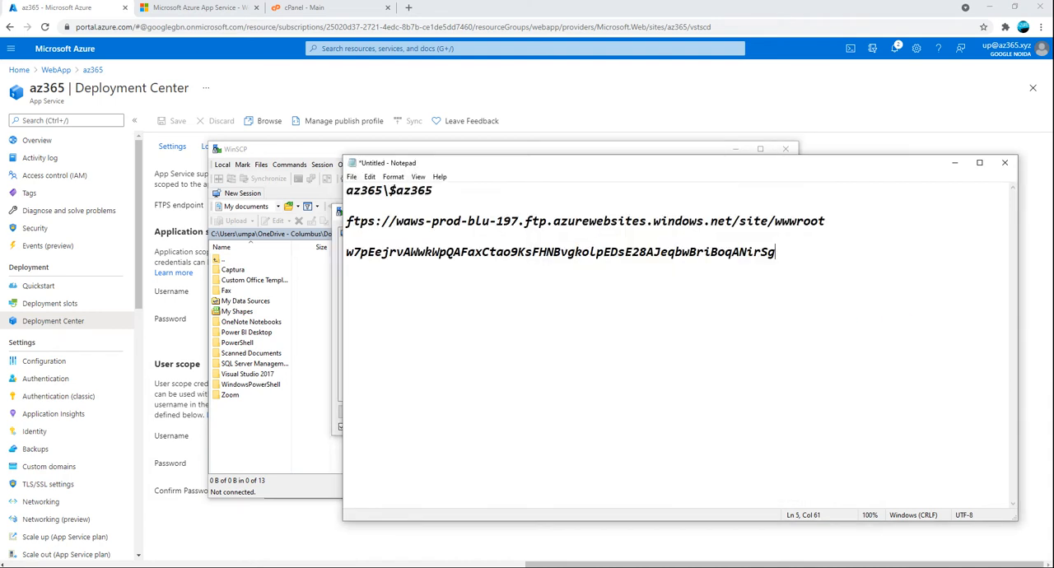
{"action": "left_click_drag", "start_coordinate": [458, 191], "coordinate": [317, 192]}
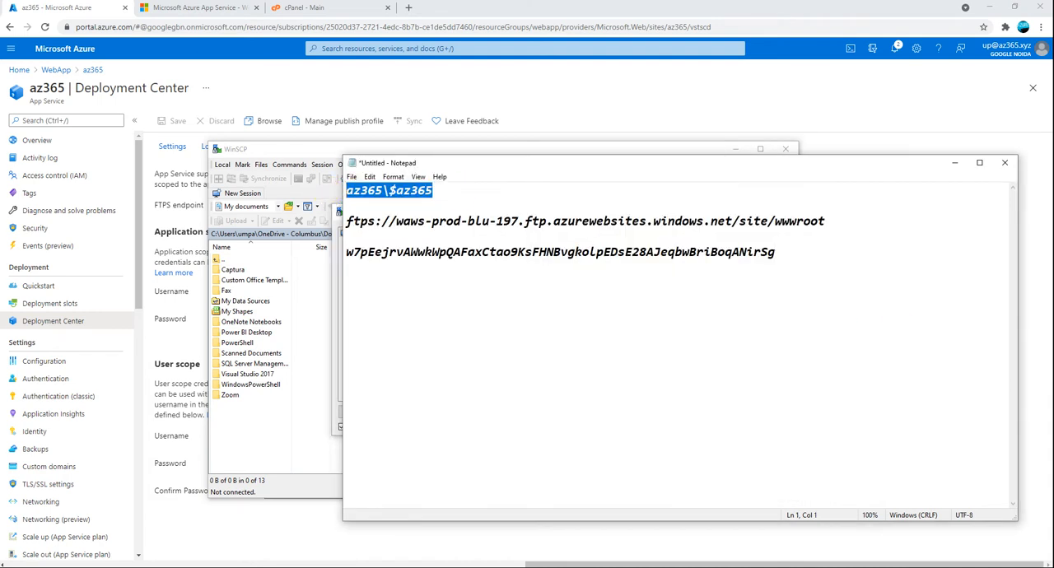
{"action": "key", "text": "alt+Tab"}
{"action": "left_click", "coordinate": [498, 309]}
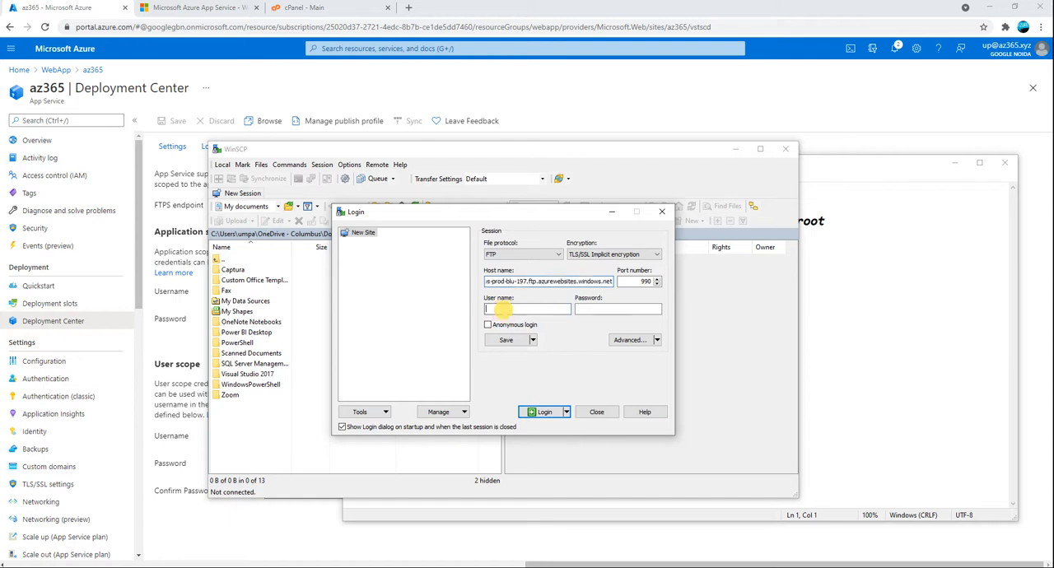
{"action": "key", "text": "ctrl+v"}
Copy the application password from Notepad into the WinSCP login's password field and log in to the FTP site
{"action": "left_click", "coordinate": [482, 513]}
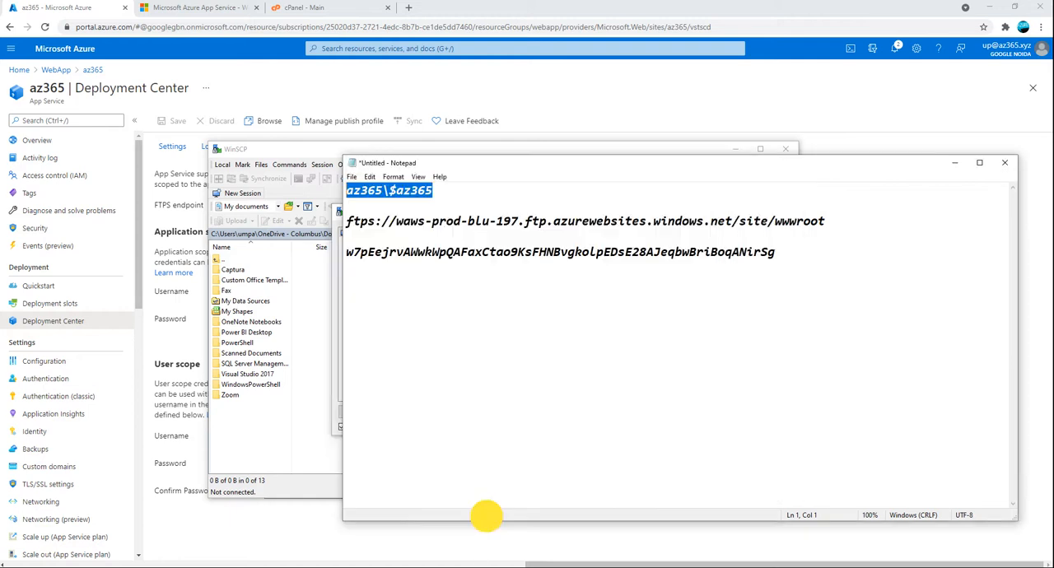
{"action": "left_click_drag", "start_coordinate": [776, 252], "coordinate": [333, 256]}
{"action": "key", "text": "alt+Tab"}
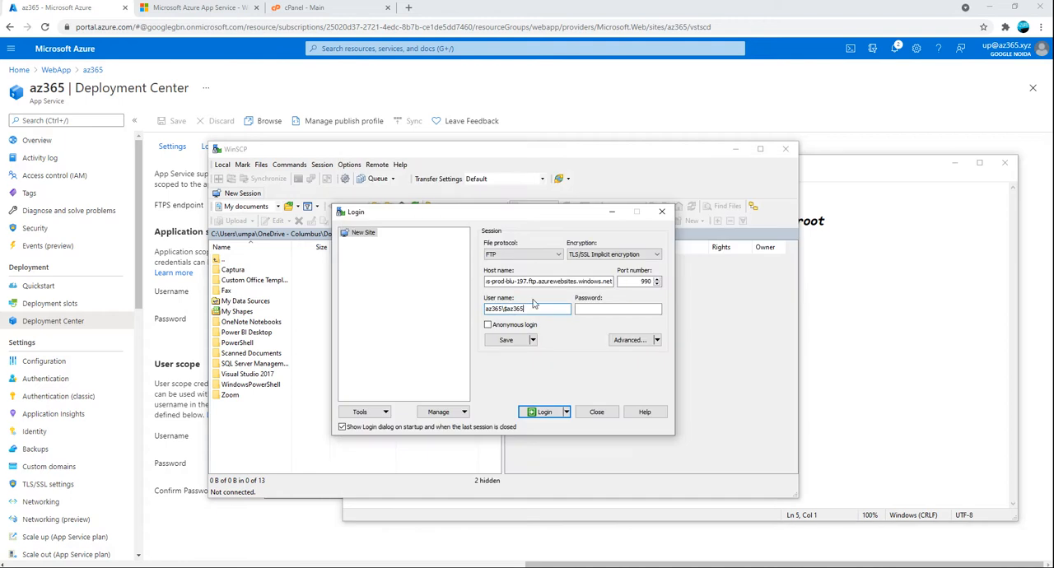
{"action": "left_click", "coordinate": [620, 308]}
{"action": "key", "text": "ctrl+v"}
{"action": "left_click", "coordinate": [542, 413]}
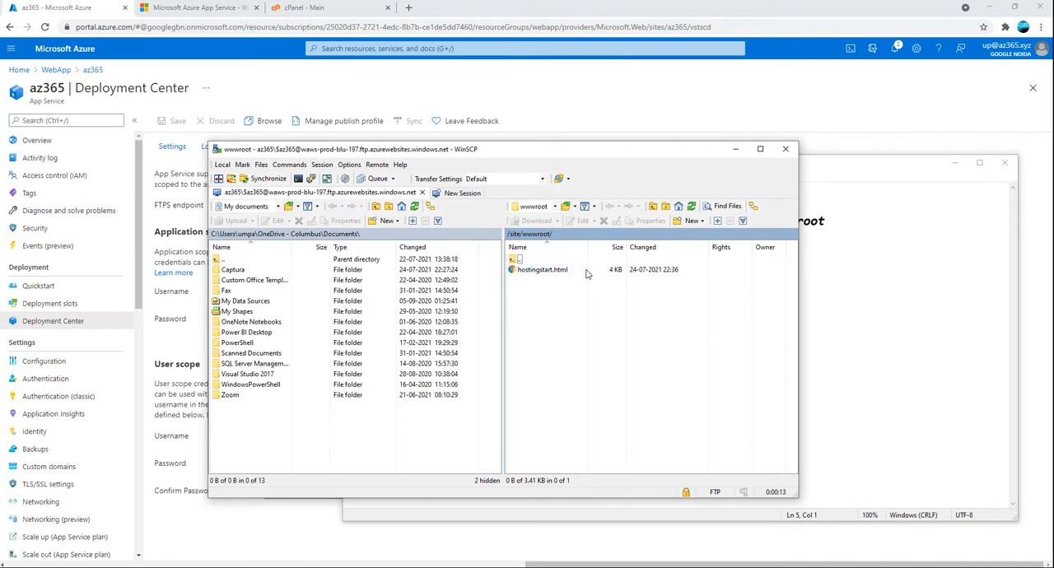
Download hostingstart.html from /site/wwwroot/ to the local Desktop folder
{"action": "left_click", "coordinate": [541, 271]}
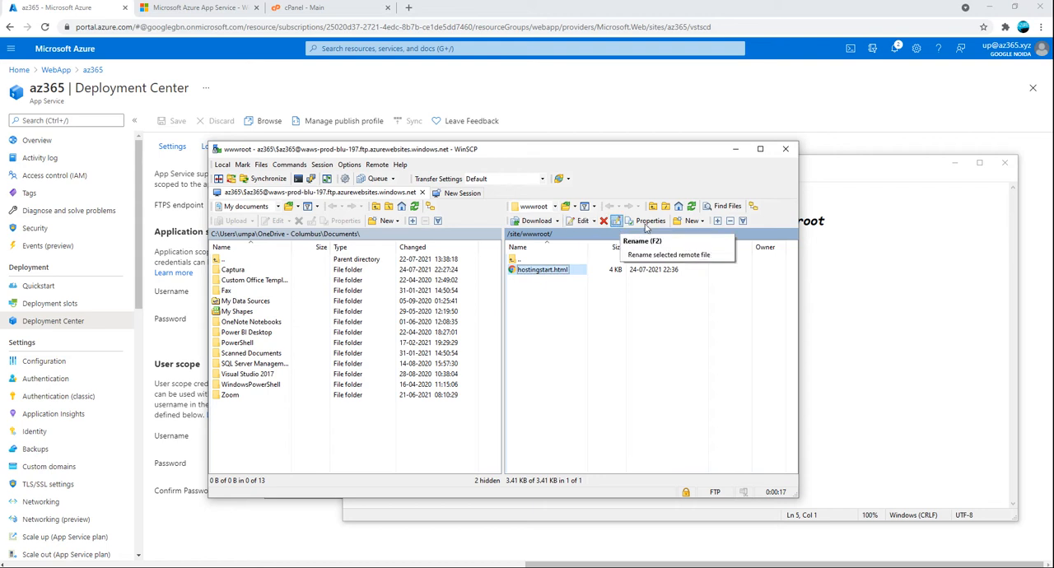
{"action": "right_click", "coordinate": [537, 274]}
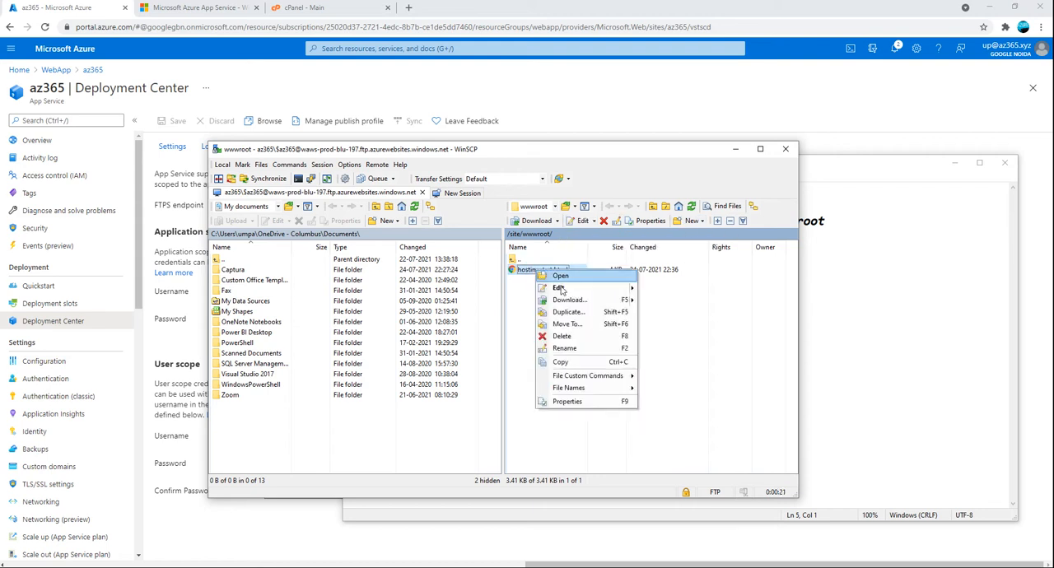
{"action": "left_click", "coordinate": [566, 300]}
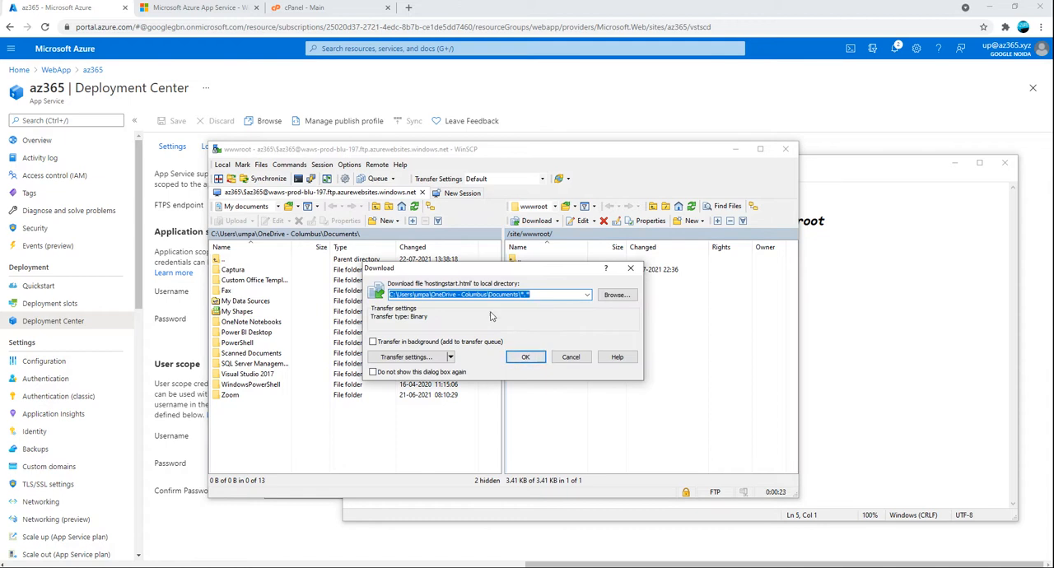
{"action": "left_click", "coordinate": [619, 296]}
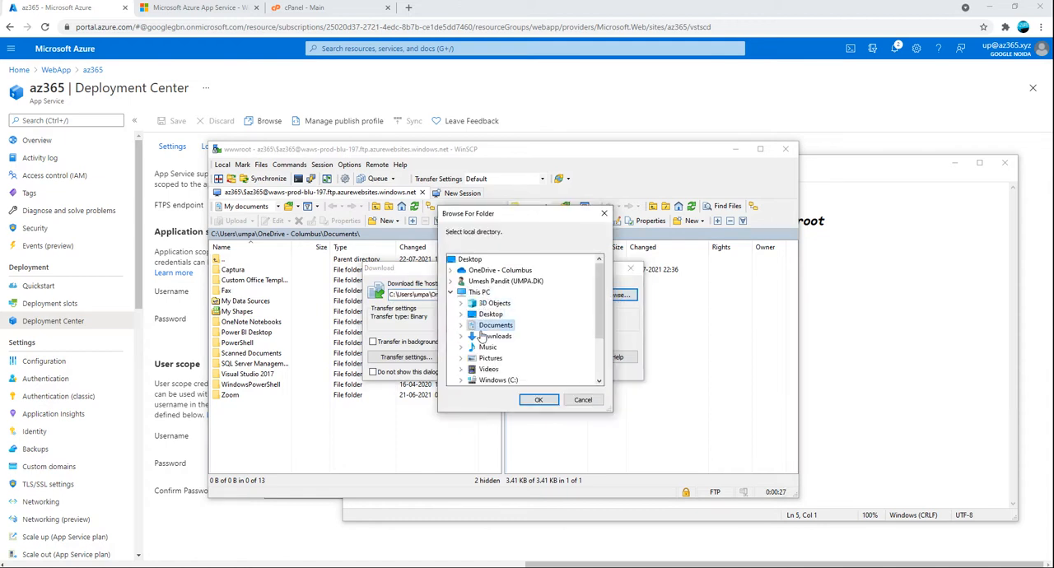
{"action": "left_click", "coordinate": [492, 315]}
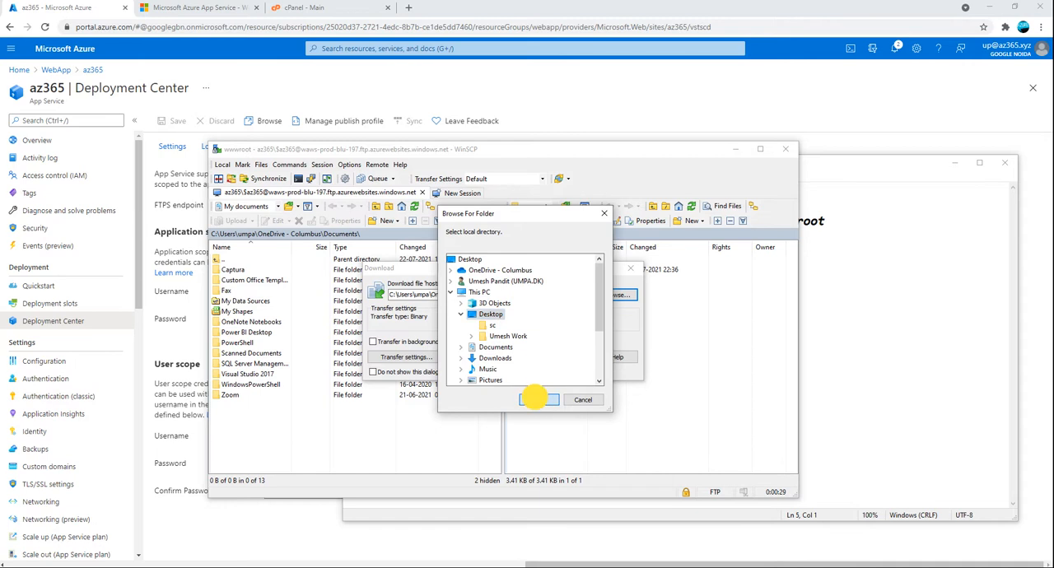
{"action": "left_click", "coordinate": [537, 401]}
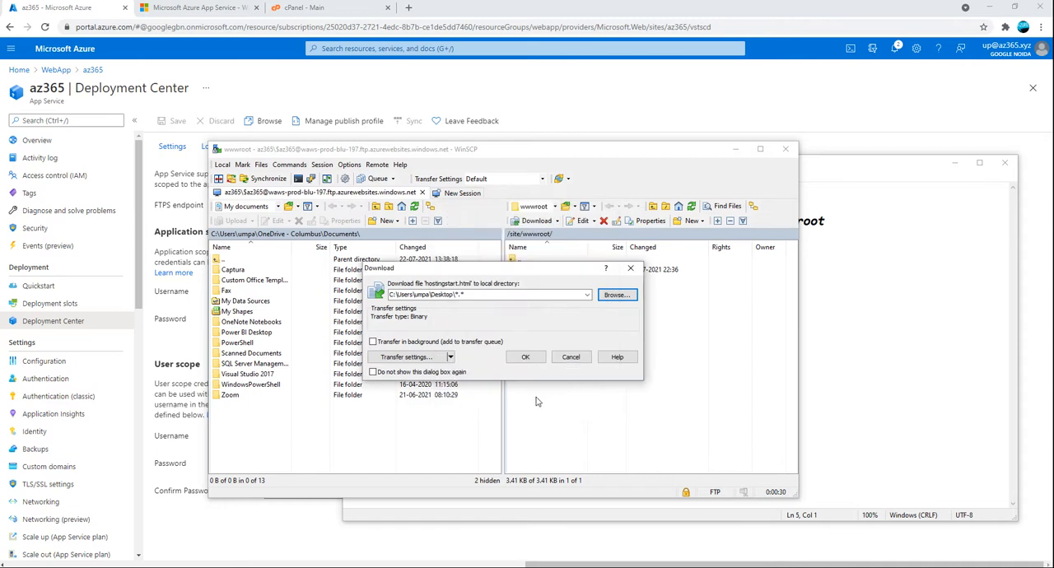
{"action": "left_click", "coordinate": [524, 359]}
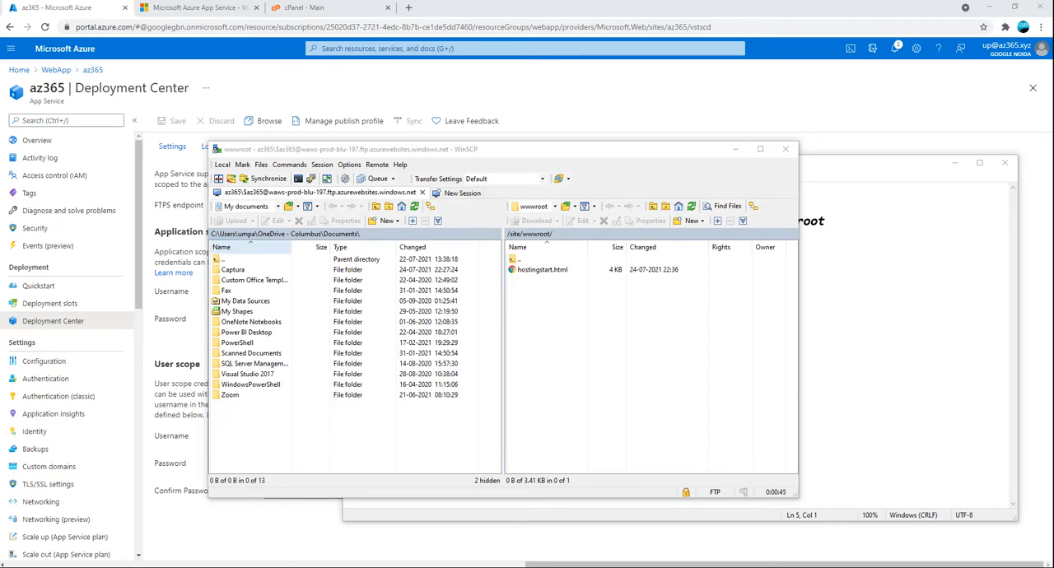
Open the downloaded hostingstart file from the Desktop folder in Notepad++ and close the folder window
{"action": "left_click_drag", "start_coordinate": [0, 280], "coordinate": [508, 235]}
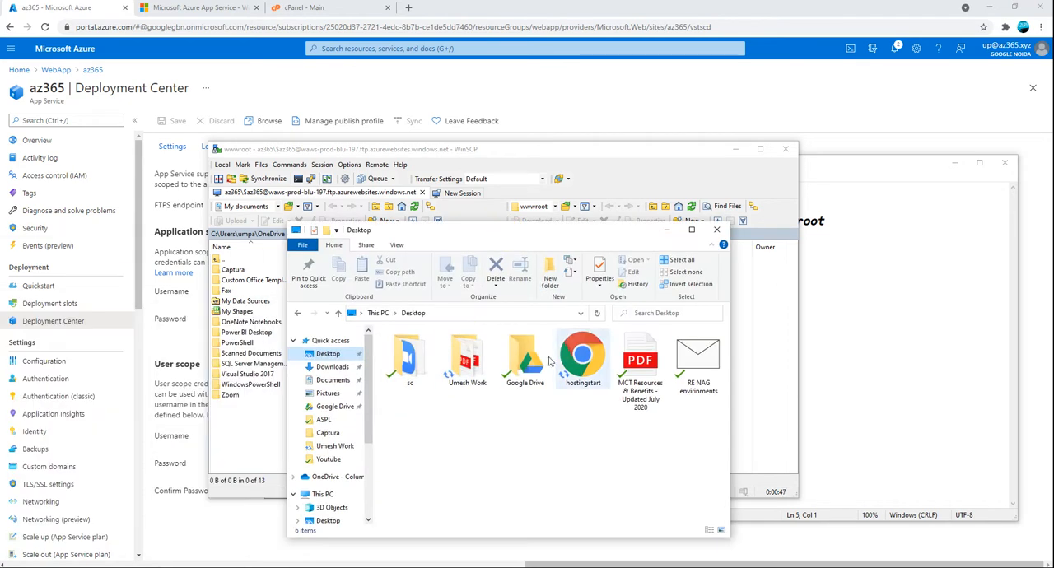
{"action": "left_click", "coordinate": [581, 360]}
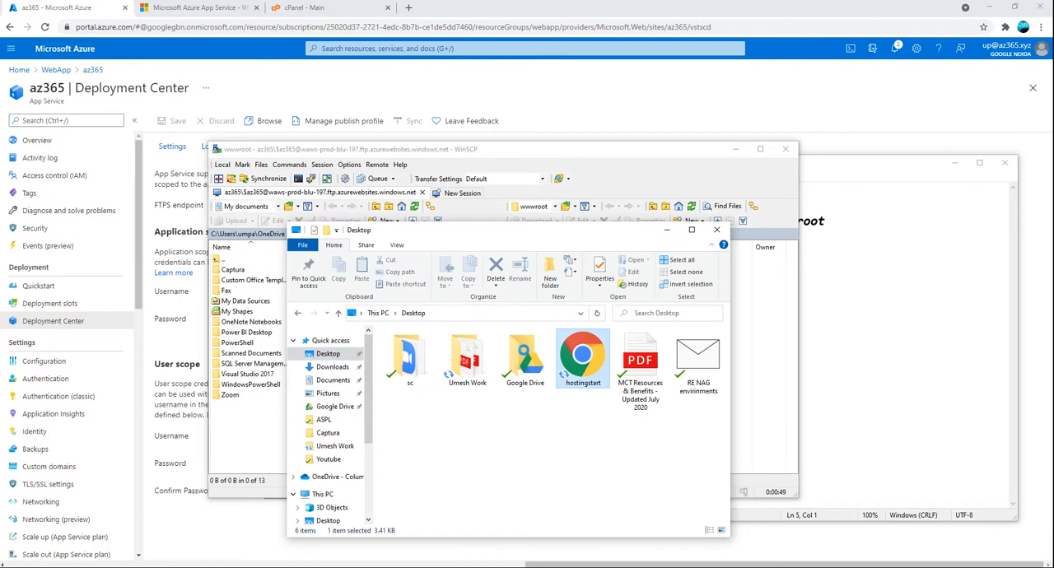
{"action": "right_click", "coordinate": [581, 370]}
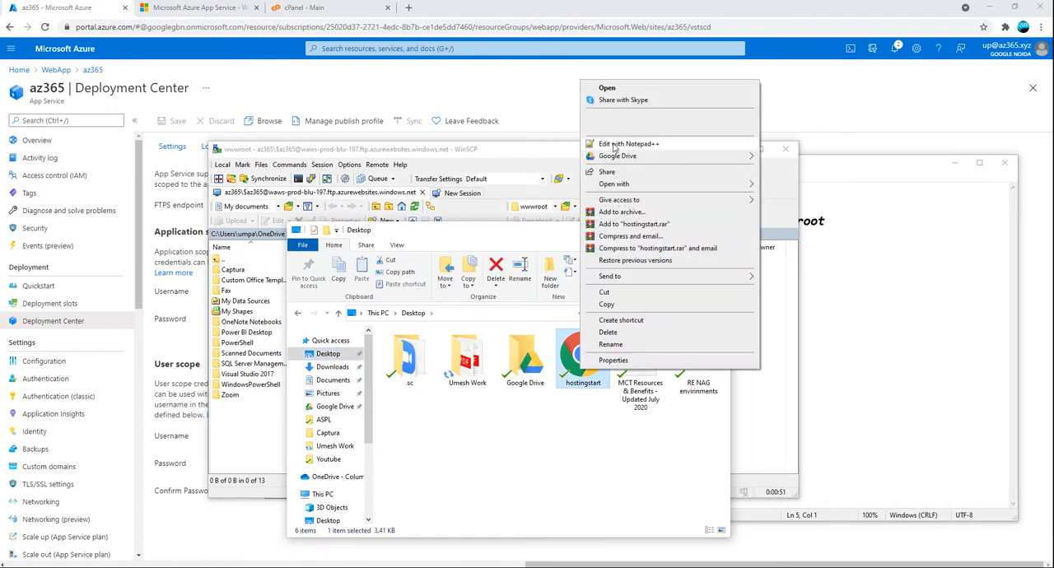
{"action": "left_click", "coordinate": [613, 145]}
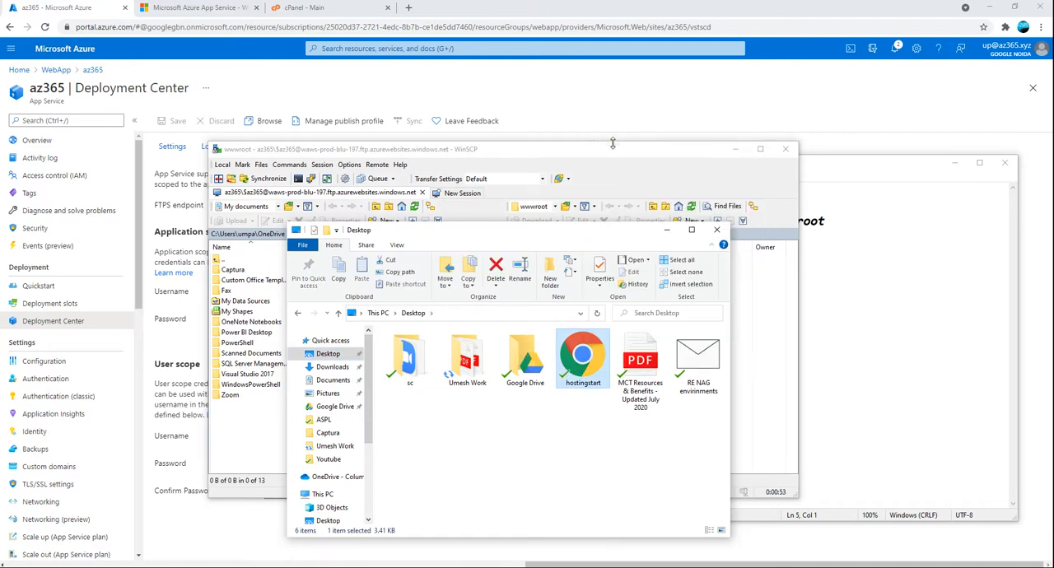
{"action": "left_click", "coordinate": [717, 230]}
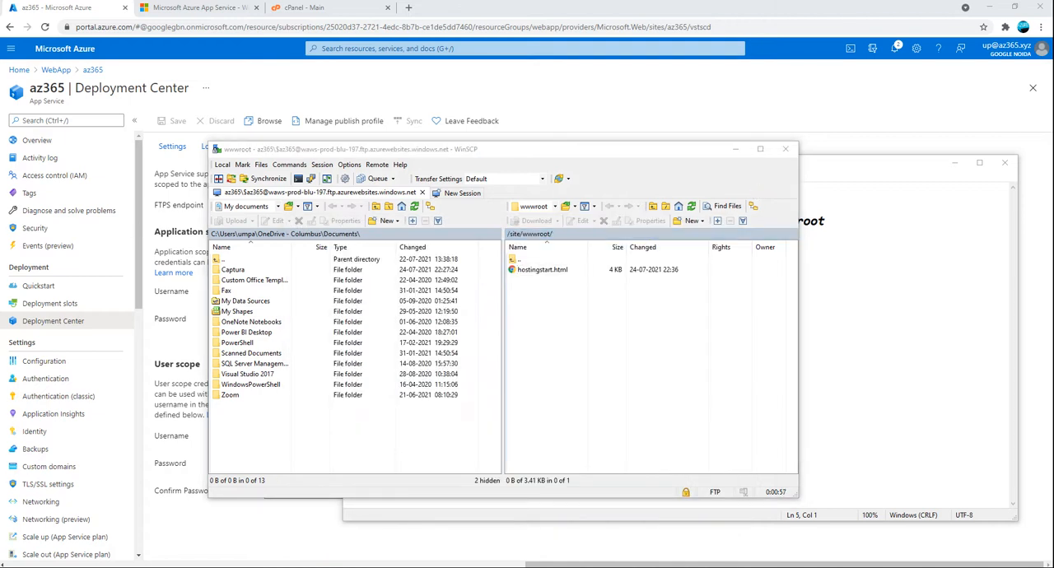
Move hostingstart.html into its own Notepad++ window and maximize that window
{"action": "double_click", "coordinate": [436, 196]}
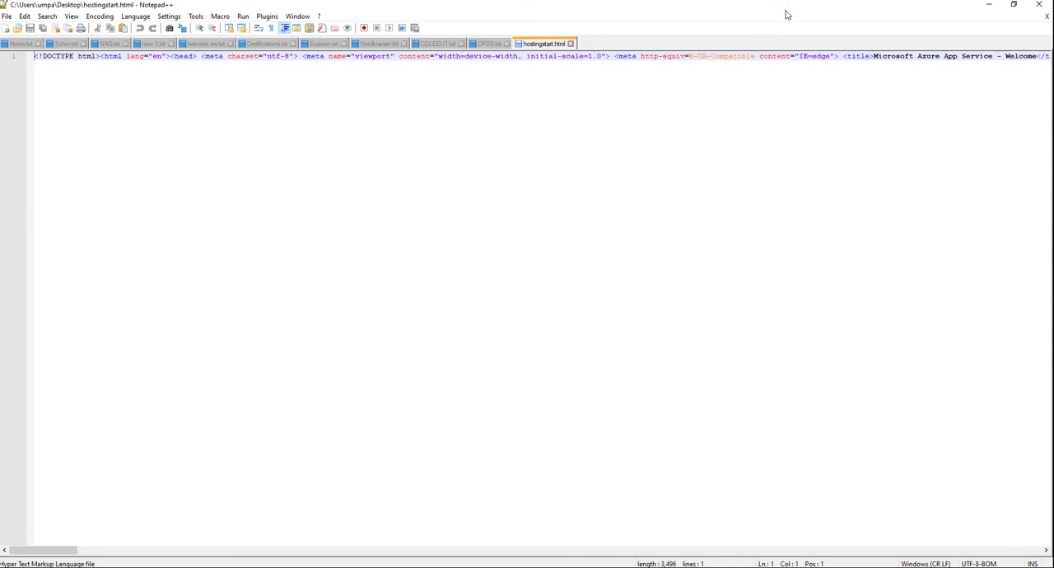
{"action": "left_click", "coordinate": [1014, 5]}
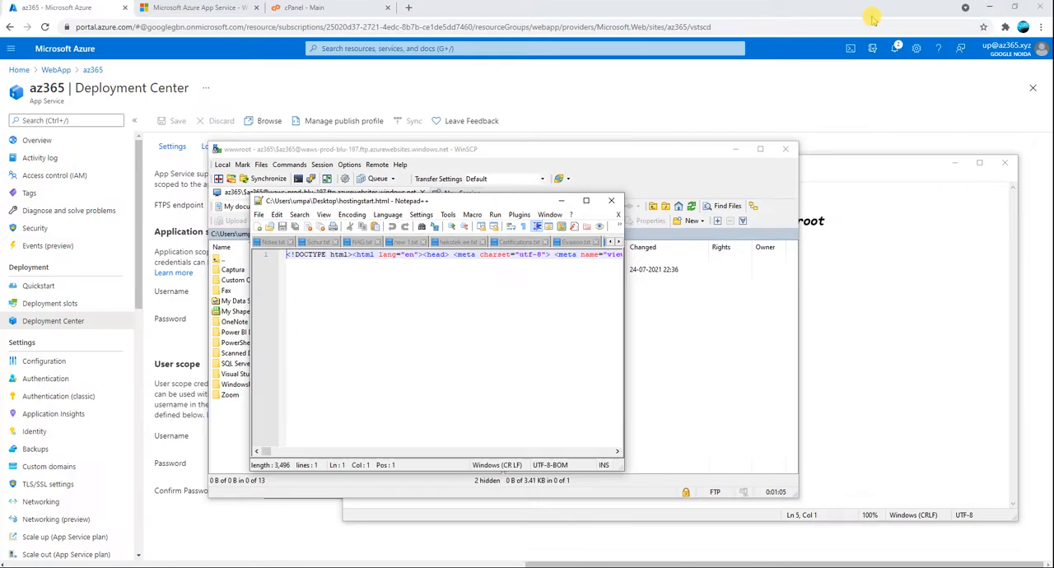
{"action": "left_click_drag", "start_coordinate": [461, 200], "coordinate": [0, 342]}
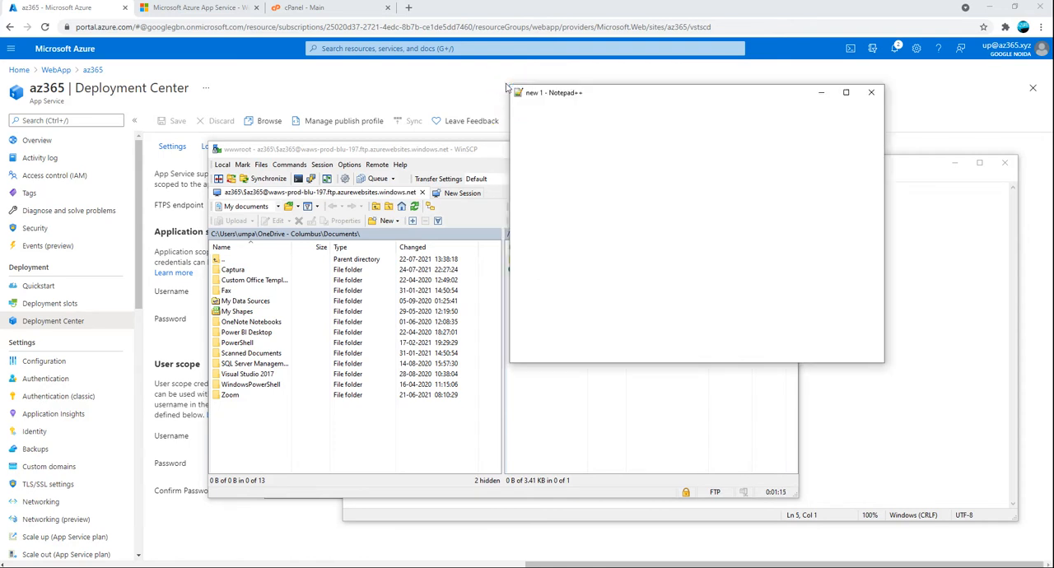
{"action": "left_click", "coordinate": [611, 88]}
{"action": "double_click", "coordinate": [611, 89]}
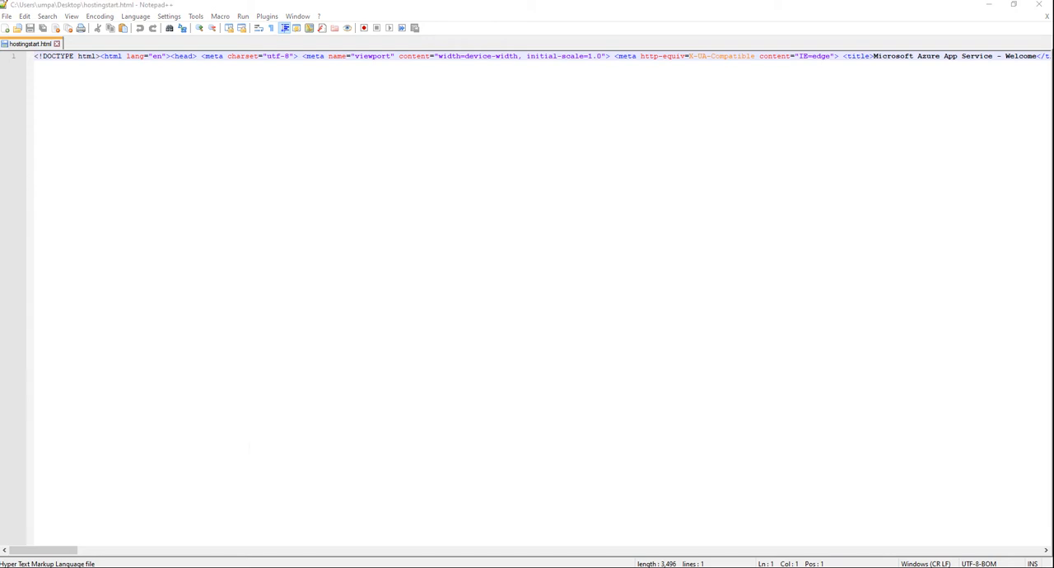
Find "hey" in hostingstart.html and turn on word wrap to show the whole line of code
{"action": "key", "text": "Return"}
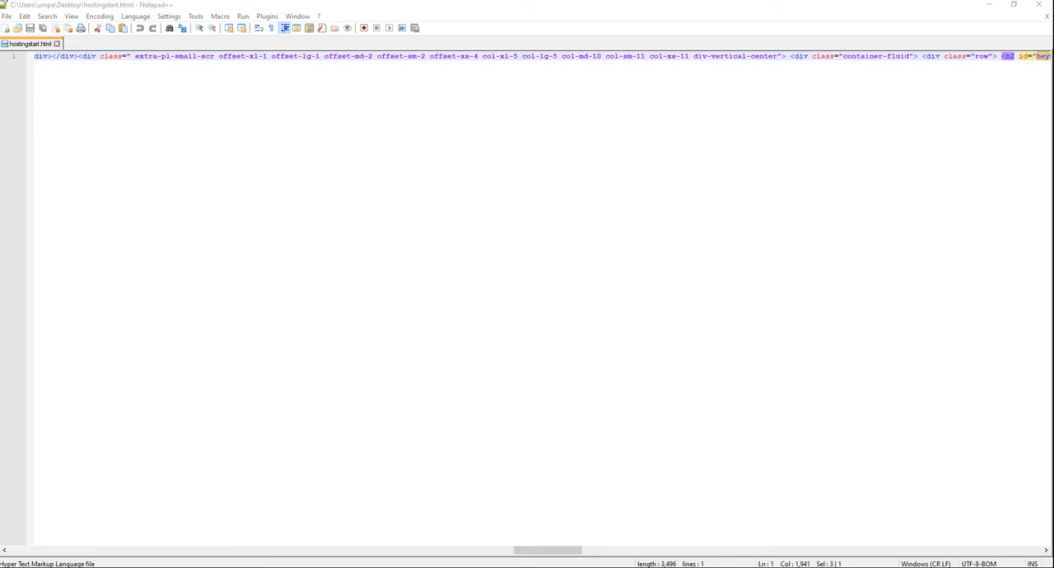
{"action": "left_click_drag", "start_coordinate": [549, 550], "coordinate": [561, 550]}
{"action": "left_click", "coordinate": [73, 16]}
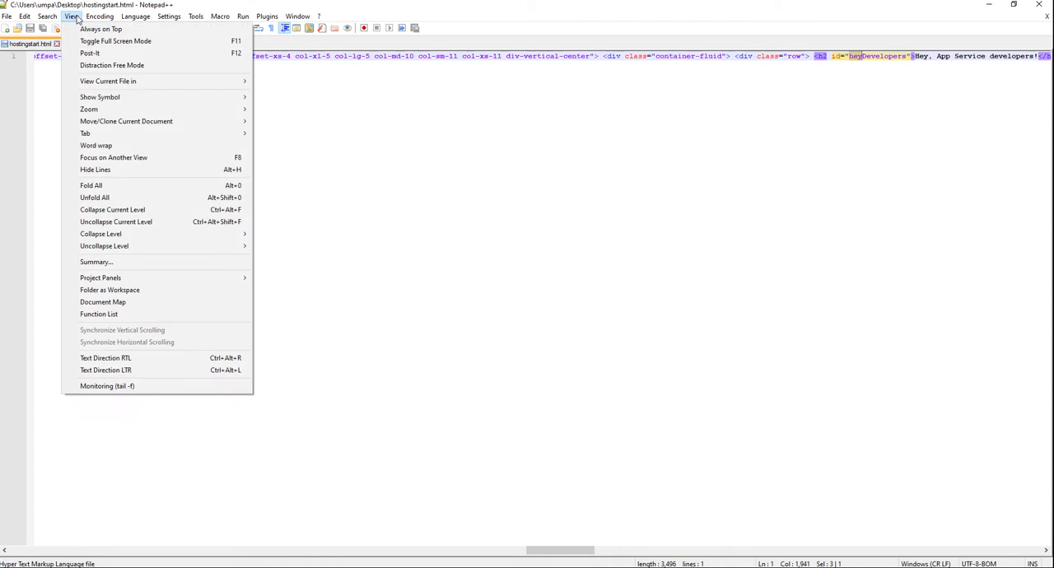
{"action": "mouse_move", "coordinate": [95, 20]}
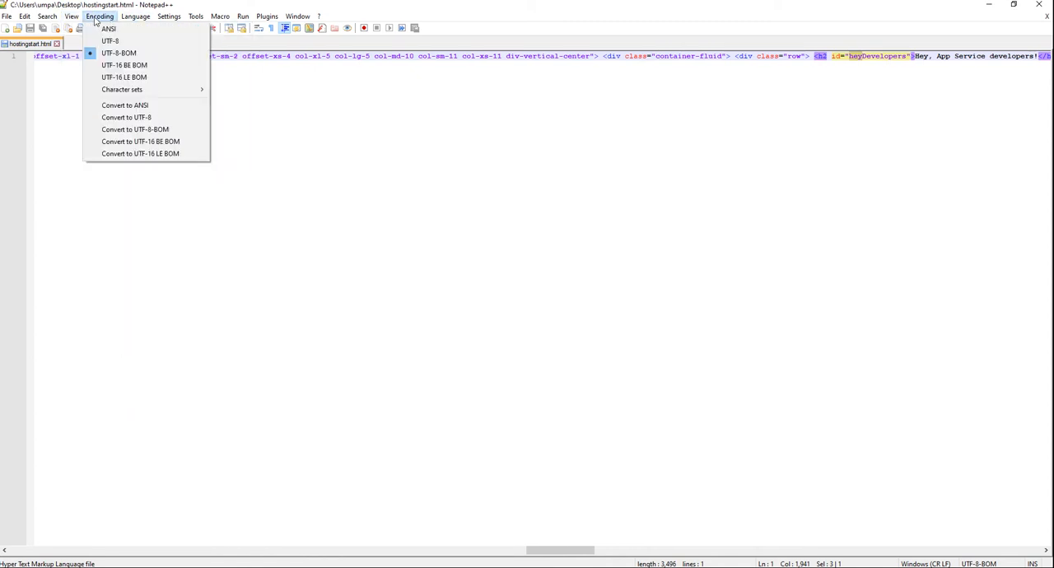
{"action": "mouse_move", "coordinate": [63, 22]}
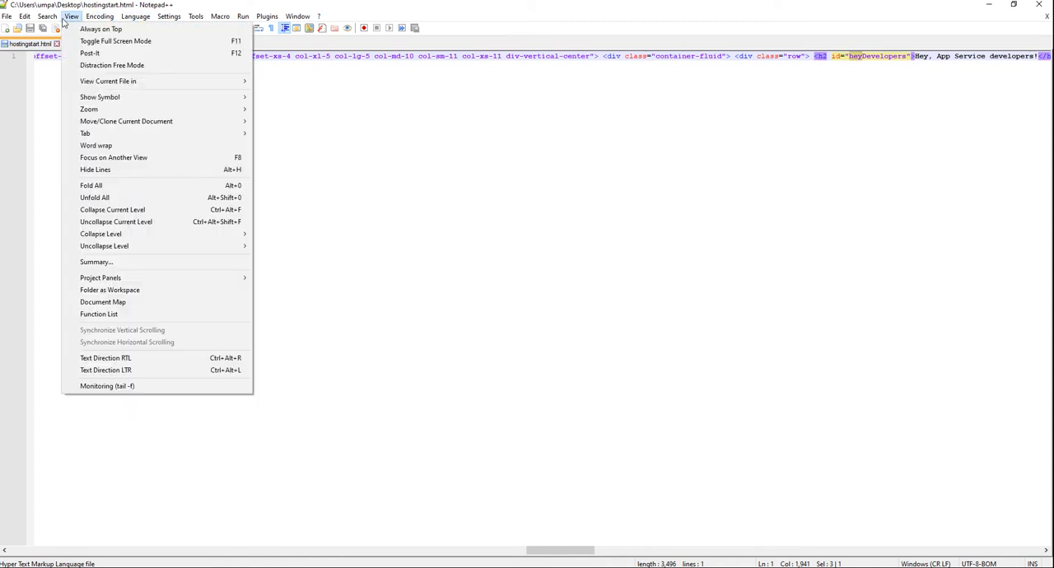
{"action": "left_click", "coordinate": [96, 144]}
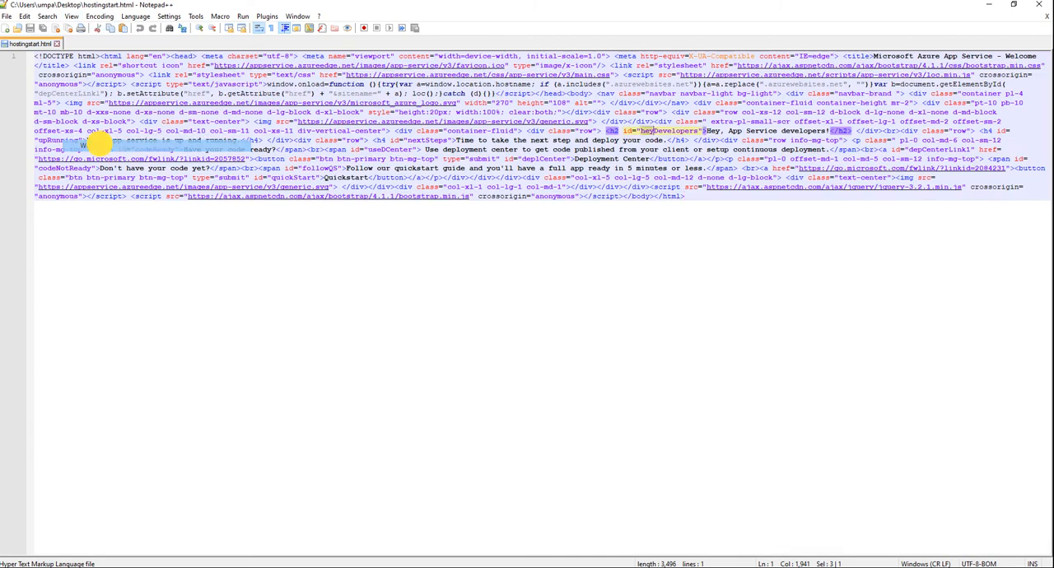
Replace "App Service developers" in the page's "Hey," heading with the presenter's first name
{"action": "left_click", "coordinate": [682, 219]}
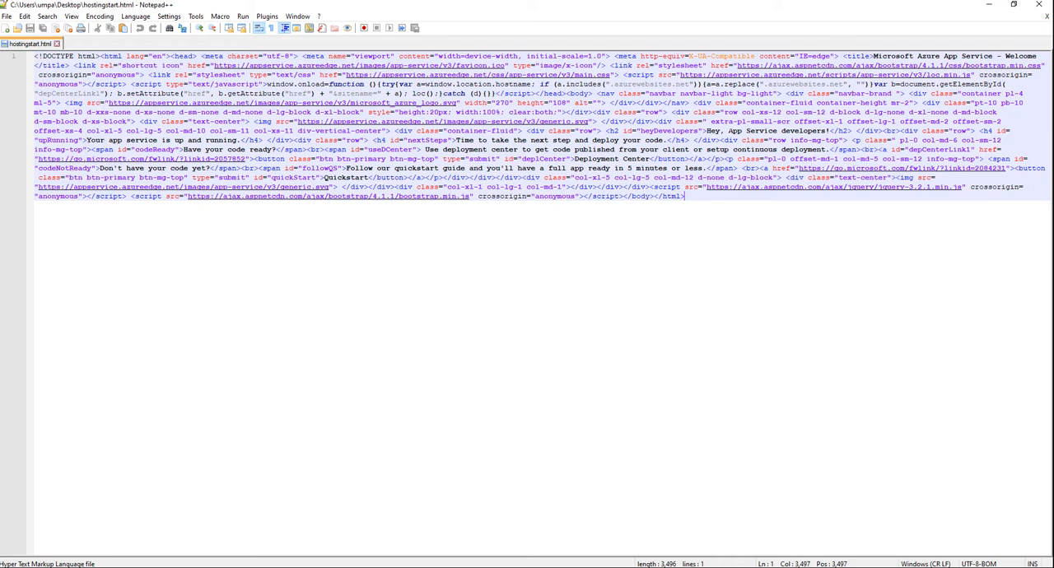
{"action": "left_click_drag", "start_coordinate": [729, 132], "coordinate": [823, 138]}
{"action": "type", "text": "Umesh"}
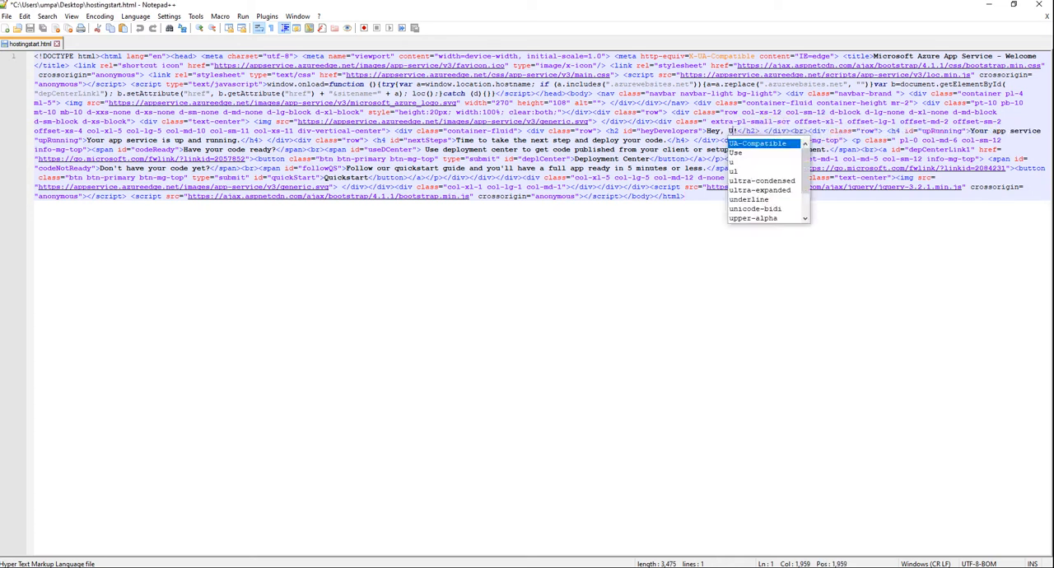
Change the heyDevelopers heading in hostingstart.html to "Hello World!", save the file and close Notepad++
{"action": "key", "text": "BackSpace"}
{"action": "key", "text": "BackSpace"}
{"action": "key", "text": "BackSpace"}
{"action": "key", "text": "BackSpace"}
{"action": "key", "text": "BackSpace"}
{"action": "key", "text": "BackSpace"}
{"action": "key", "text": "BackSpace"}
{"action": "key", "text": "BackSpace"}
{"action": "key", "text": "BackSpace"}
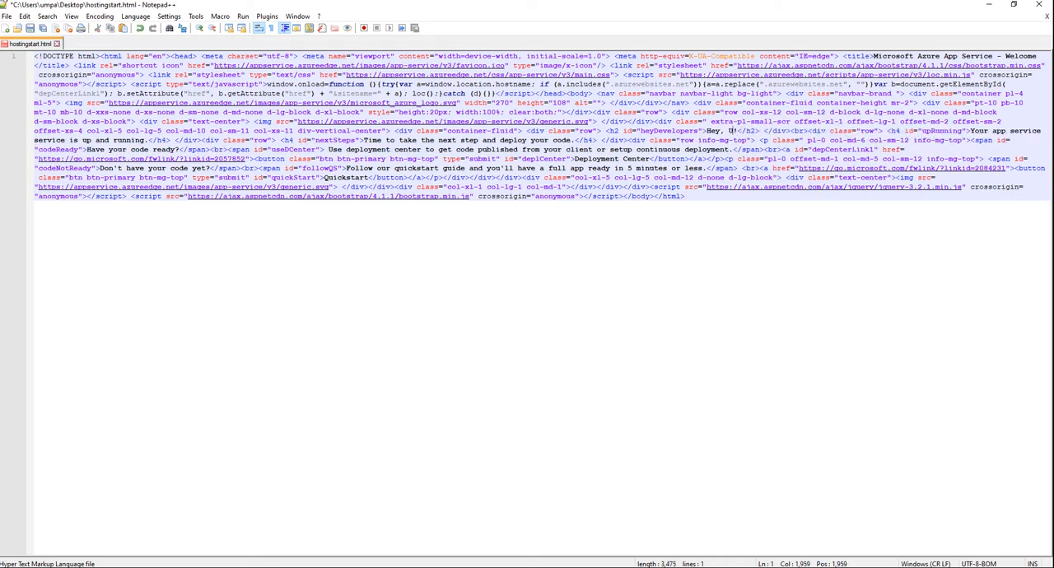
{"action": "type", "text": "Hello"}
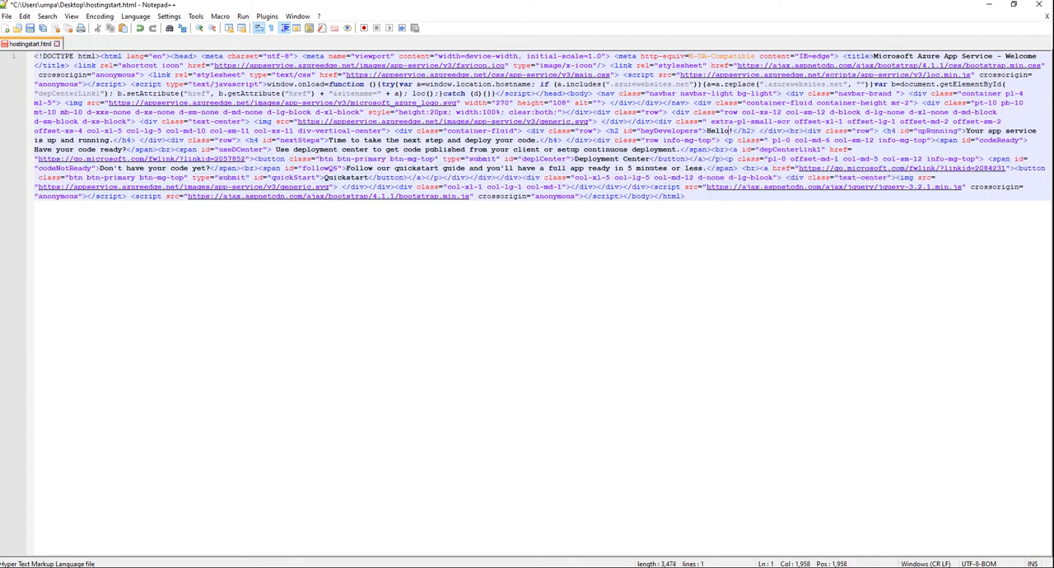
{"action": "type", "text": " World"}
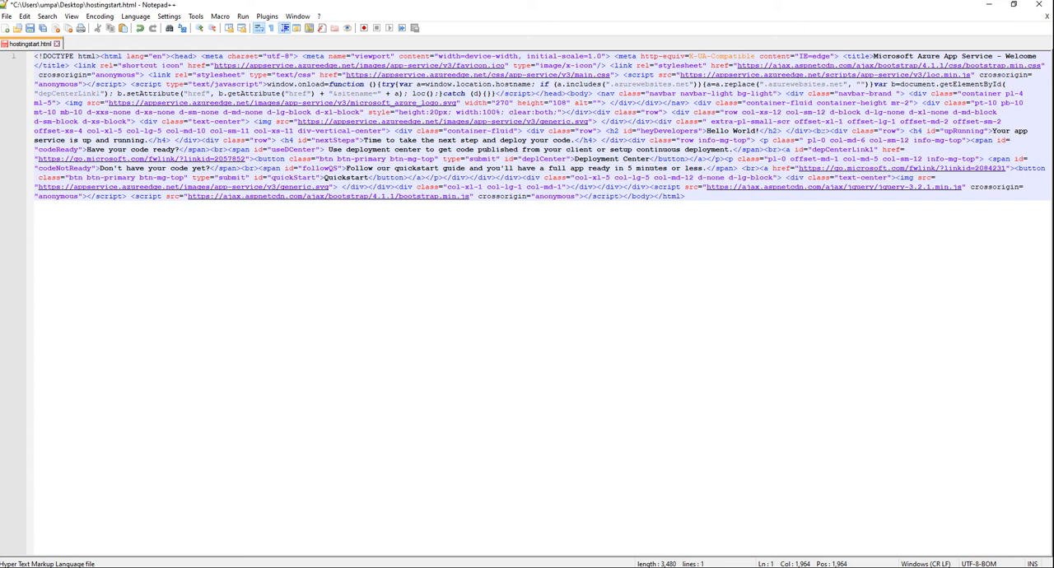
{"action": "key", "text": "ctrl+s"}
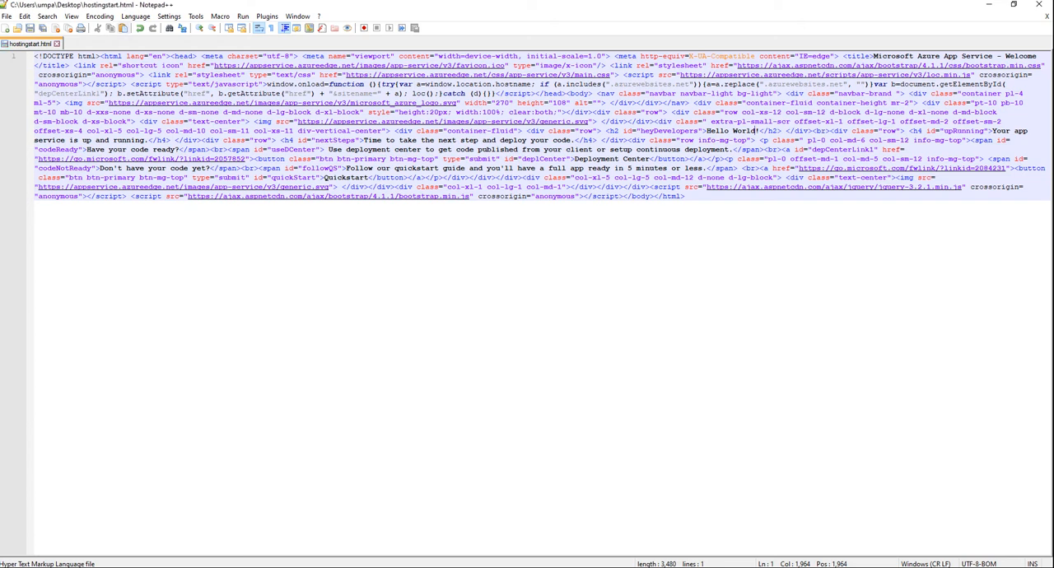
{"action": "left_click", "coordinate": [1039, 8]}
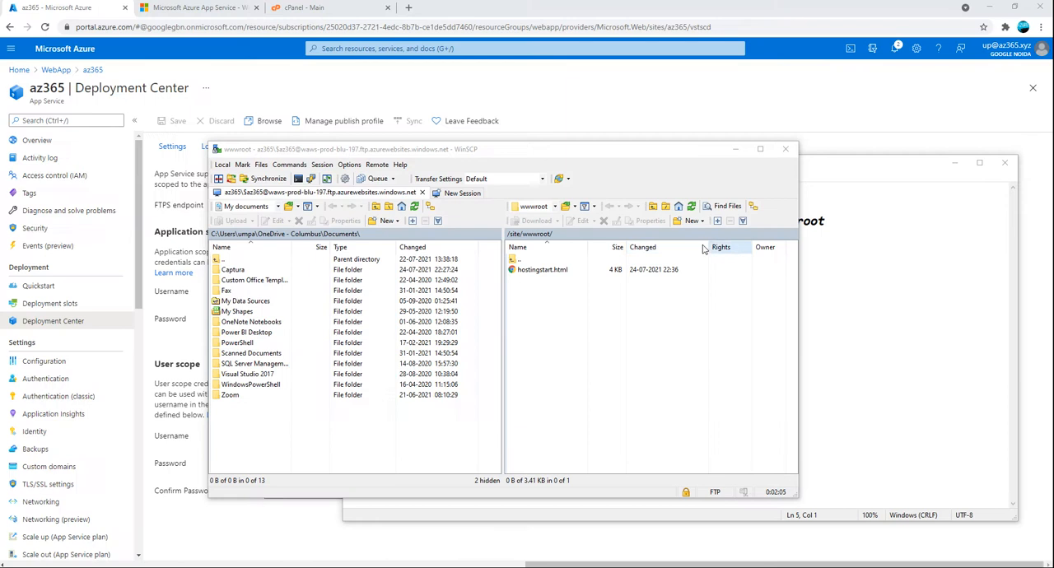
Delete hostingstart.html from the remote /site/wwwroot/ folder in WinSCP and confirm the deletion
{"action": "left_click", "coordinate": [554, 271]}
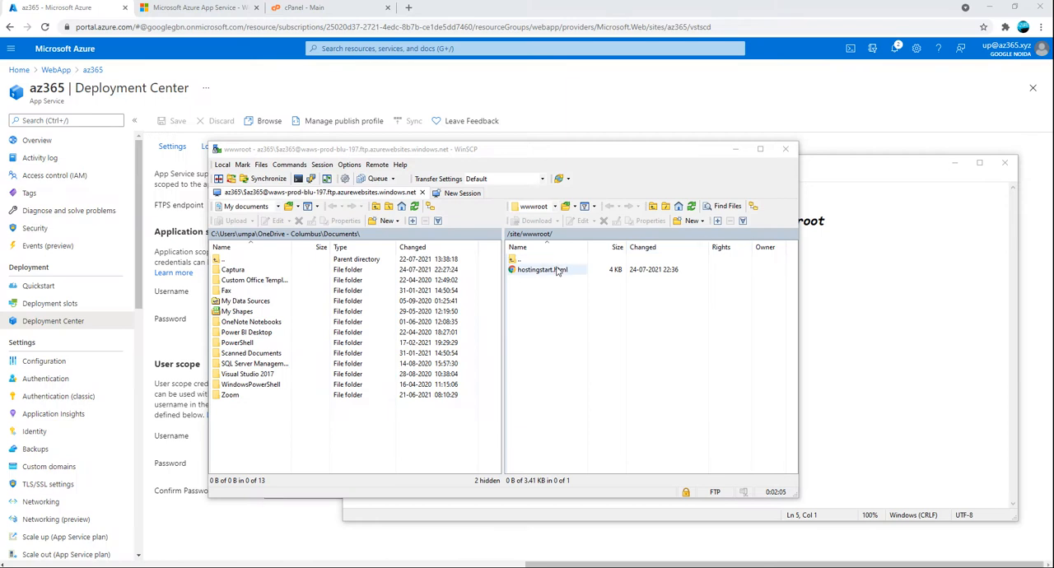
{"action": "left_click", "coordinate": [556, 273]}
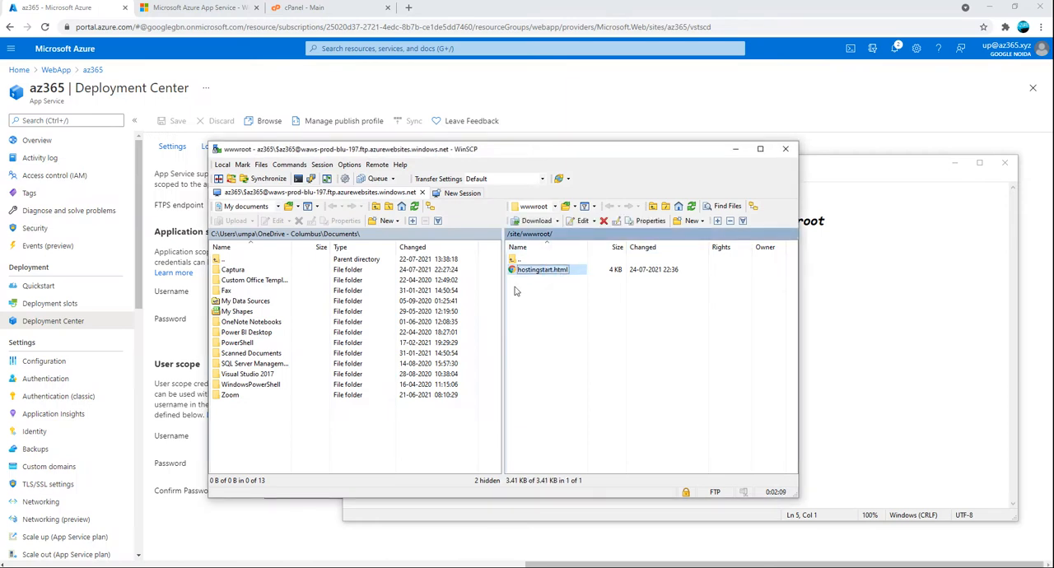
{"action": "left_click", "coordinate": [606, 222]}
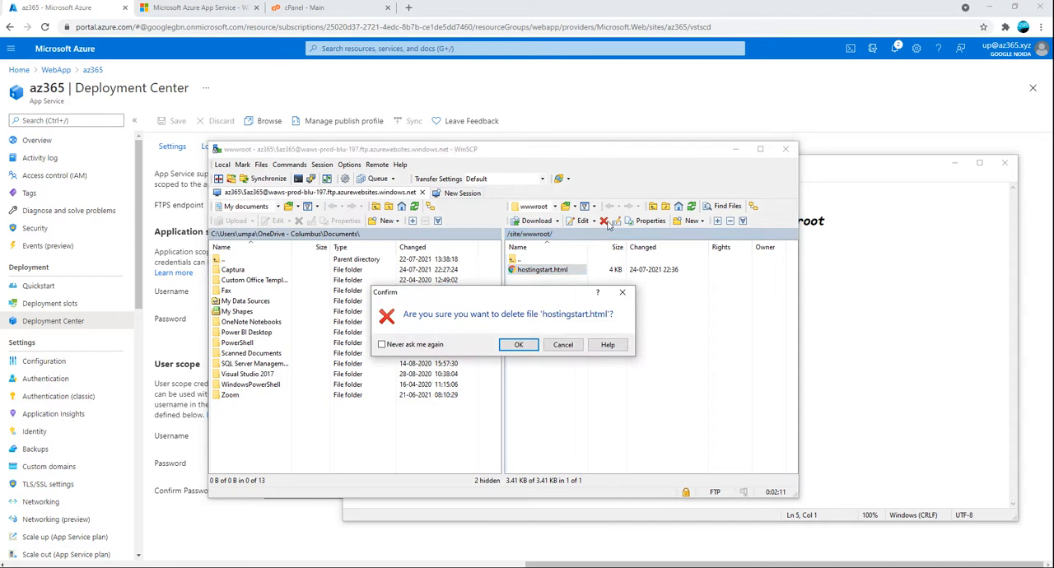
{"action": "left_click", "coordinate": [517, 347]}
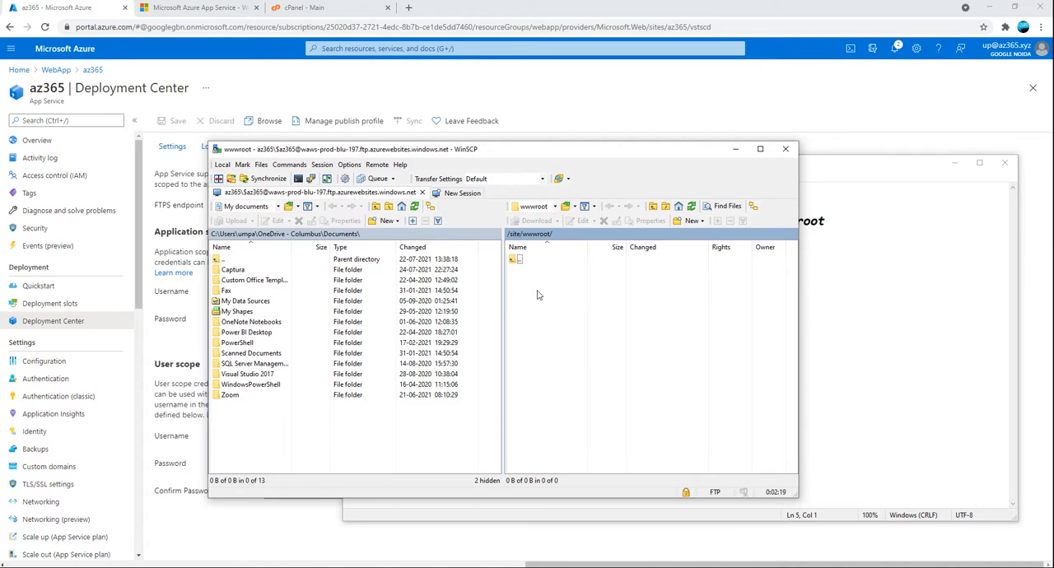
Copy the edited hostingstart file from the Desktop folder into Documents and minimize the folder window
{"action": "left_click", "coordinate": [243, 259]}
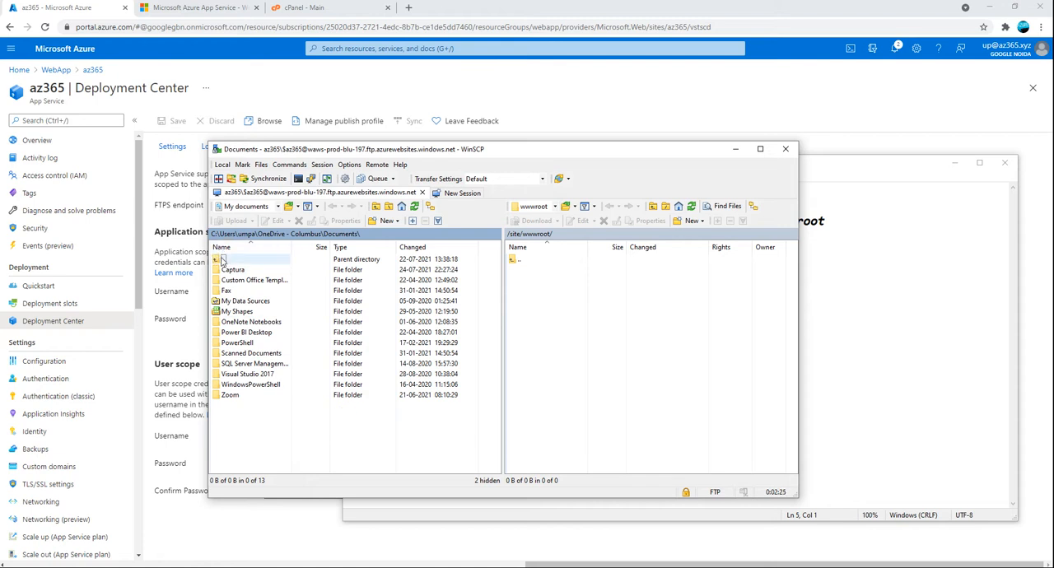
{"action": "left_click", "coordinate": [222, 259]}
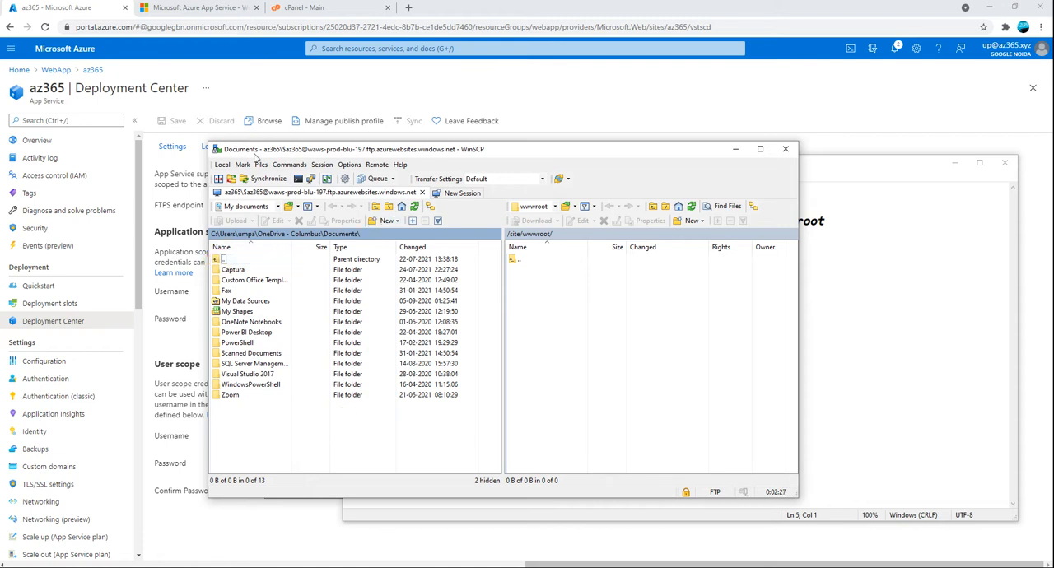
{"action": "left_click", "coordinate": [610, 326]}
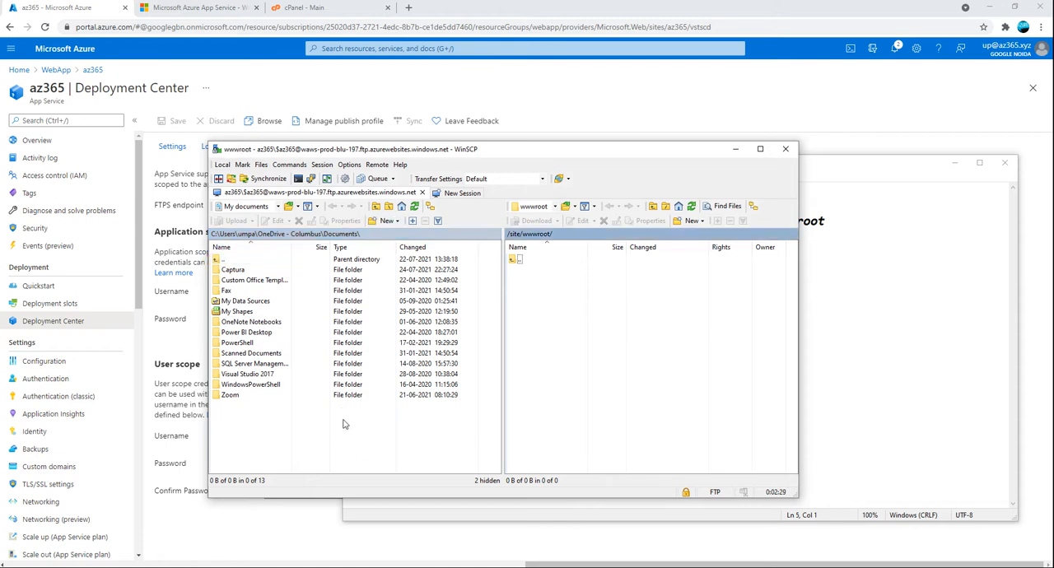
{"action": "left_click", "coordinate": [178, 567]}
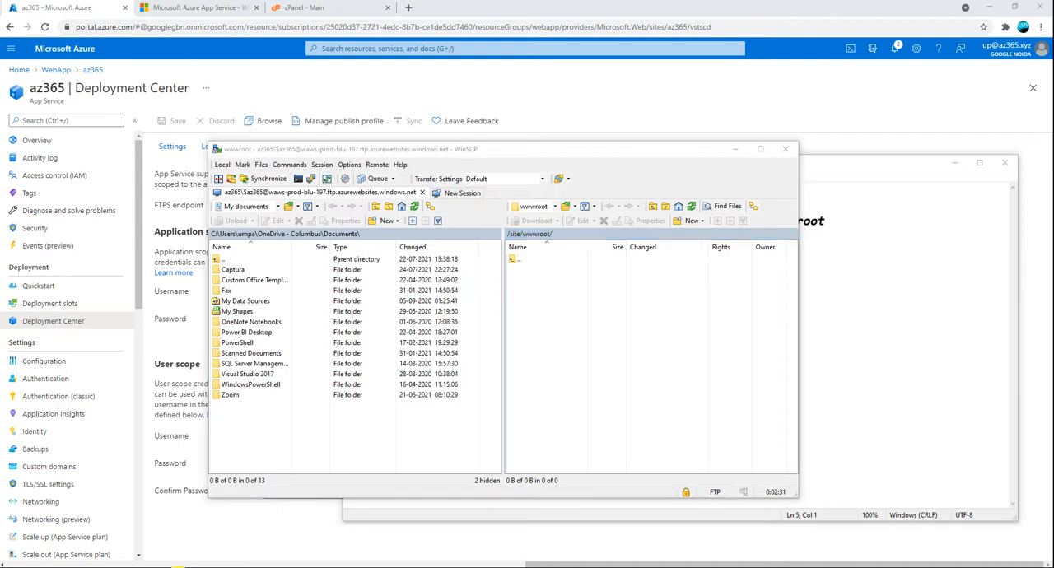
{"action": "left_click", "coordinate": [573, 429]}
{"action": "left_click", "coordinate": [586, 363]}
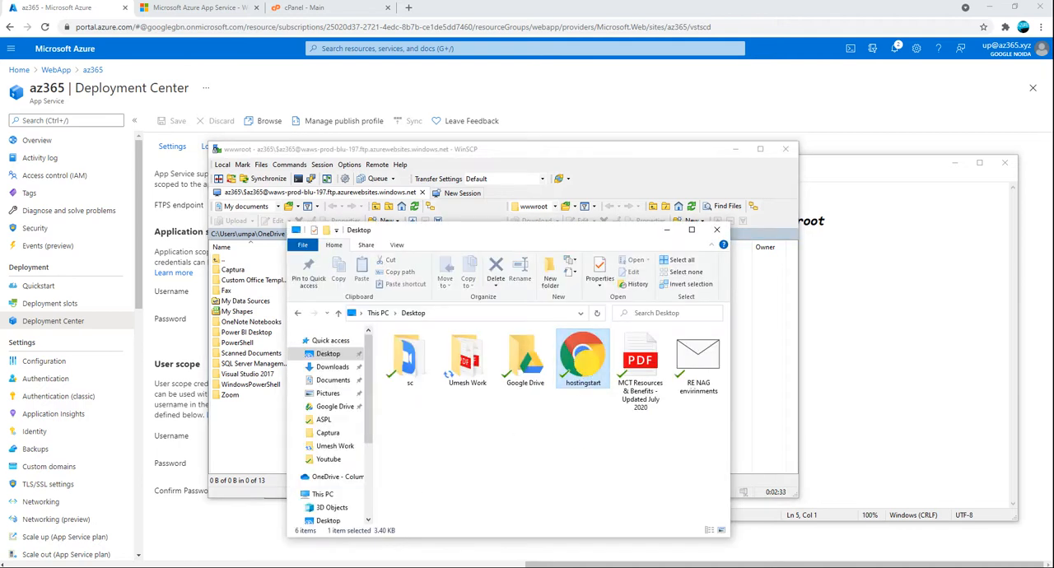
{"action": "left_click", "coordinate": [324, 384]}
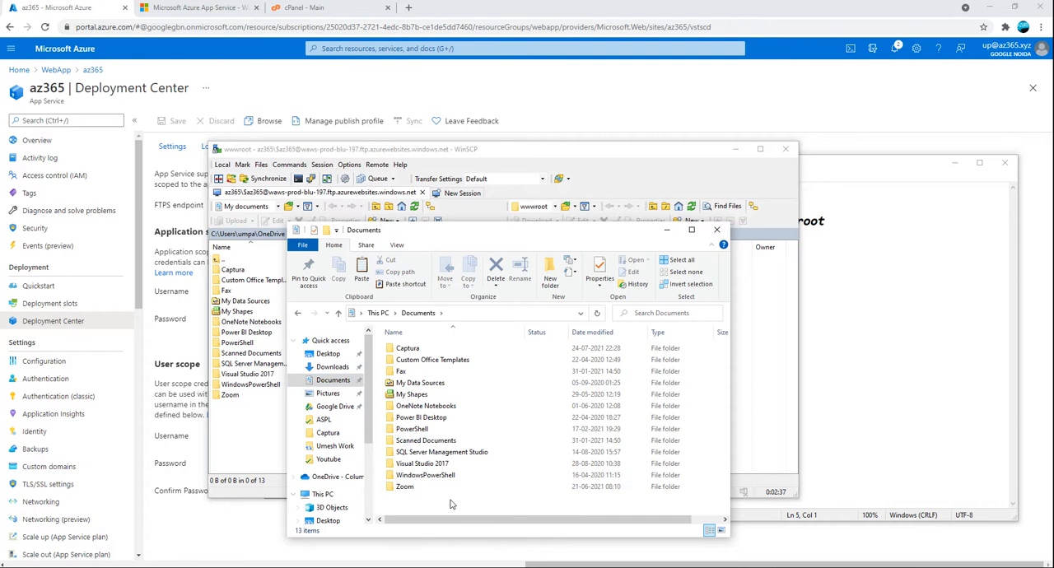
{"action": "key", "text": "ctrl+v"}
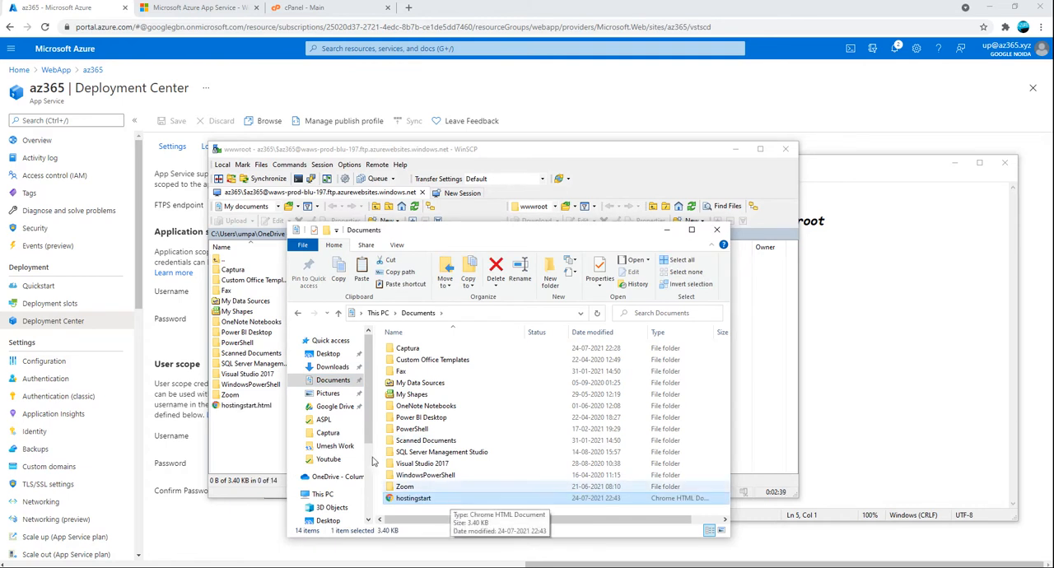
{"action": "left_click", "coordinate": [667, 231]}
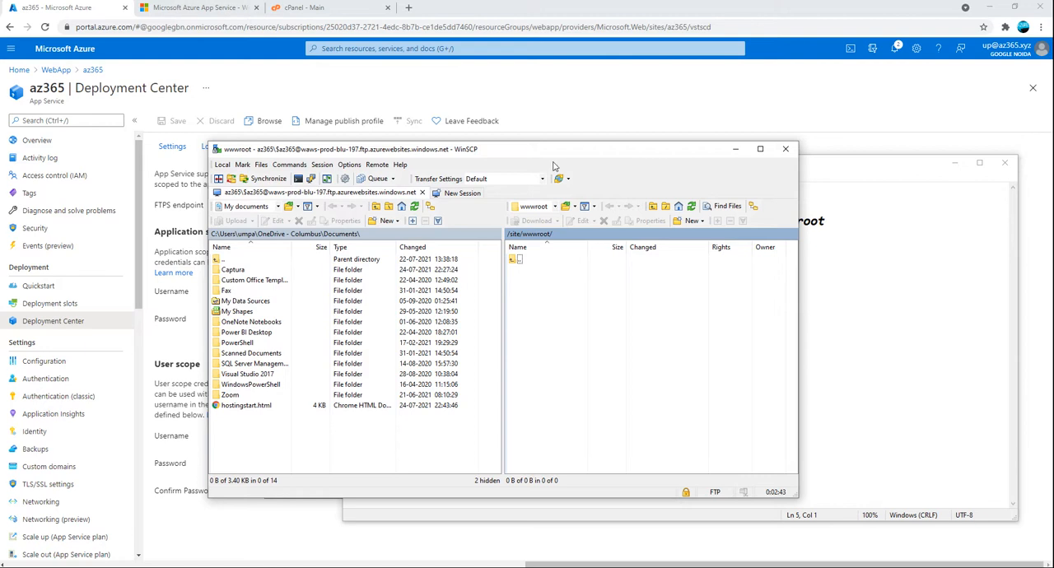
Switch to the az365.azurewebsites.net page in the browser and reload it to check its heading
{"action": "left_click", "coordinate": [198, 7]}
{"action": "left_click", "coordinate": [48, 29]}
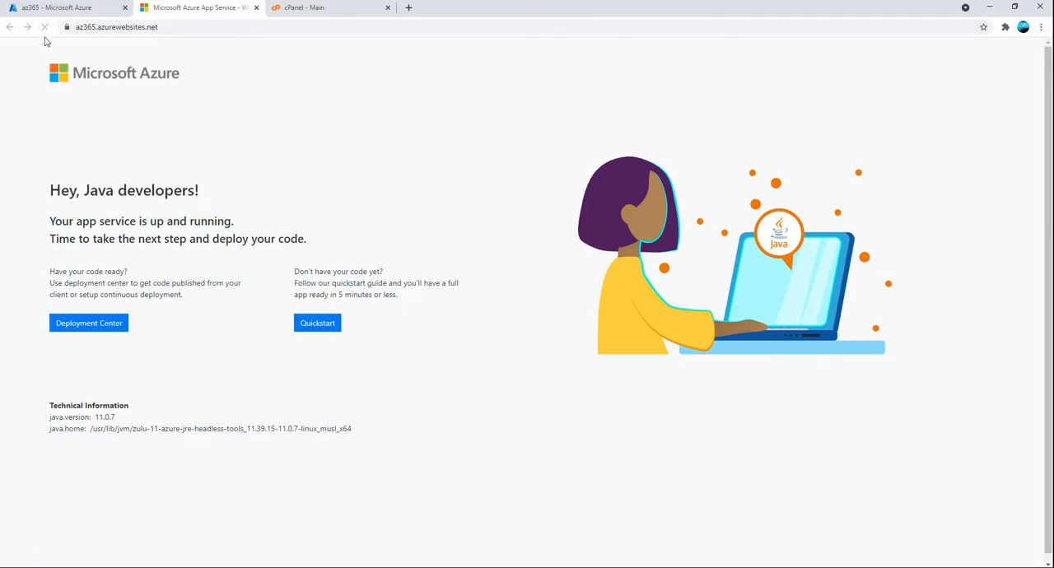
{"action": "left_click", "coordinate": [45, 28]}
Return to the az365 Deployment Center in the Azure portal, then refresh the remote wwwroot directory in WinSCP
{"action": "left_click", "coordinate": [51, 9]}
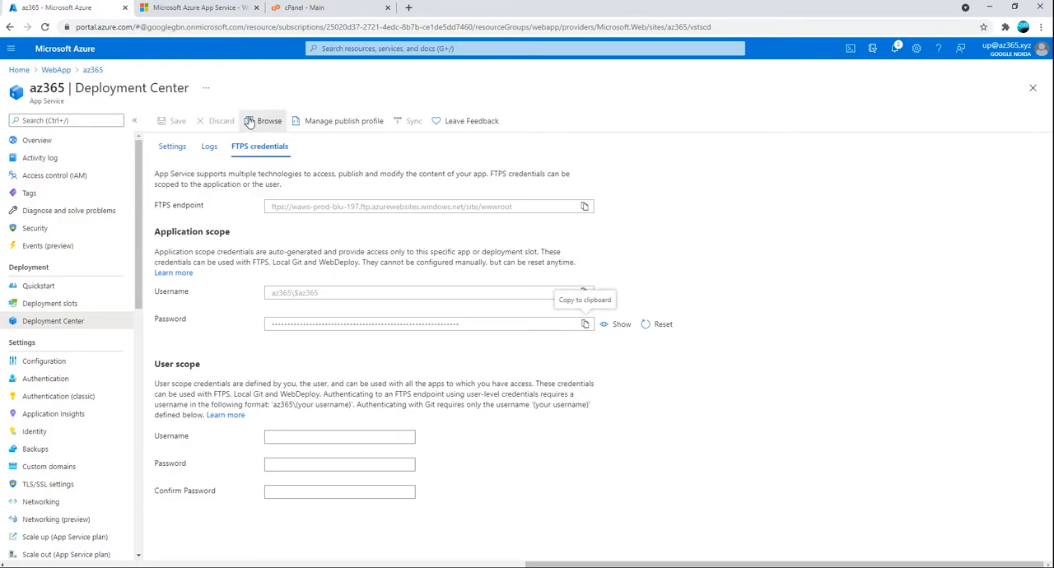
{"action": "left_click", "coordinate": [277, 123]}
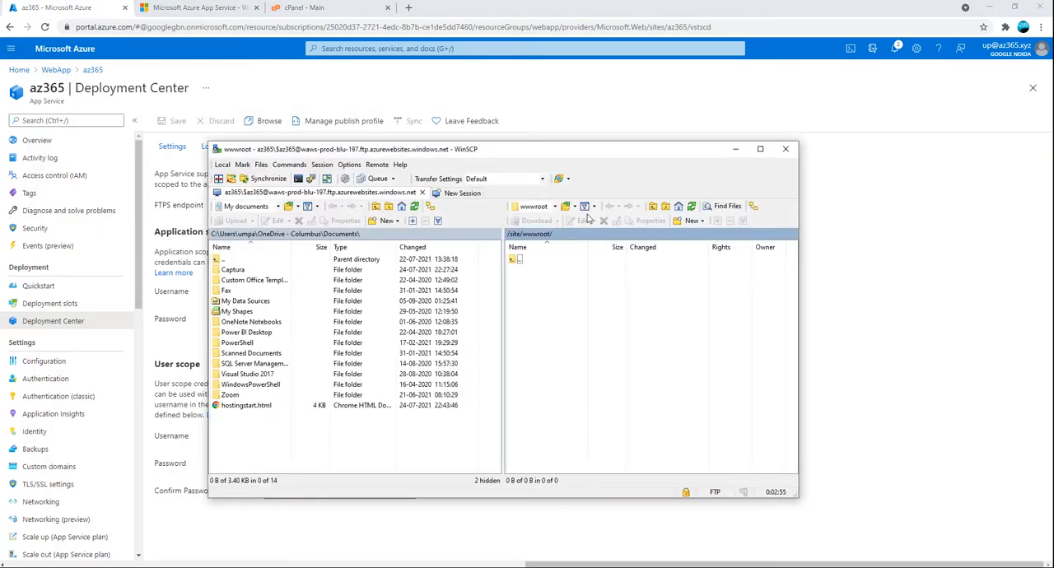
{"action": "left_click", "coordinate": [695, 210]}
{"action": "left_click", "coordinate": [690, 207]}
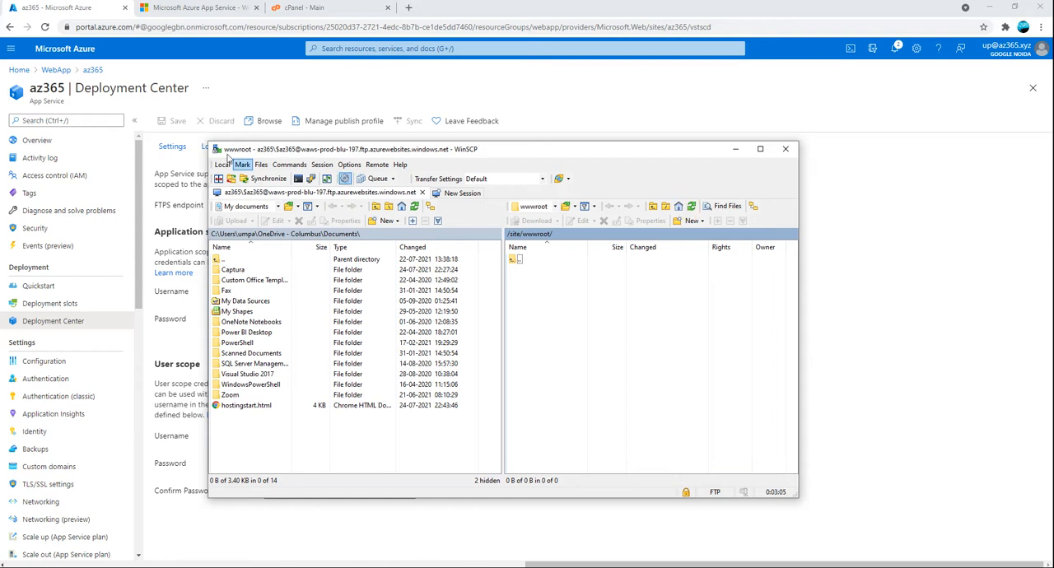
Reload the az365.azurewebsites.net page again and go back to the portal's Deployment Center
{"action": "left_click", "coordinate": [179, 10]}
{"action": "left_click", "coordinate": [43, 30]}
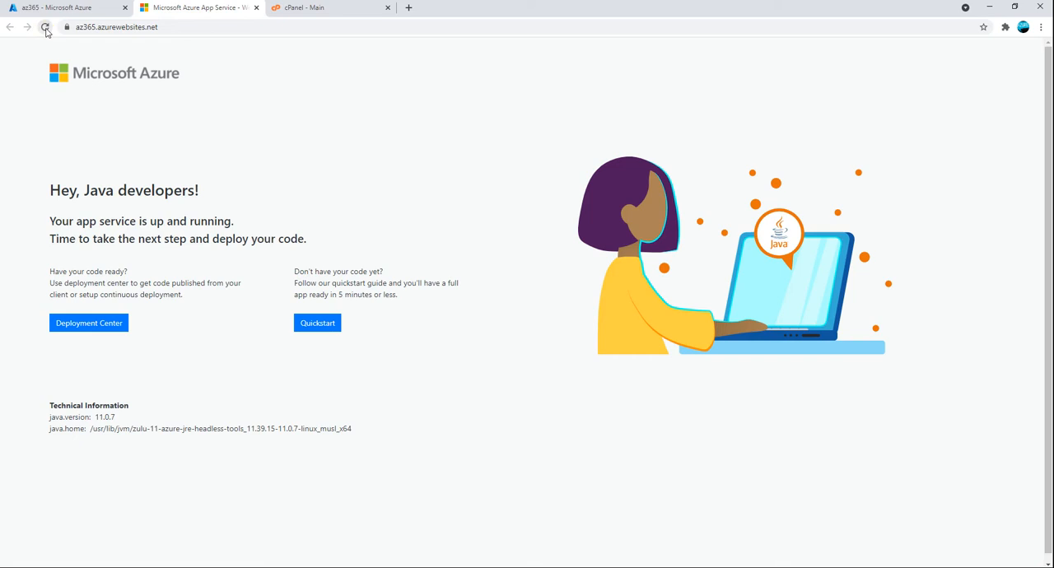
{"action": "left_click", "coordinate": [43, 30]}
{"action": "left_click", "coordinate": [70, 10]}
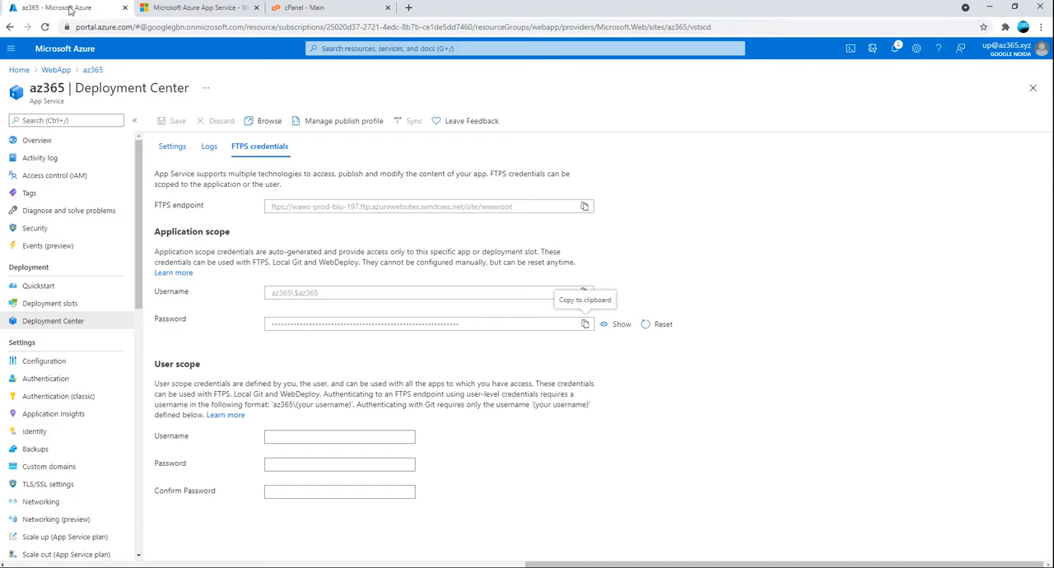
Minimize the browser, check WinSCP for updates and dismiss the update message
{"action": "left_click", "coordinate": [993, 10]}
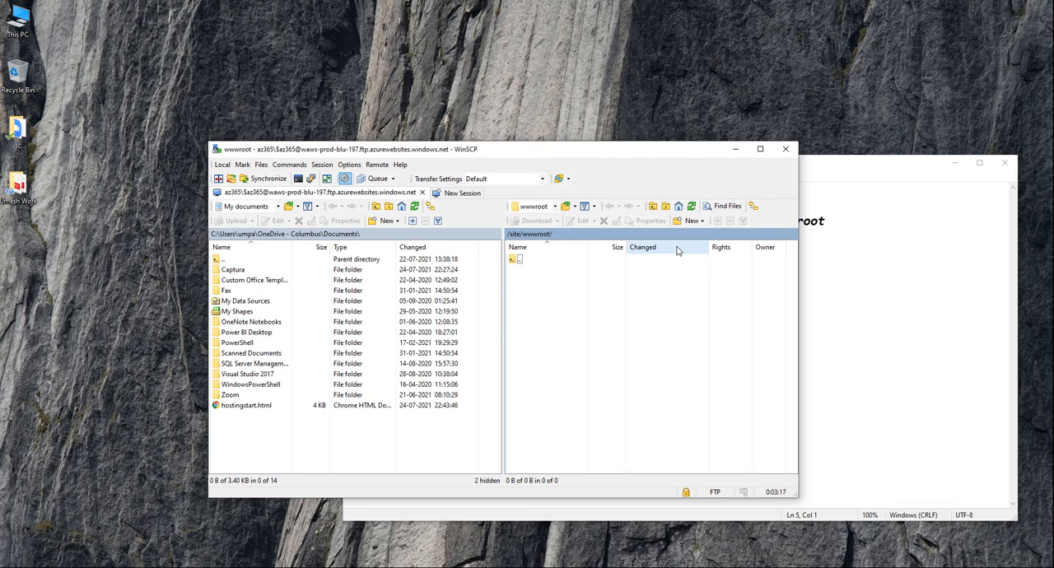
{"action": "left_click", "coordinate": [562, 185]}
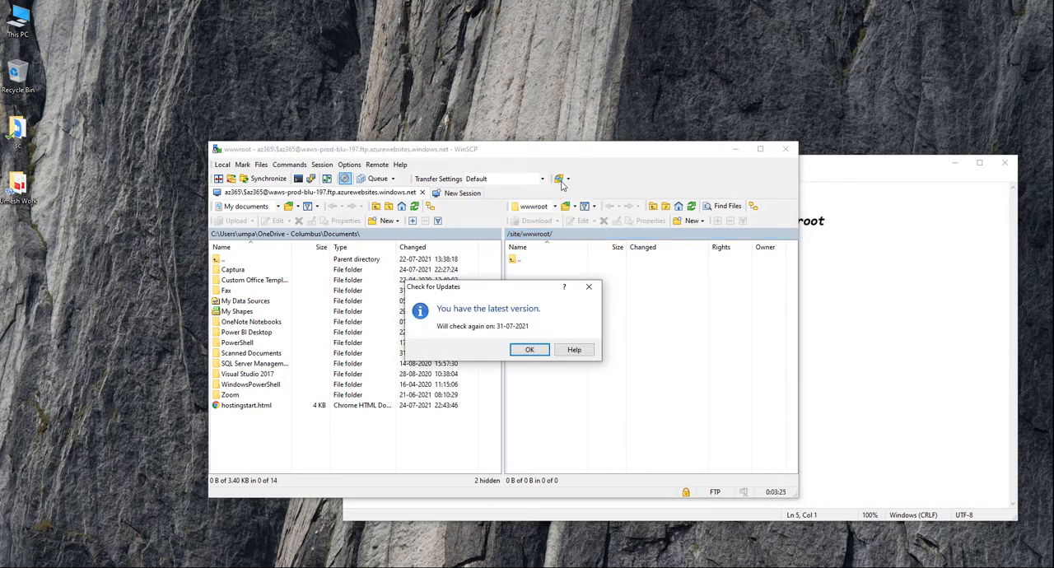
{"action": "left_click", "coordinate": [588, 287]}
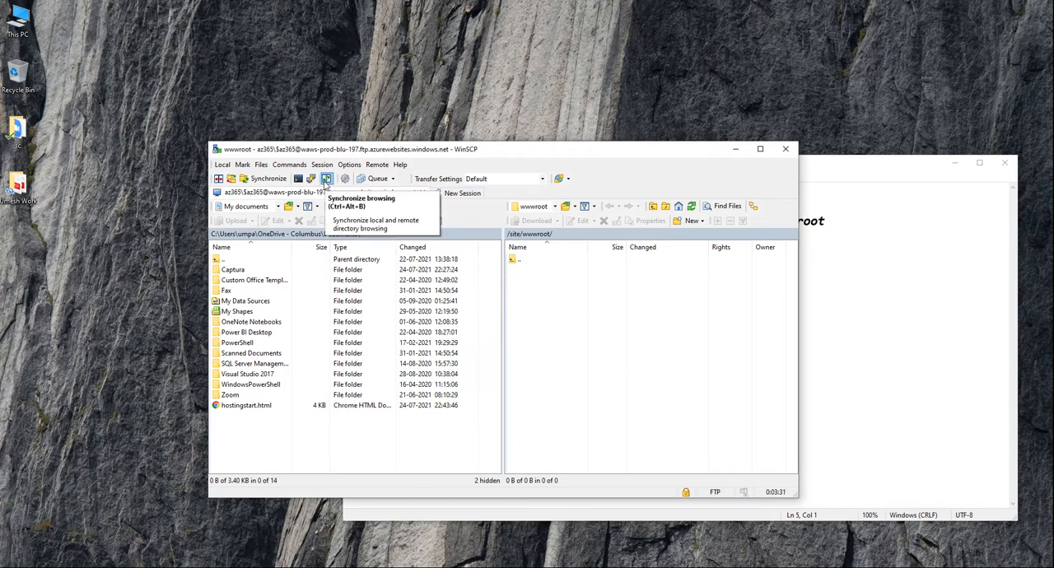
Turn synchronized browsing on and back off, and refresh the remote wwwroot directory
{"action": "left_click", "coordinate": [326, 178]}
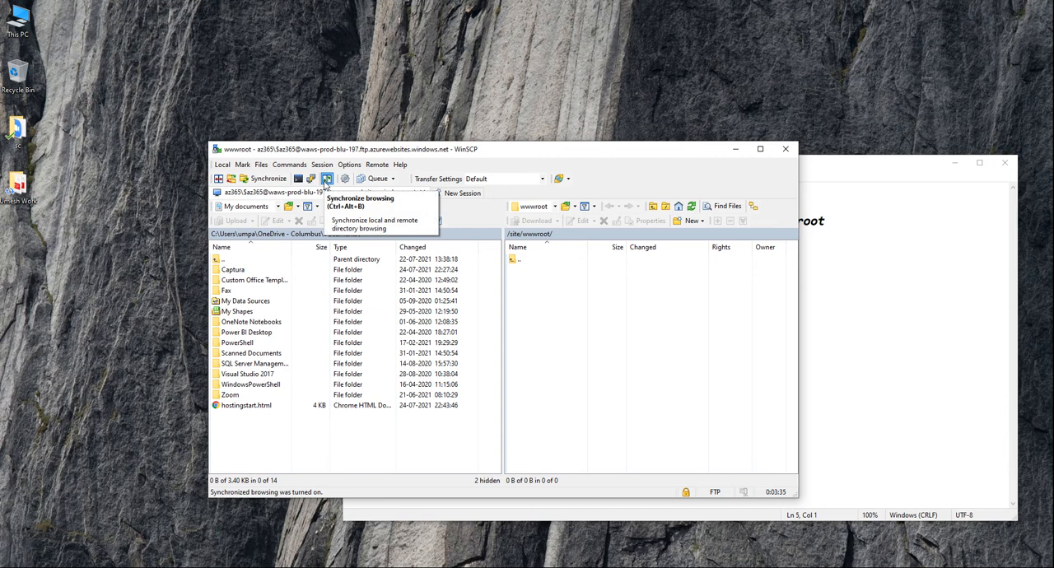
{"action": "left_click", "coordinate": [327, 179]}
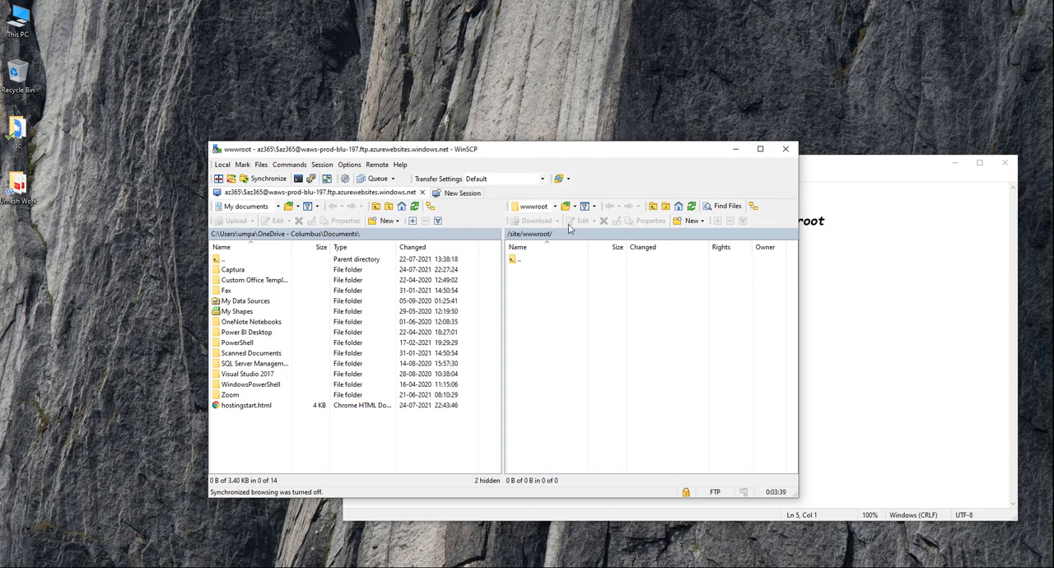
{"action": "left_click", "coordinate": [690, 208]}
{"action": "left_click", "coordinate": [690, 208]}
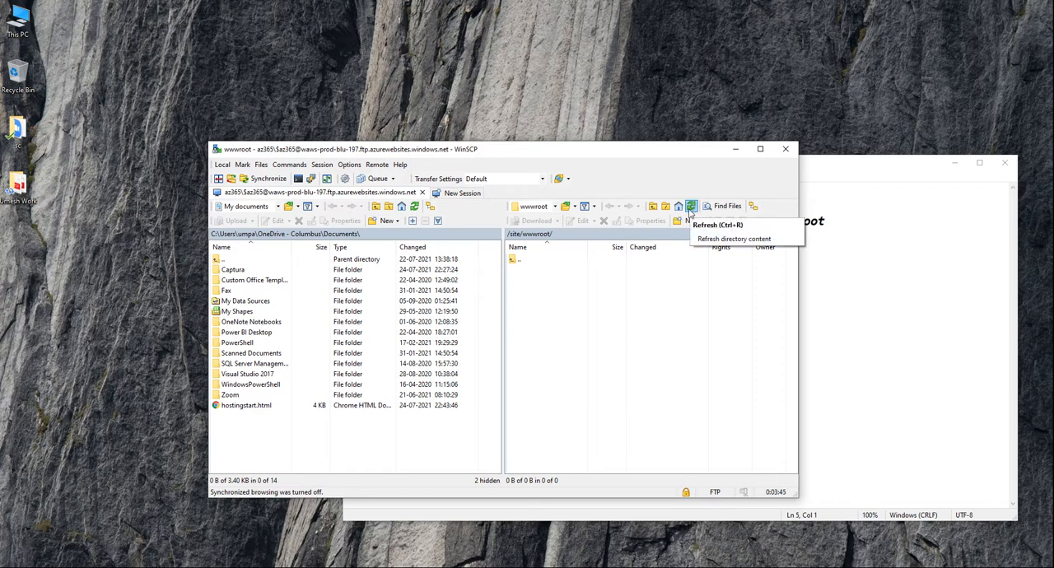
{"action": "left_click", "coordinate": [689, 208]}
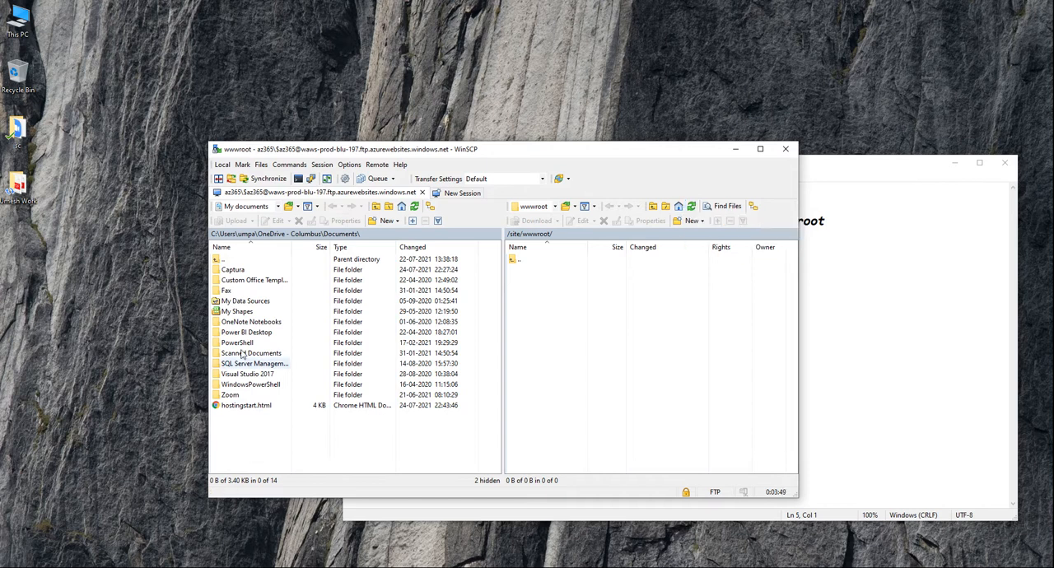
Upload hostingstart.html from the local Documents folder to /site/wwwroot/ and refresh the remote directory
{"action": "left_click_drag", "start_coordinate": [239, 405], "coordinate": [556, 317]}
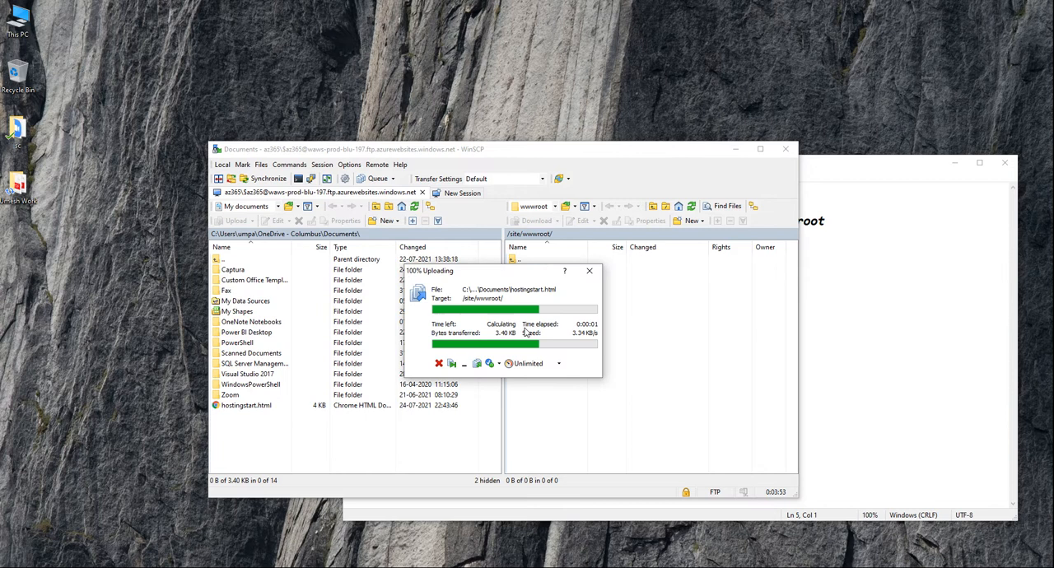
{"action": "left_click", "coordinate": [691, 210]}
{"action": "left_click", "coordinate": [691, 210]}
{"action": "left_click", "coordinate": [691, 210]}
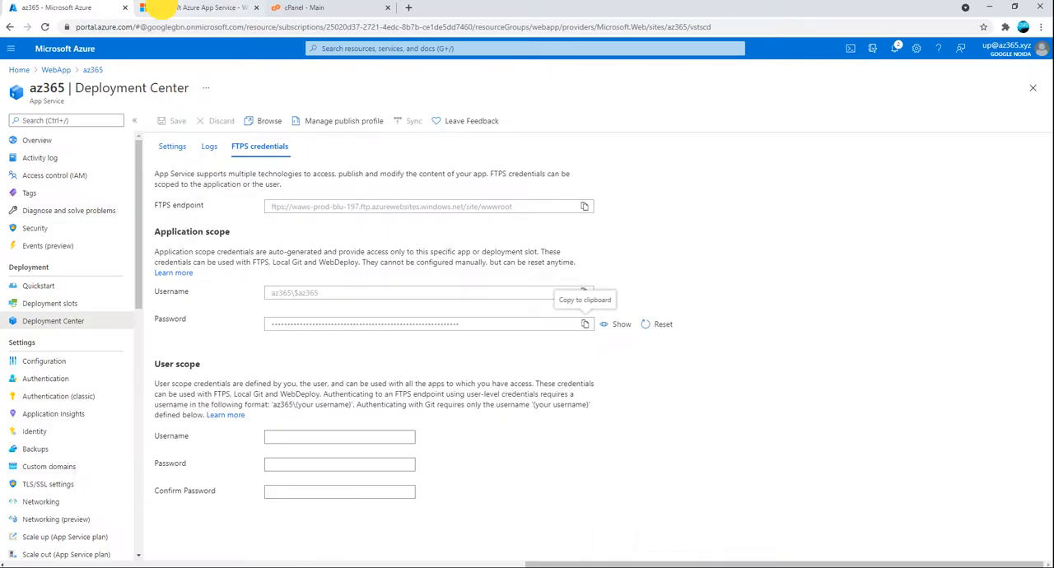
Reload az365.azurewebsites.net in the browser to check the uploaded start page, and return to the Azure portal
{"action": "left_click", "coordinate": [162, 7]}
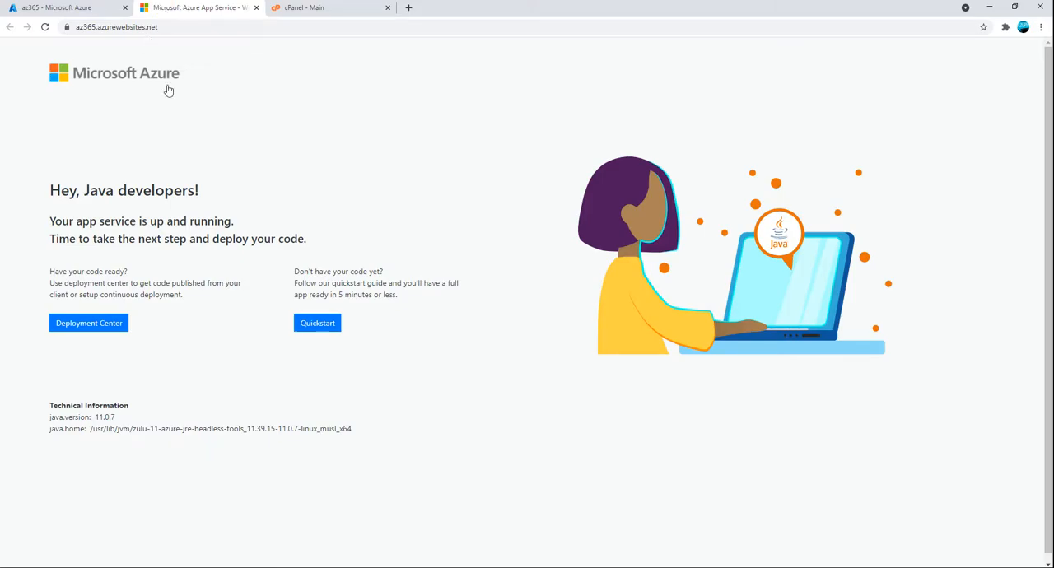
{"action": "left_click", "coordinate": [44, 26]}
{"action": "left_click", "coordinate": [44, 26]}
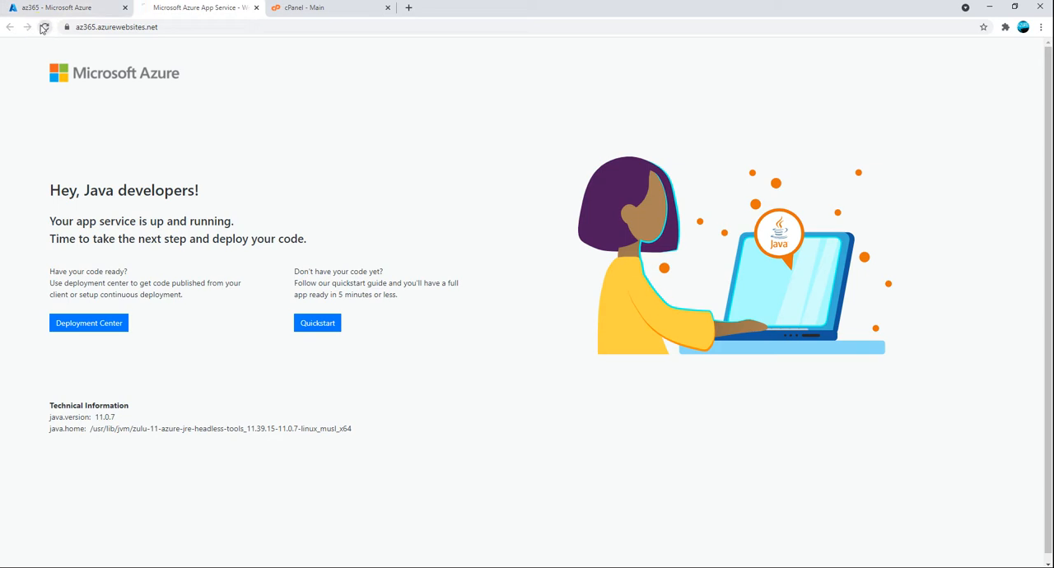
{"action": "left_click", "coordinate": [288, 8]}
{"action": "left_click", "coordinate": [110, 11]}
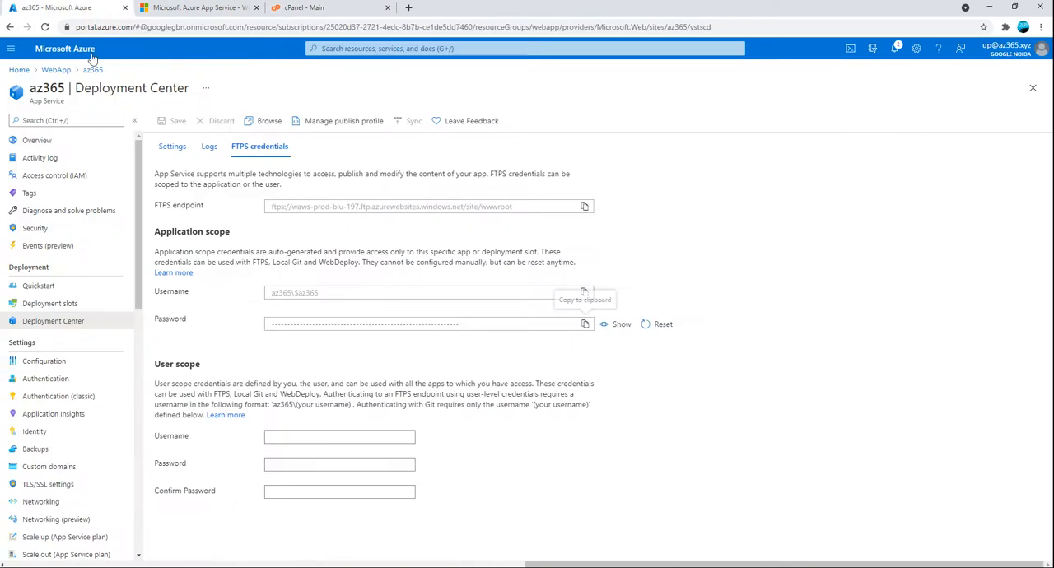
Switch to WinSCP and refresh both the remote /site/wwwroot/ directory and the local Documents folder
{"action": "left_click", "coordinate": [304, 566]}
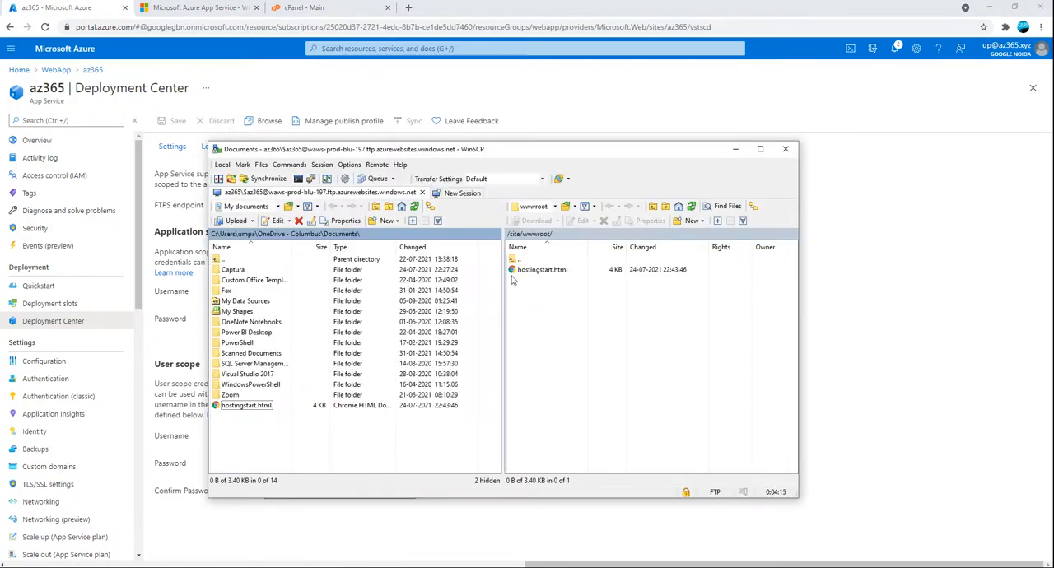
{"action": "left_click", "coordinate": [691, 207]}
{"action": "left_click", "coordinate": [222, 164]}
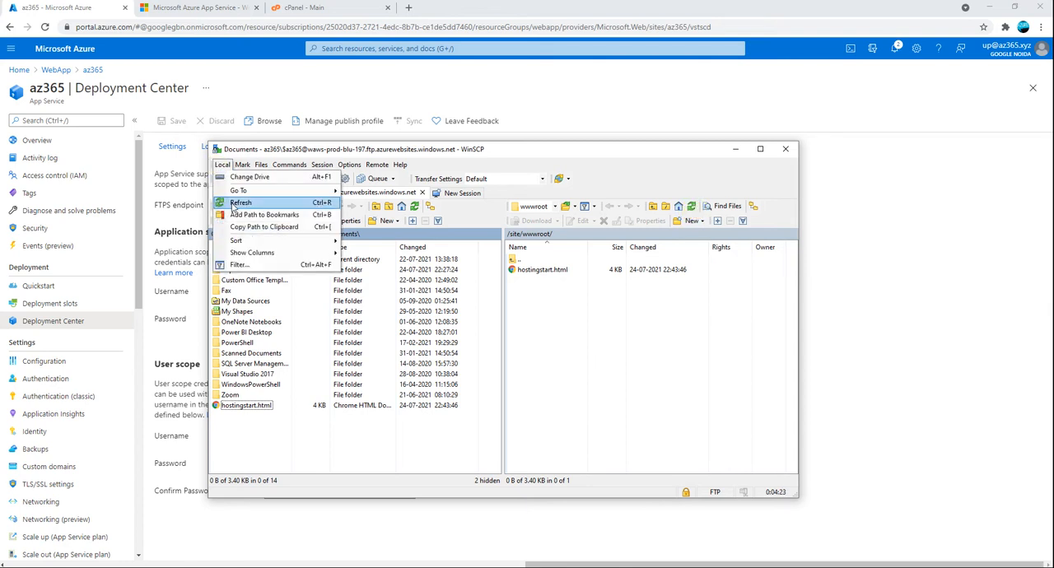
{"action": "left_click", "coordinate": [238, 202]}
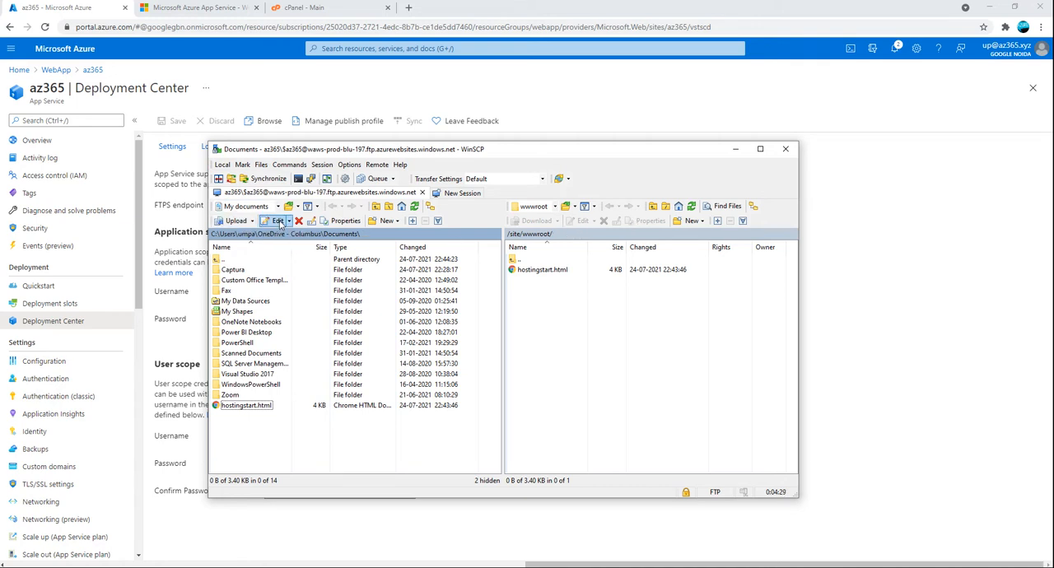
Try to synchronize the local Documents folder with the remote /site/wwwroot/ directory, cancelling at the synchronization checklist
{"action": "left_click", "coordinate": [382, 165]}
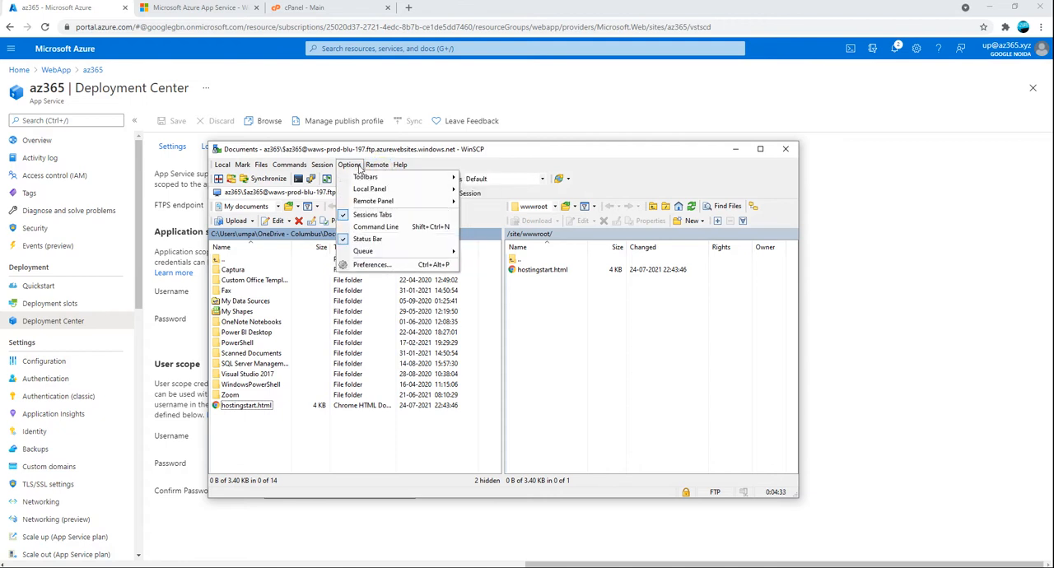
{"action": "mouse_move", "coordinate": [330, 168]}
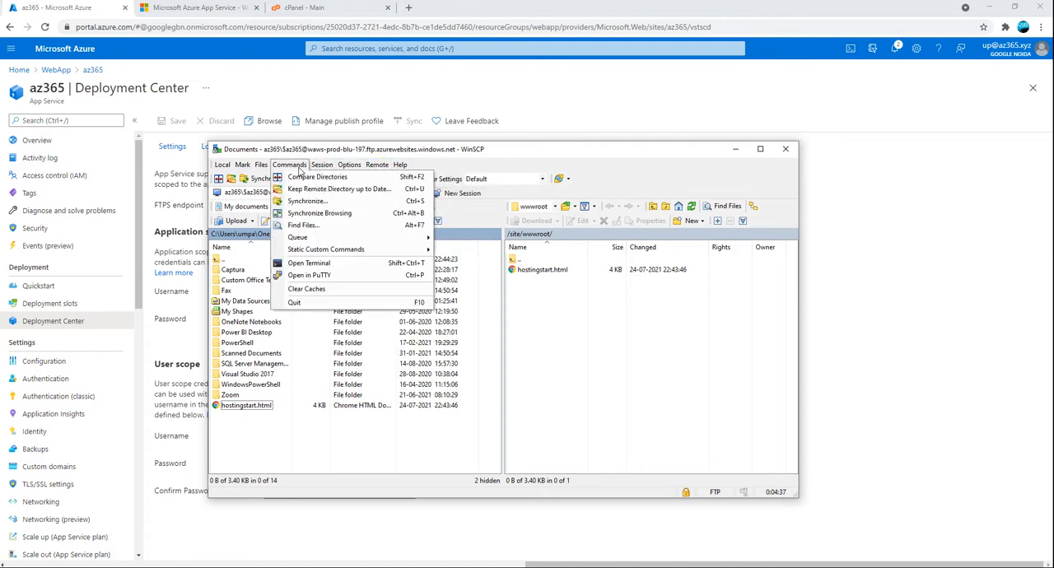
{"action": "left_click", "coordinate": [305, 203]}
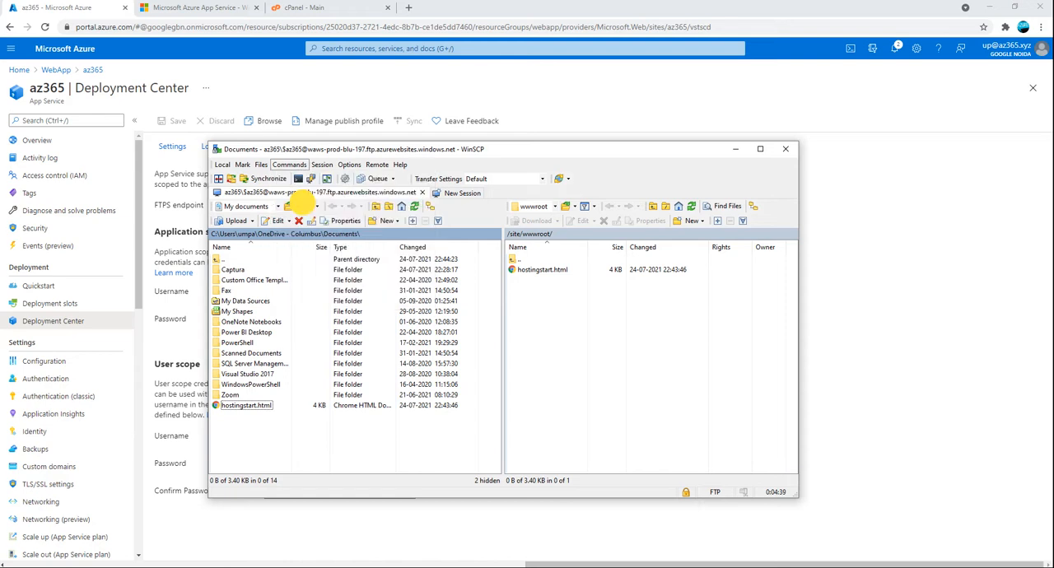
{"action": "left_click", "coordinate": [511, 442]}
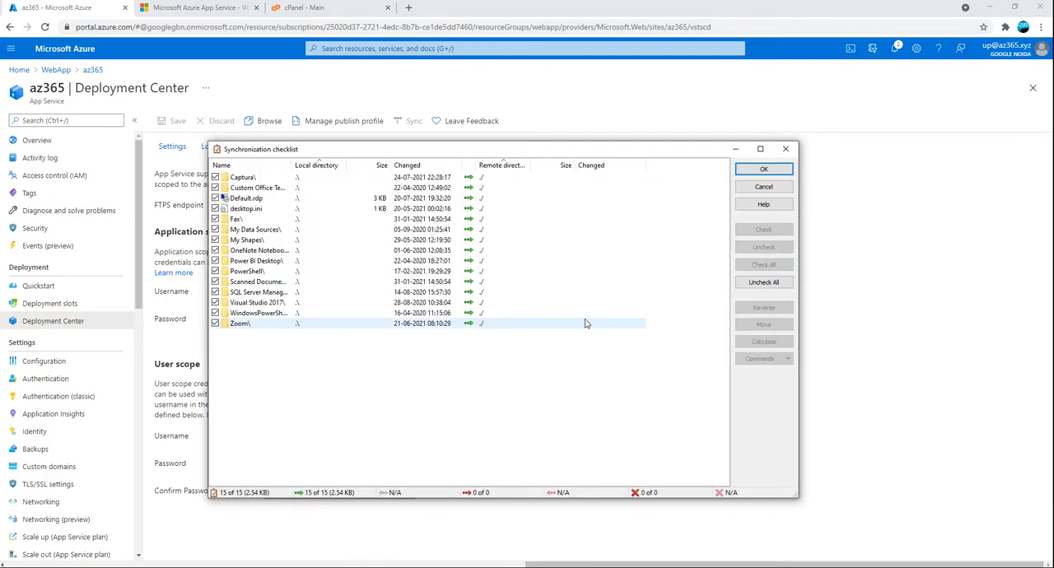
{"action": "left_click", "coordinate": [764, 187]}
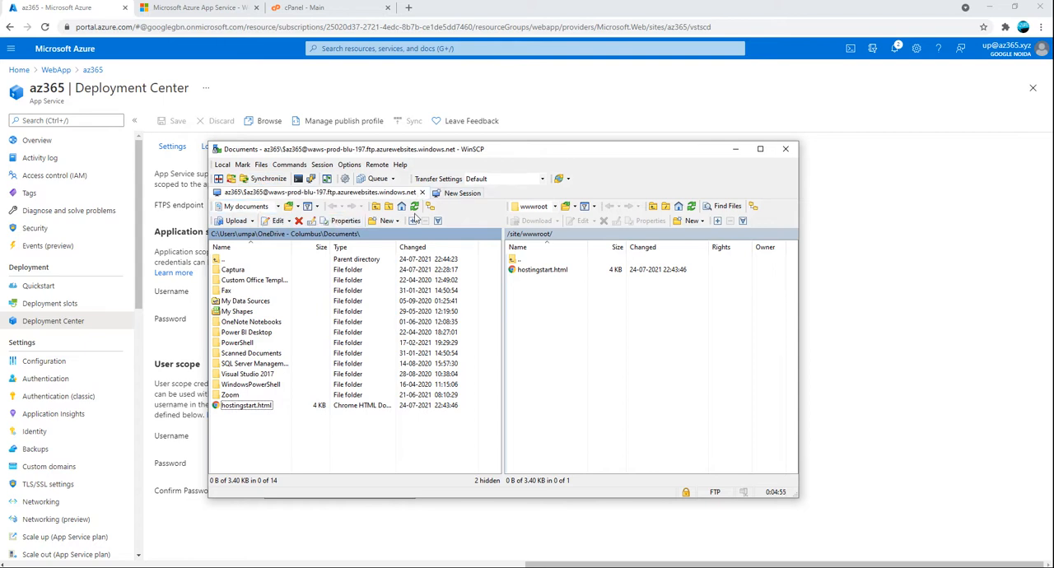
{"action": "left_click", "coordinate": [574, 348]}
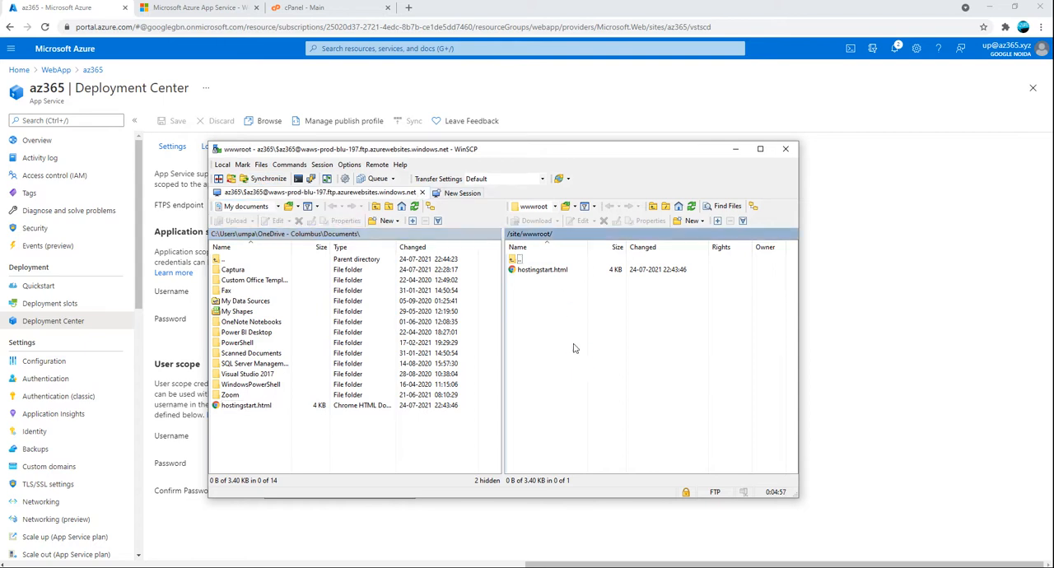
{"action": "left_click", "coordinate": [322, 165]}
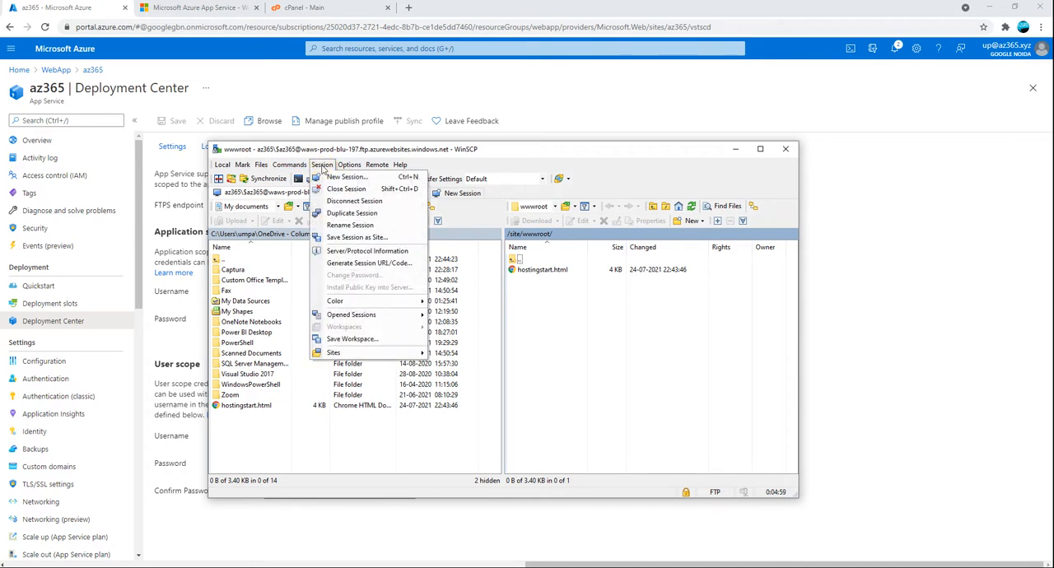
{"action": "mouse_move", "coordinate": [298, 168]}
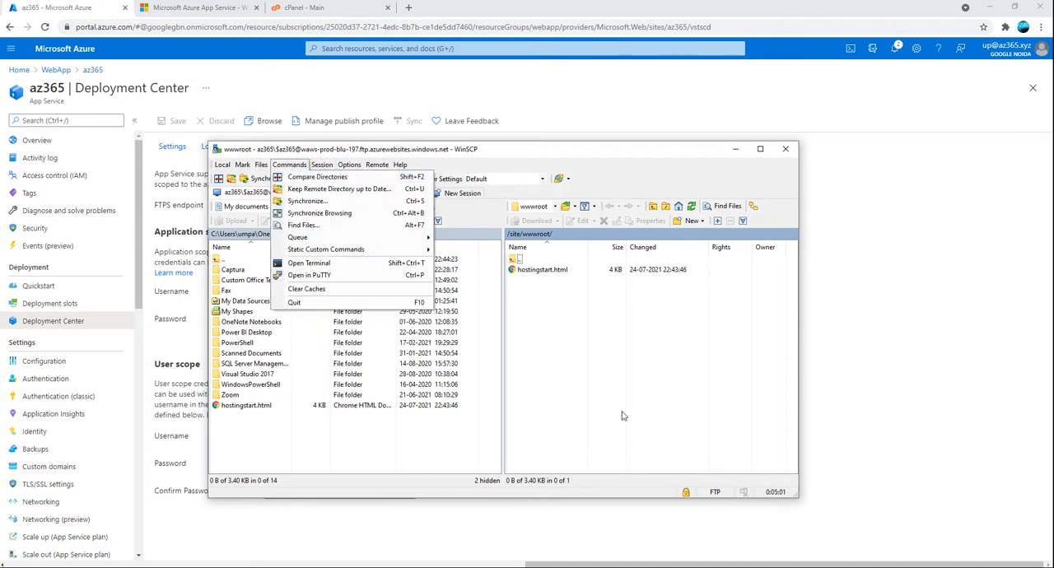
{"action": "left_click", "coordinate": [584, 381]}
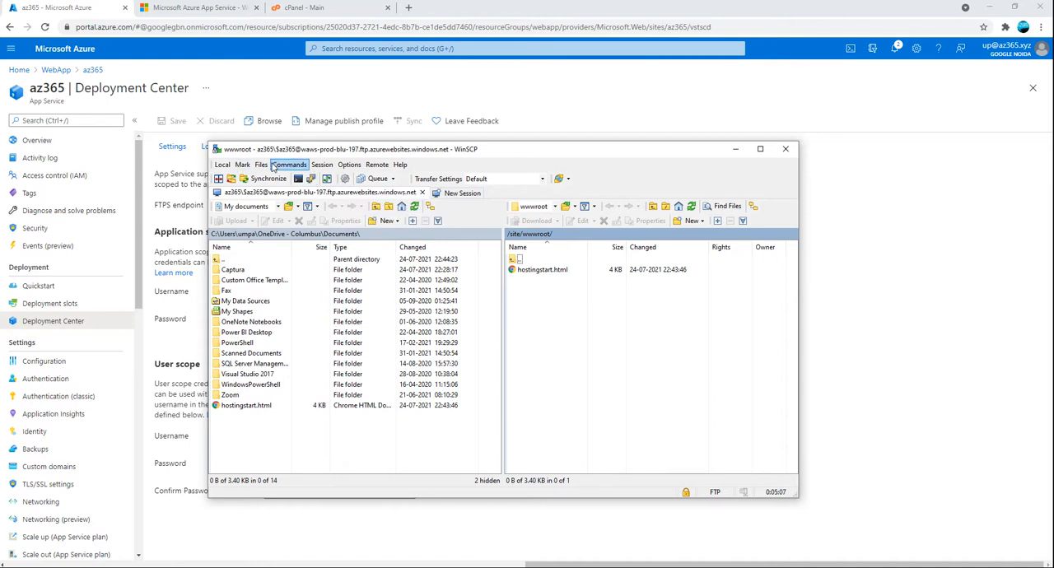
{"action": "left_click", "coordinate": [349, 164]}
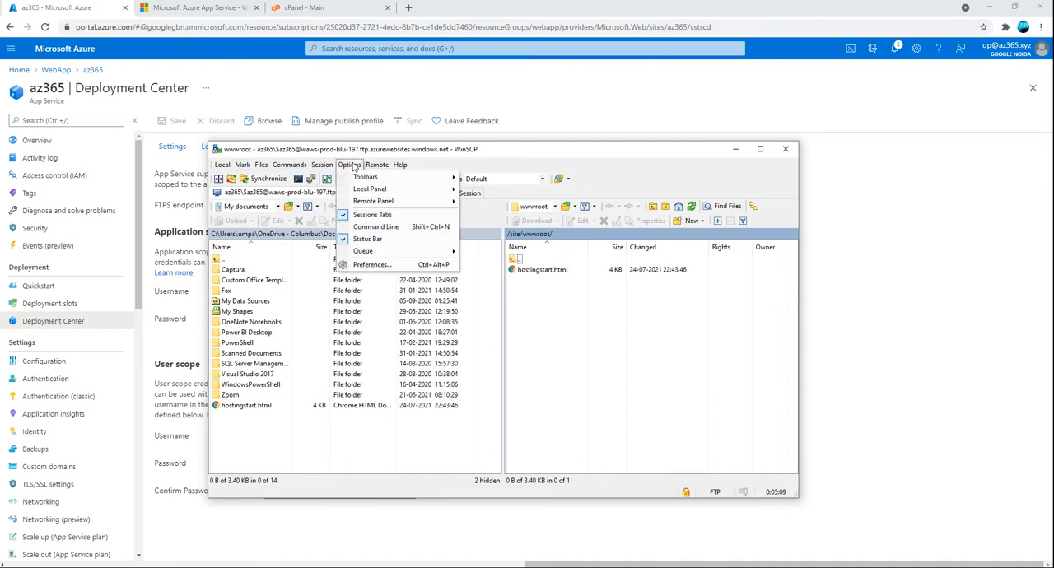
{"action": "left_click", "coordinate": [596, 371]}
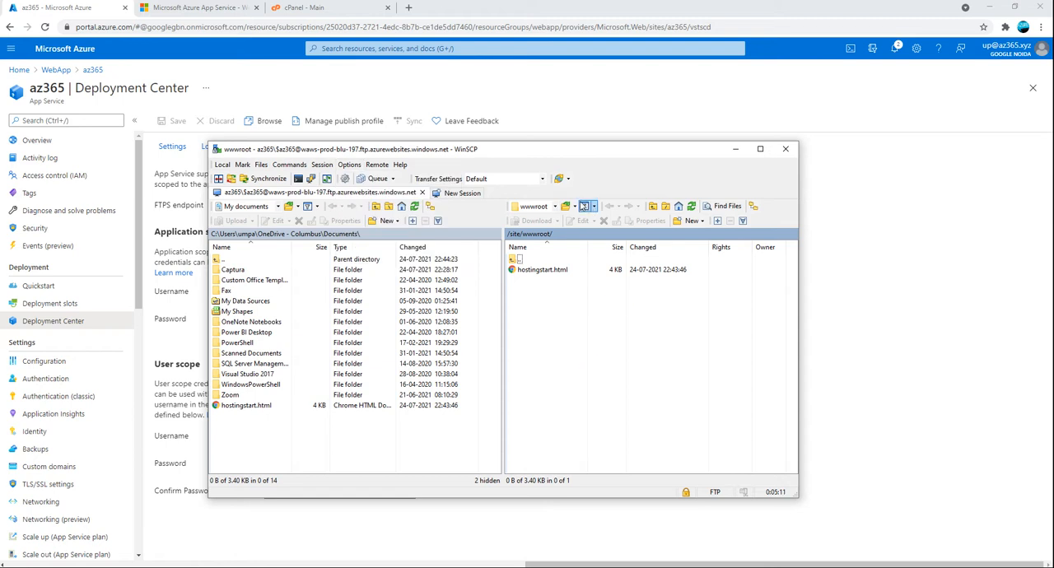
Refresh the remote /site/wwwroot/ directory listing again
{"action": "left_click", "coordinate": [554, 207]}
{"action": "left_click", "coordinate": [566, 207]}
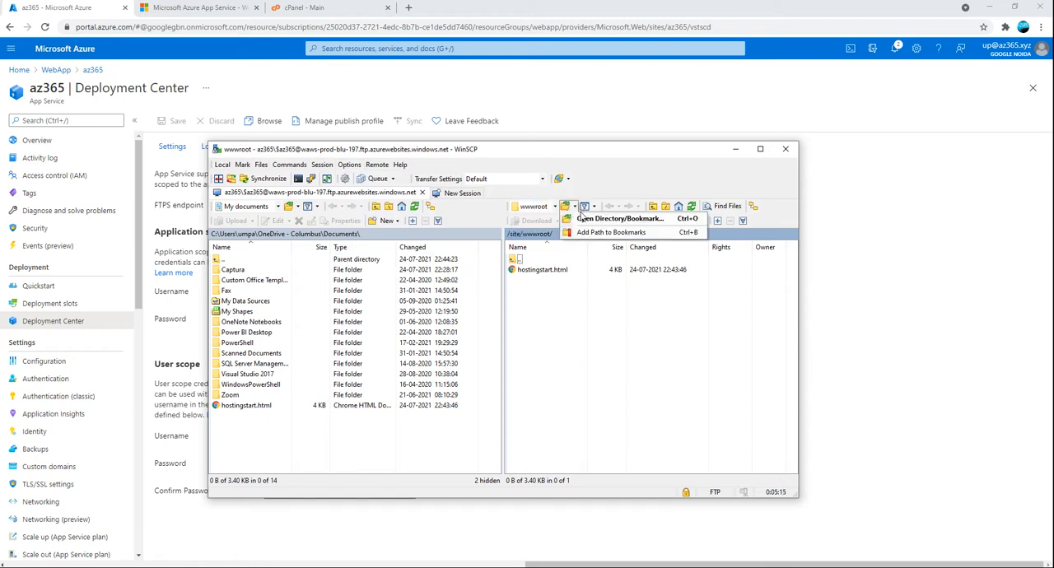
{"action": "mouse_move", "coordinate": [589, 210]}
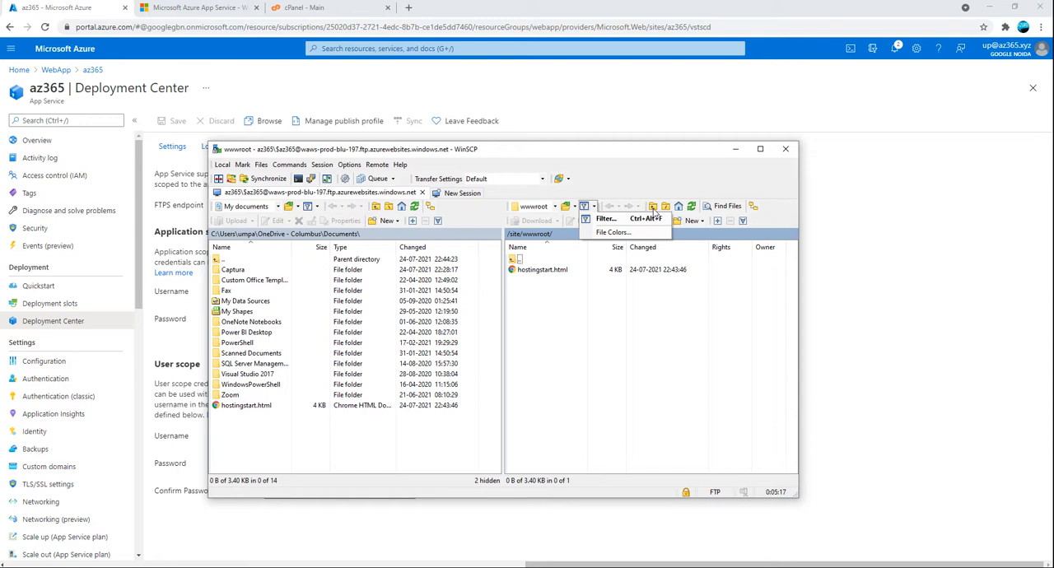
{"action": "left_click", "coordinate": [747, 314]}
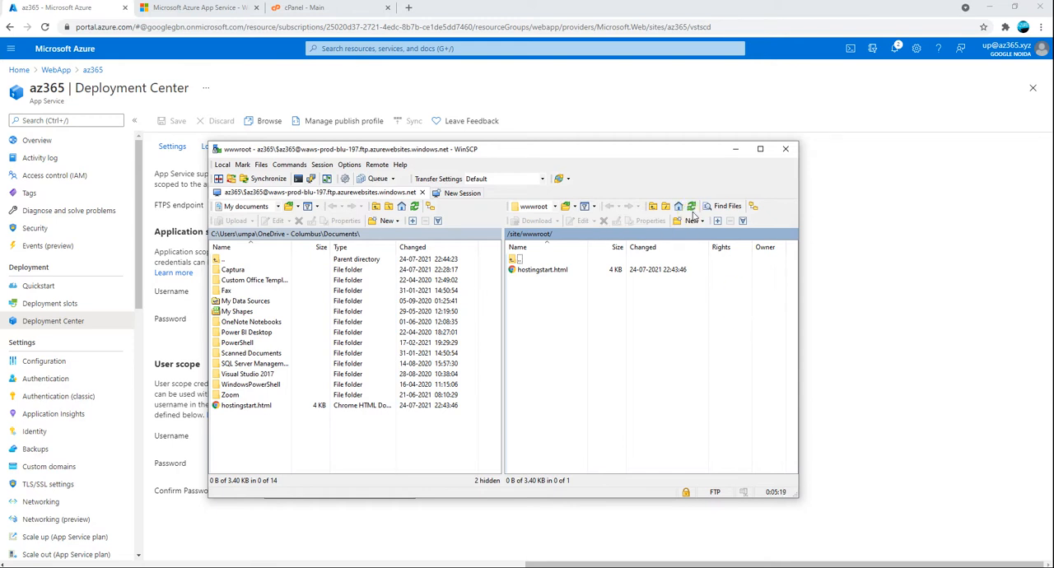
{"action": "left_click", "coordinate": [694, 209]}
{"action": "left_click", "coordinate": [689, 209]}
{"action": "left_click", "coordinate": [226, 166]}
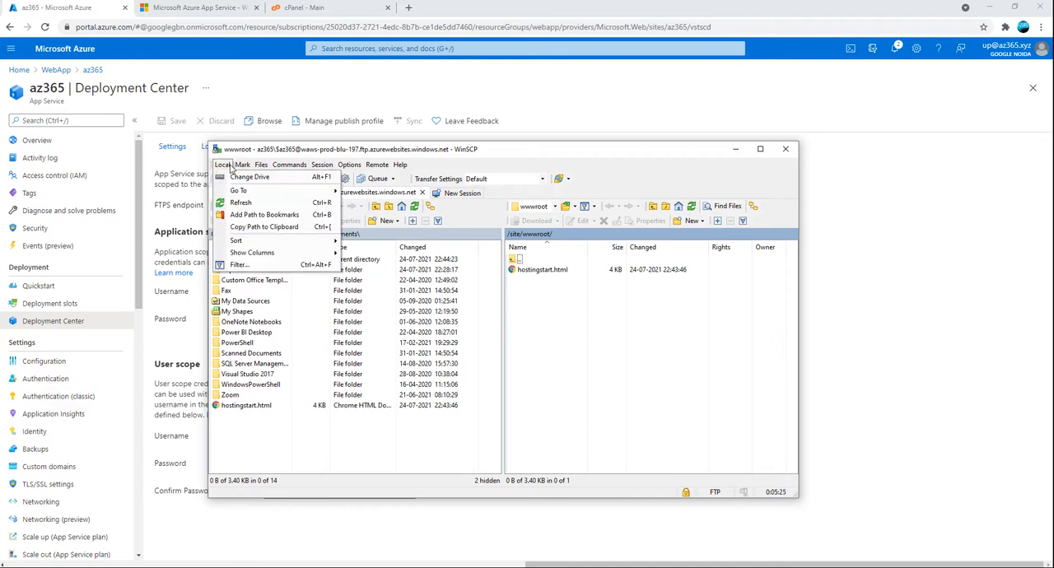
{"action": "mouse_move", "coordinate": [245, 167]}
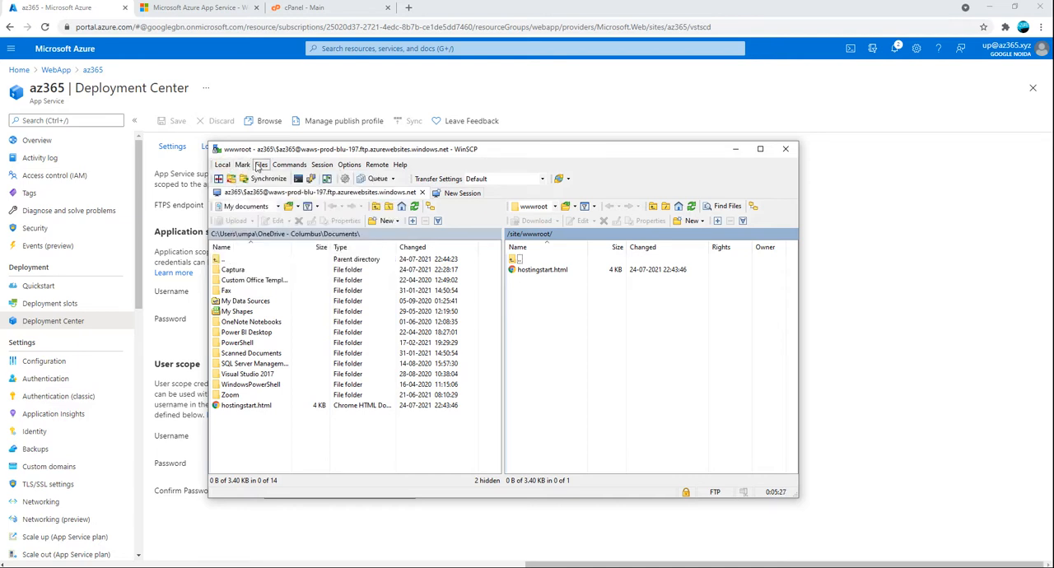
{"action": "mouse_move", "coordinate": [278, 167]}
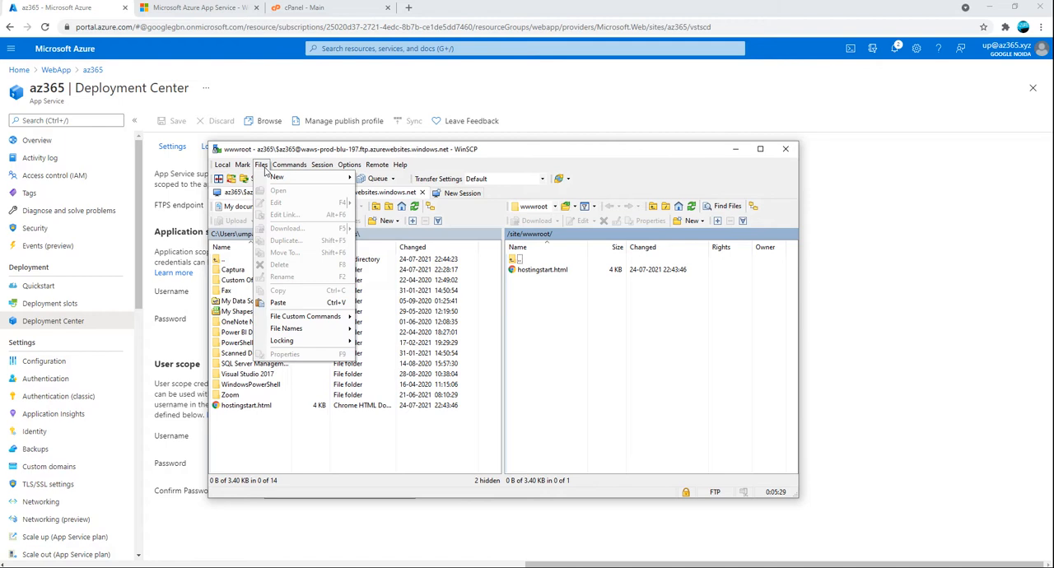
{"action": "mouse_move", "coordinate": [321, 169]}
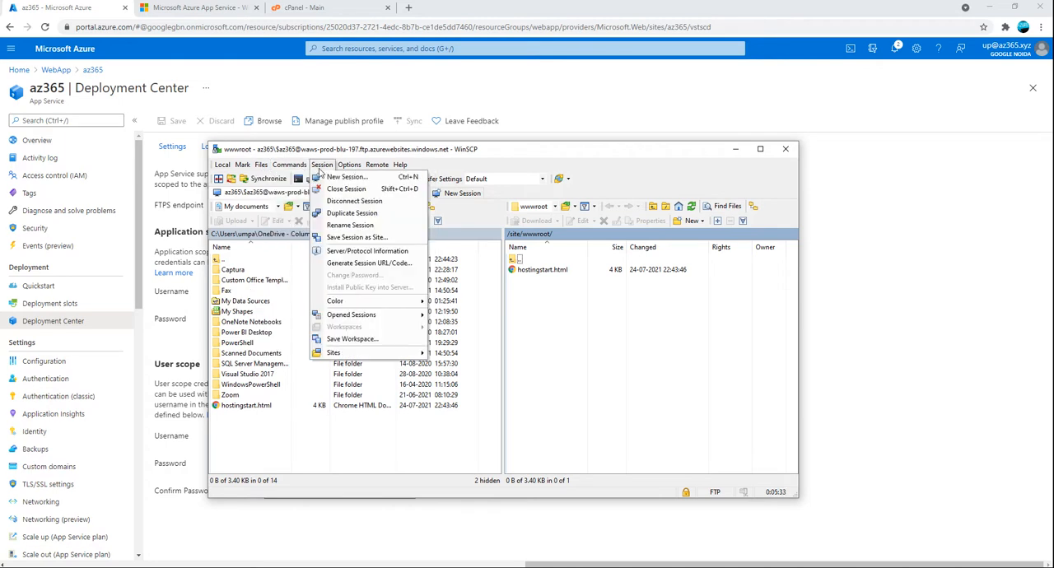
{"action": "left_click", "coordinate": [352, 338]}
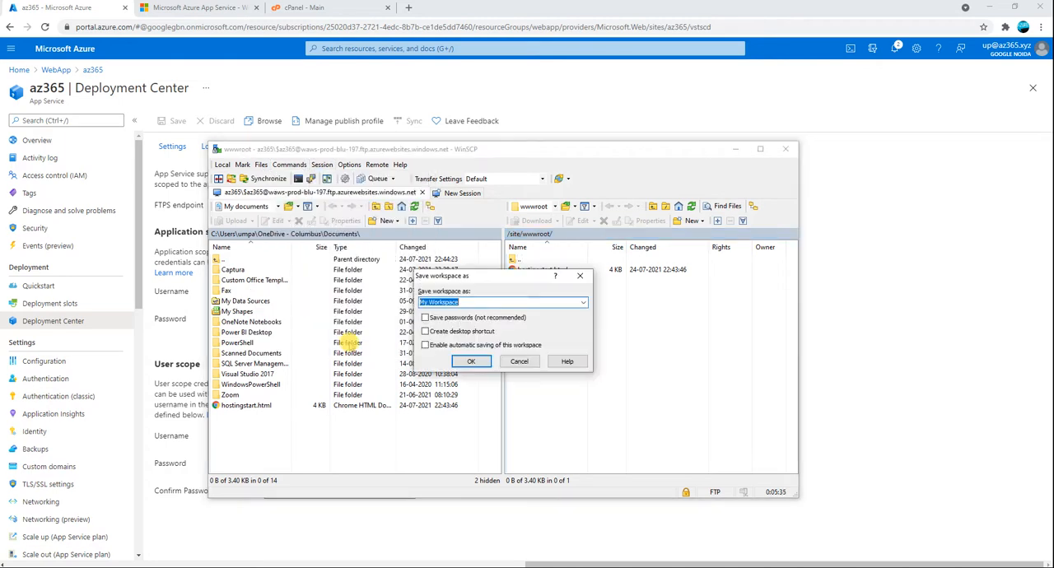
{"action": "left_click", "coordinate": [519, 362]}
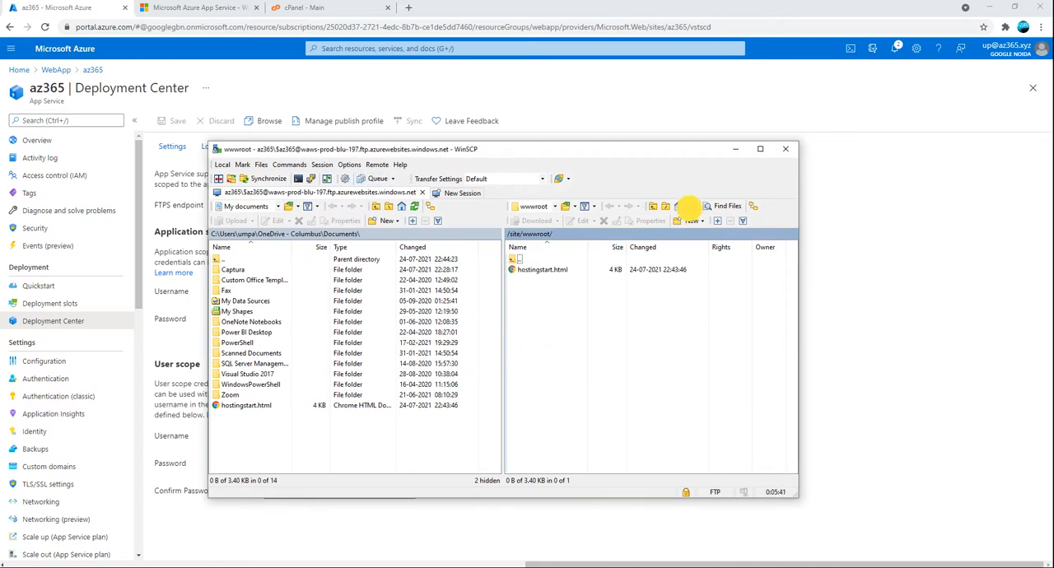
Return to the Azure portal and, from the az365 overview, stop the web app and start it again
{"action": "left_click", "coordinate": [276, 93]}
{"action": "left_click", "coordinate": [36, 141]}
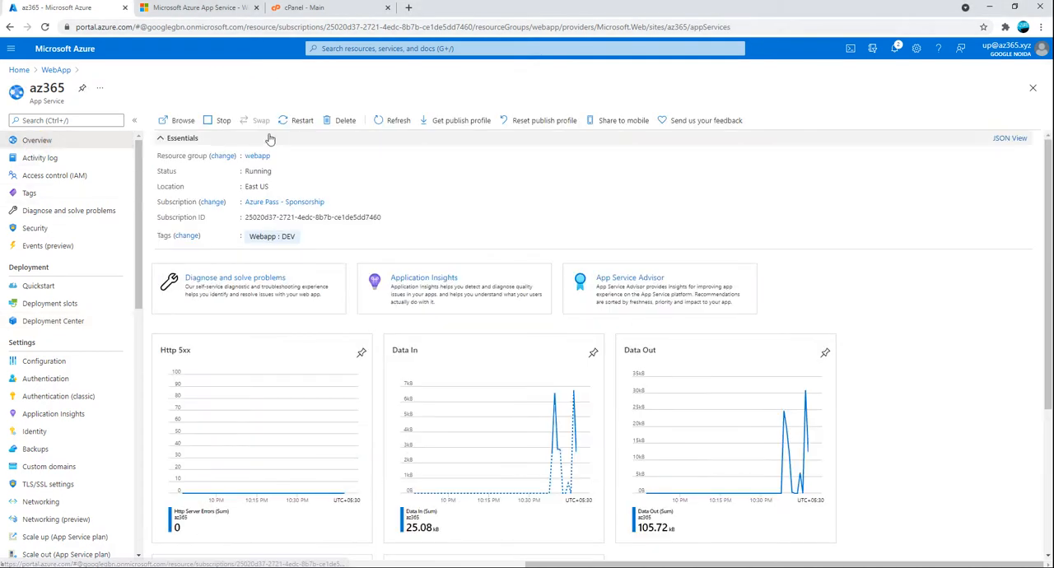
{"action": "left_click", "coordinate": [211, 121]}
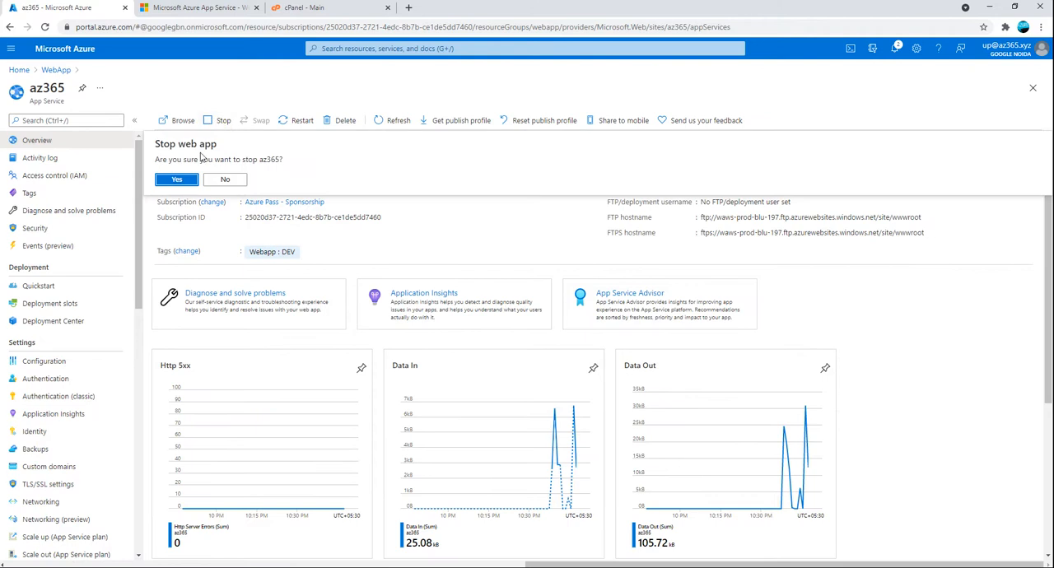
{"action": "left_click", "coordinate": [172, 181]}
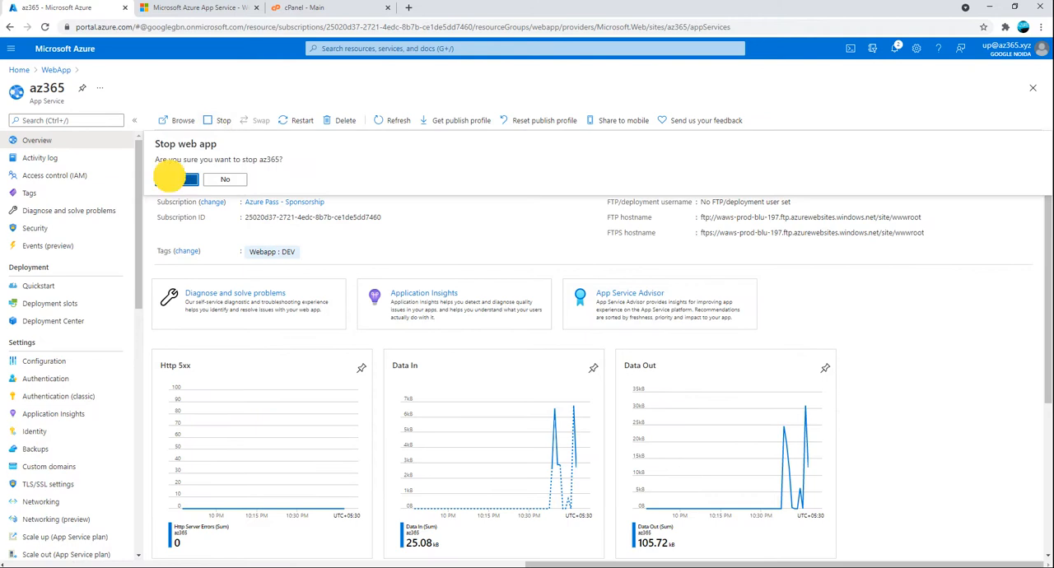
{"action": "left_click", "coordinate": [210, 121]}
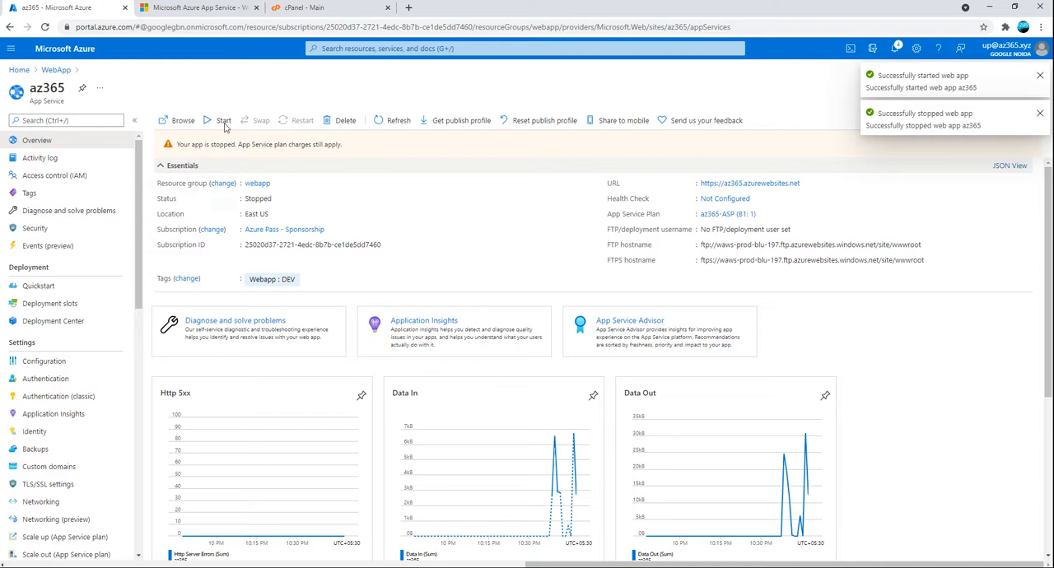
Reload the open az365.azurewebsites.net page to check the start page after the app restart
{"action": "left_click", "coordinate": [171, 10]}
{"action": "left_click", "coordinate": [45, 27]}
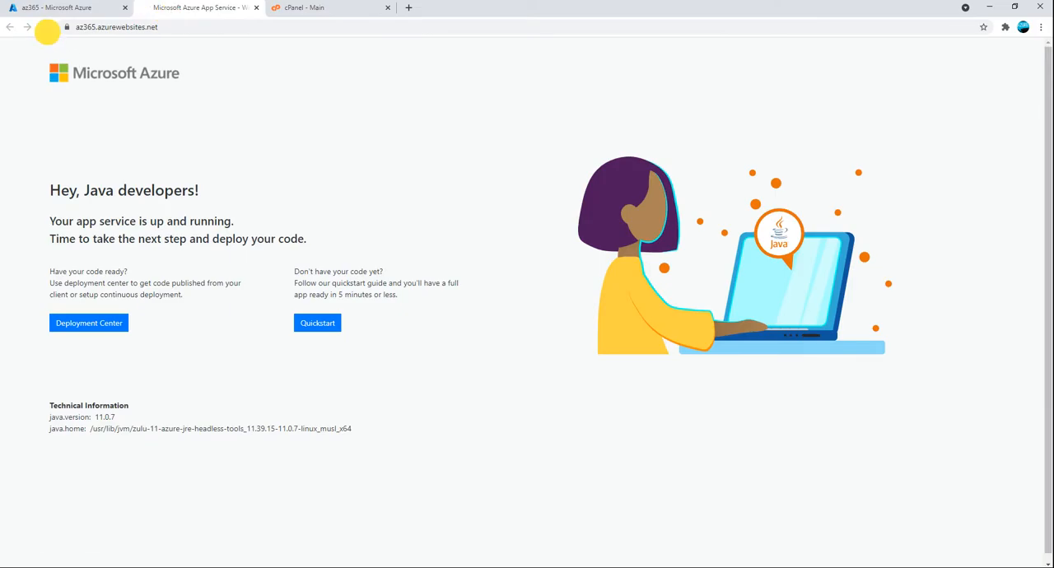
{"action": "left_click", "coordinate": [43, 27]}
{"action": "left_click", "coordinate": [43, 27]}
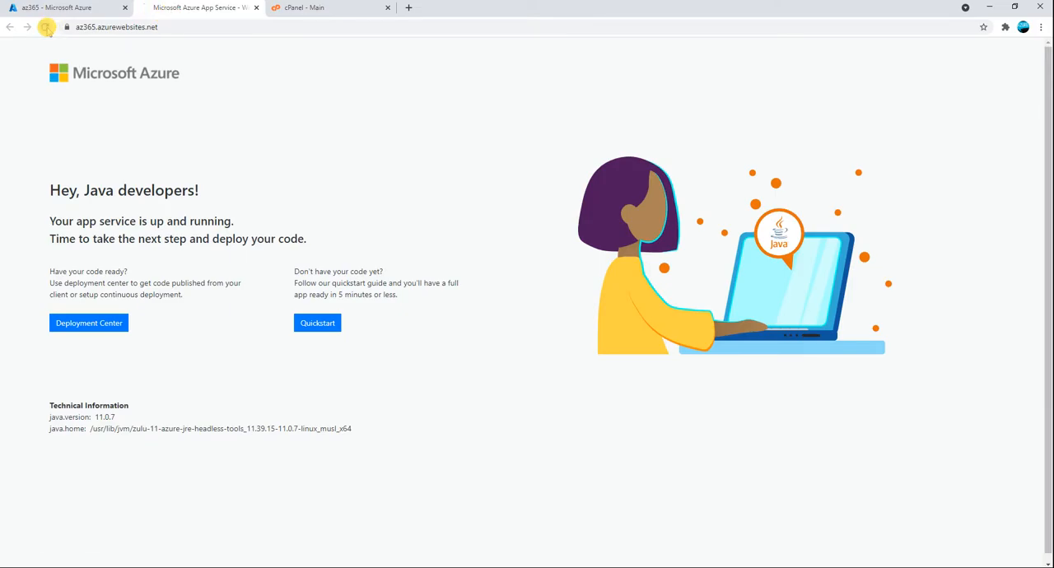
Close the site's page and browse to the az365 web app again from its portal overview
{"action": "left_click", "coordinate": [256, 7]}
{"action": "left_click", "coordinate": [70, 8]}
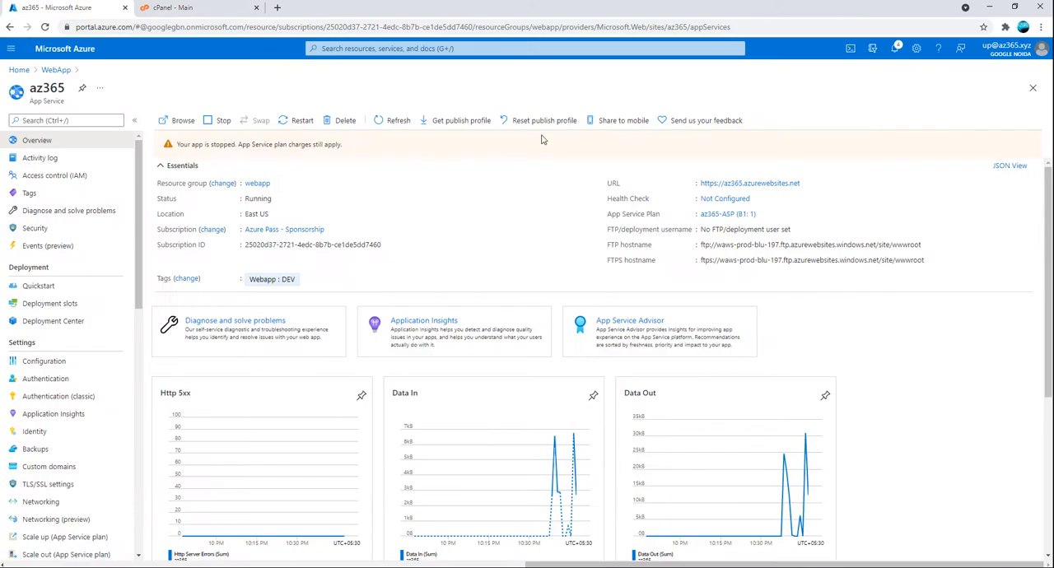
{"action": "left_click", "coordinate": [179, 121]}
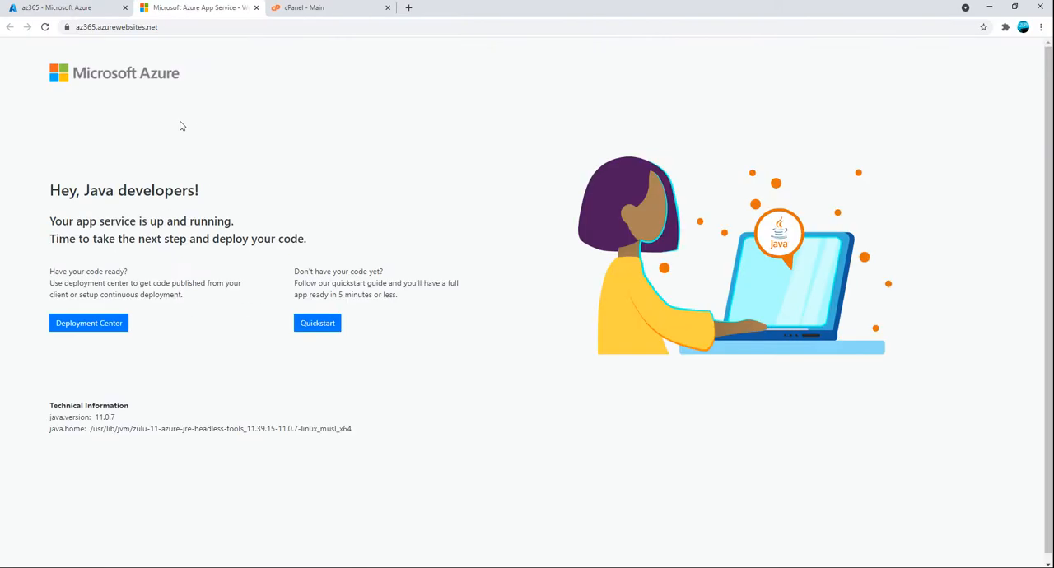
{"action": "left_click", "coordinate": [176, 27]}
{"action": "key", "text": "ctrl+c"}
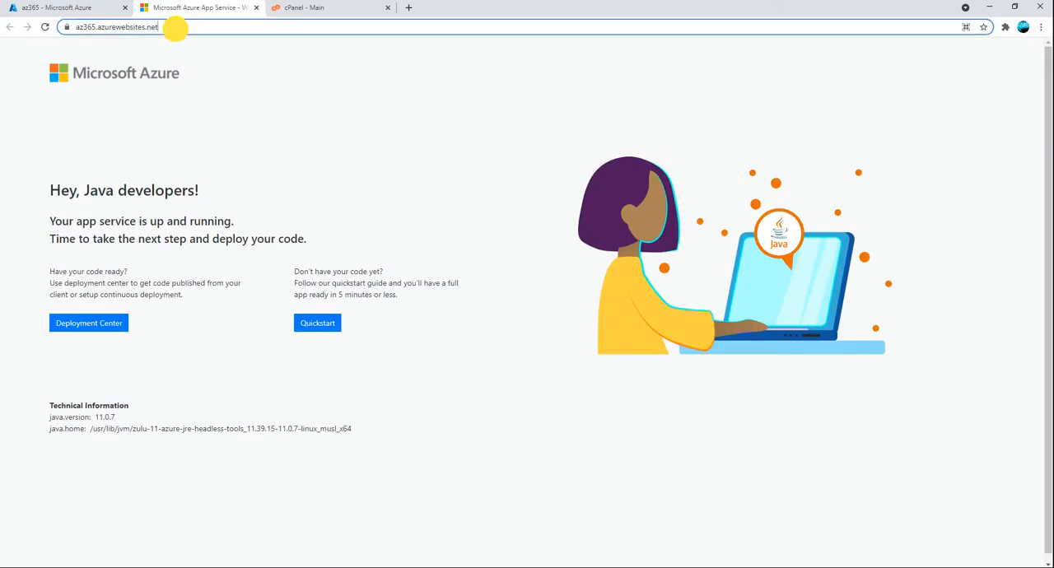
{"action": "left_click", "coordinate": [1041, 26]}
{"action": "left_click", "coordinate": [953, 69]}
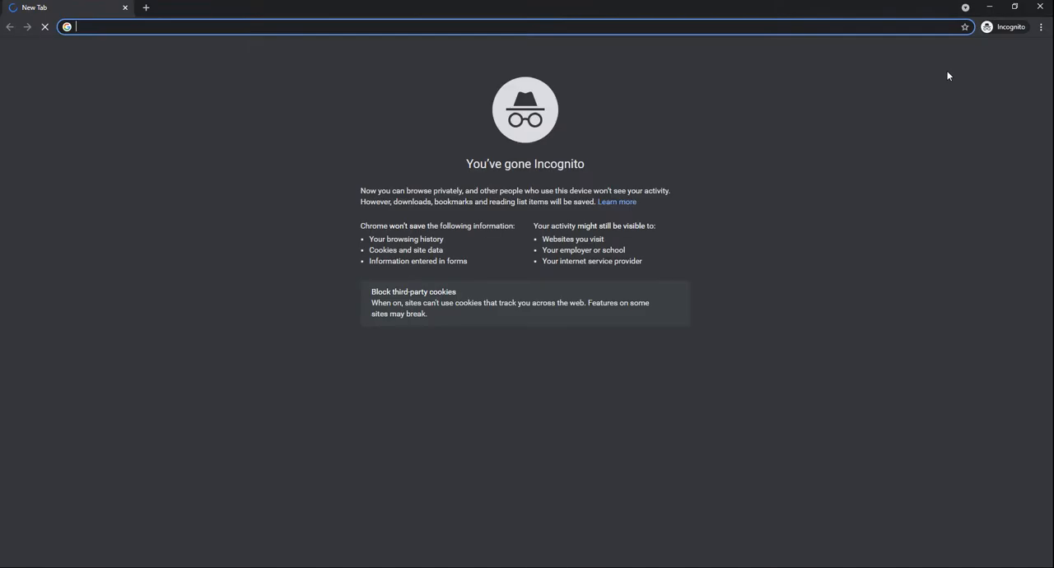
{"action": "key", "text": "ctrl+v"}
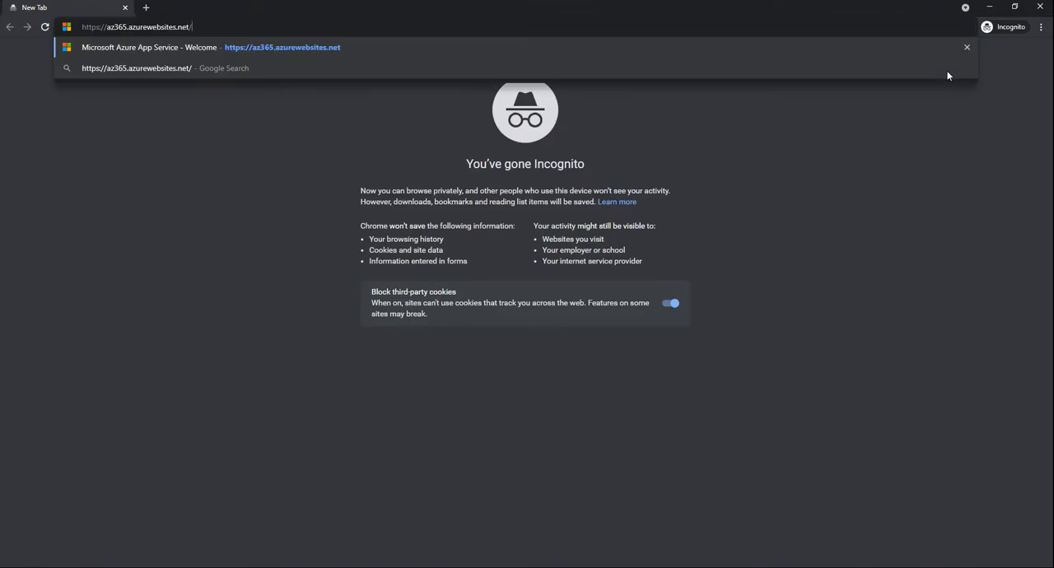
{"action": "key", "text": "Return"}
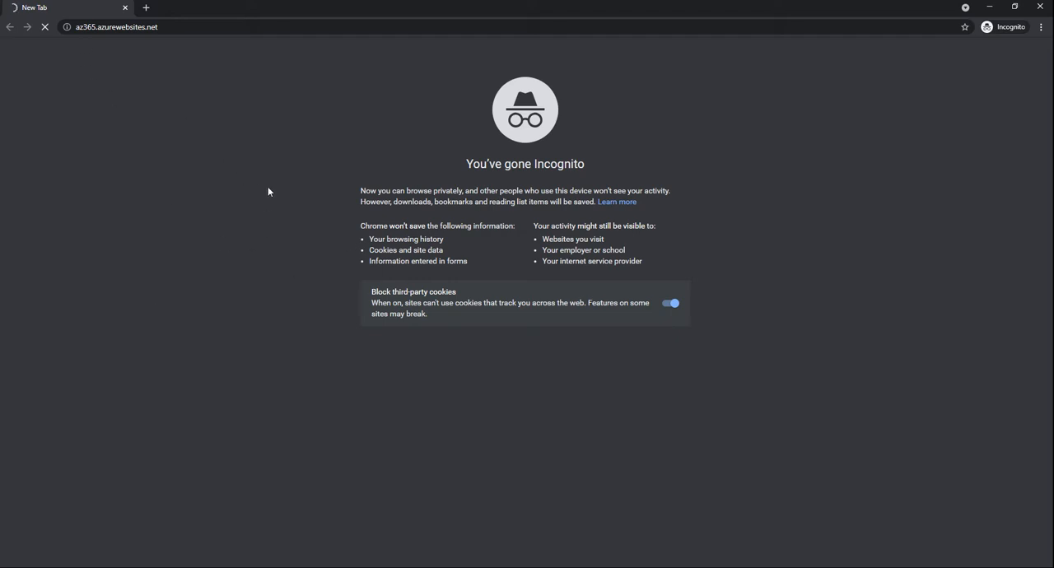
{"action": "left_click_drag", "start_coordinate": [177, 13], "coordinate": [269, 128]}
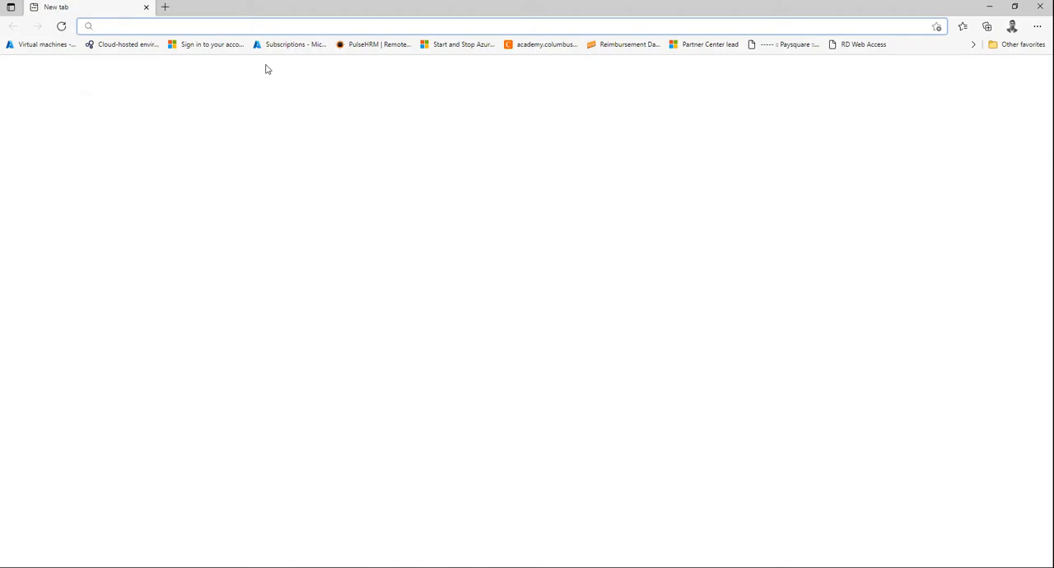
{"action": "key", "text": "ctrl+v"}
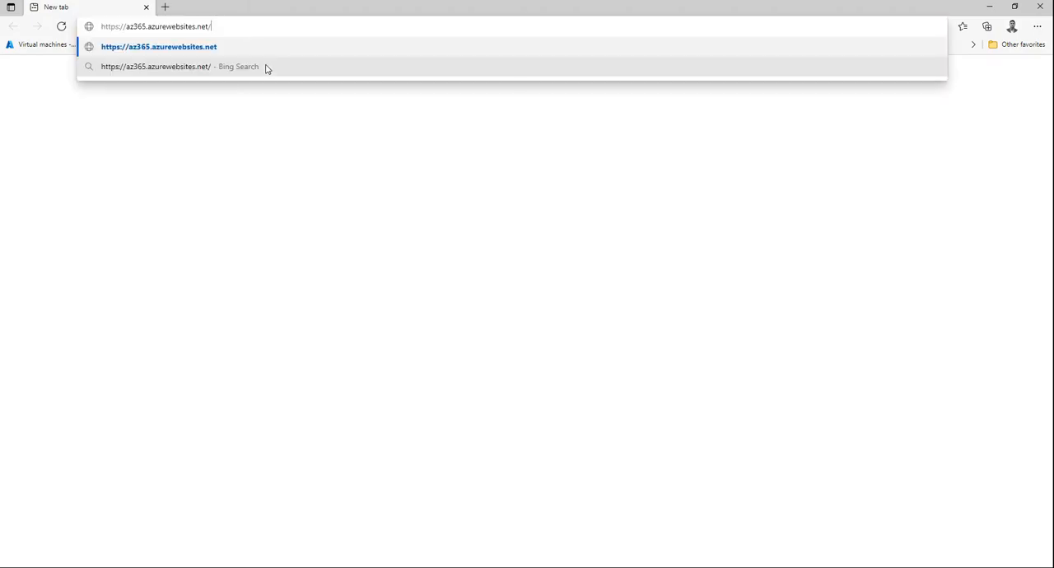
{"action": "key", "text": "Return"}
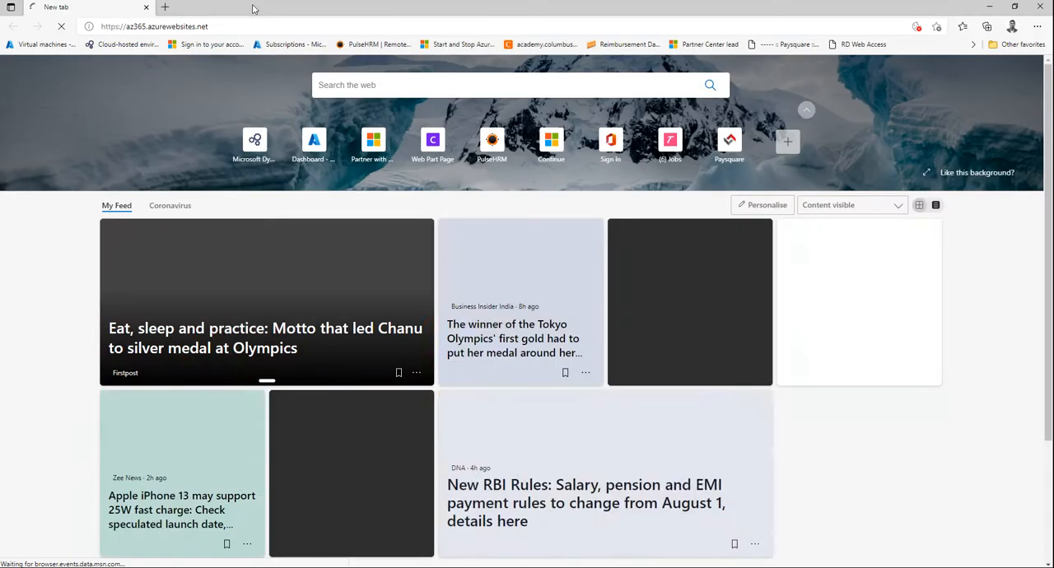
{"action": "left_click_drag", "start_coordinate": [253, 6], "coordinate": [548, 78]}
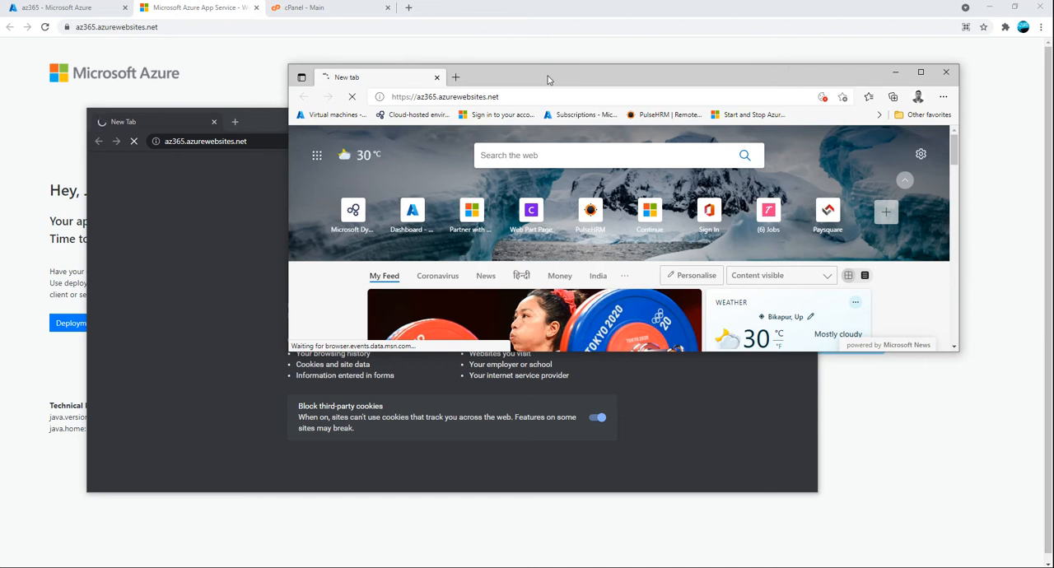
Return to the az365 overview in the Azure portal, check the site's start page in the Incognito and Edge windows, and close both windows
{"action": "left_click", "coordinate": [43, 10]}
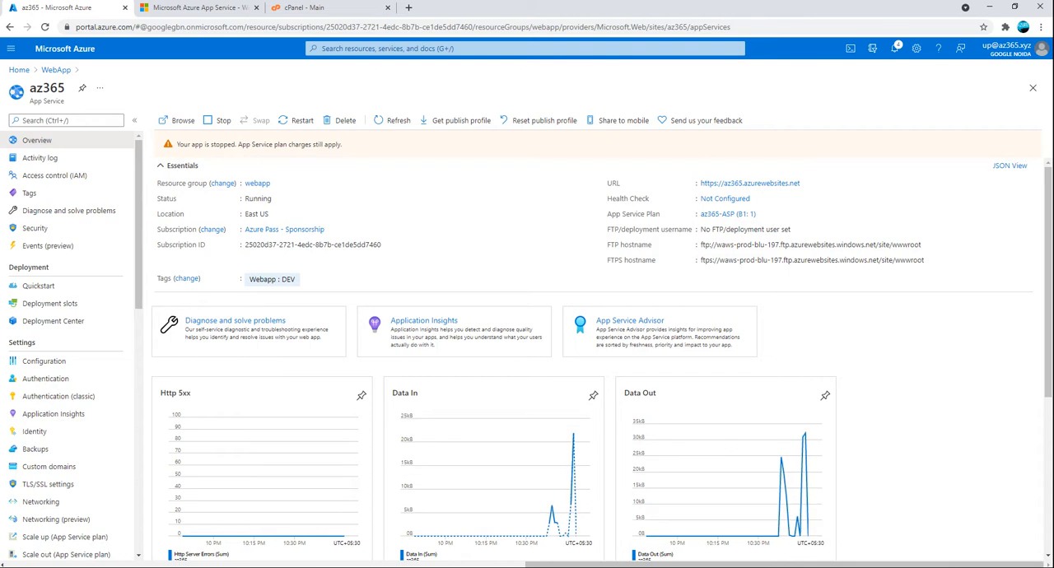
{"action": "left_click", "coordinate": [270, 537]}
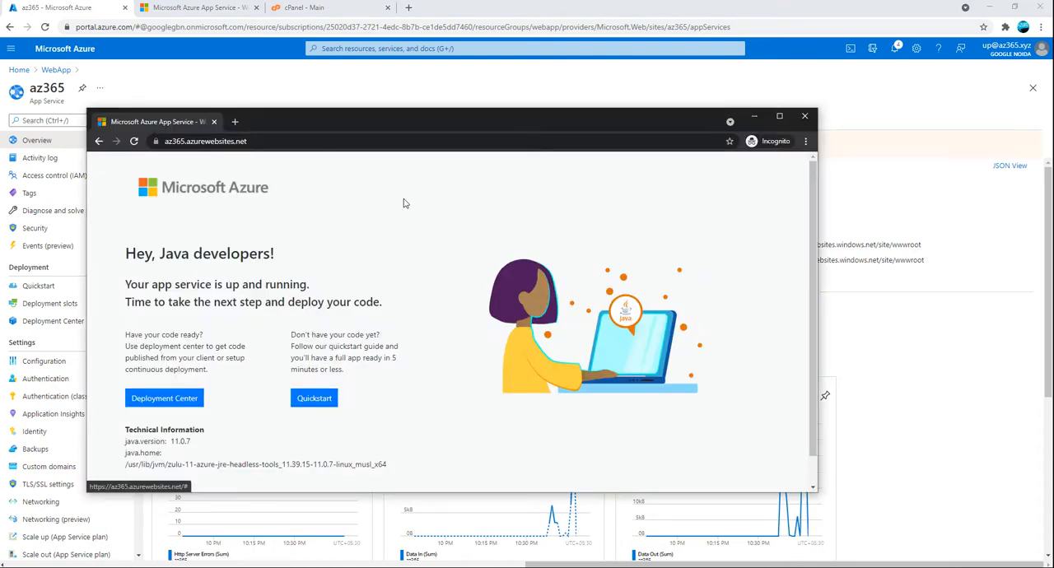
{"action": "left_click", "coordinate": [270, 566]}
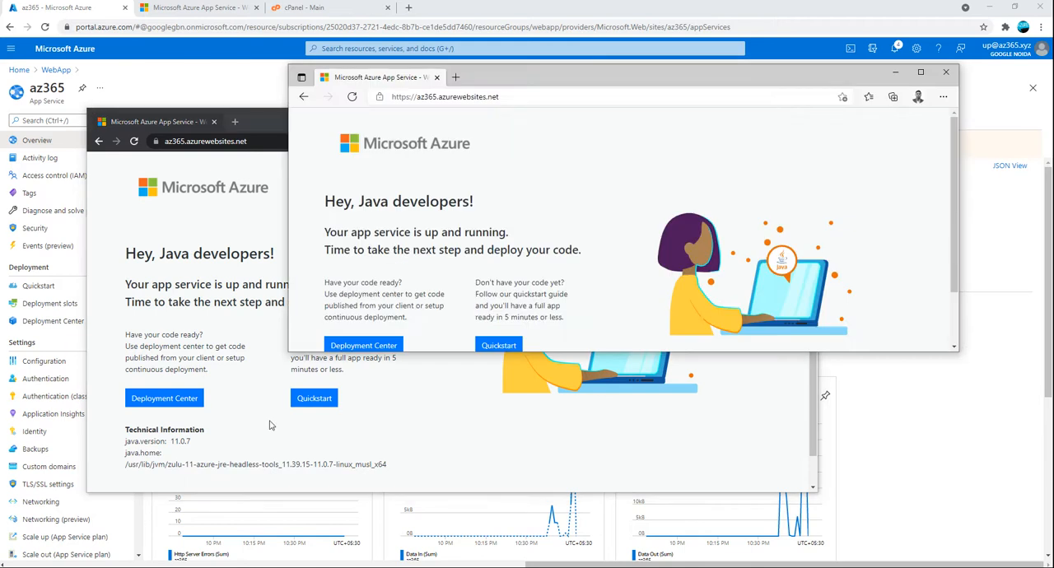
{"action": "left_click", "coordinate": [946, 72]}
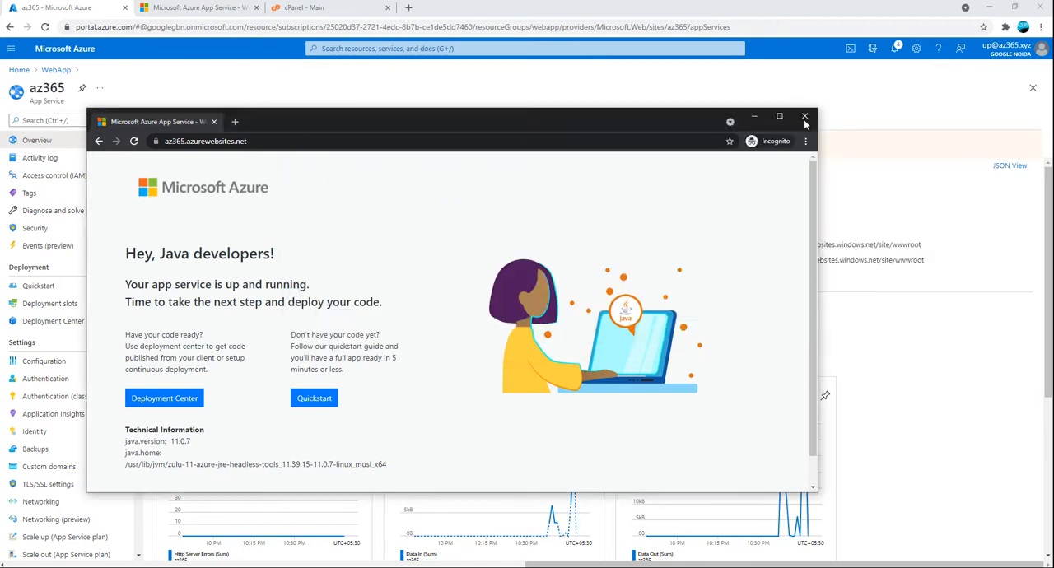
{"action": "left_click", "coordinate": [805, 120]}
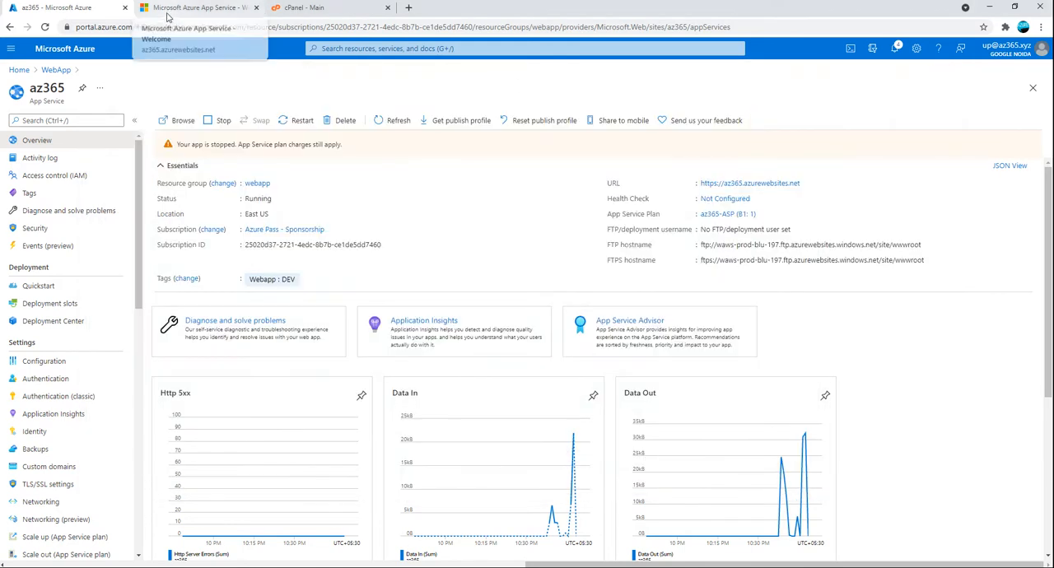
Switch to WinSCP and view the available transfer settings presets, leaving the selection at Default
{"action": "left_click", "coordinate": [692, 566]}
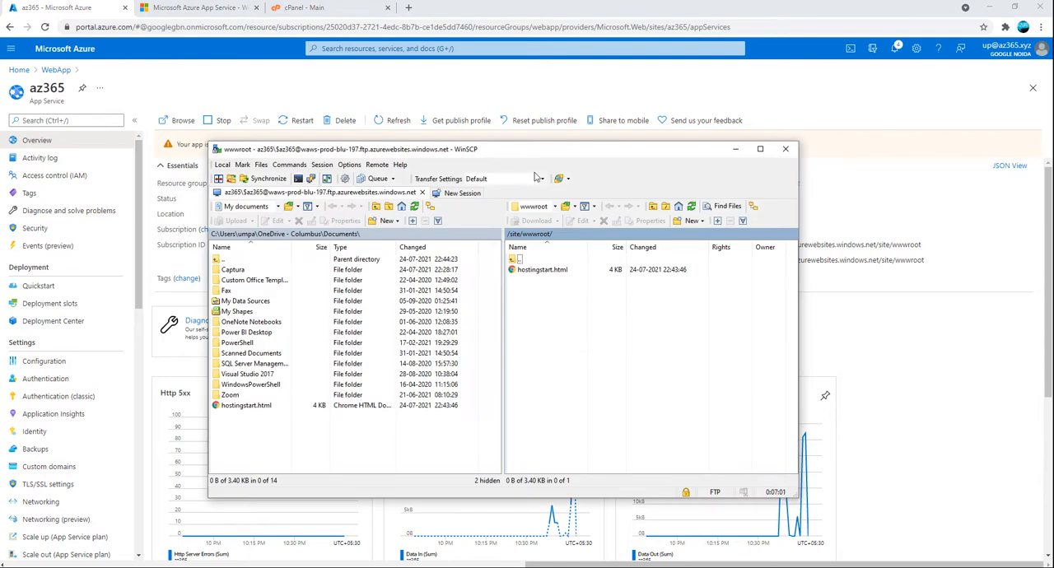
{"action": "left_click", "coordinate": [539, 177]}
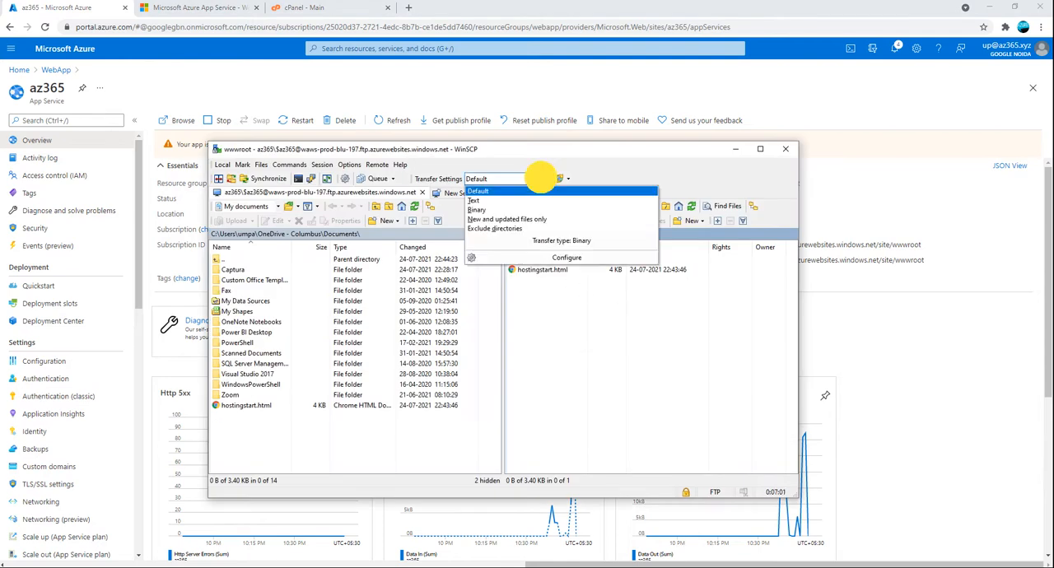
{"action": "left_click", "coordinate": [579, 382]}
Inspect the common and checksum properties of the remote hostingstart.html without changing them, and refresh the /site/wwwroot listing
{"action": "left_click", "coordinate": [551, 275]}
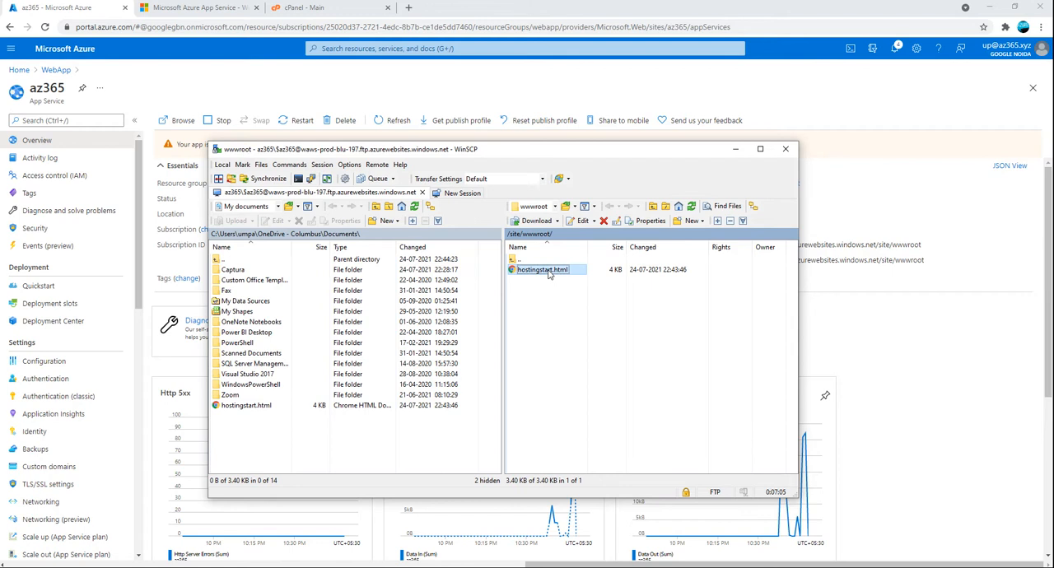
{"action": "left_click", "coordinate": [650, 221]}
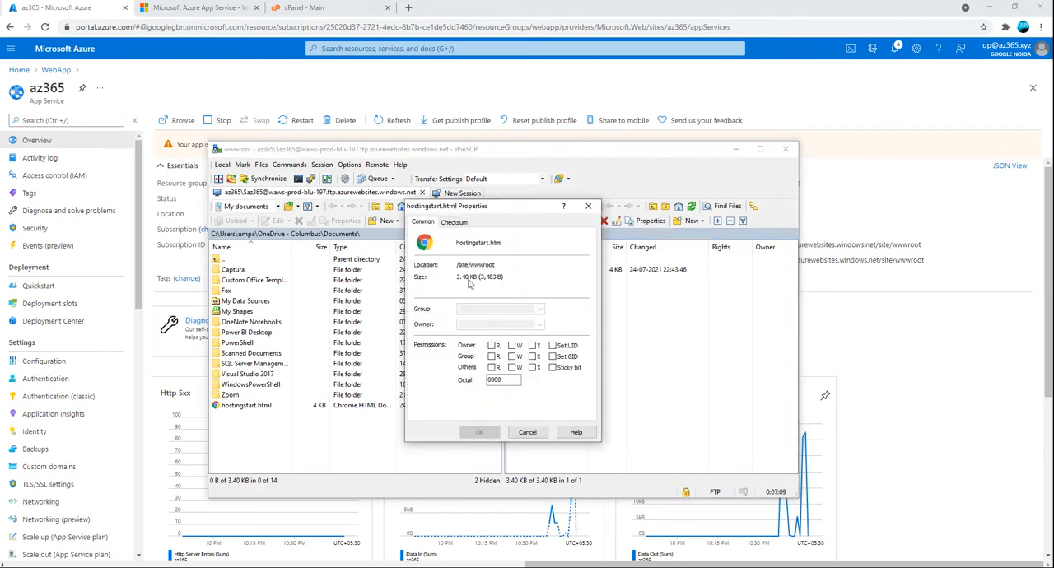
{"action": "left_click", "coordinate": [454, 222]}
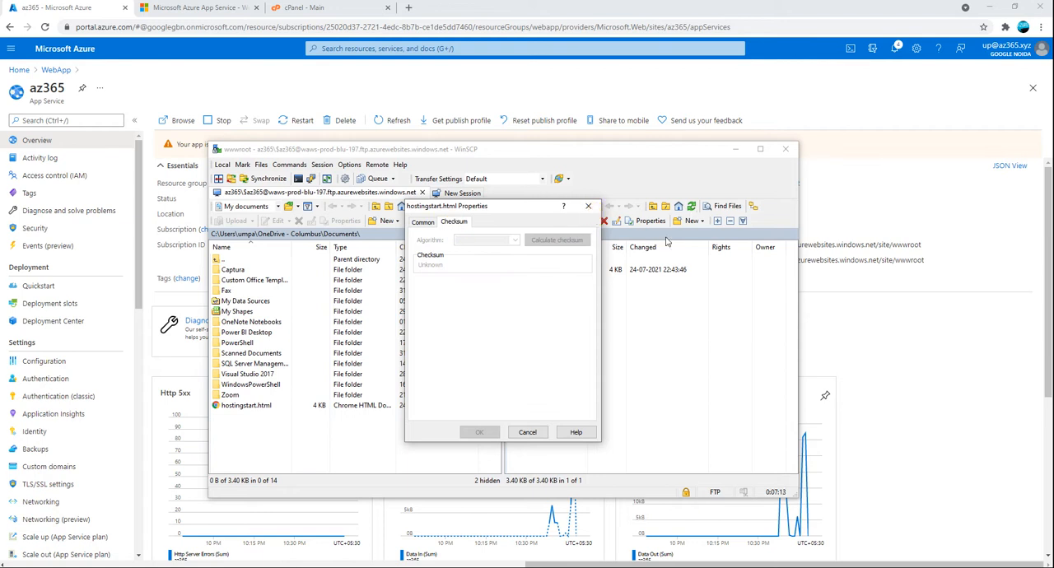
{"action": "left_click", "coordinate": [588, 206]}
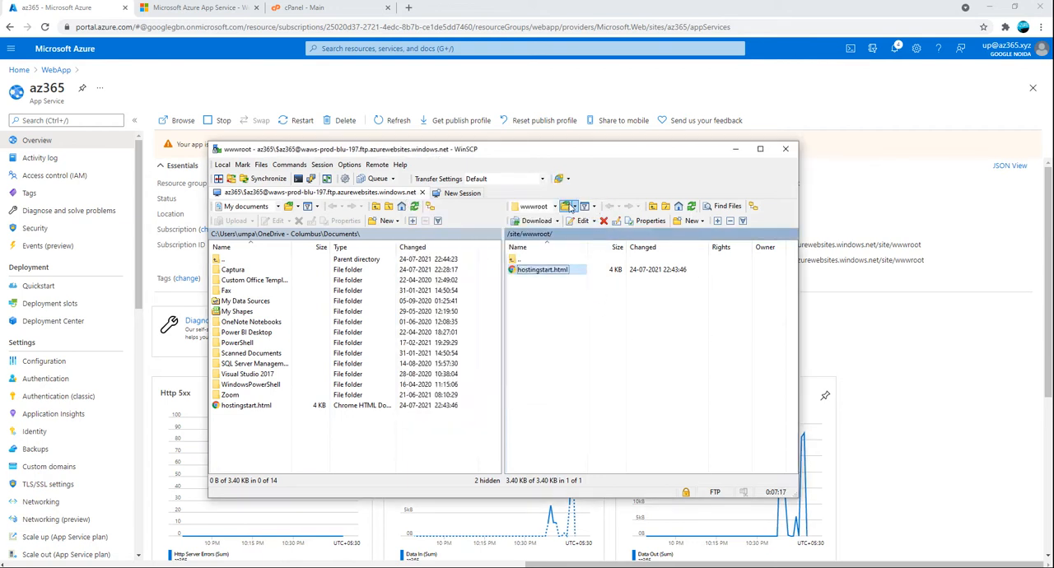
{"action": "left_click", "coordinate": [694, 209]}
{"action": "left_click", "coordinate": [694, 210]}
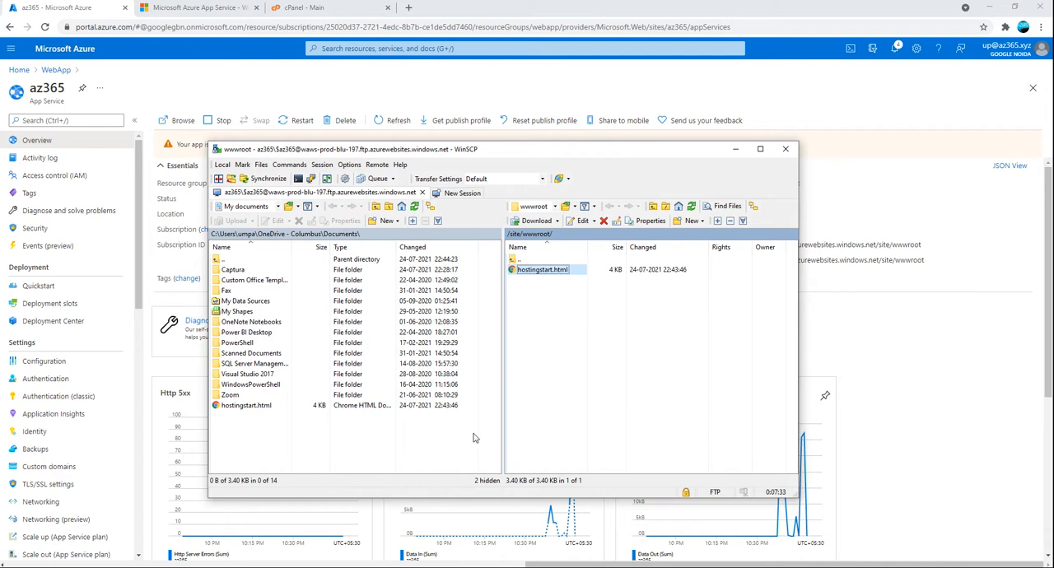
Switch to the Azure portal in Chrome, reload it and the live az365.azurewebsites.net page, and return to the az365 overview
{"action": "left_click", "coordinate": [273, 87]}
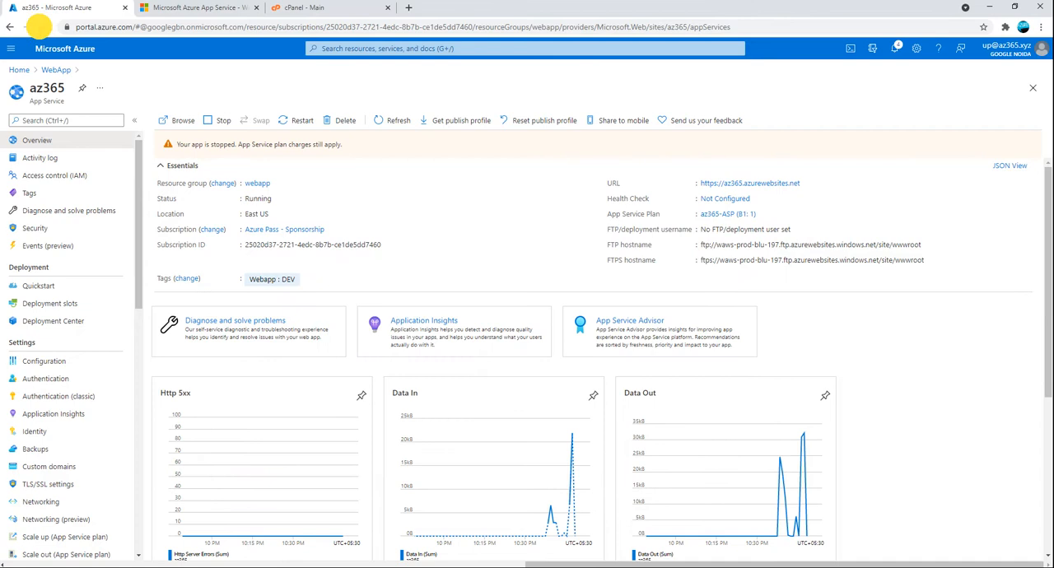
{"action": "left_click", "coordinate": [45, 26]}
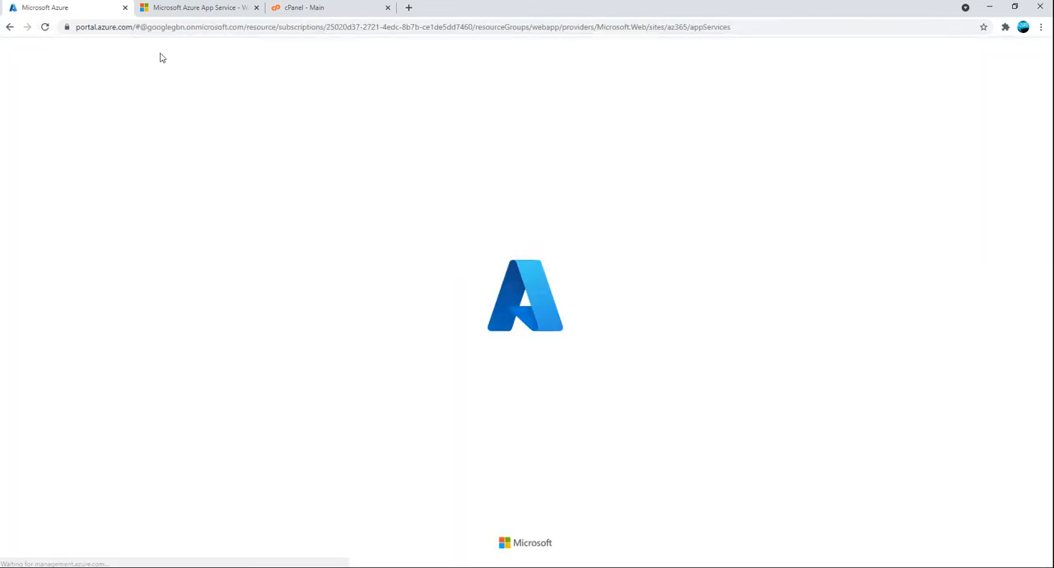
{"action": "left_click", "coordinate": [157, 8]}
{"action": "left_click", "coordinate": [45, 28]}
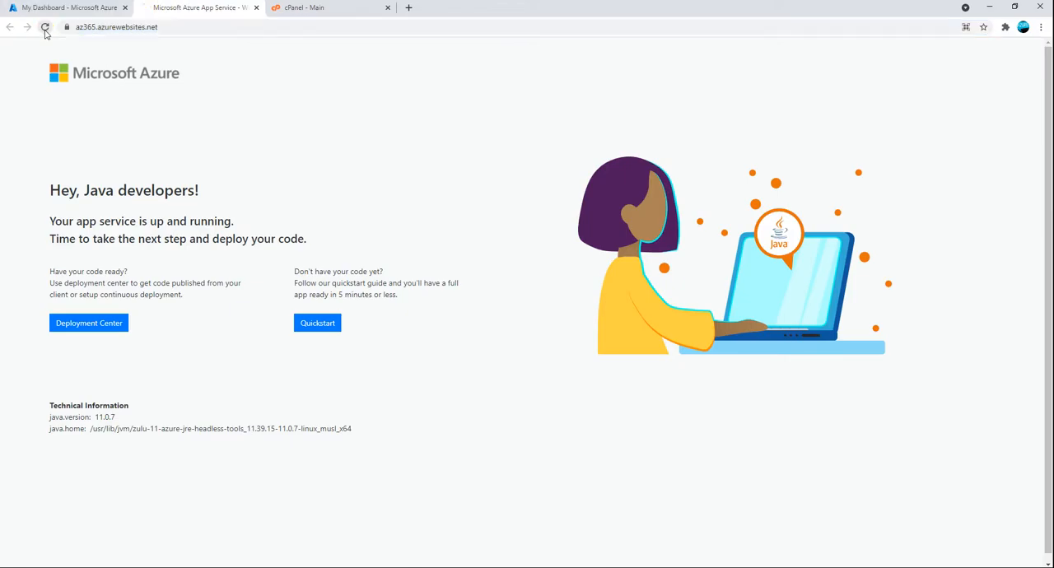
{"action": "left_click", "coordinate": [44, 27]}
{"action": "left_click", "coordinate": [60, 7]}
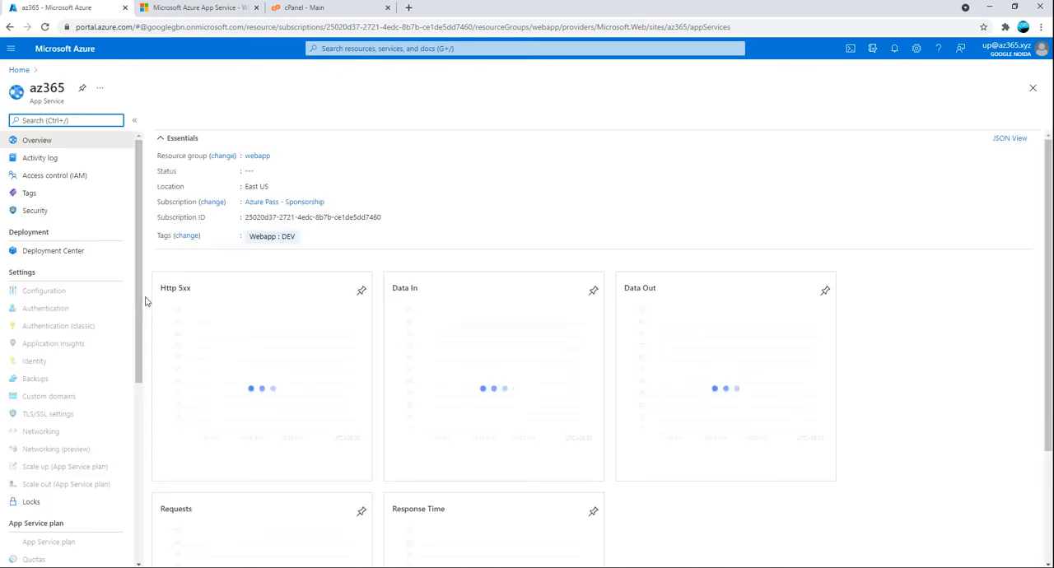
Look through the az365 service menu, reload the live site several times to check its start page, and return to the portal
{"action": "left_click_drag", "start_coordinate": [139, 304], "coordinate": [133, 558]}
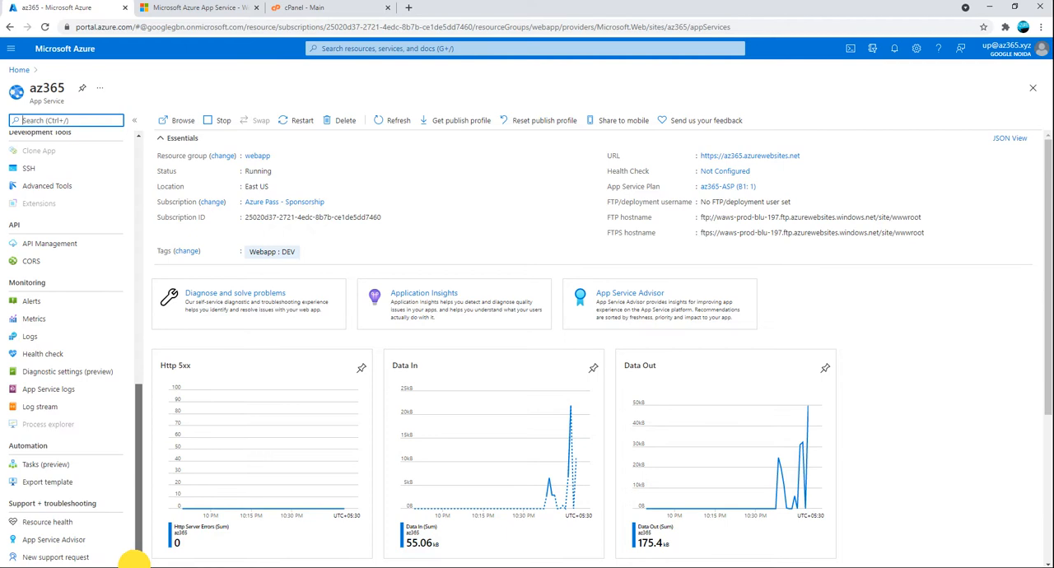
{"action": "left_click_drag", "start_coordinate": [134, 566], "coordinate": [117, 495]}
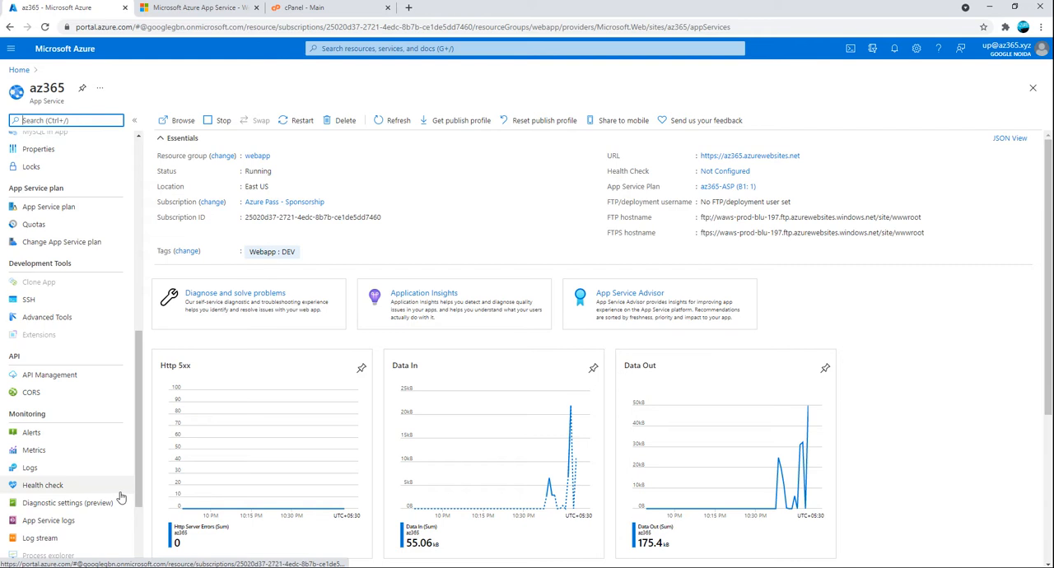
{"action": "left_click", "coordinate": [276, 7]}
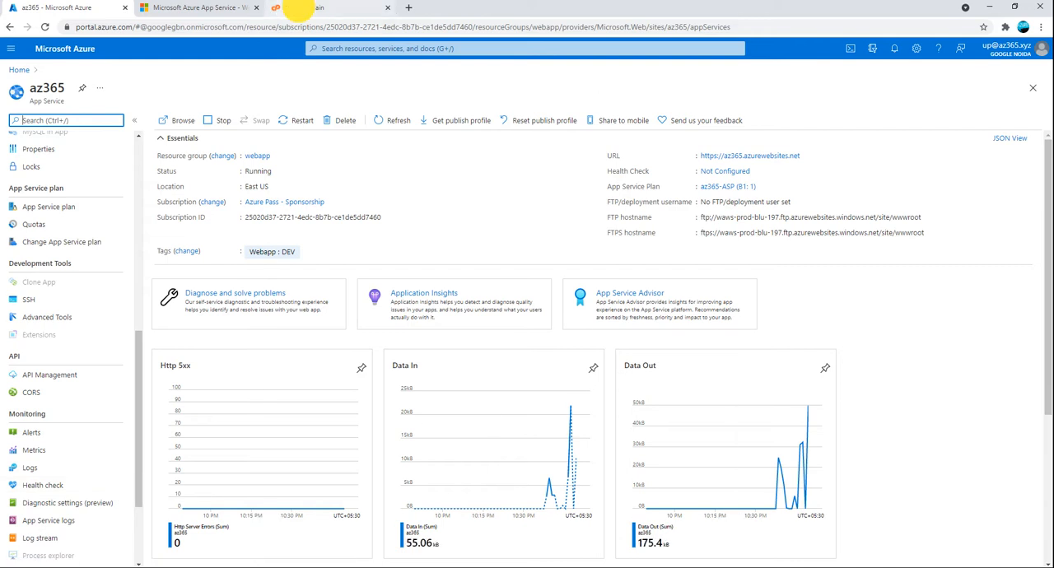
{"action": "left_click", "coordinate": [207, 7]}
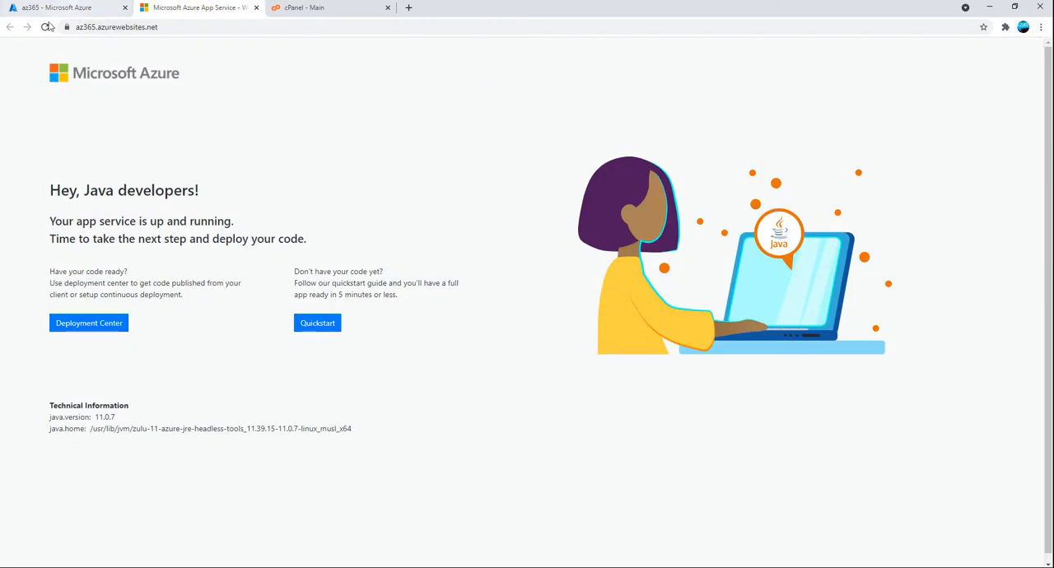
{"action": "left_click", "coordinate": [45, 27]}
{"action": "left_click", "coordinate": [45, 27]}
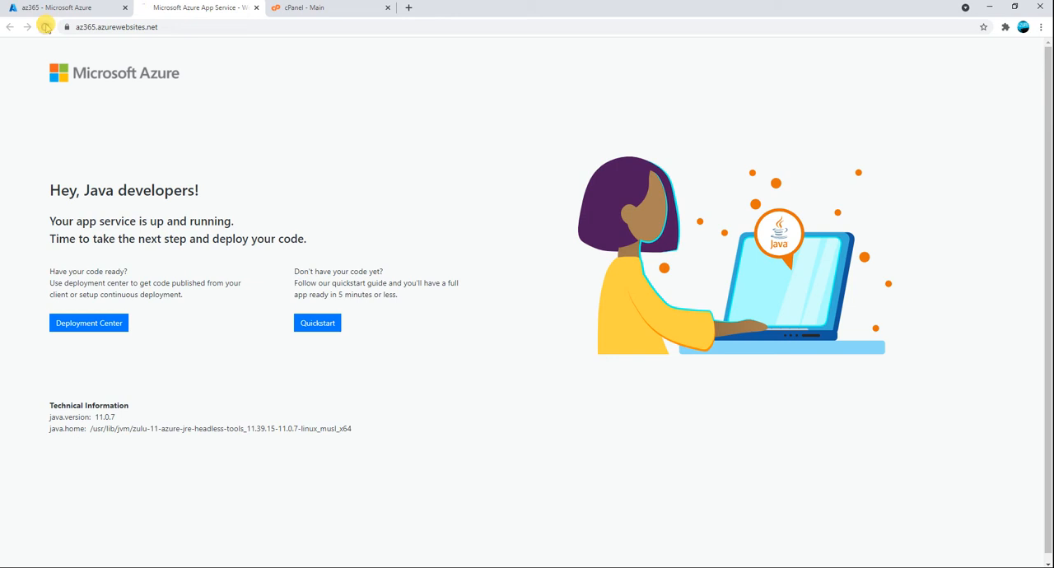
{"action": "left_click", "coordinate": [45, 27]}
{"action": "left_click", "coordinate": [46, 27]}
{"action": "left_click", "coordinate": [71, 8]}
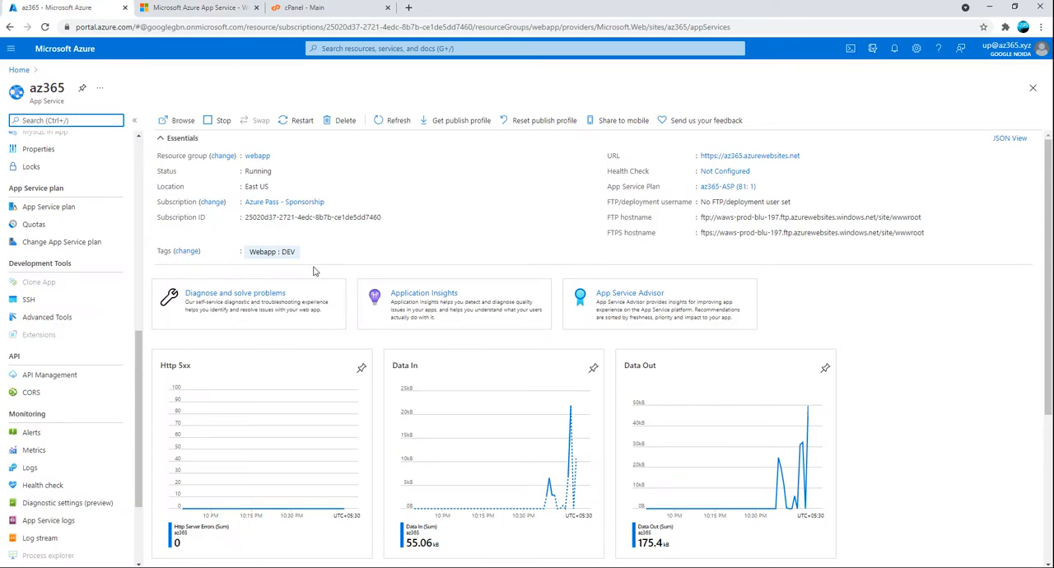
{"action": "left_click", "coordinate": [170, 8]}
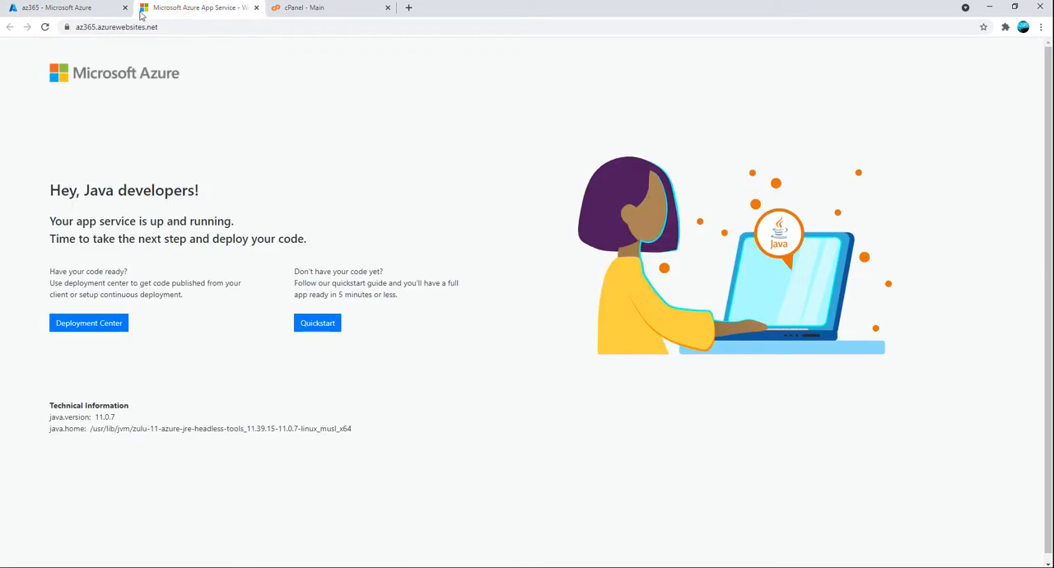
{"action": "left_click", "coordinate": [97, 8]}
{"action": "left_click", "coordinate": [161, 10]}
{"action": "left_click", "coordinate": [87, 10]}
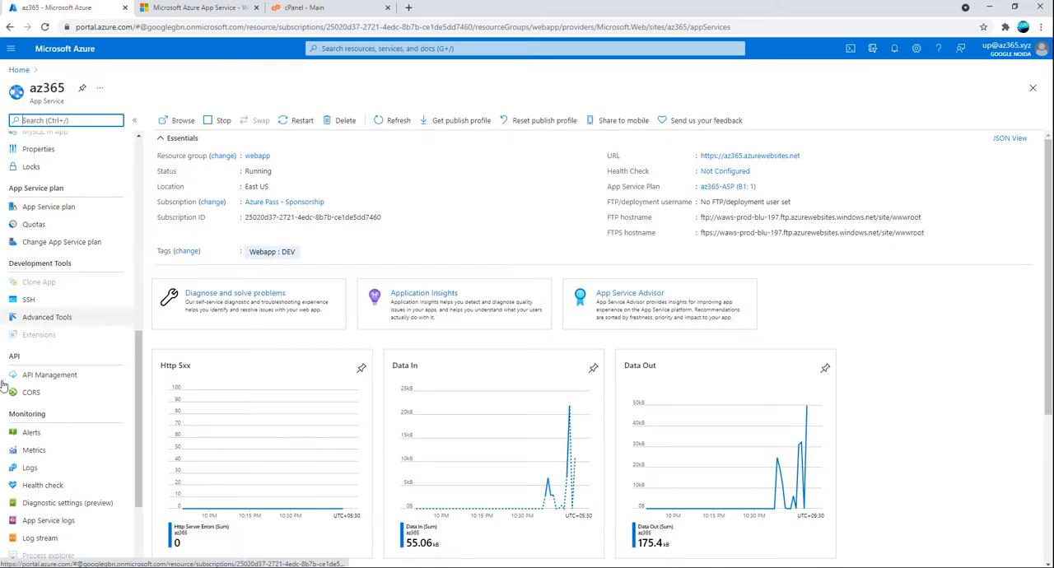
{"action": "scroll", "coordinate": [33, 379], "scroll_direction": "down", "scroll_amount": 2}
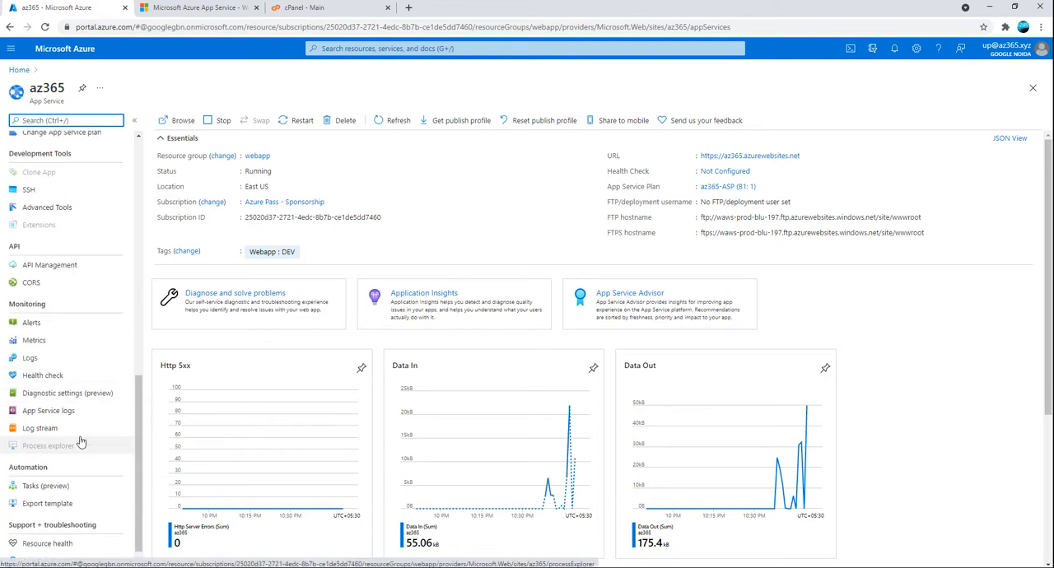
{"action": "scroll", "coordinate": [82, 371], "scroll_direction": "up", "scroll_amount": 10}
Reopen the az365 app from the Azure portal home page and view its deployment slots
{"action": "left_click", "coordinate": [17, 71]}
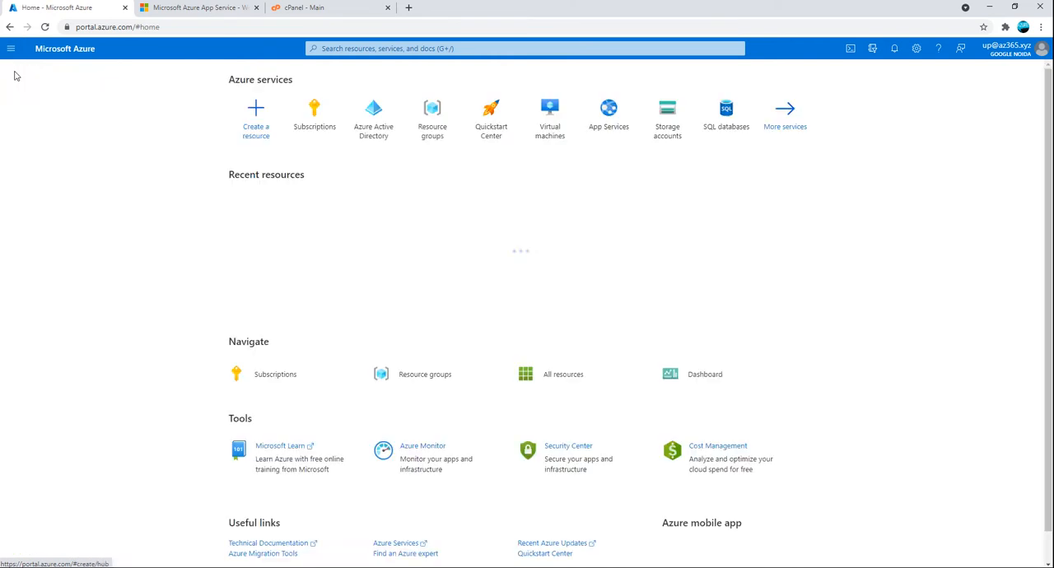
{"action": "left_click", "coordinate": [252, 218]}
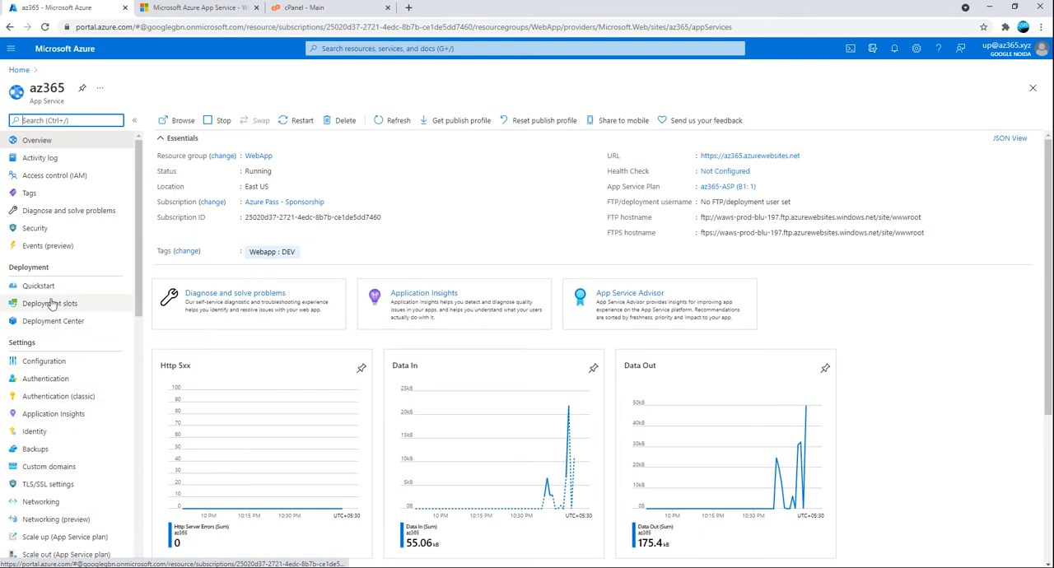
{"action": "left_click", "coordinate": [51, 304]}
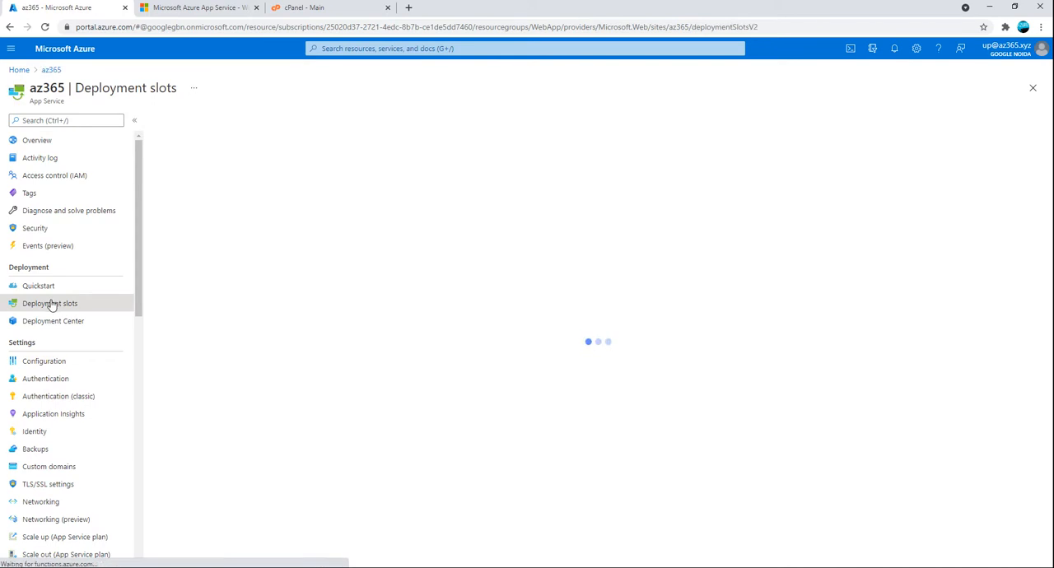
{"action": "scroll", "coordinate": [67, 401], "scroll_direction": "down", "scroll_amount": 4}
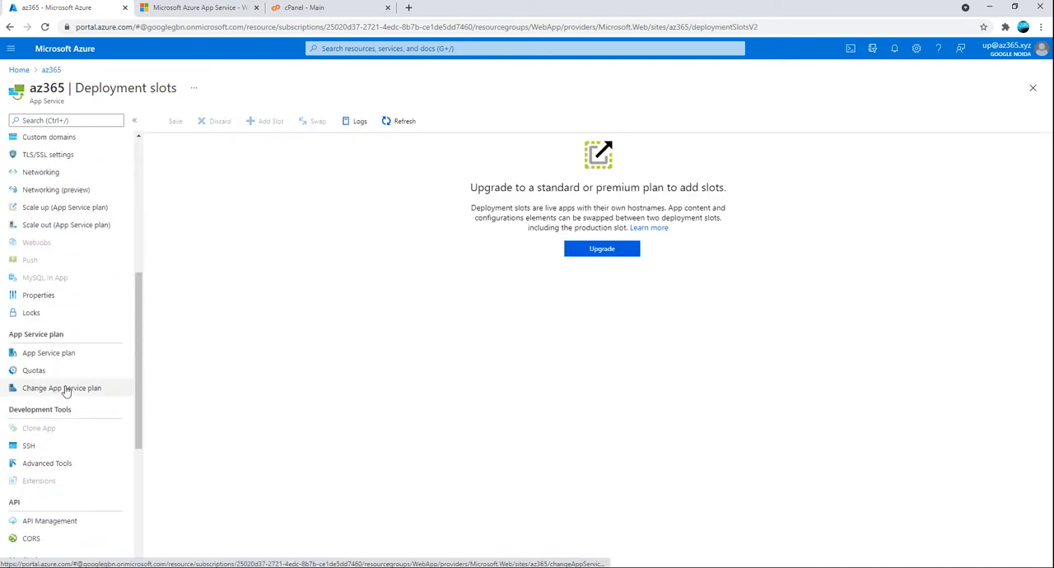
Review the properties of az365, including its IP addresses, FTP and FTPS host names, and resource details
{"action": "left_click", "coordinate": [35, 298]}
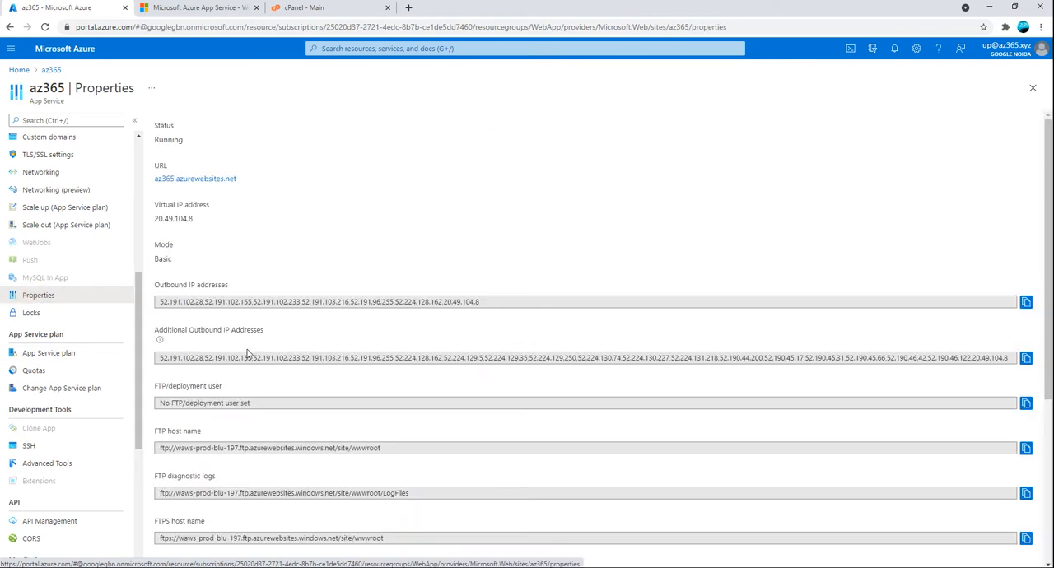
{"action": "scroll", "coordinate": [251, 353], "scroll_direction": "down", "scroll_amount": 2}
{"action": "scroll", "coordinate": [248, 354], "scroll_direction": "down", "scroll_amount": 1}
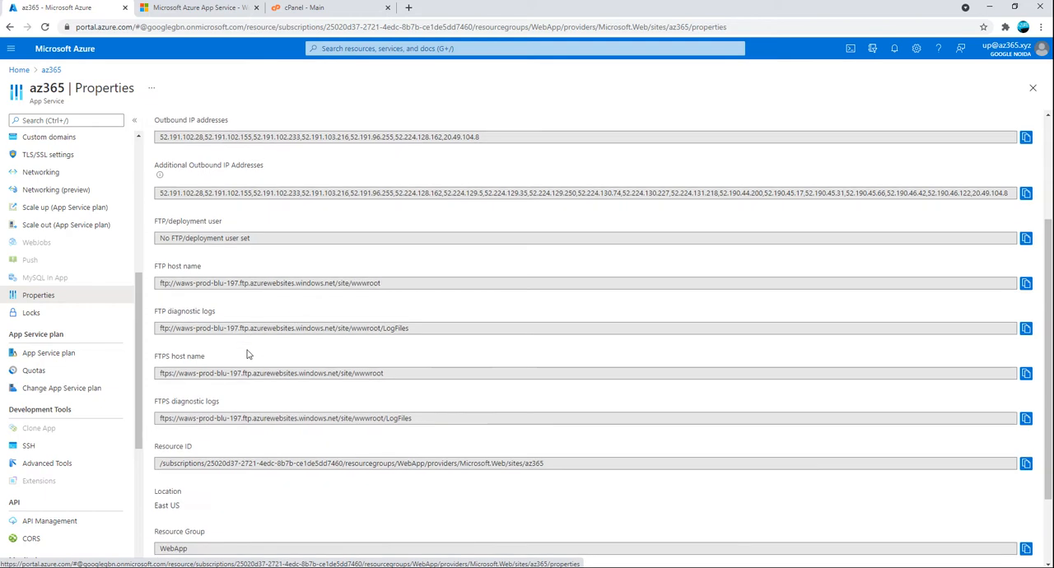
{"action": "scroll", "coordinate": [247, 354], "scroll_direction": "down", "scroll_amount": 2}
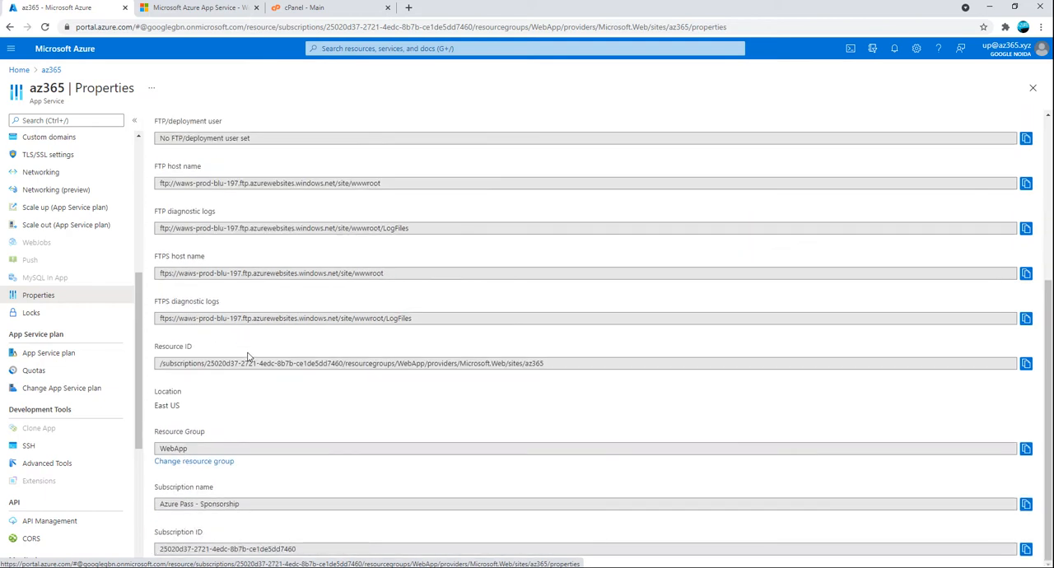
Change the runtime stack to .NET in the general configuration settings of az365 and save, accepting the application restart
{"action": "scroll", "coordinate": [64, 476], "scroll_direction": "up", "scroll_amount": 1}
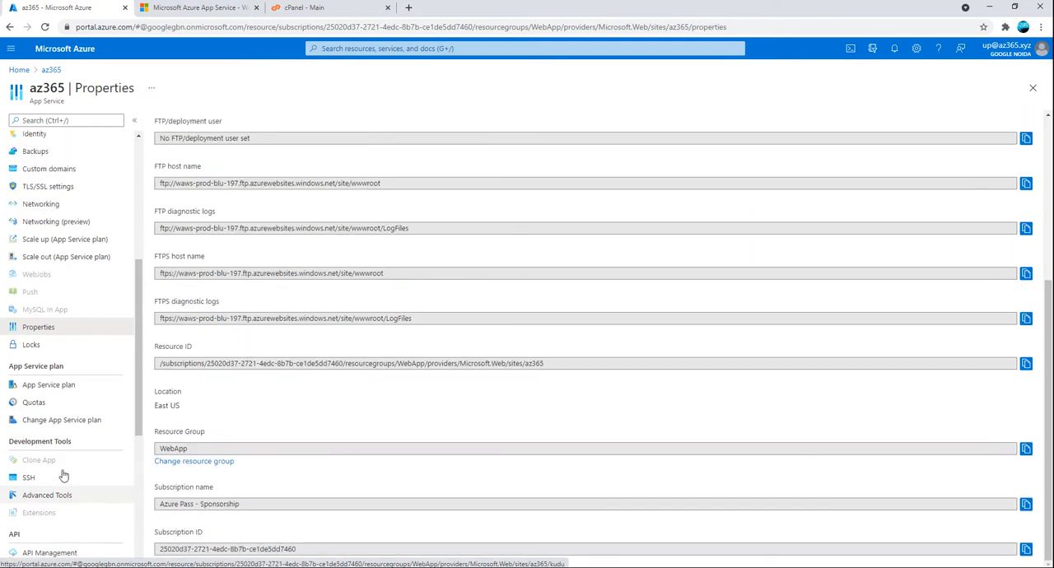
{"action": "scroll", "coordinate": [63, 476], "scroll_direction": "up", "scroll_amount": 5}
{"action": "left_click", "coordinate": [63, 254]}
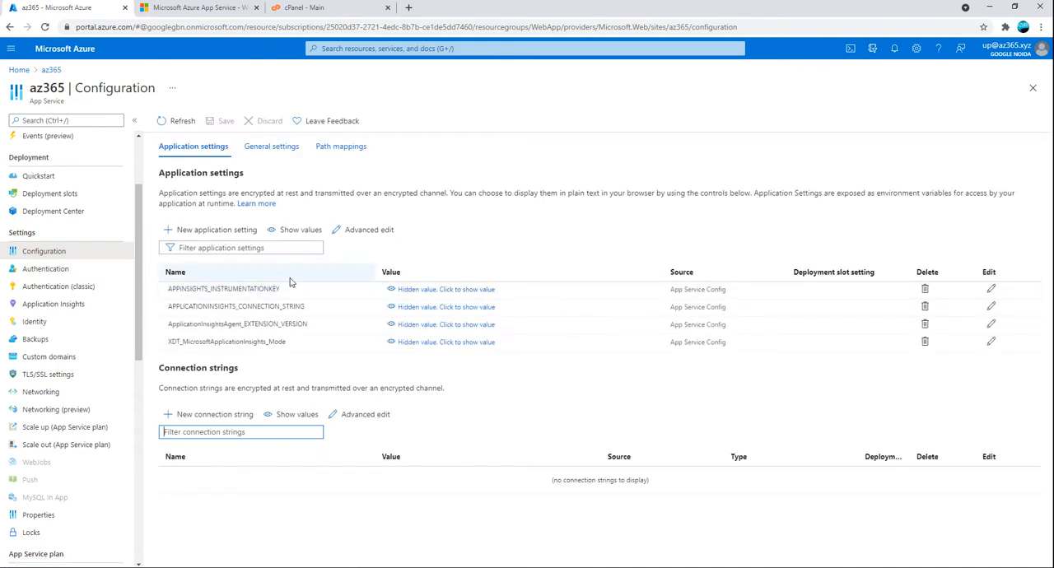
{"action": "left_click", "coordinate": [280, 150]}
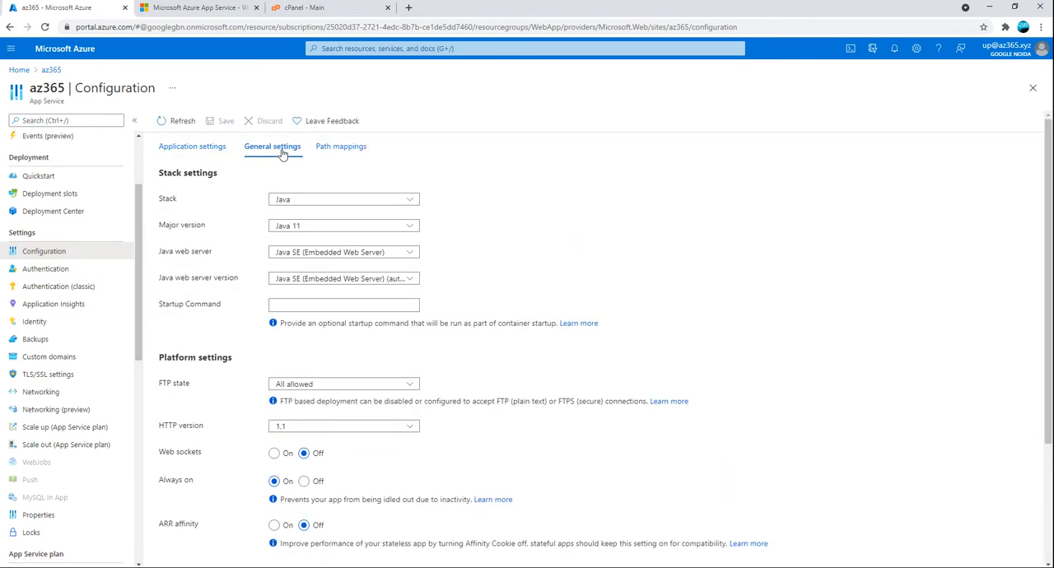
{"action": "left_click", "coordinate": [285, 200]}
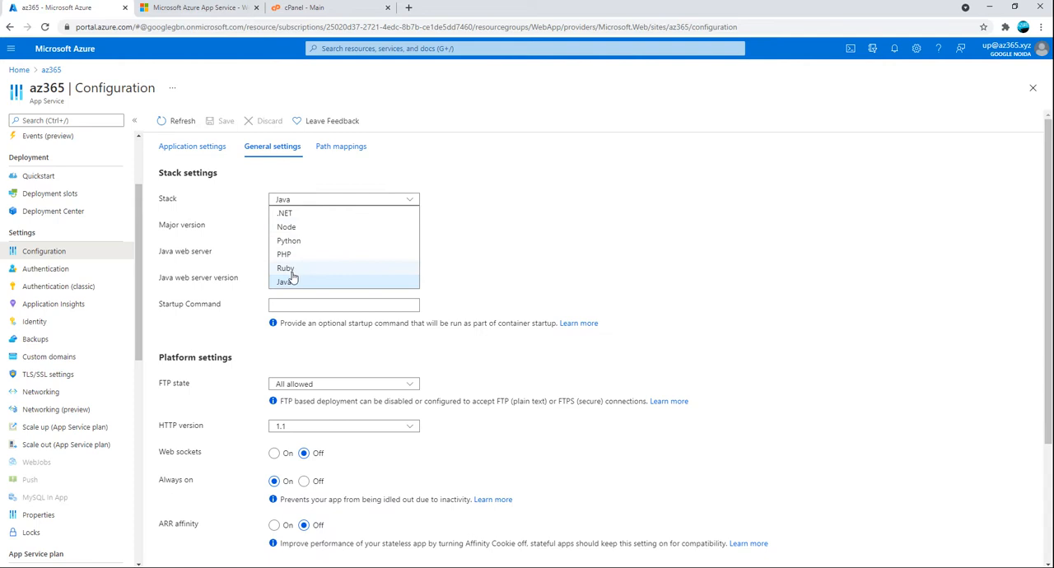
{"action": "left_click", "coordinate": [290, 213]}
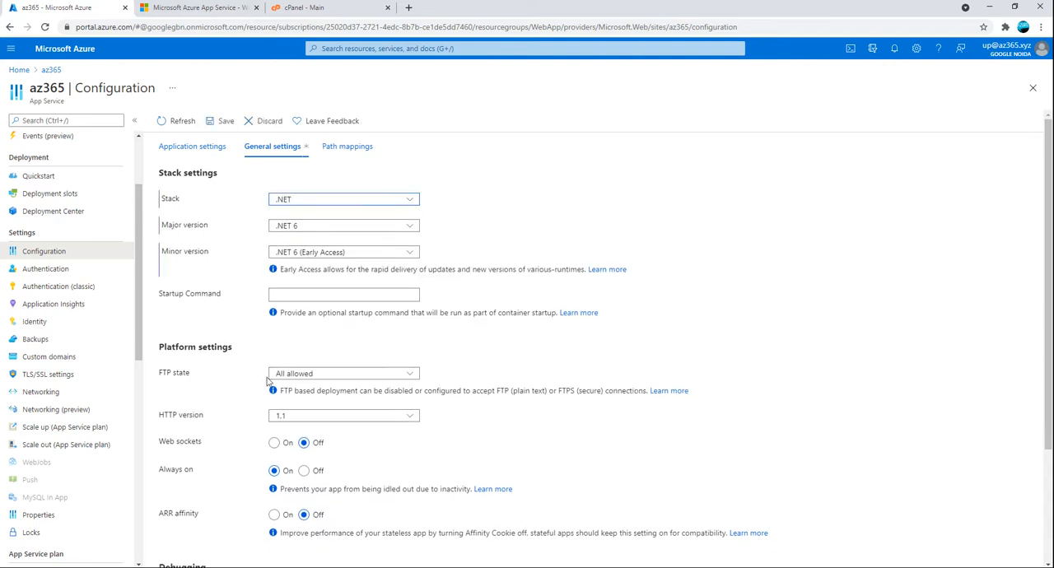
{"action": "scroll", "coordinate": [371, 416], "scroll_direction": "down", "scroll_amount": 2}
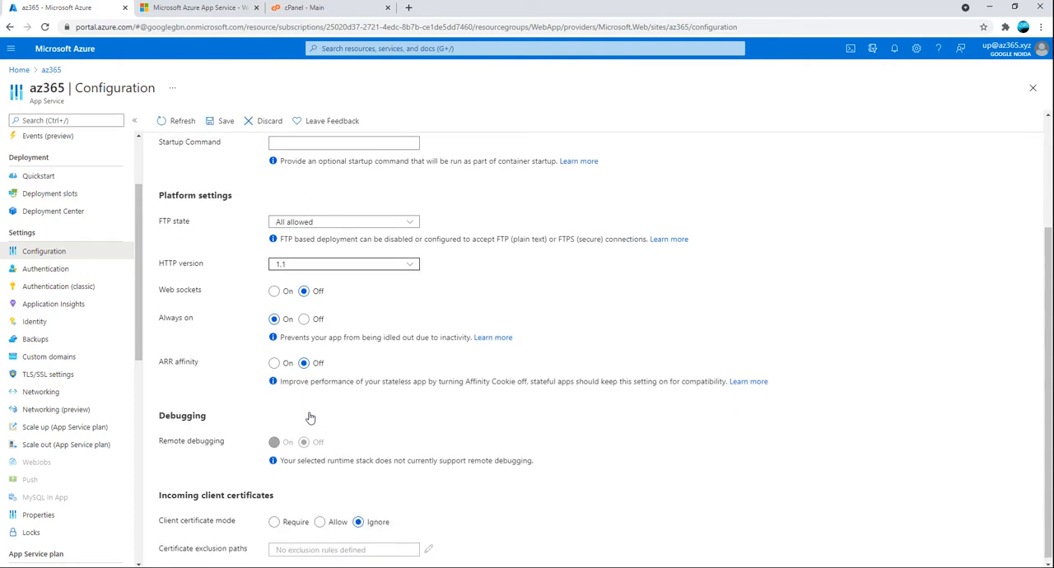
{"action": "scroll", "coordinate": [377, 417], "scroll_direction": "up", "scroll_amount": 3}
{"action": "left_click", "coordinate": [223, 121]}
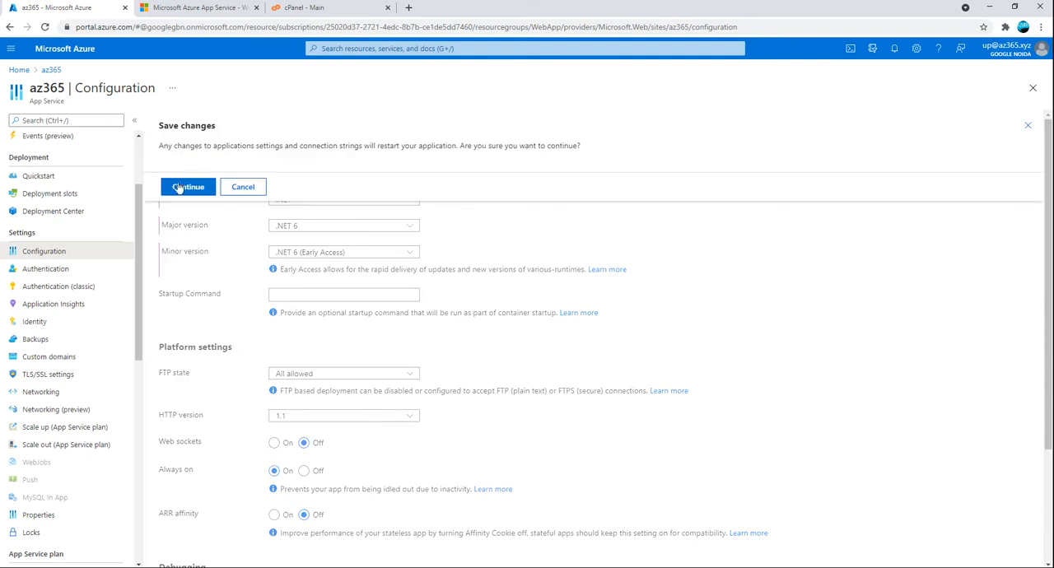
{"action": "left_click", "coordinate": [181, 187]}
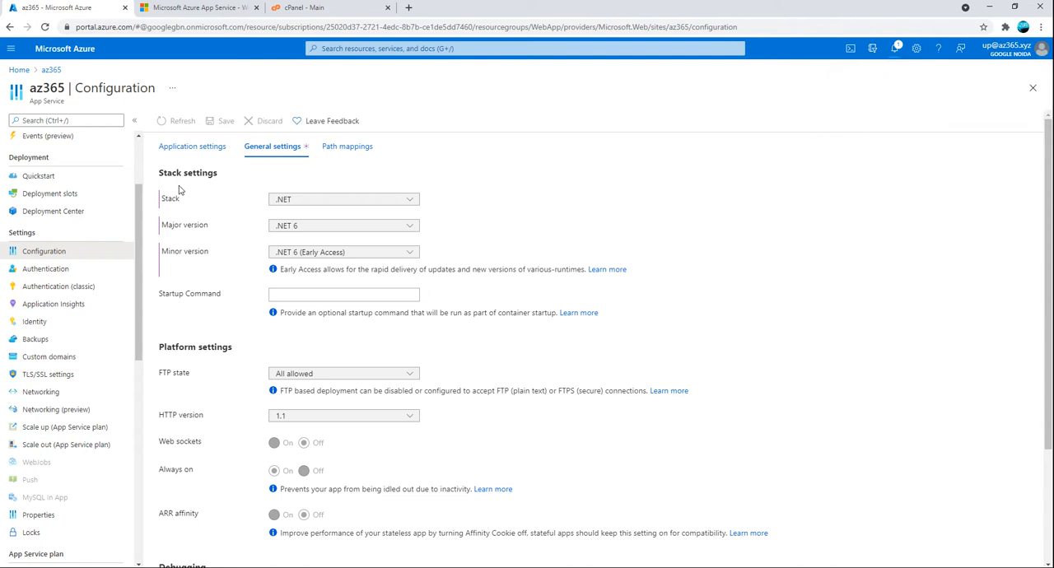
Return to the az365 overview and restart the web app
{"action": "scroll", "coordinate": [518, 275], "scroll_direction": "down", "scroll_amount": 3}
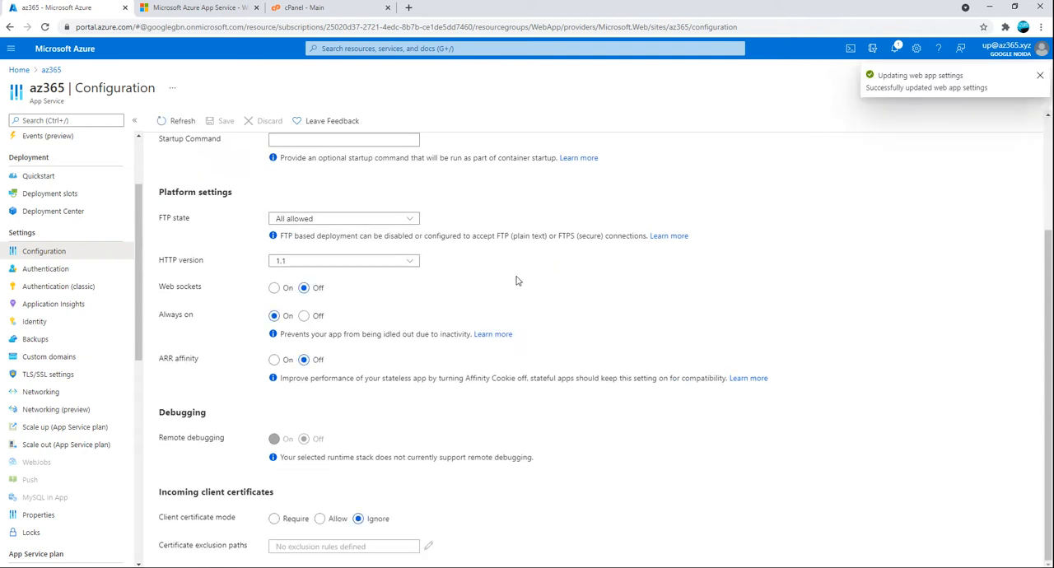
{"action": "scroll", "coordinate": [534, 290], "scroll_direction": "up", "scroll_amount": 3}
{"action": "left_click", "coordinate": [51, 70]}
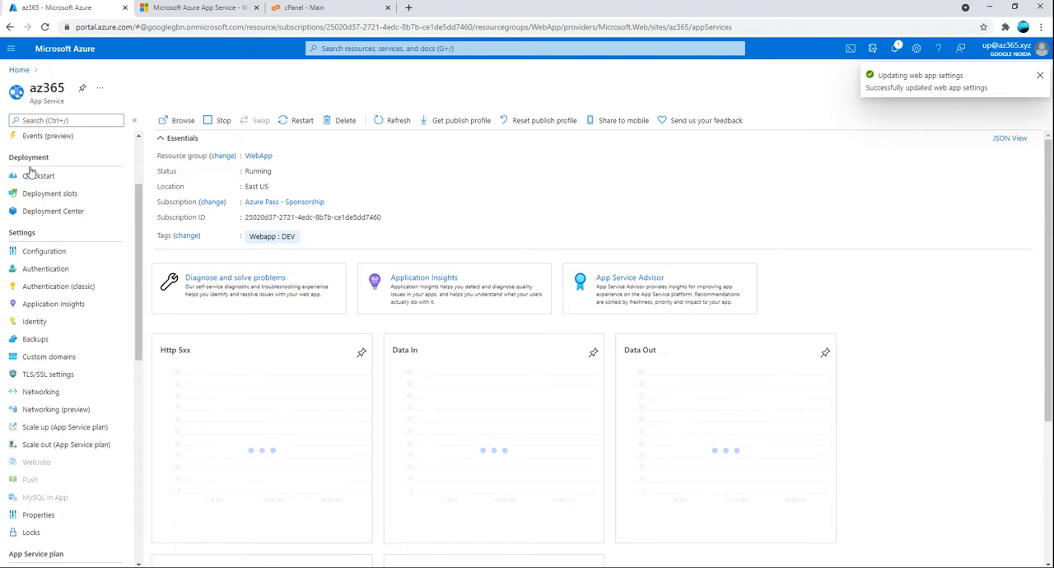
{"action": "scroll", "coordinate": [116, 330], "scroll_direction": "down", "scroll_amount": 5}
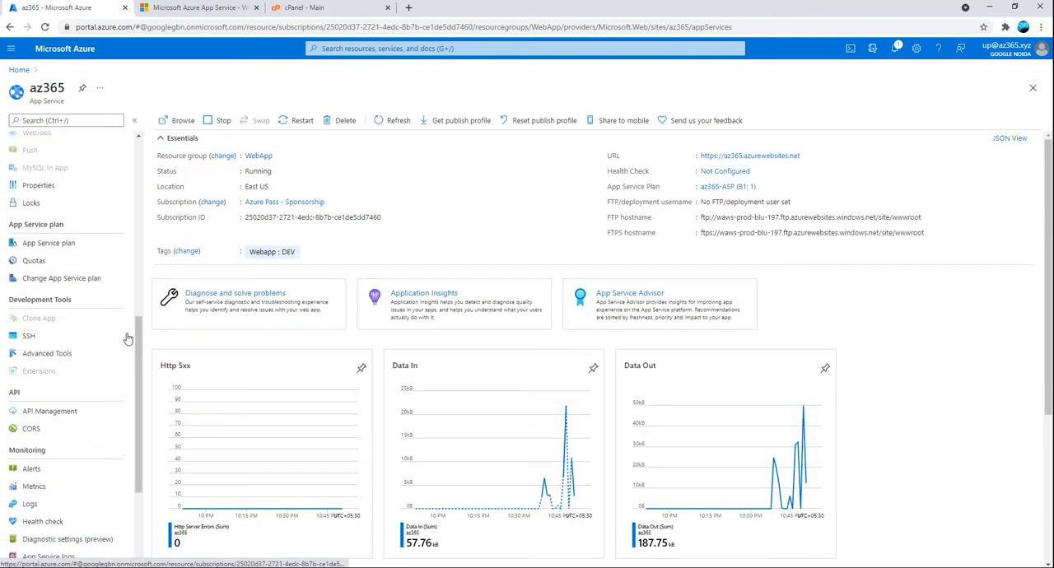
{"action": "left_click", "coordinate": [298, 120]}
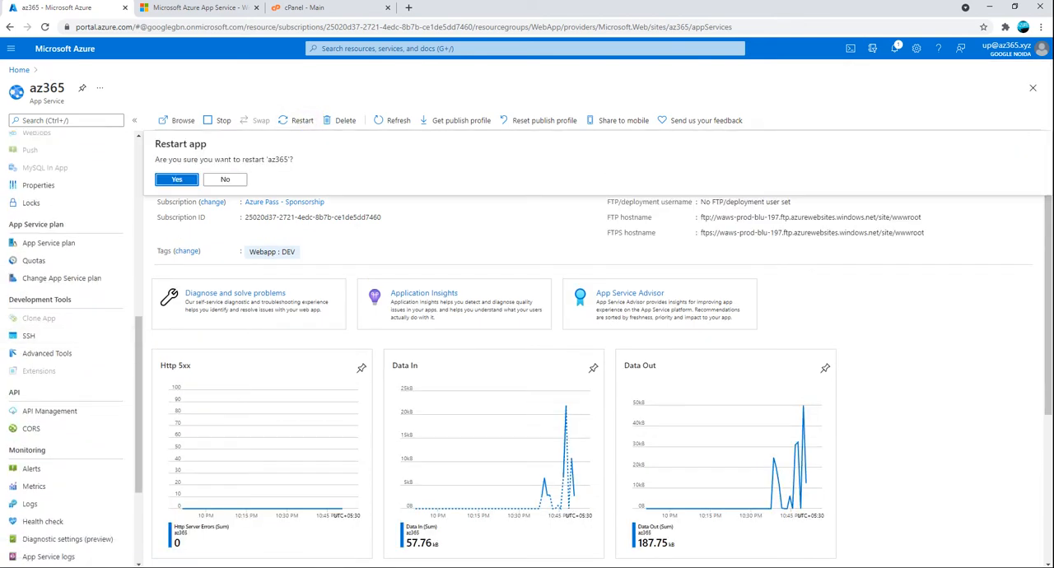
{"action": "left_click", "coordinate": [176, 180]}
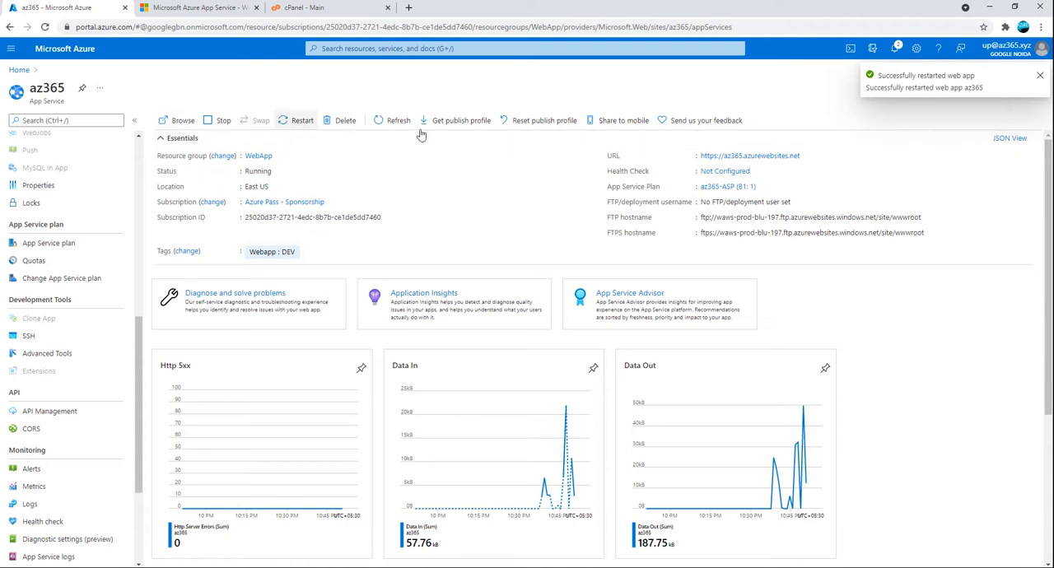
Open the live site from its URL on the az365 overview, and close both az365.azurewebsites.net tabs
{"action": "left_click", "coordinate": [713, 155]}
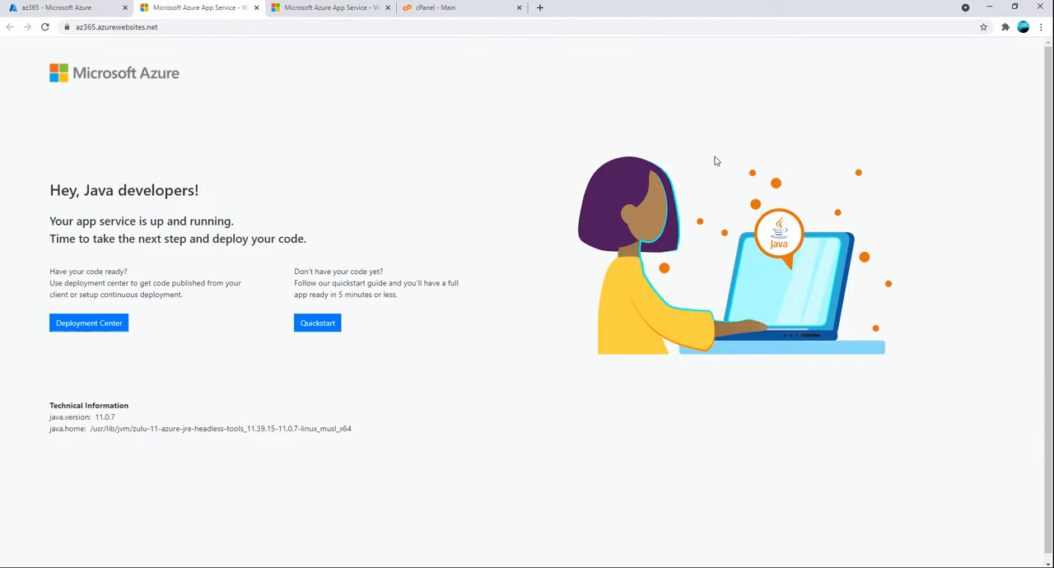
{"action": "left_click", "coordinate": [256, 8]}
{"action": "left_click", "coordinate": [256, 7]}
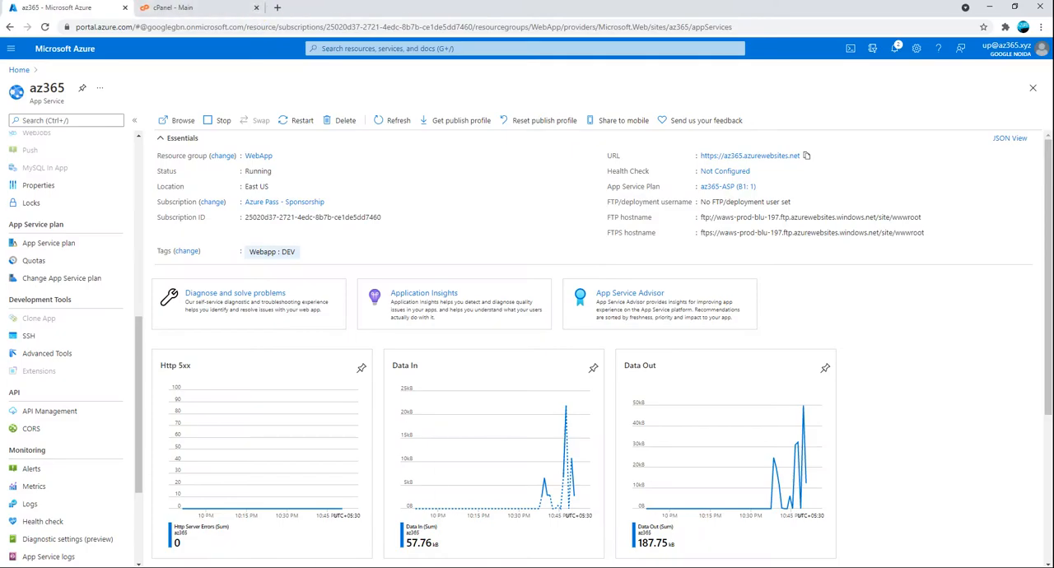
Switch to WinSCP and open the remote hostingstart.html from /site/wwwroot in Notepad
{"action": "key", "text": "alt+Tab"}
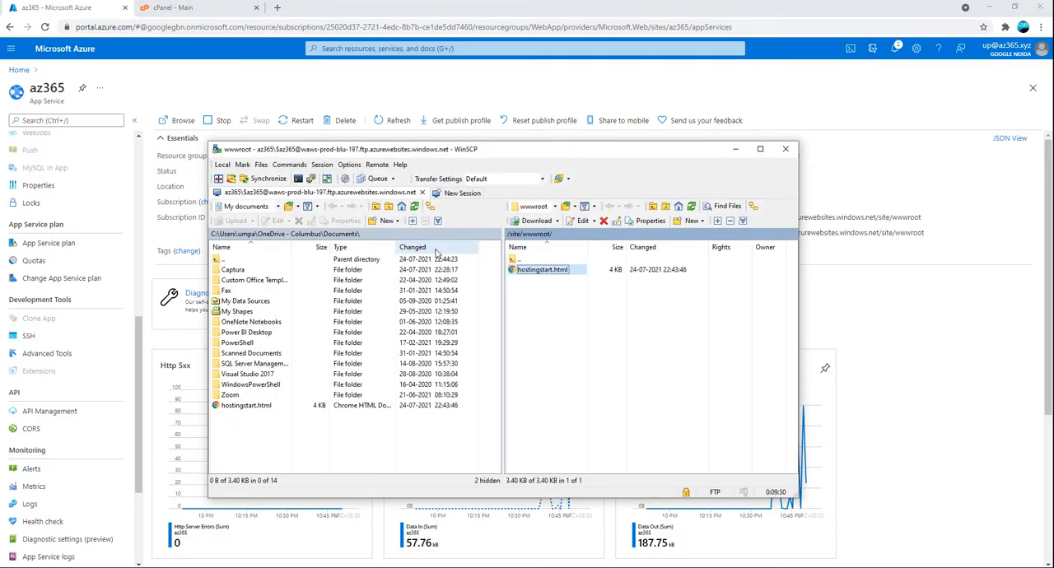
{"action": "left_click", "coordinate": [595, 222]}
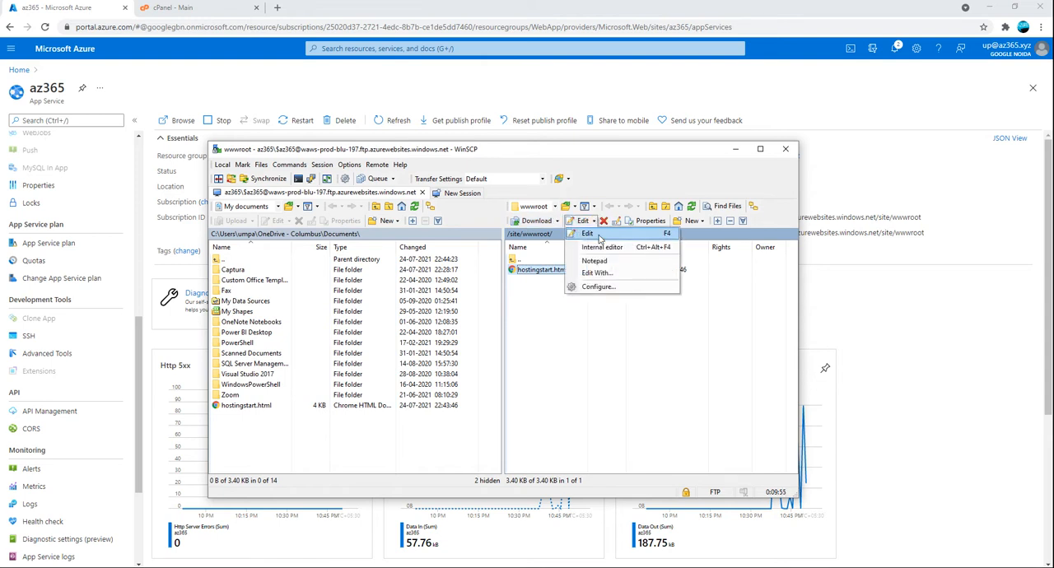
{"action": "left_click", "coordinate": [600, 261]}
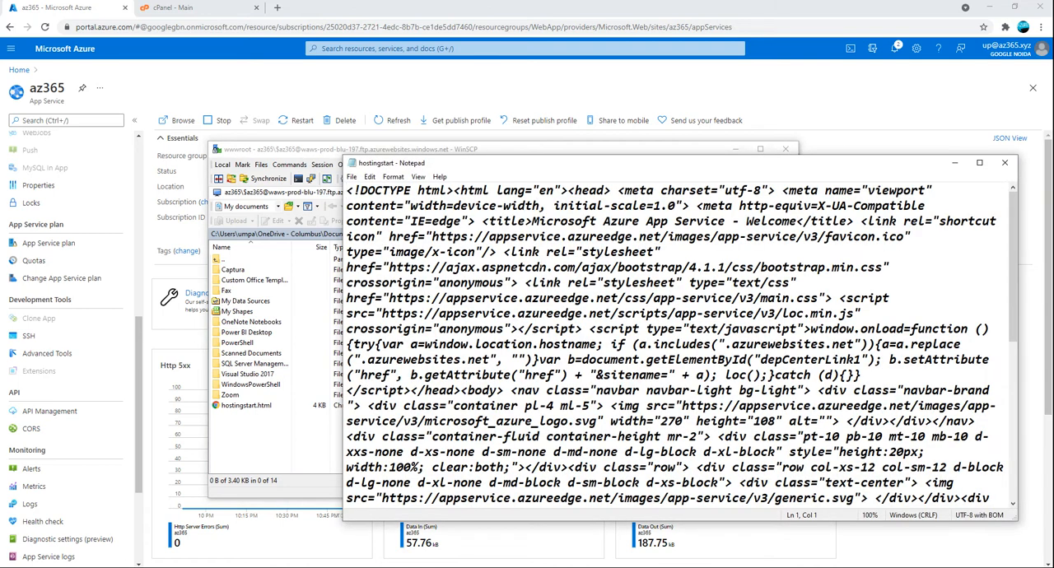
Search hostingstart.html for "hey", save the file back to the server, and close Notepad
{"action": "key", "text": "ctrl+f"}
{"action": "type", "text": "hey"}
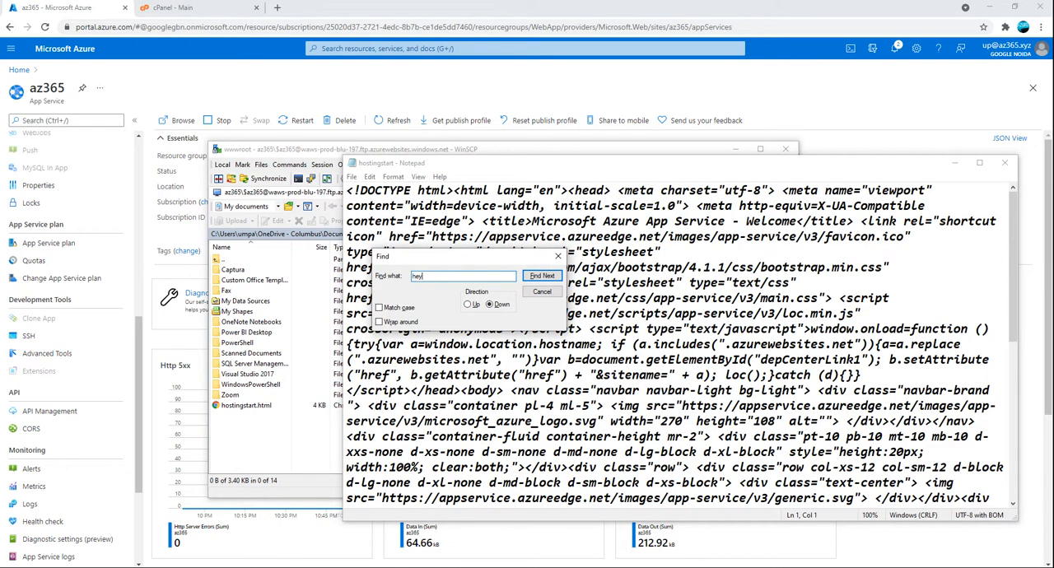
{"action": "key", "text": "Return"}
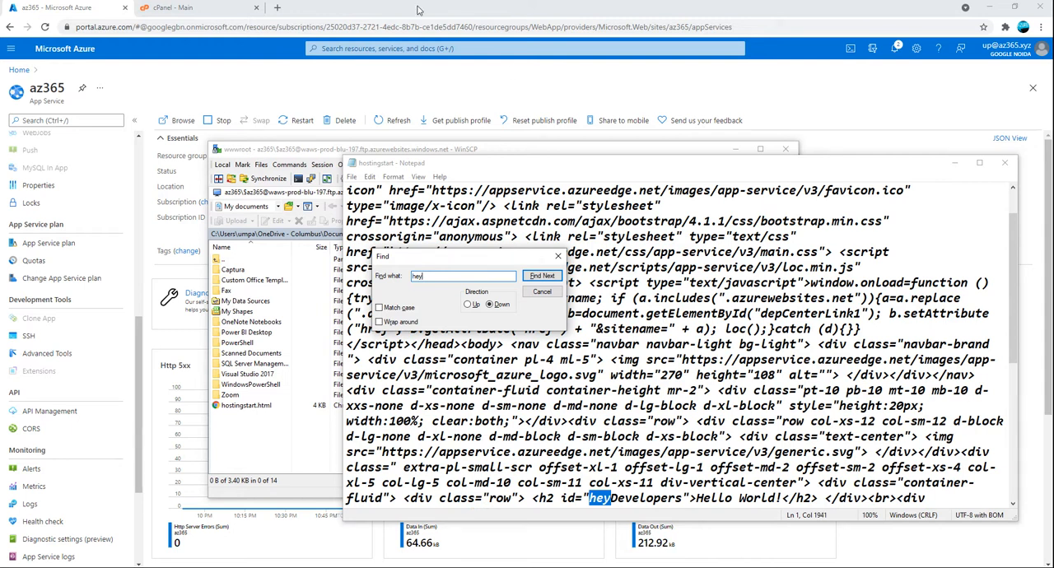
{"action": "left_click", "coordinate": [541, 297]}
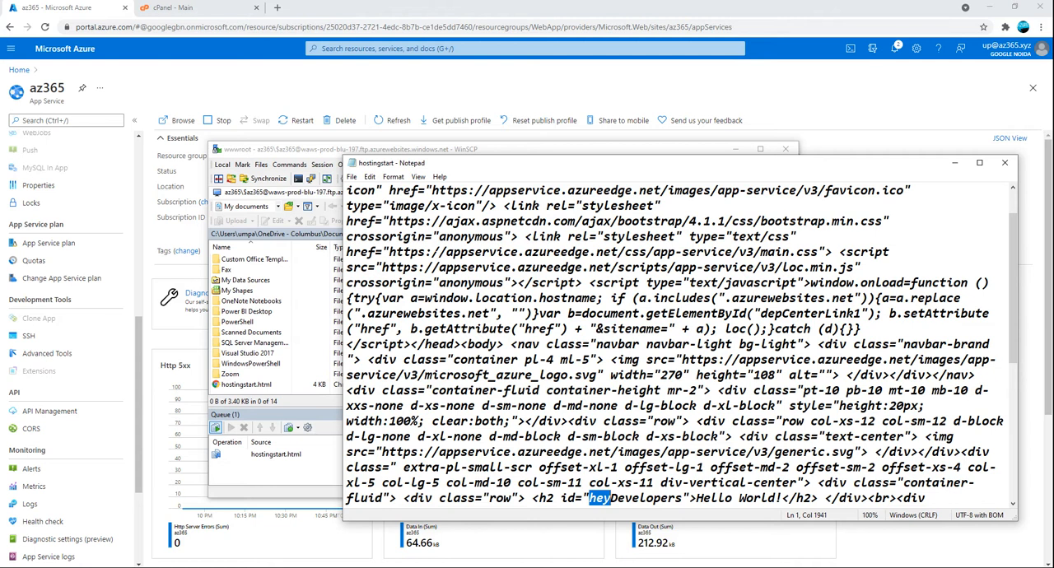
{"action": "left_click", "coordinate": [1005, 162]}
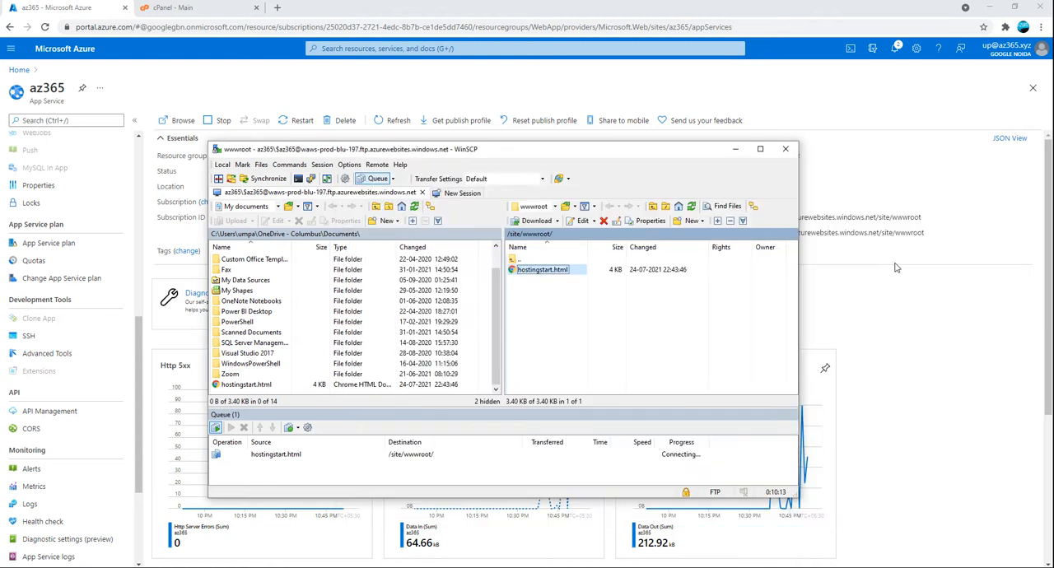
{"action": "left_click", "coordinate": [215, 428]}
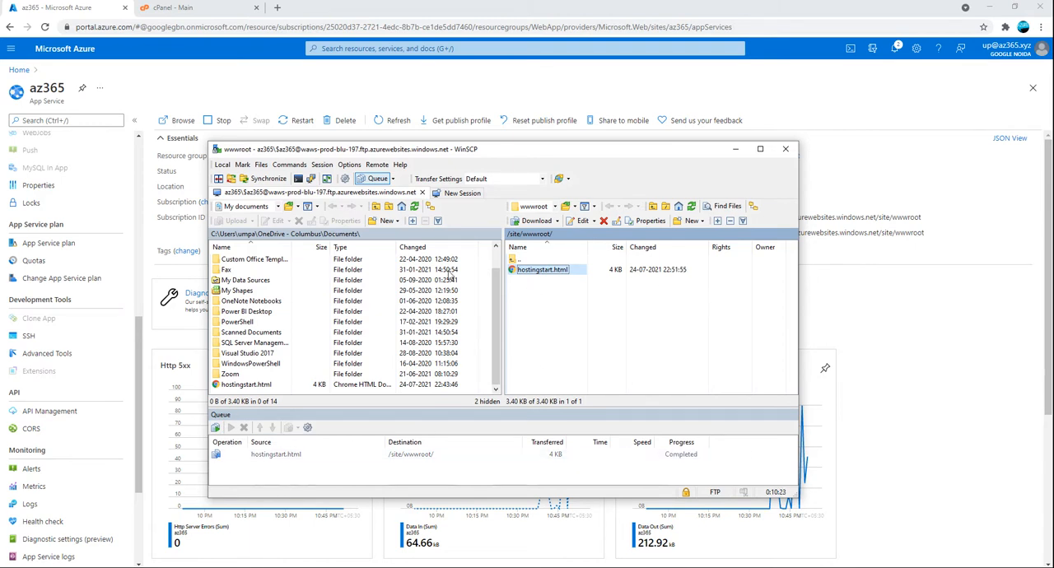
Switch back to the Azure portal and restart the az365 web app, confirming the restart
{"action": "left_click", "coordinate": [273, 75]}
{"action": "left_click", "coordinate": [298, 120]}
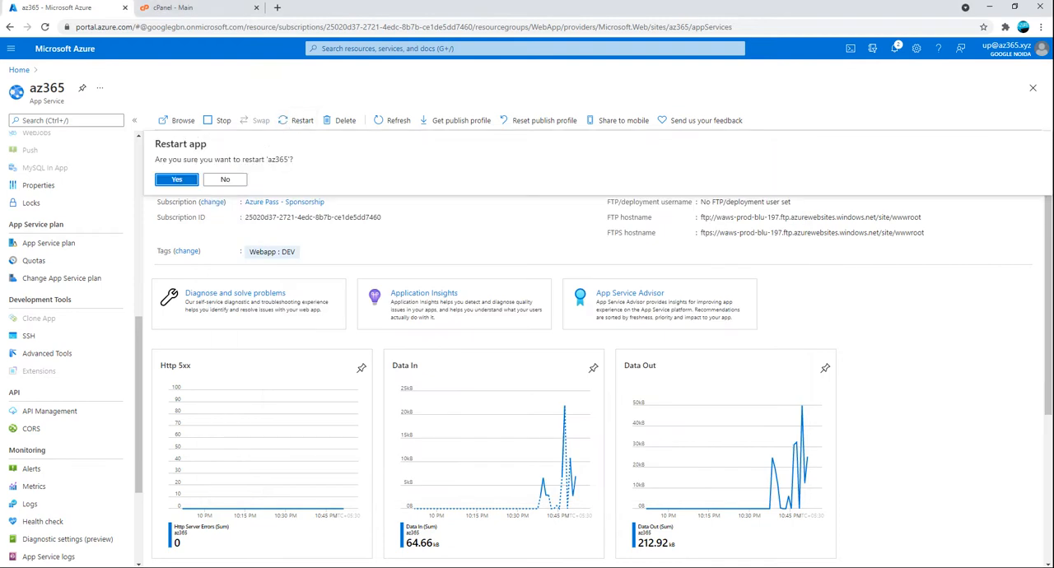
{"action": "left_click", "coordinate": [180, 179]}
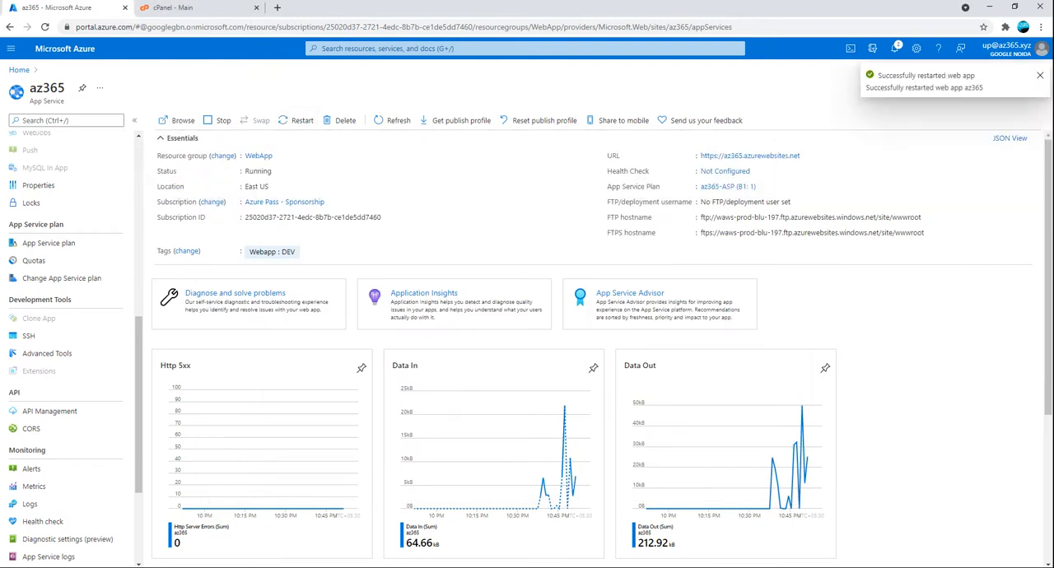
Browse to the live az365 site from its overview and reload the page
{"action": "left_click", "coordinate": [192, 121]}
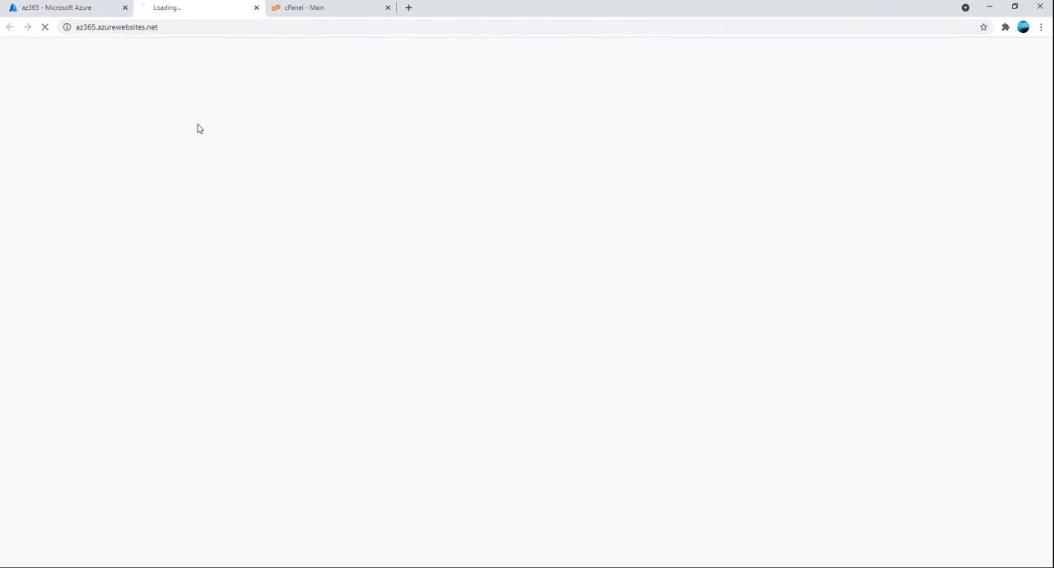
{"action": "left_click", "coordinate": [45, 28]}
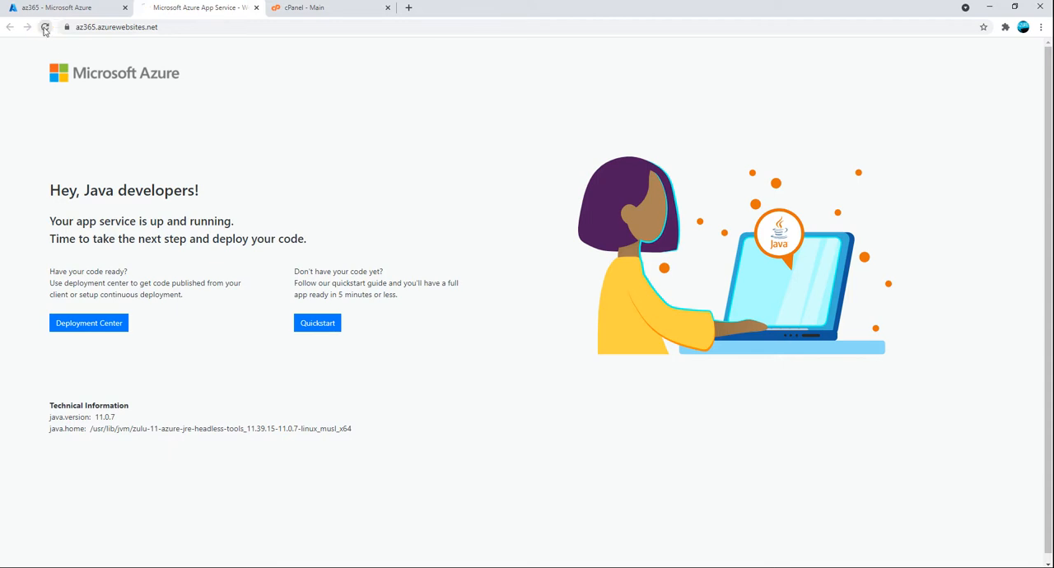
{"action": "left_click", "coordinate": [45, 28]}
Copy the live site's address, check it in Microsoft Edge, and close both the Edge window and the site's Chrome tab
{"action": "left_click", "coordinate": [198, 26]}
{"action": "key", "text": "ctrl+c"}
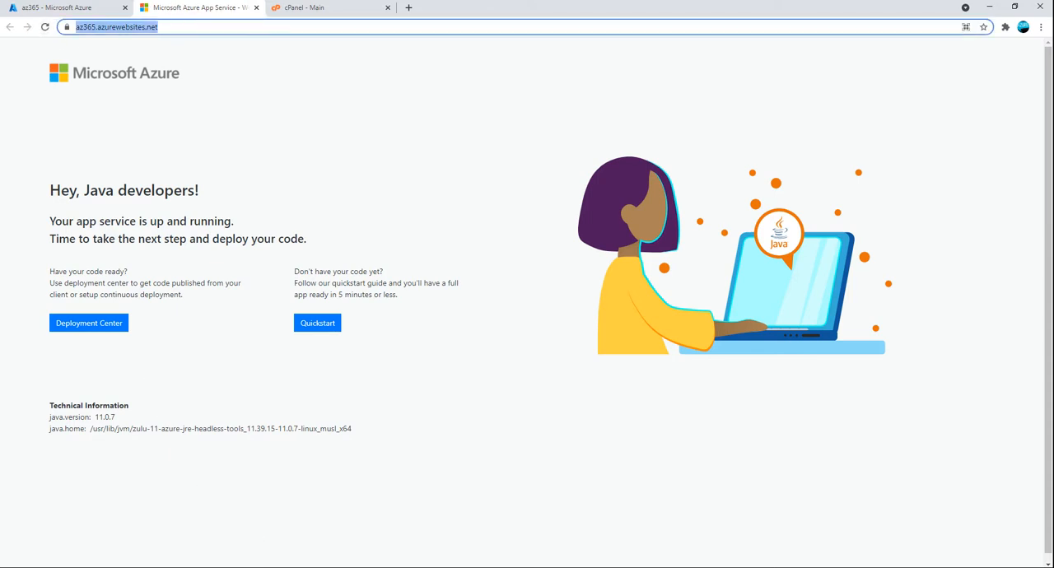
{"action": "left_click", "coordinate": [305, 567]}
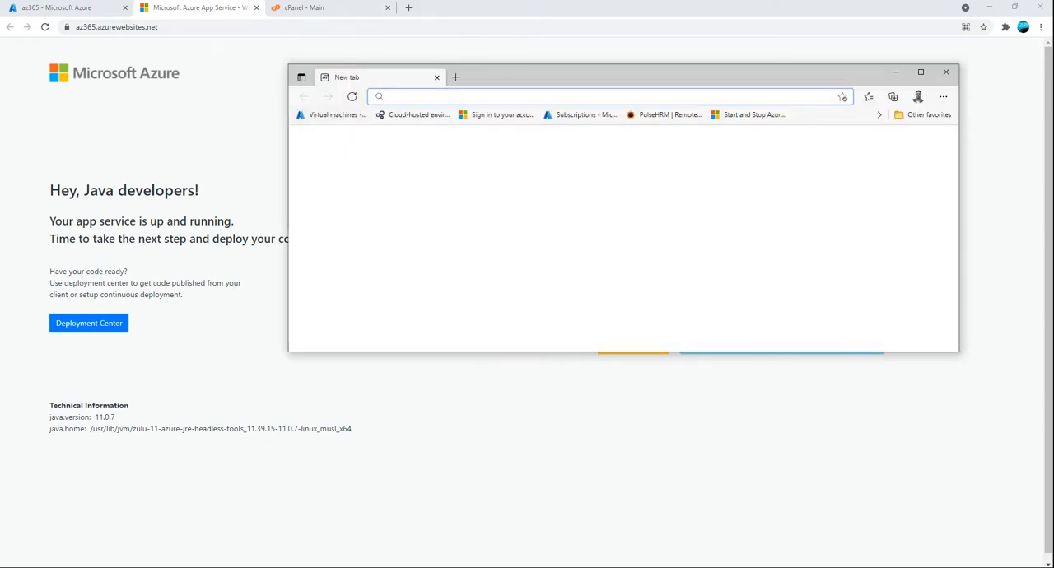
{"action": "key", "text": "ctrl+v"}
{"action": "key", "text": "Return"}
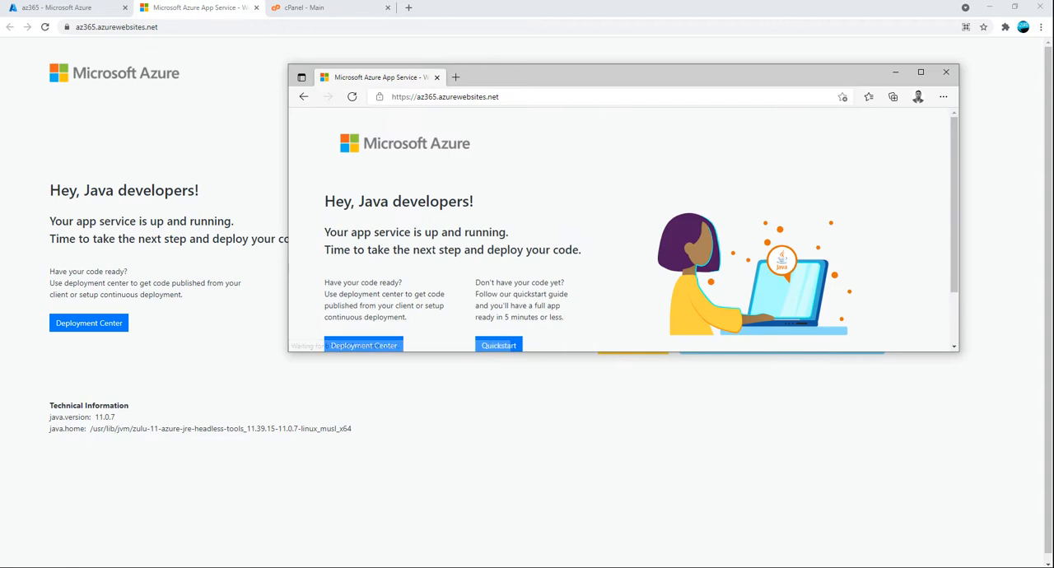
{"action": "left_click", "coordinate": [944, 72]}
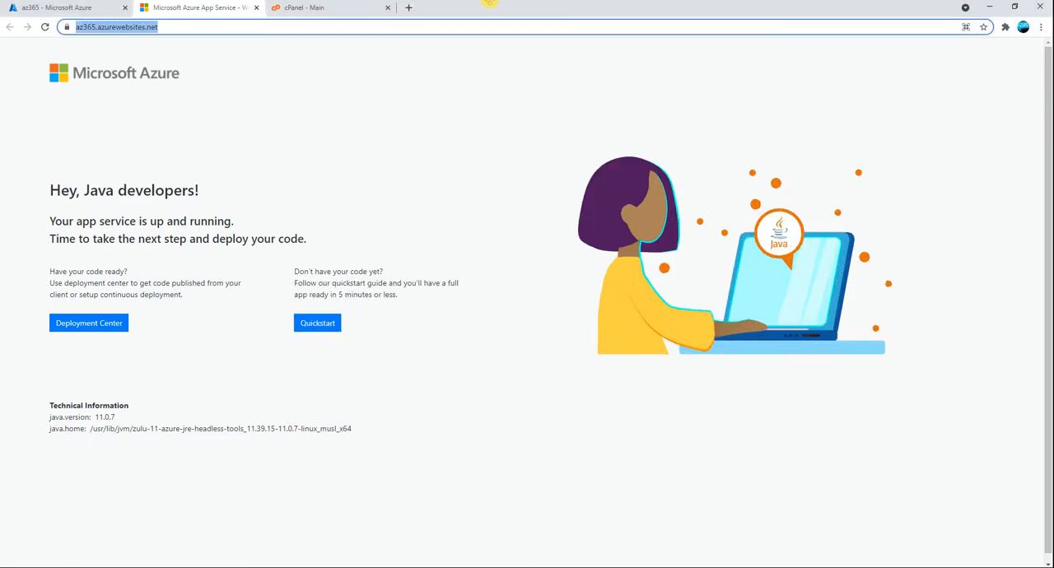
{"action": "left_click", "coordinate": [256, 8]}
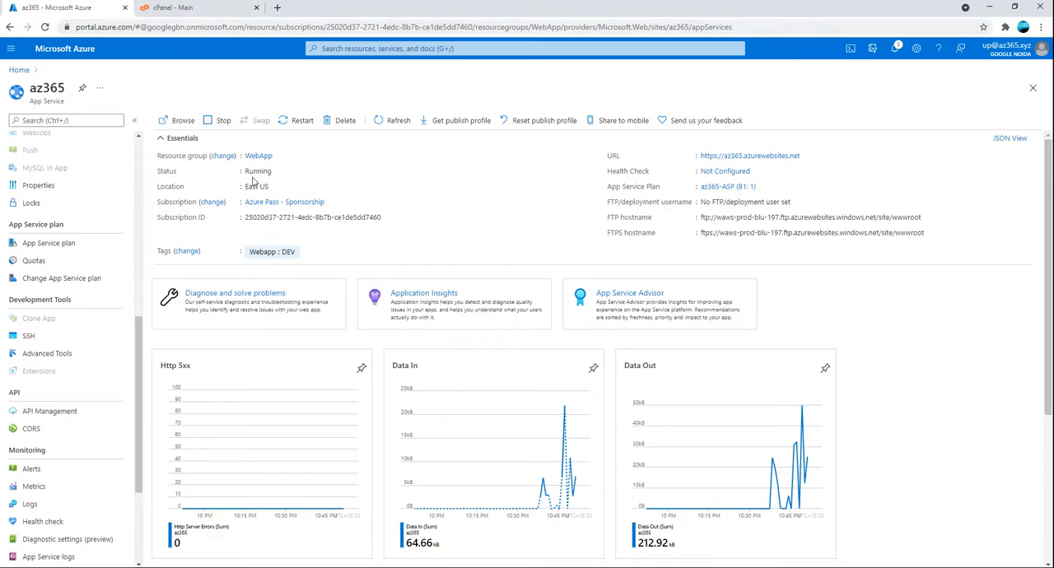
Look through the az365 settings and view its Custom domains page
{"action": "scroll", "coordinate": [93, 395], "scroll_direction": "down", "scroll_amount": 3}
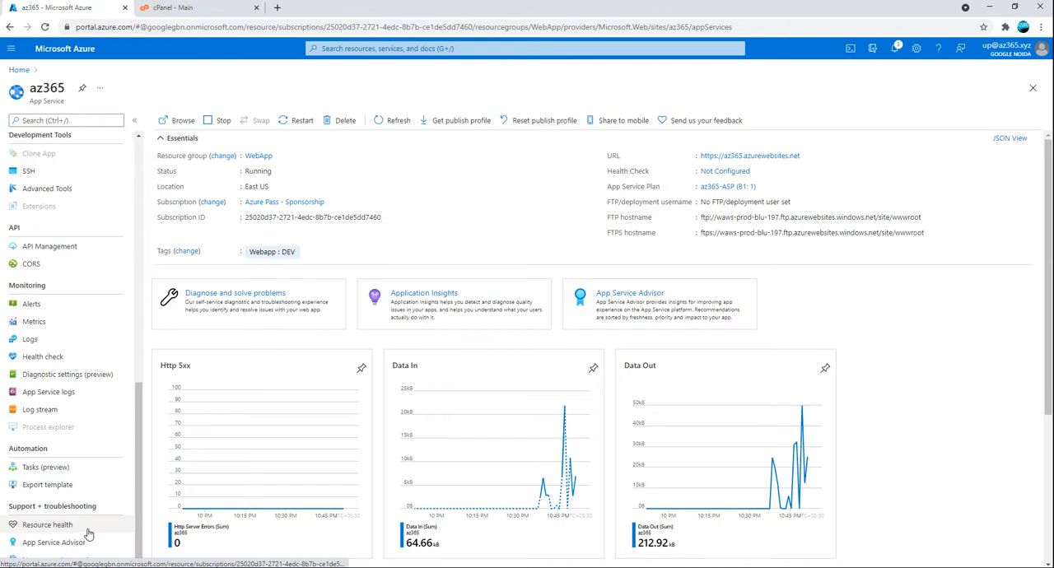
{"action": "scroll", "coordinate": [89, 483], "scroll_direction": "up", "scroll_amount": 6}
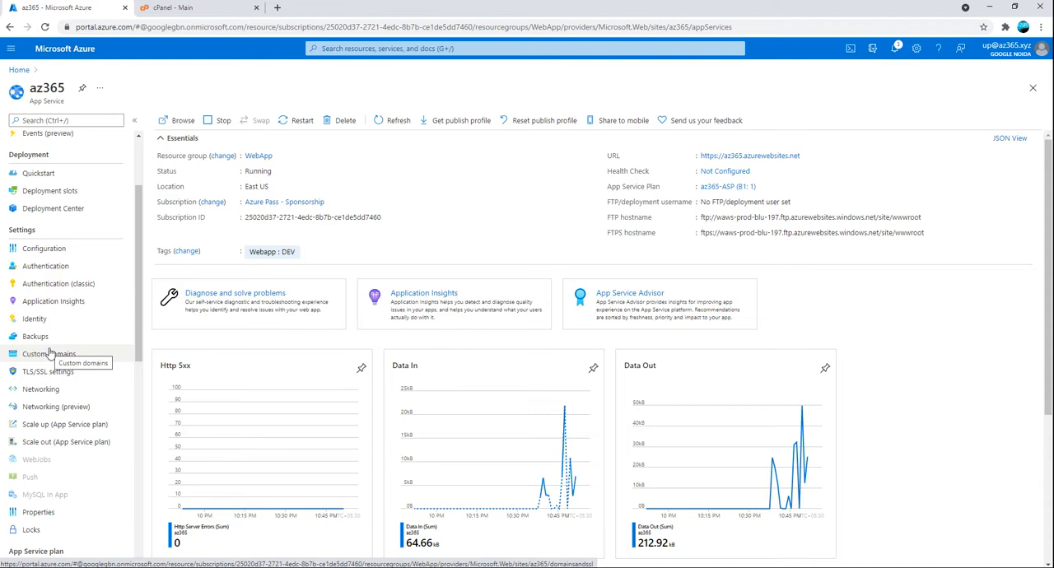
{"action": "left_click", "coordinate": [30, 352]}
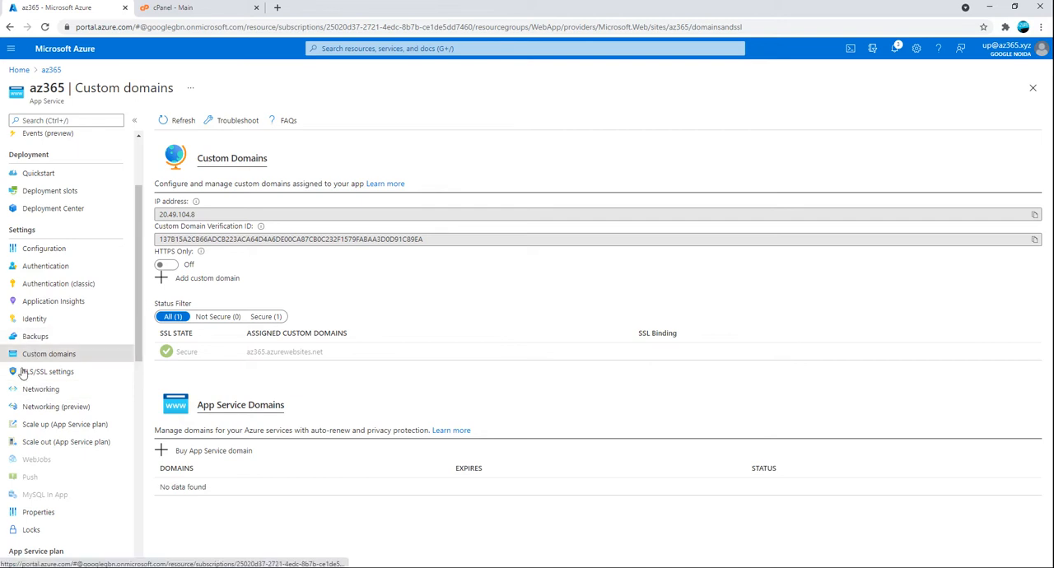
{"action": "scroll", "coordinate": [130, 363], "scroll_direction": "down", "scroll_amount": 3}
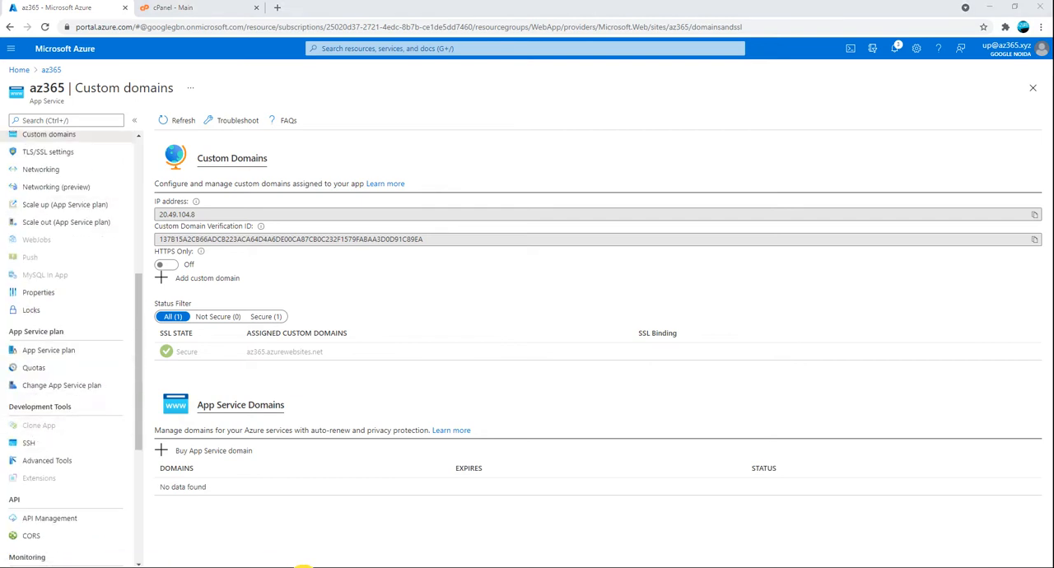
Switch to WinSCP, upload the local hostingstart.html over the copy in /site/wwwroot, and refresh the remote folder
{"action": "left_click", "coordinate": [303, 567]}
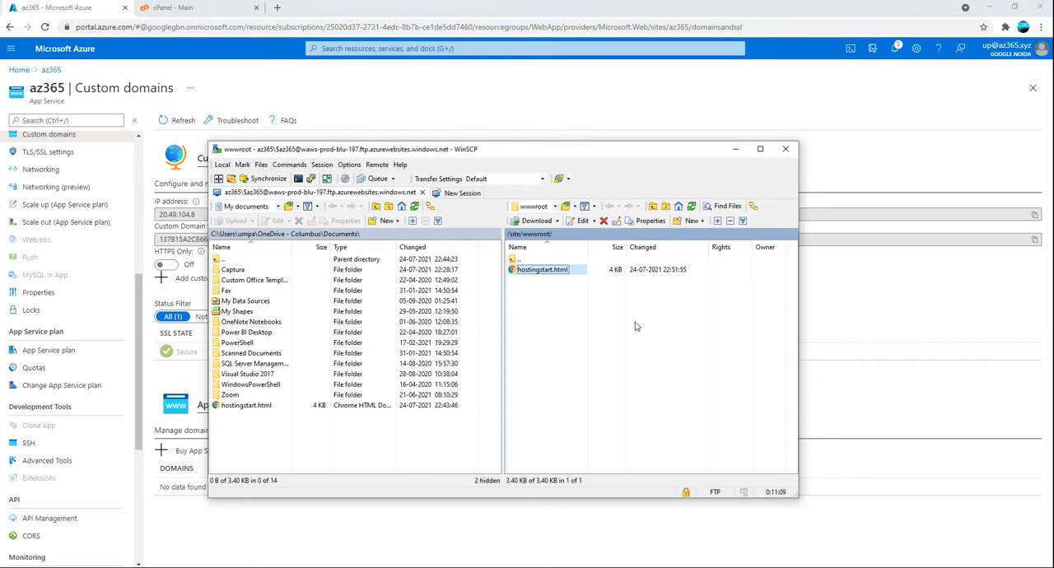
{"action": "left_click", "coordinate": [247, 405]}
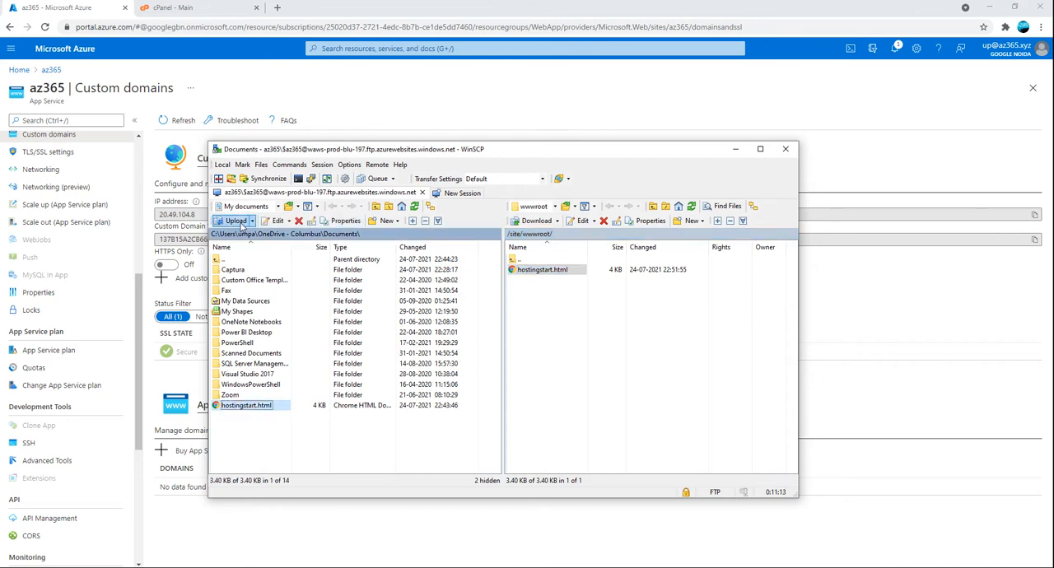
{"action": "left_click_drag", "start_coordinate": [249, 406], "coordinate": [571, 333]}
{"action": "left_click", "coordinate": [467, 367]}
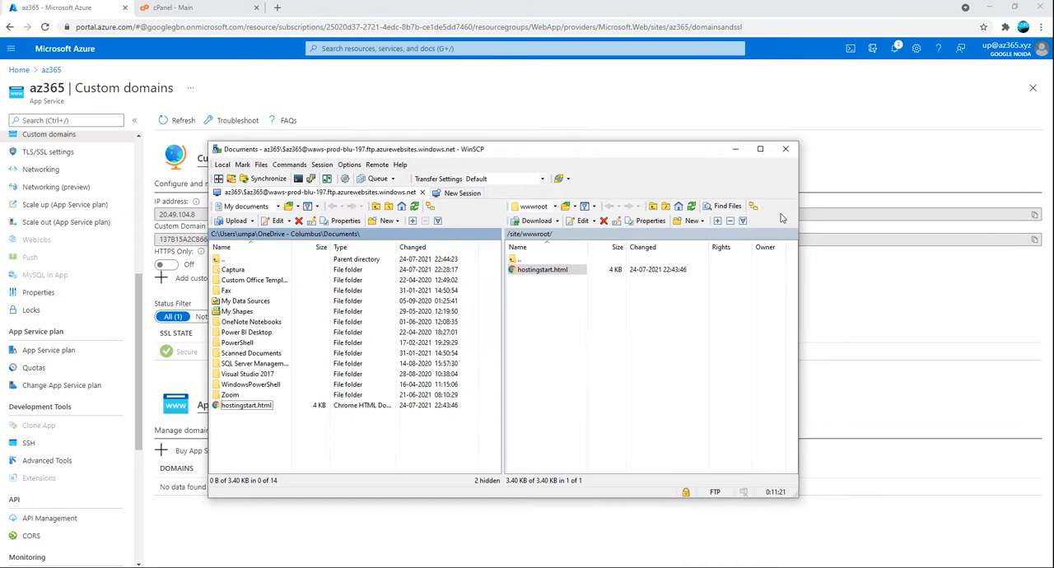
{"action": "left_click", "coordinate": [688, 210]}
{"action": "left_click", "coordinate": [690, 207]}
Return to the az365 overview in the Azure portal, open and reload the live site, and close its tab
{"action": "left_click", "coordinate": [364, 95]}
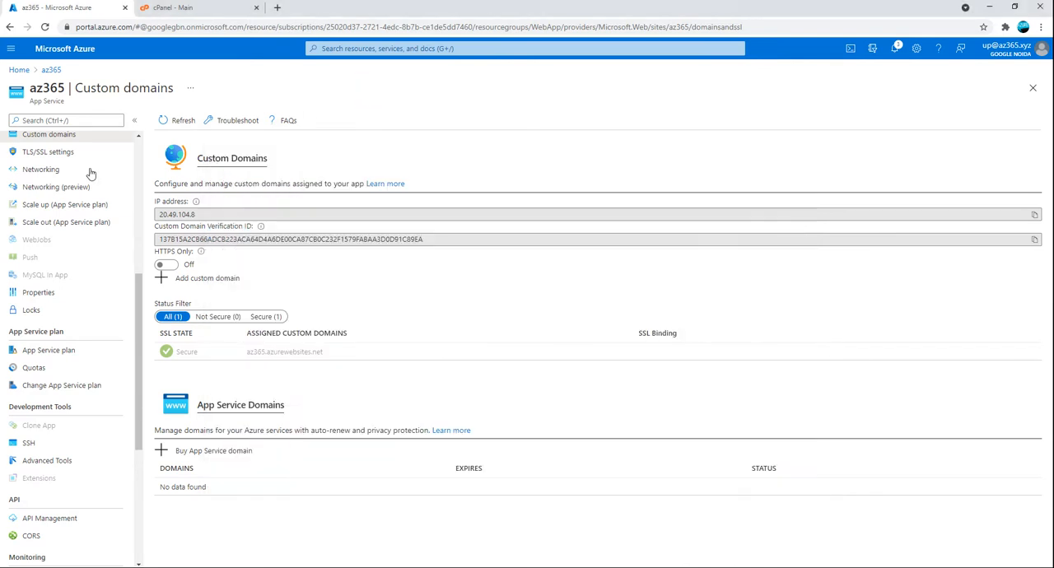
{"action": "scroll", "coordinate": [70, 199], "scroll_direction": "up", "scroll_amount": 4}
{"action": "left_click", "coordinate": [30, 136]}
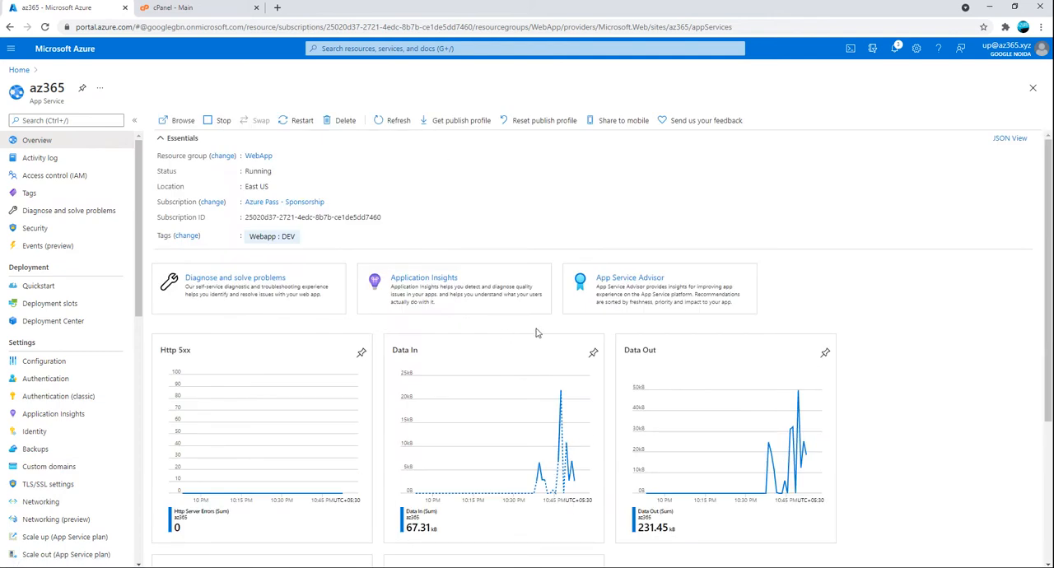
{"action": "left_click", "coordinate": [180, 121]}
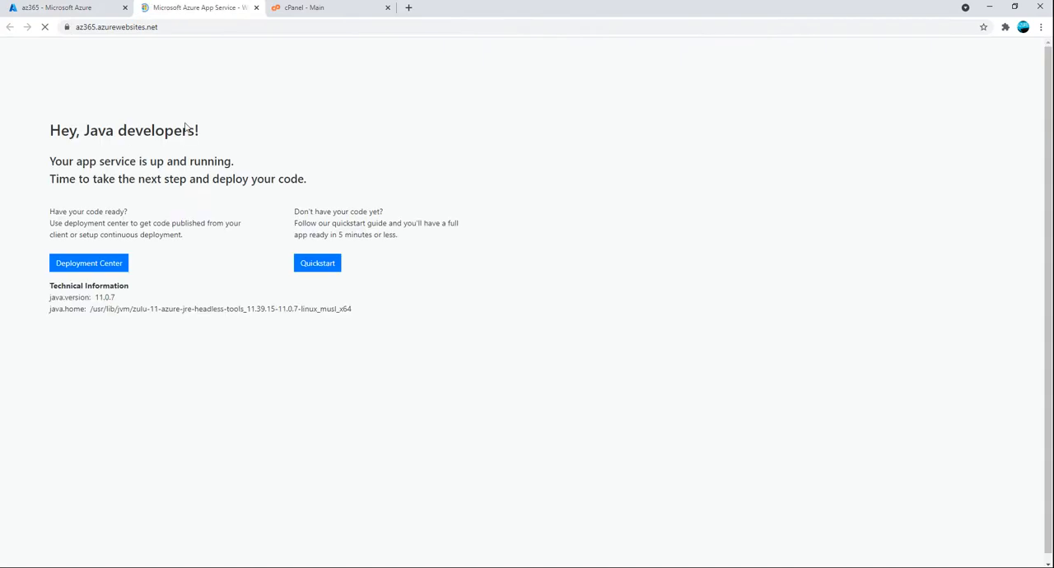
{"action": "left_click", "coordinate": [44, 27]}
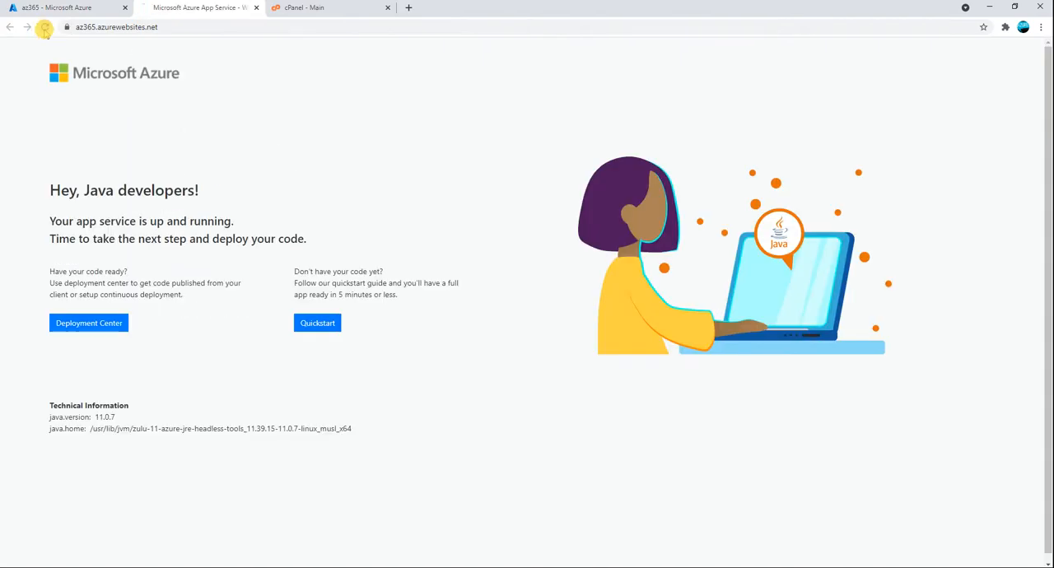
{"action": "left_click", "coordinate": [256, 7]}
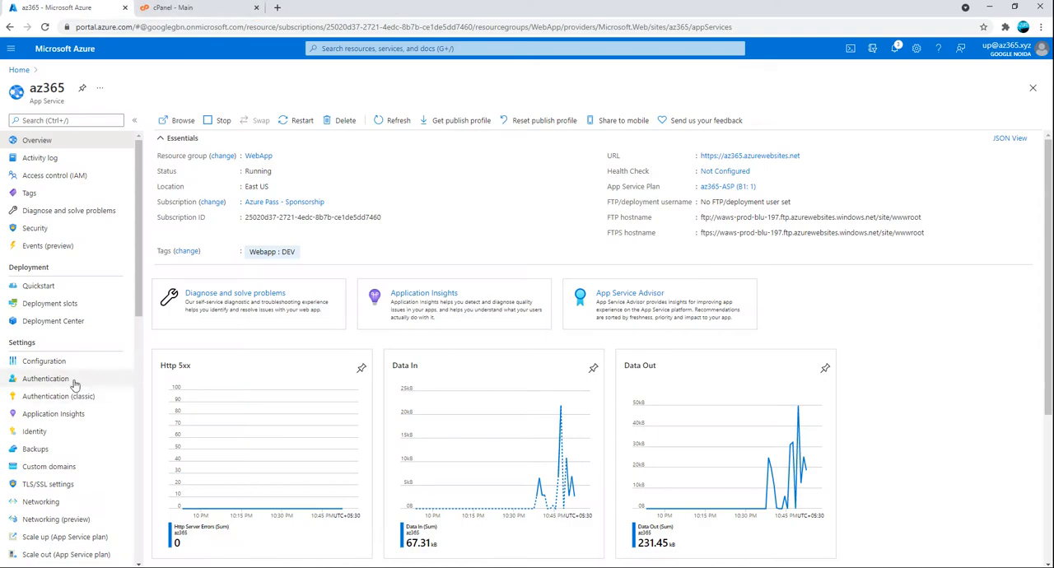
Start adding a custom domain to az365 from its Custom domains page, enter webapp.az365.xyz, and validate it
{"action": "scroll", "coordinate": [92, 350], "scroll_direction": "down", "scroll_amount": 2}
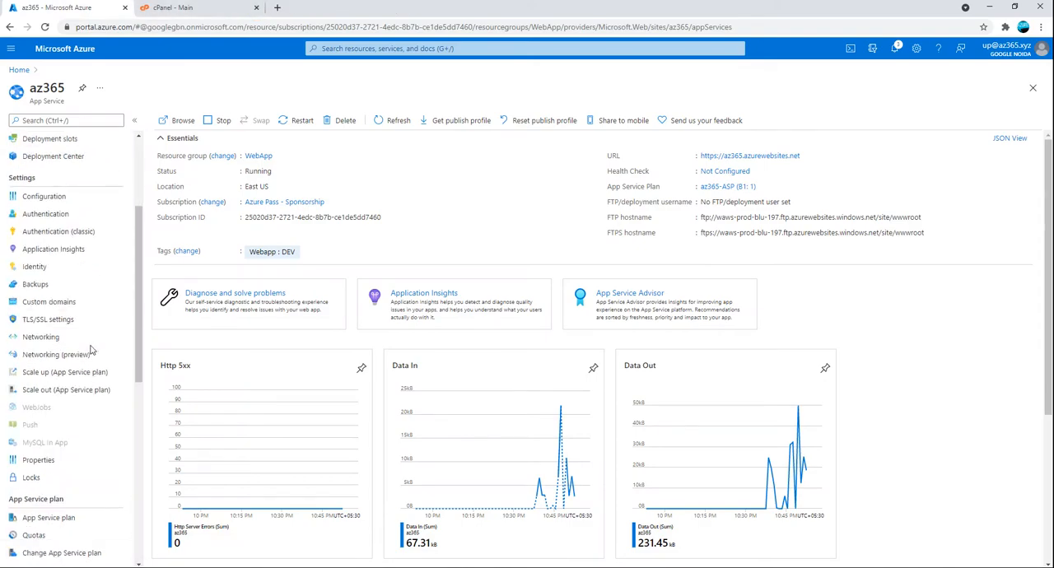
{"action": "left_click", "coordinate": [48, 303]}
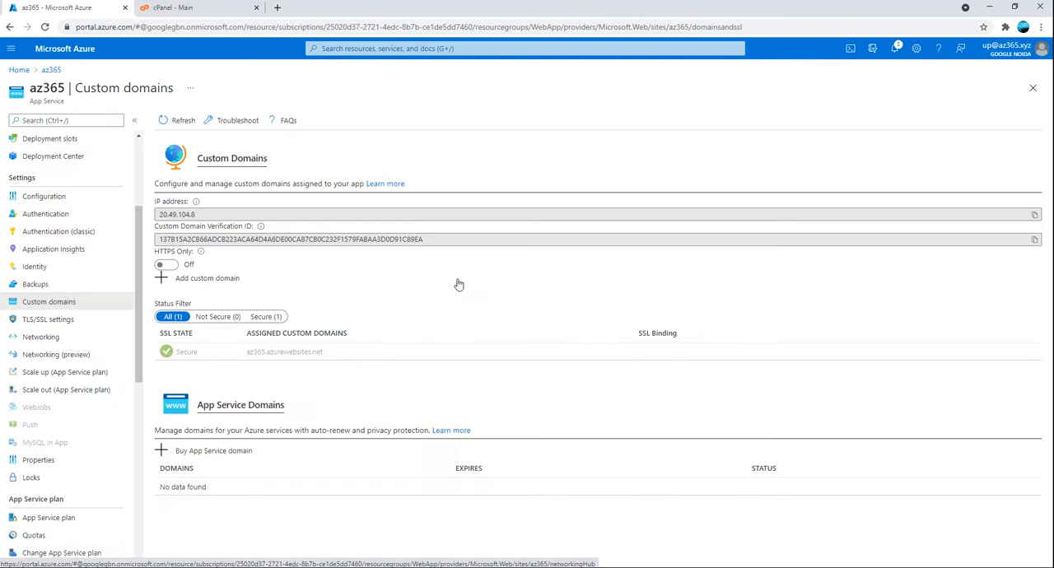
{"action": "left_click", "coordinate": [197, 280]}
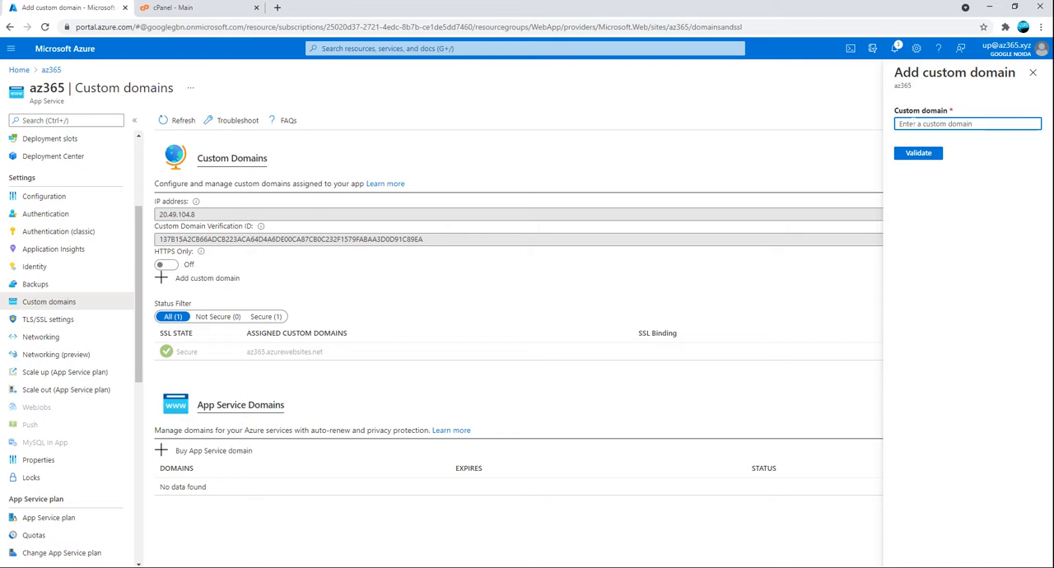
{"action": "type", "text": "web"}
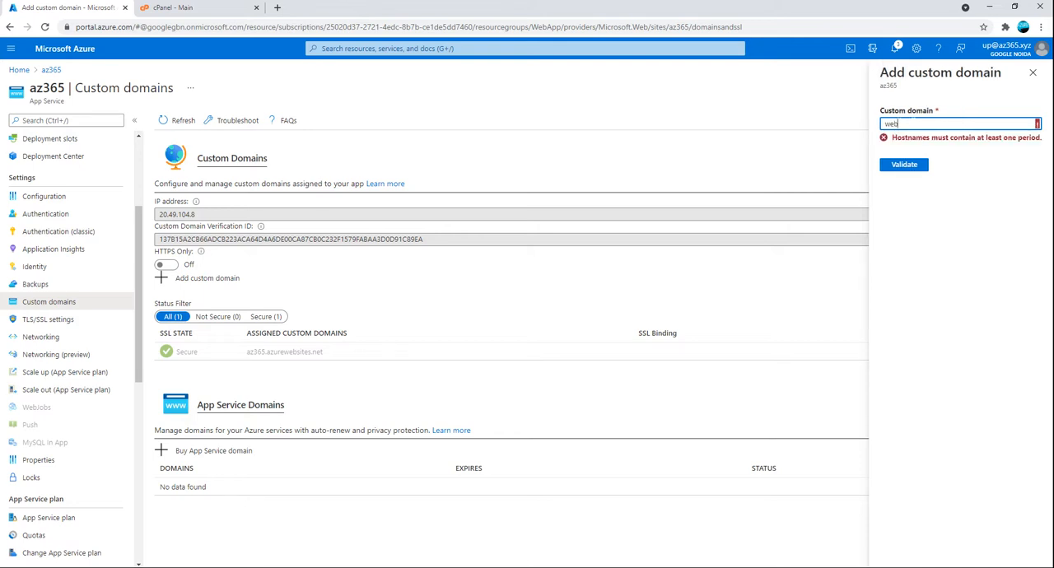
{"action": "type", "text": "app,az"}
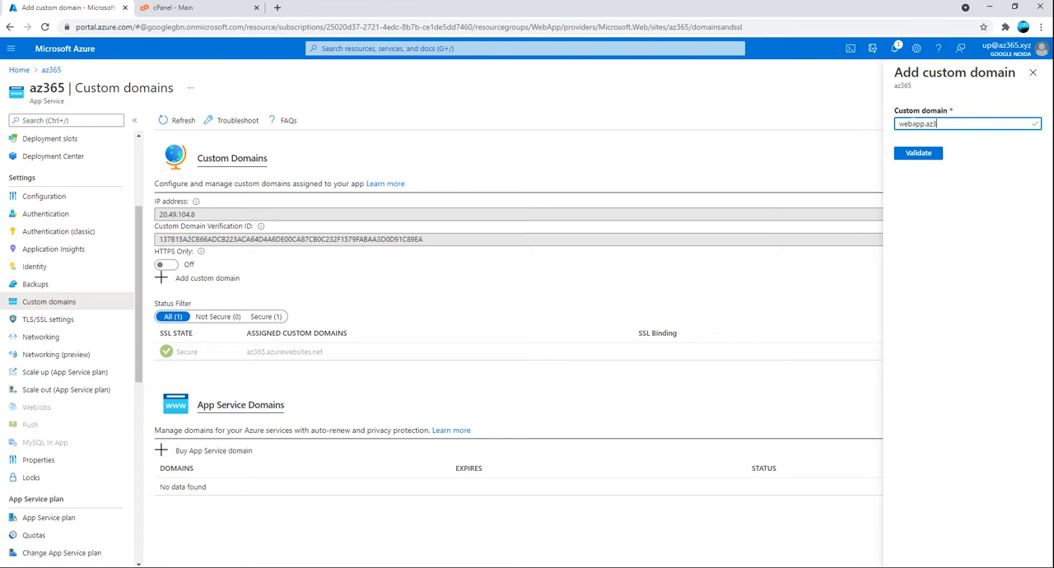
{"action": "type", "text": "z365.xyz"}
{"action": "left_click_drag", "start_coordinate": [926, 123], "coordinate": [876, 133]}
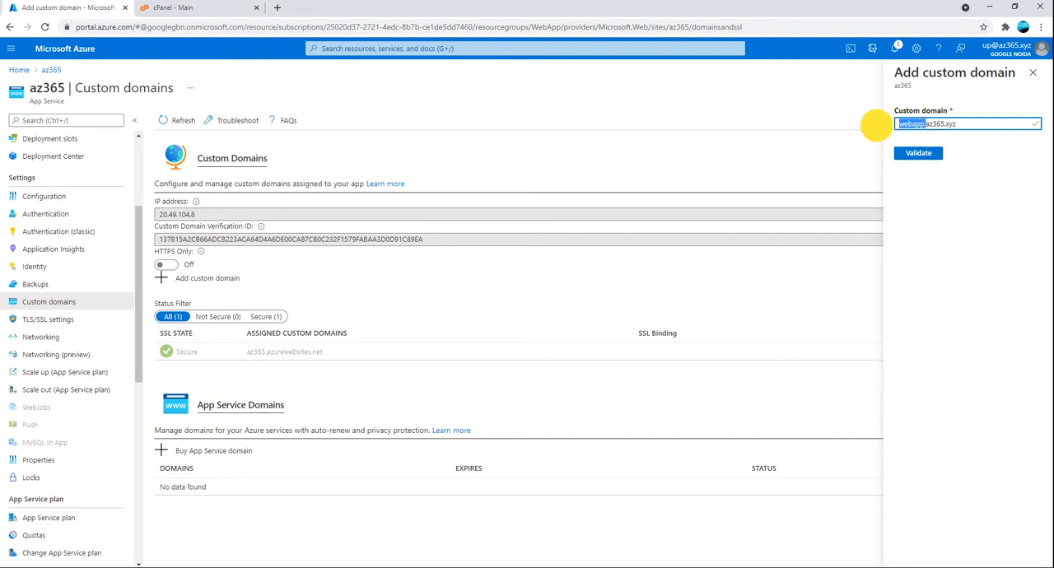
{"action": "left_click", "coordinate": [920, 124]}
{"action": "left_click_drag", "start_coordinate": [924, 123], "coordinate": [891, 123]}
{"action": "left_click", "coordinate": [919, 152]}
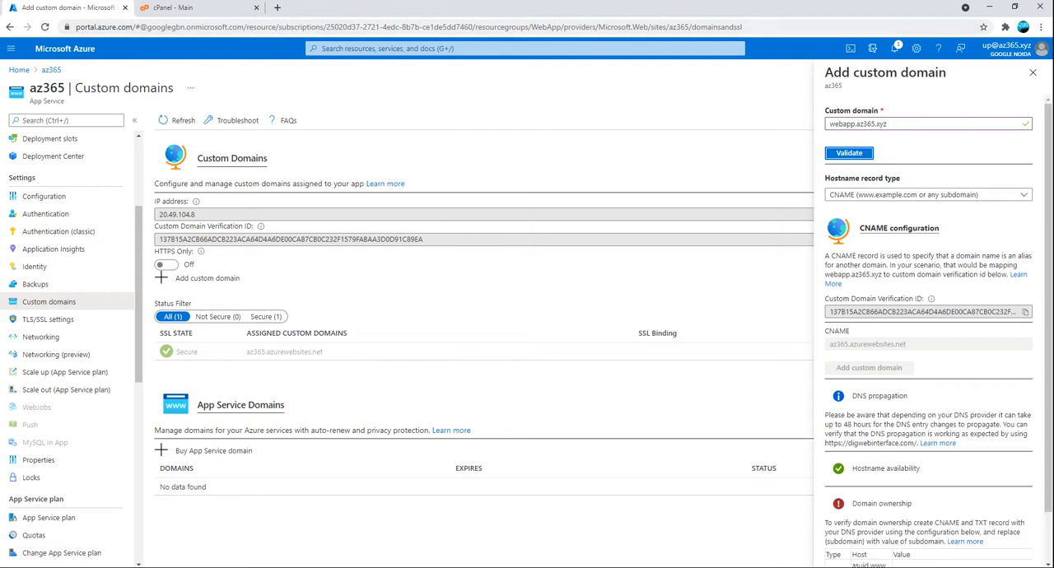
Switch to cPanel, create the subdomain webapp under az365.xyz with document root webapp.az365.xyz, and return to the subdomain list
{"action": "left_click", "coordinate": [165, 8]}
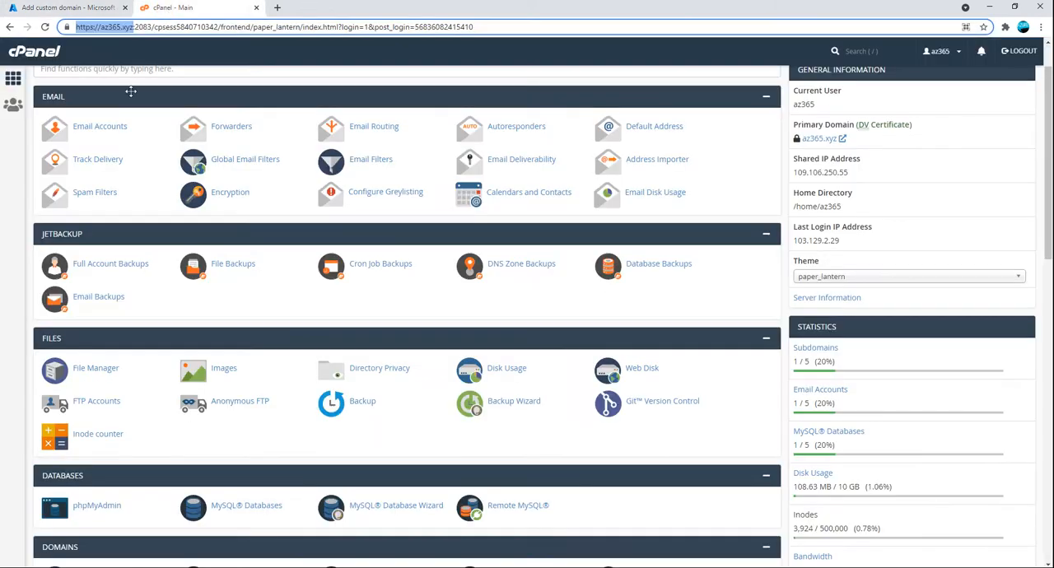
{"action": "scroll", "coordinate": [276, 434], "scroll_direction": "down", "scroll_amount": 3}
{"action": "scroll", "coordinate": [276, 436], "scroll_direction": "down", "scroll_amount": 2}
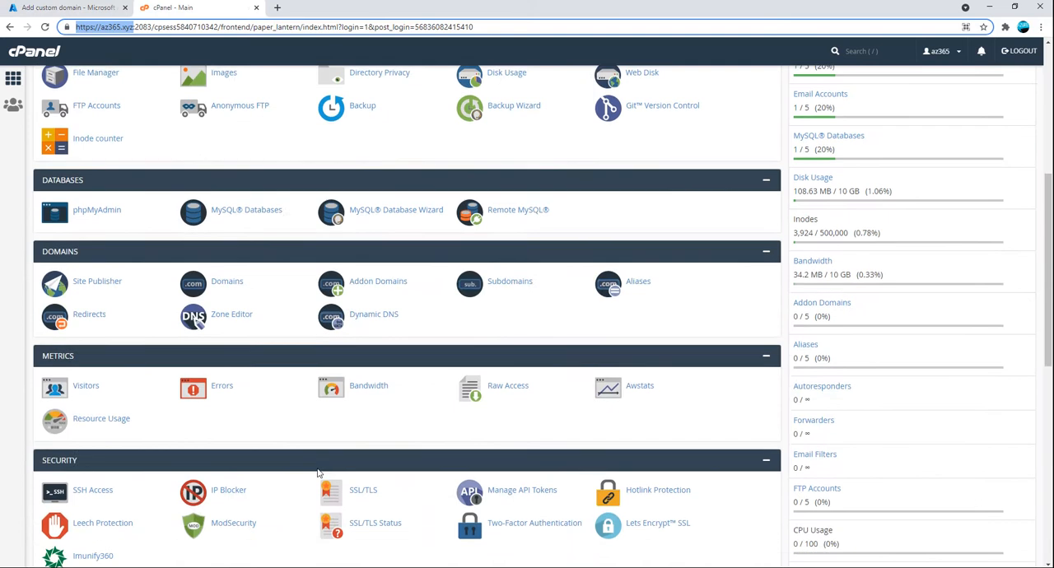
{"action": "scroll", "coordinate": [305, 442], "scroll_direction": "down", "scroll_amount": 2}
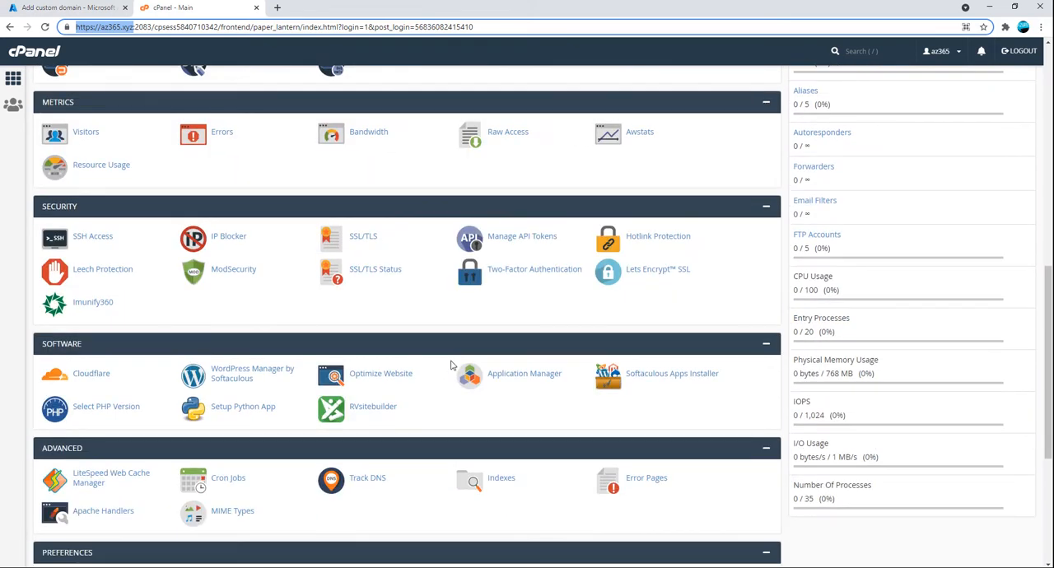
{"action": "scroll", "coordinate": [492, 396], "scroll_direction": "up", "scroll_amount": 4}
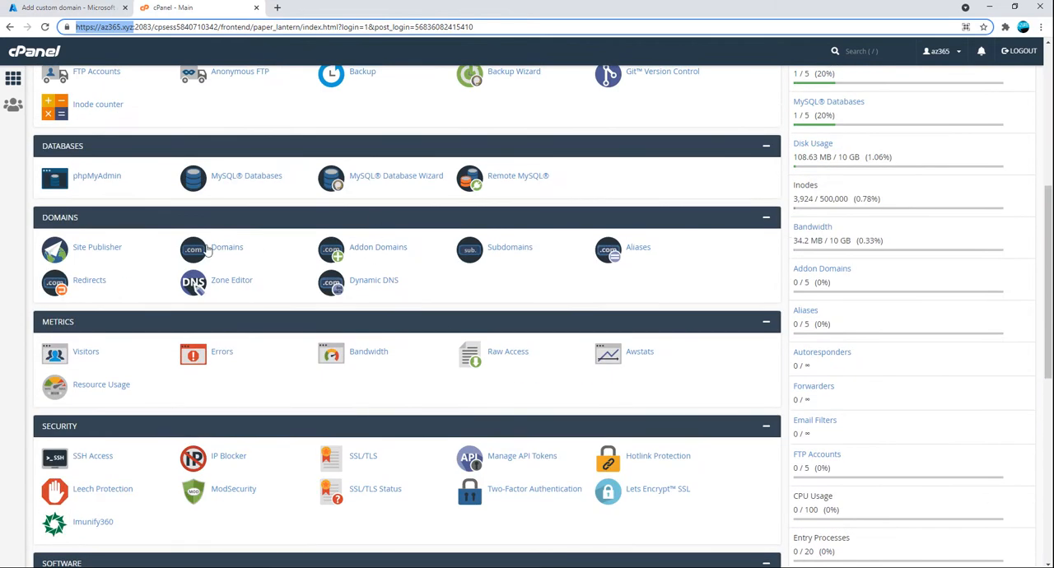
{"action": "left_click", "coordinate": [519, 249]}
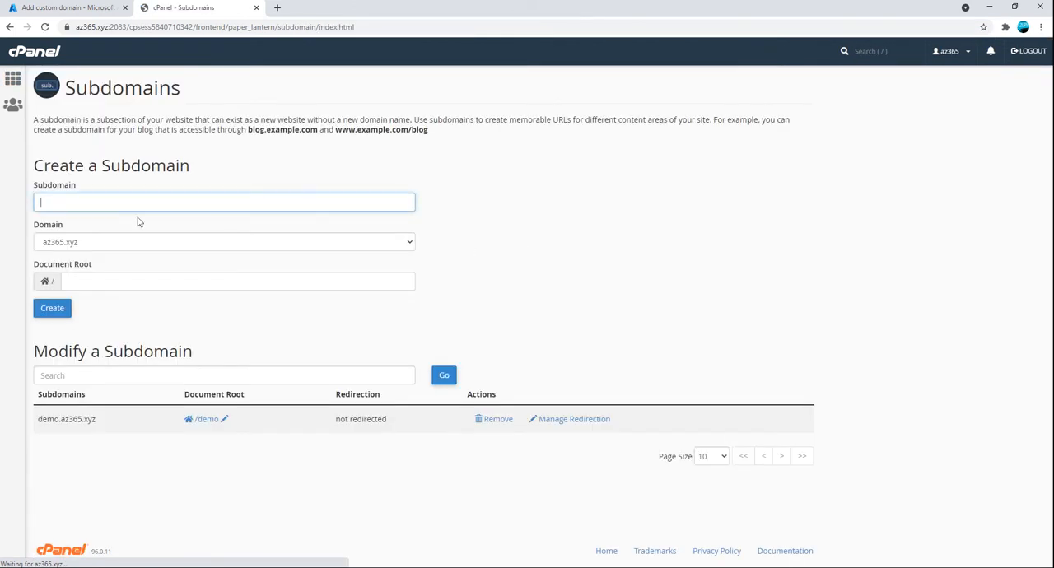
{"action": "type", "text": "webapp"}
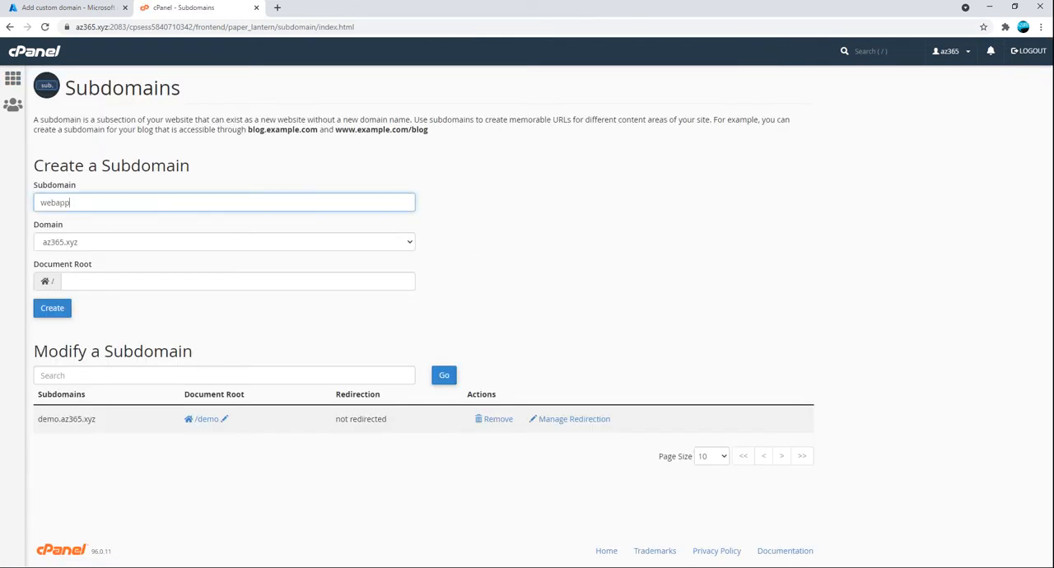
{"action": "key", "text": "Tab"}
{"action": "key", "text": "Tab"}
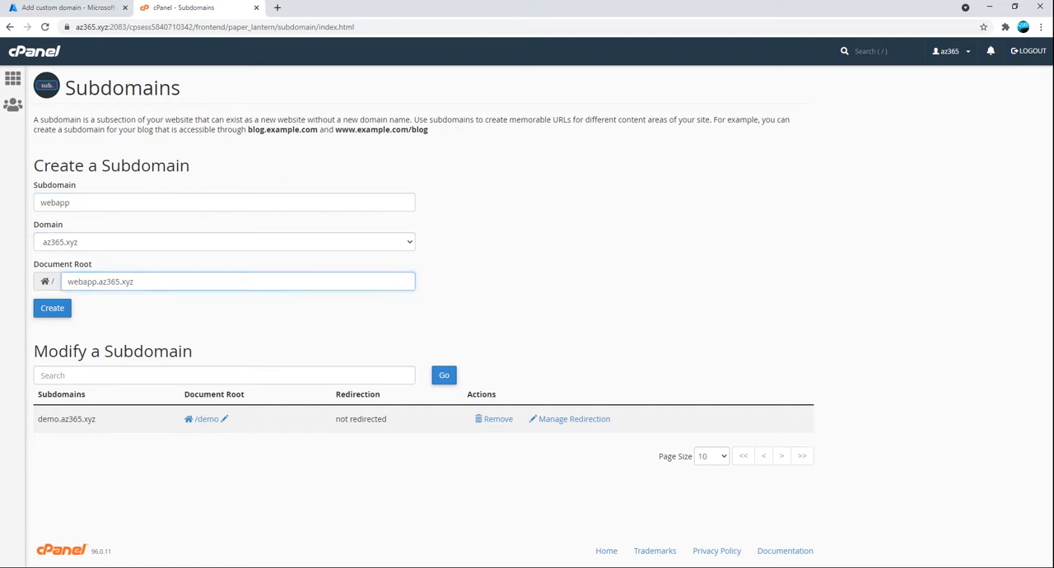
{"action": "left_click", "coordinate": [54, 308]}
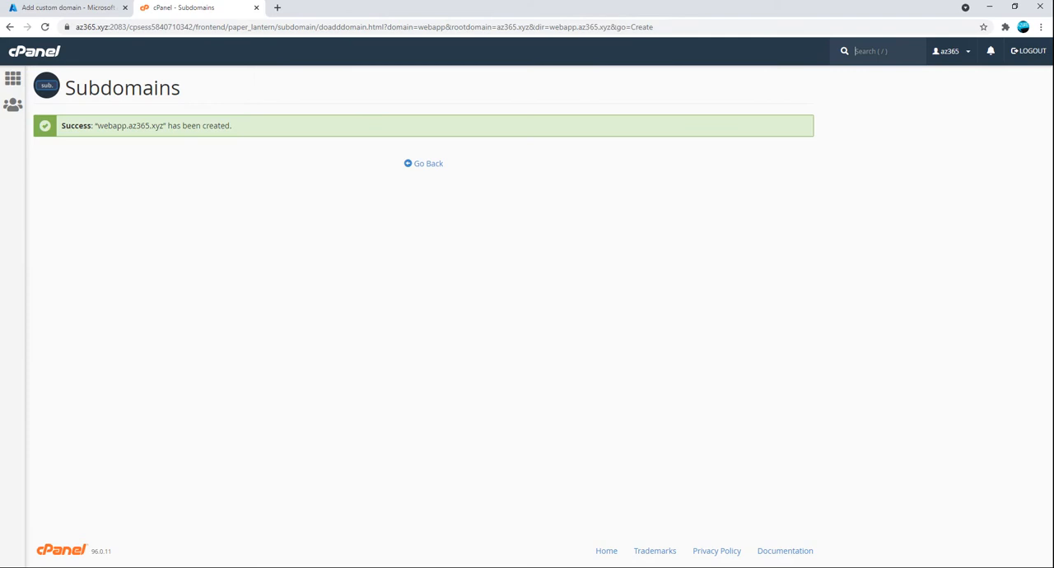
{"action": "left_click", "coordinate": [423, 163]}
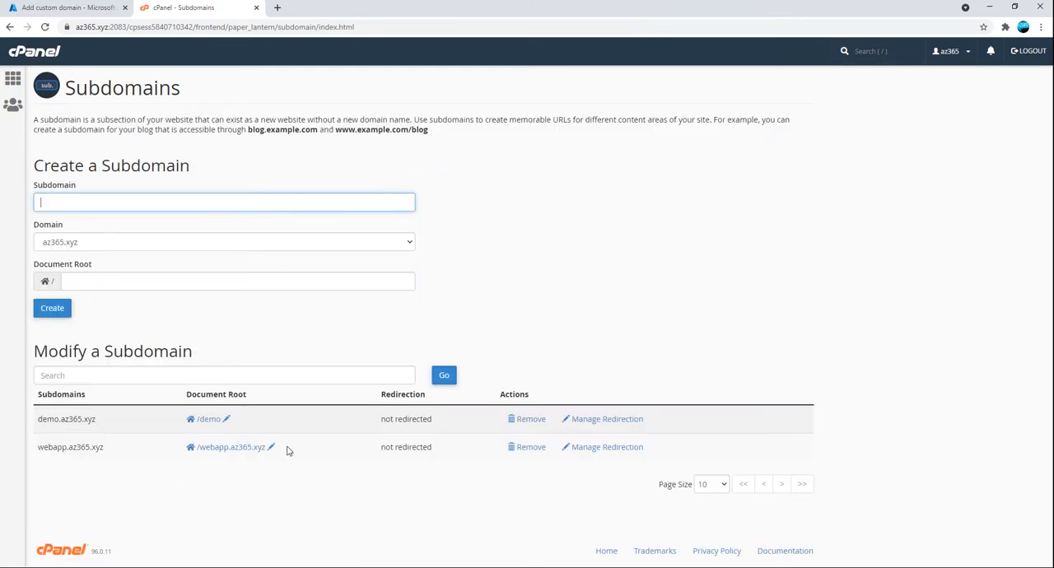
Open the Zone Editor from the cPanel home page and manage the DNS records of az365.xyz
{"action": "left_click", "coordinate": [12, 79]}
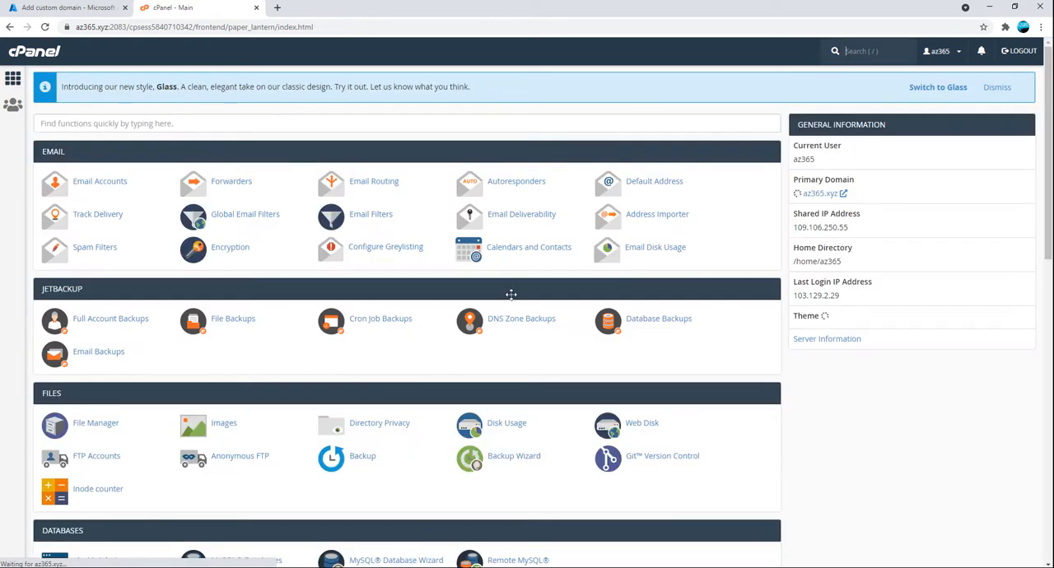
{"action": "scroll", "coordinate": [417, 410], "scroll_direction": "down", "scroll_amount": 3}
{"action": "scroll", "coordinate": [412, 410], "scroll_direction": "down", "scroll_amount": 6}
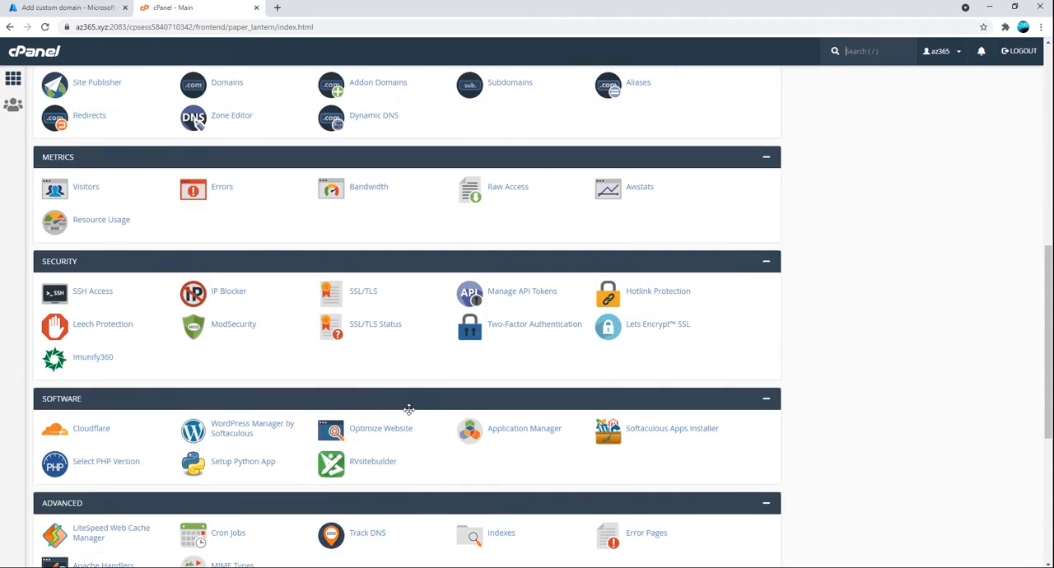
{"action": "scroll", "coordinate": [411, 418], "scroll_direction": "down", "scroll_amount": 2}
{"action": "scroll", "coordinate": [462, 429], "scroll_direction": "up", "scroll_amount": 6}
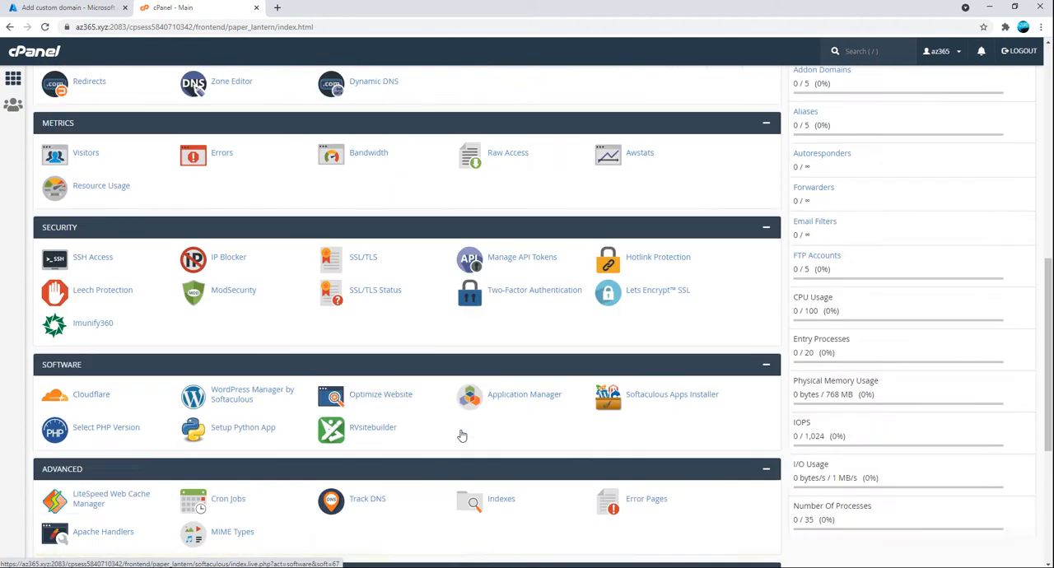
{"action": "scroll", "coordinate": [461, 429], "scroll_direction": "up", "scroll_amount": 3}
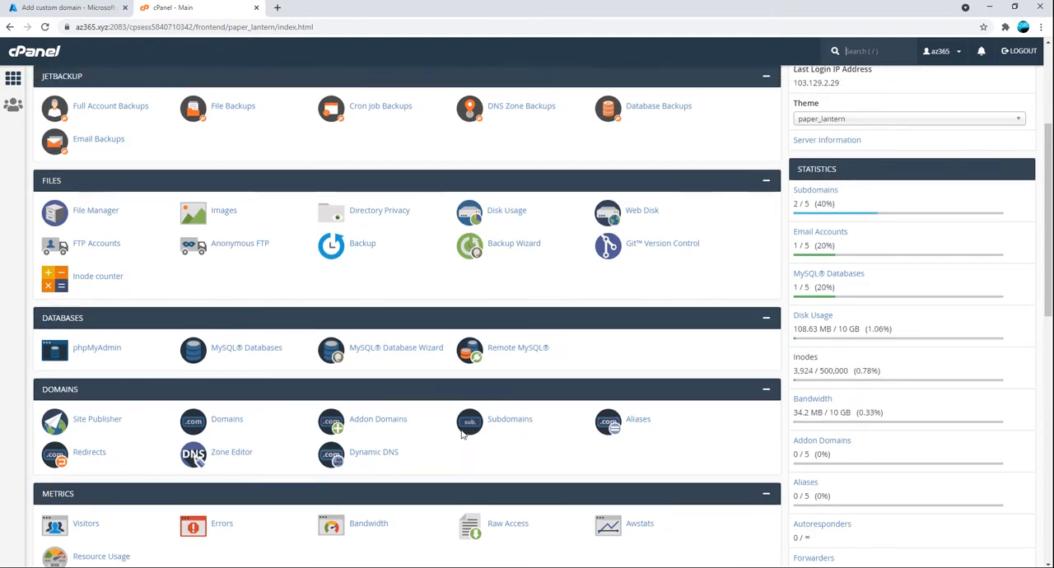
{"action": "scroll", "coordinate": [443, 429], "scroll_direction": "up", "scroll_amount": 3}
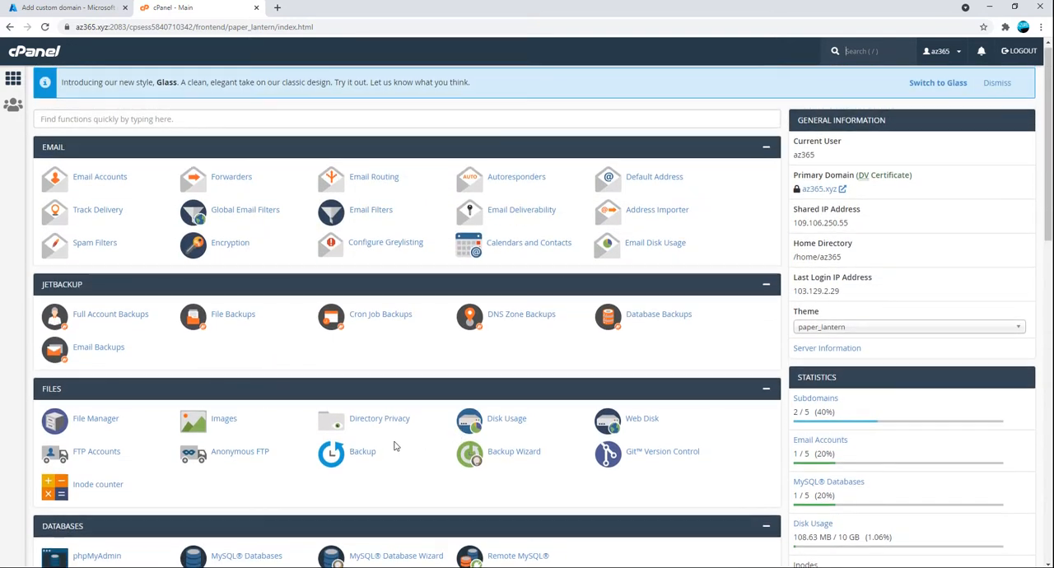
{"action": "scroll", "coordinate": [394, 446], "scroll_direction": "down", "scroll_amount": 3}
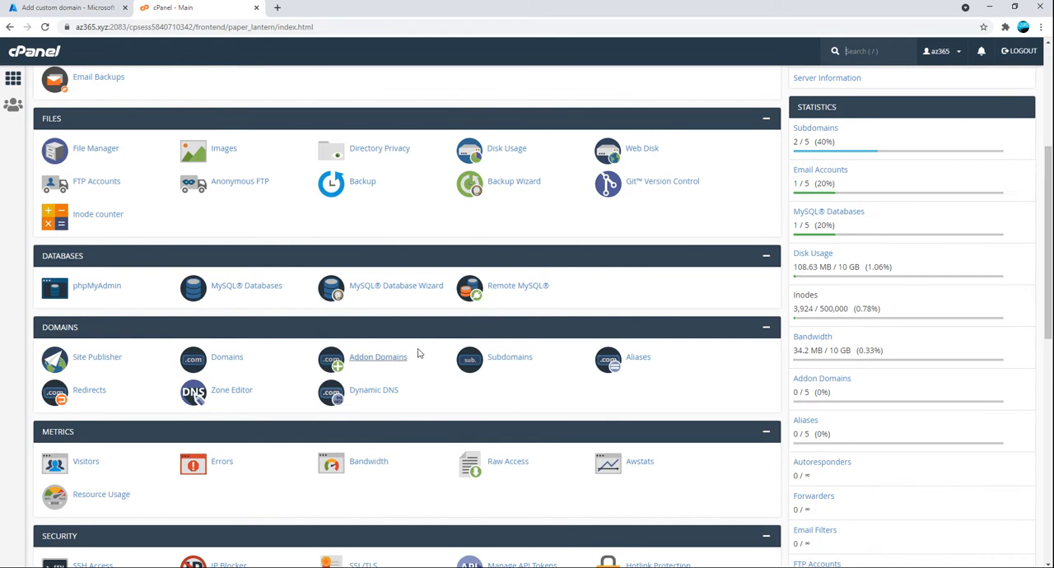
{"action": "scroll", "coordinate": [424, 422], "scroll_direction": "down", "scroll_amount": 3}
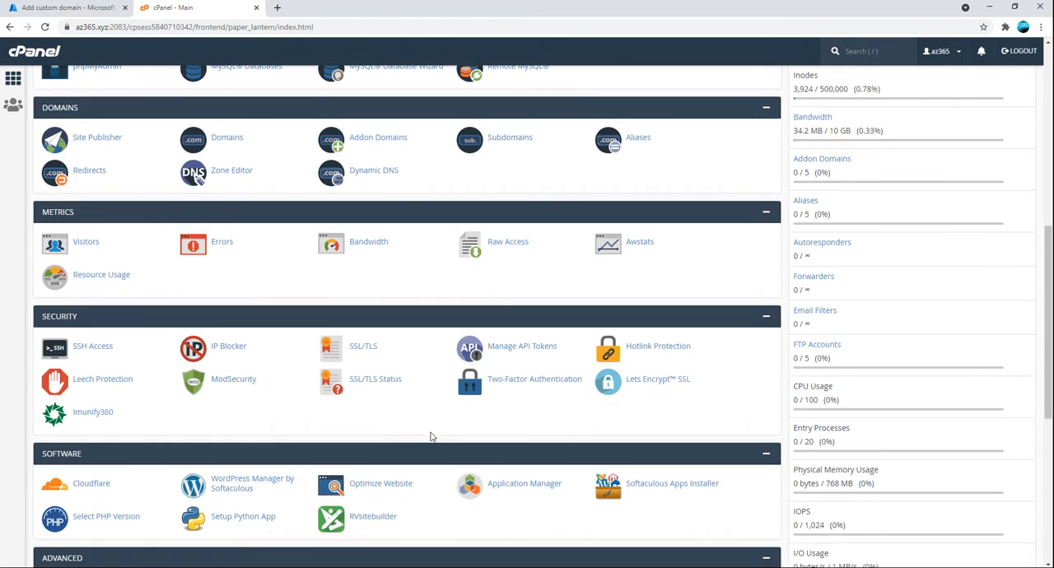
{"action": "scroll", "coordinate": [432, 436], "scroll_direction": "down", "scroll_amount": 2}
{"action": "scroll", "coordinate": [432, 437], "scroll_direction": "up", "scroll_amount": 2}
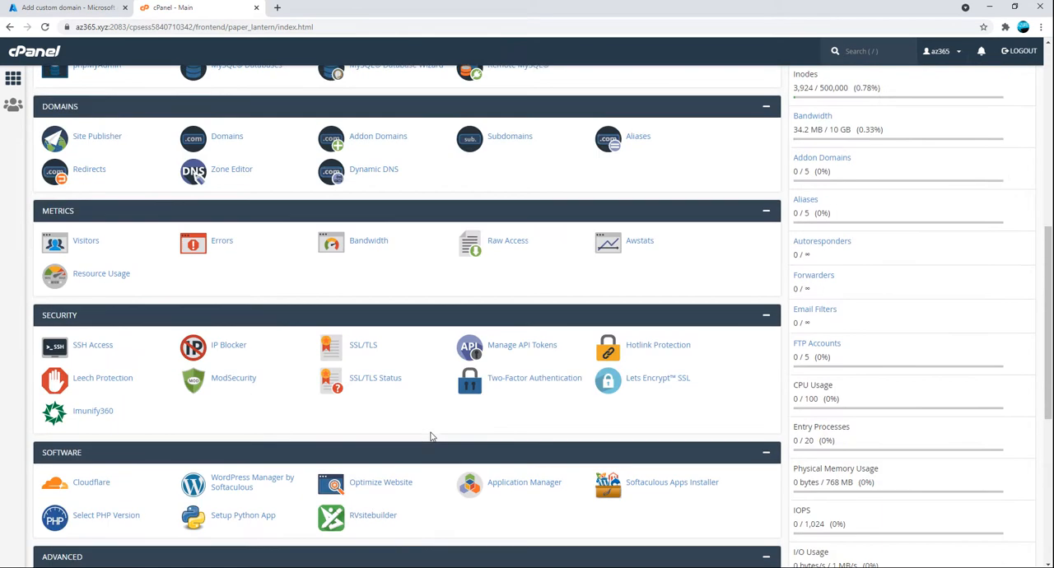
{"action": "left_click", "coordinate": [229, 172]}
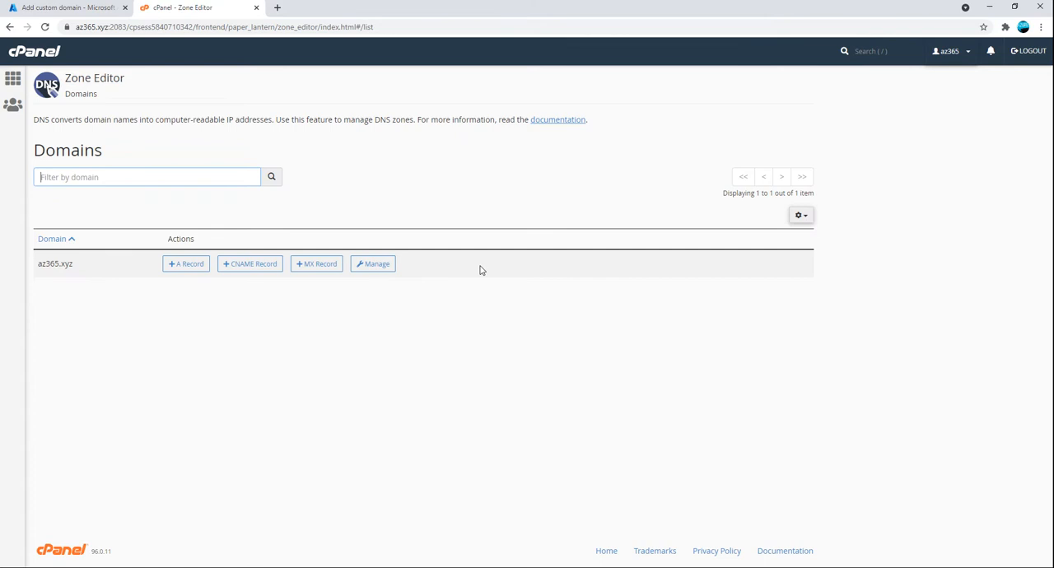
{"action": "left_click", "coordinate": [382, 263]}
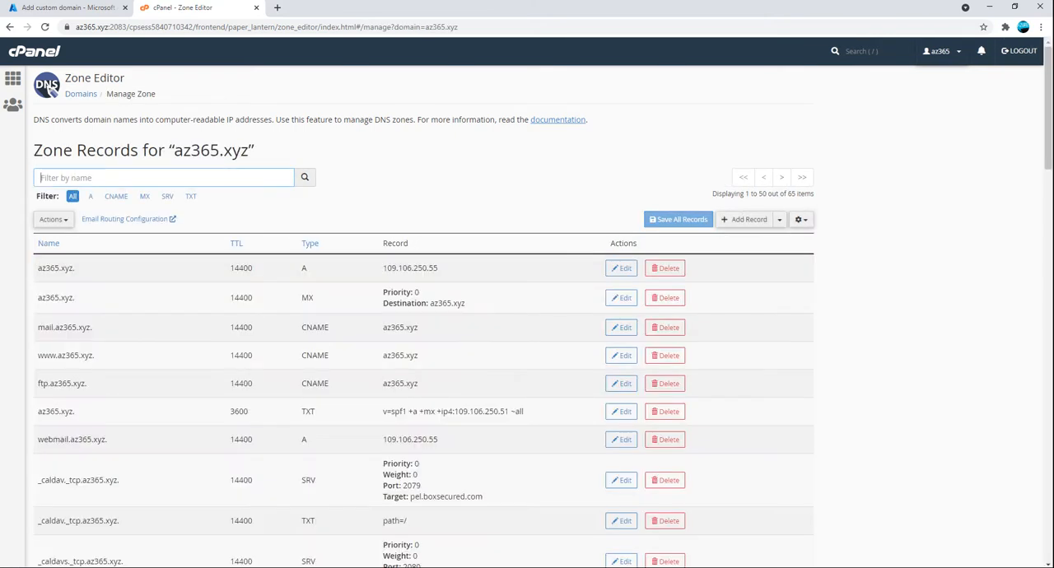
Find the webapp entries among the zone records and delete the TXT record of webapp.az365.xyz
{"action": "key", "text": "ctrl+f"}
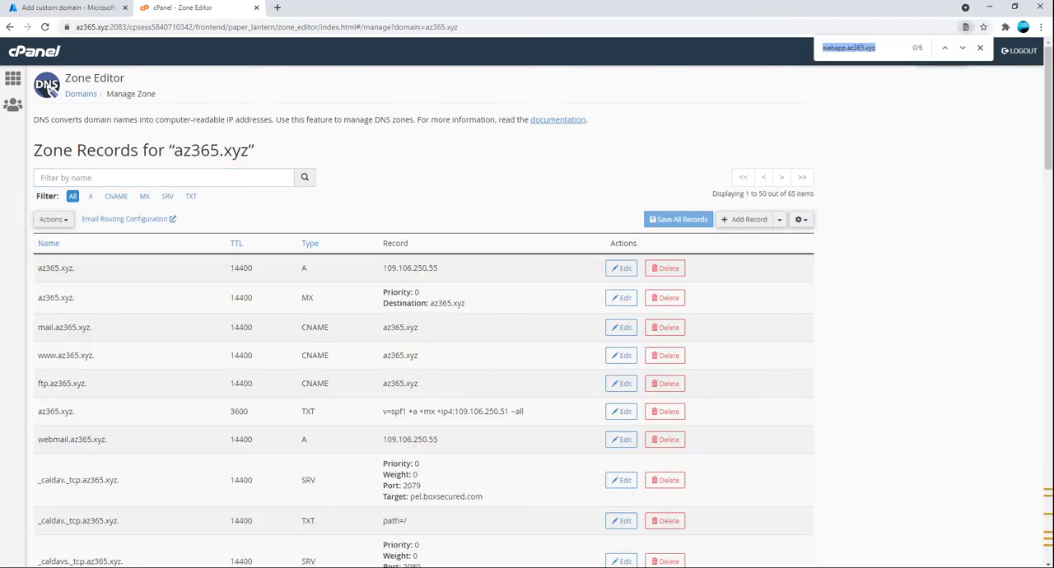
{"action": "type", "text": "webapp"}
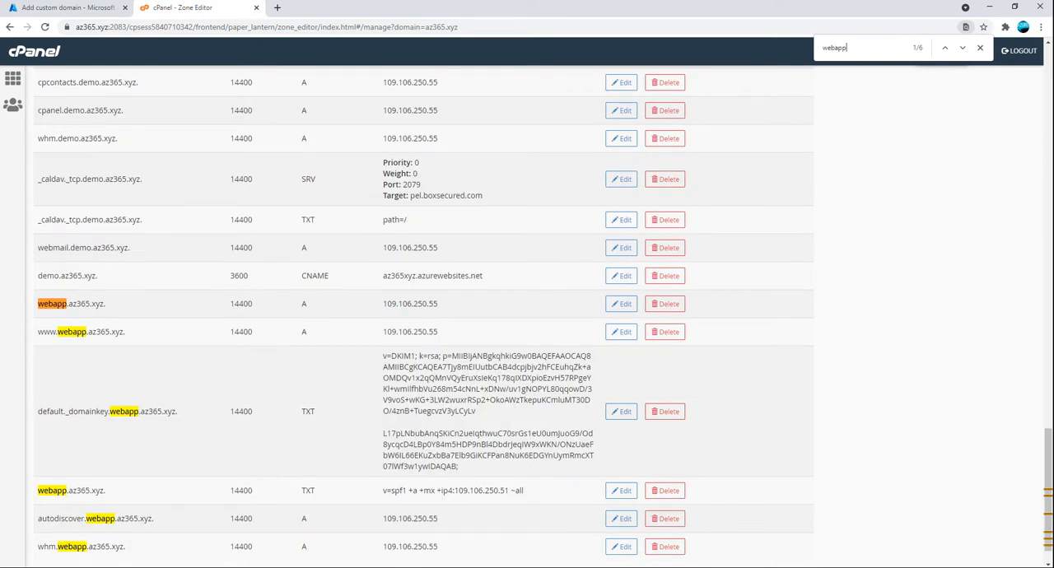
{"action": "scroll", "coordinate": [302, 418], "scroll_direction": "down", "scroll_amount": 1}
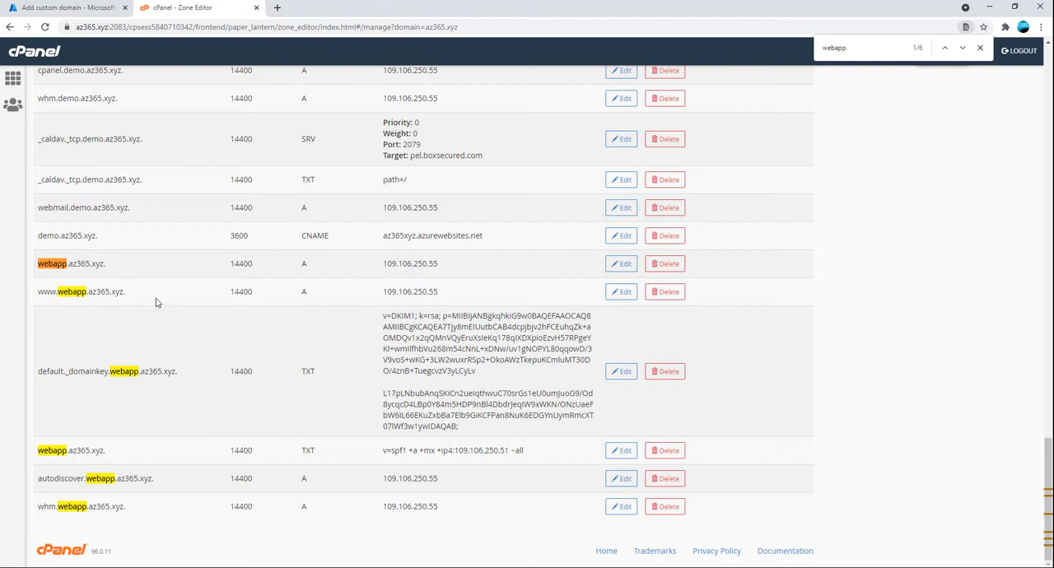
{"action": "left_click", "coordinate": [673, 452]}
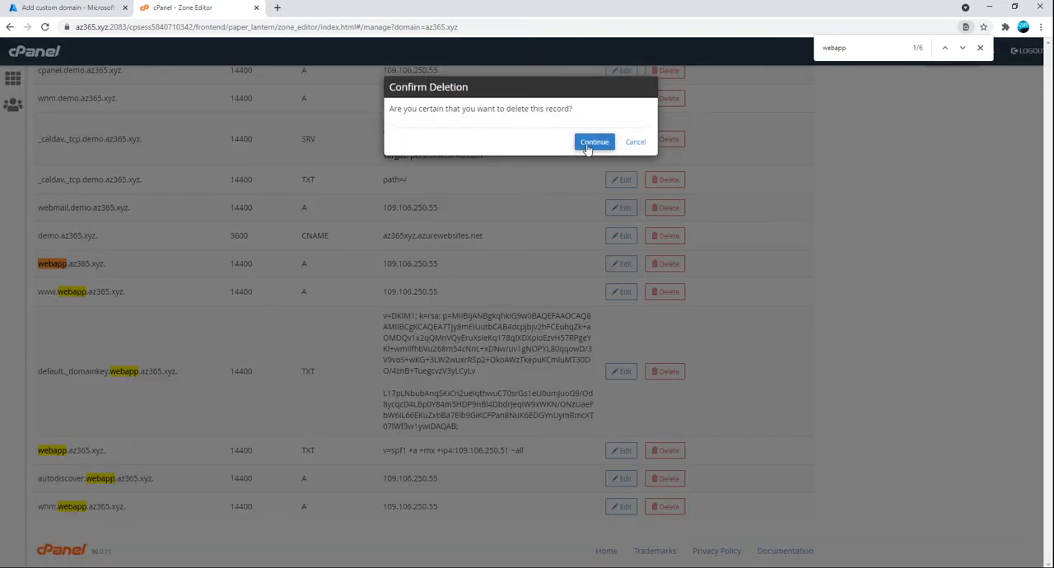
{"action": "left_click", "coordinate": [589, 145]}
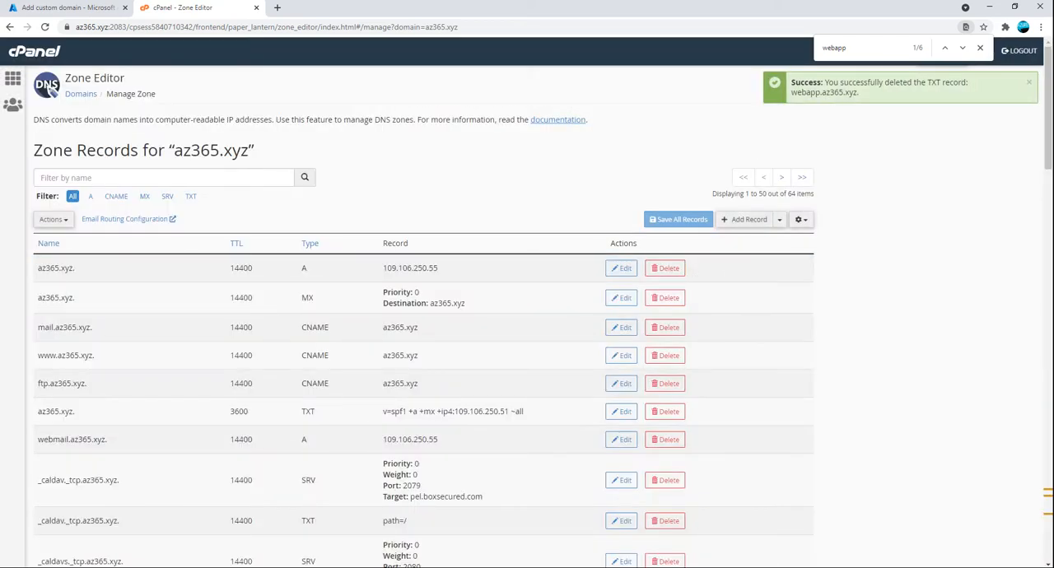
Find the webapp entries again and delete the A record of webapp.az365.xyz
{"action": "key", "text": "Return"}
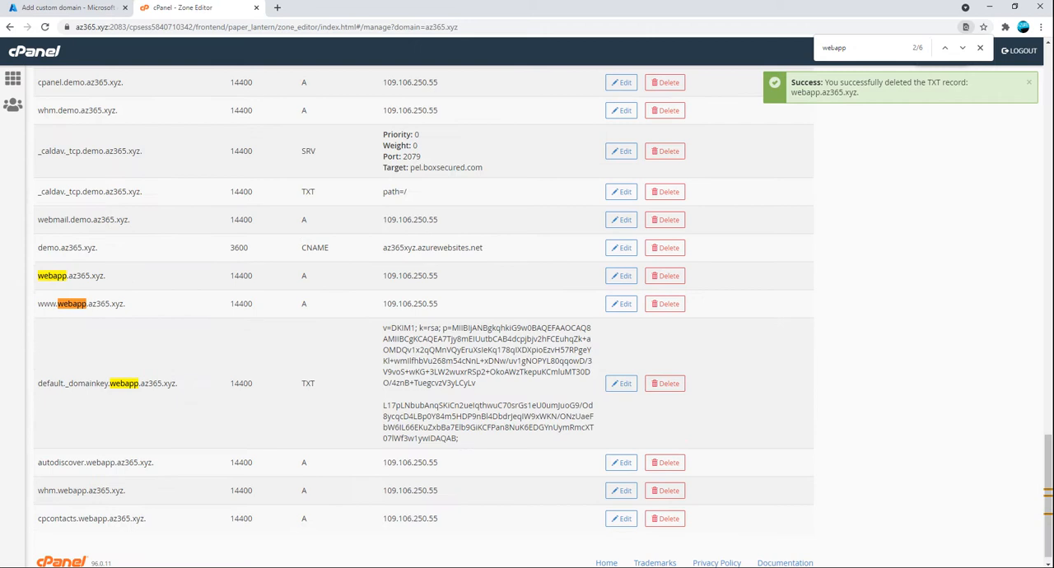
{"action": "left_click", "coordinate": [664, 304]}
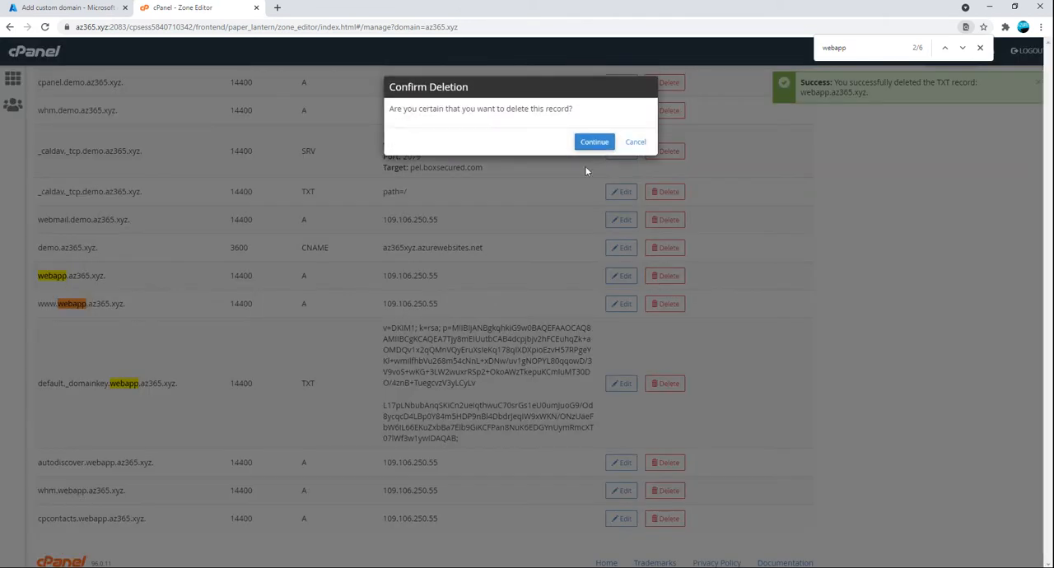
{"action": "left_click", "coordinate": [594, 141]}
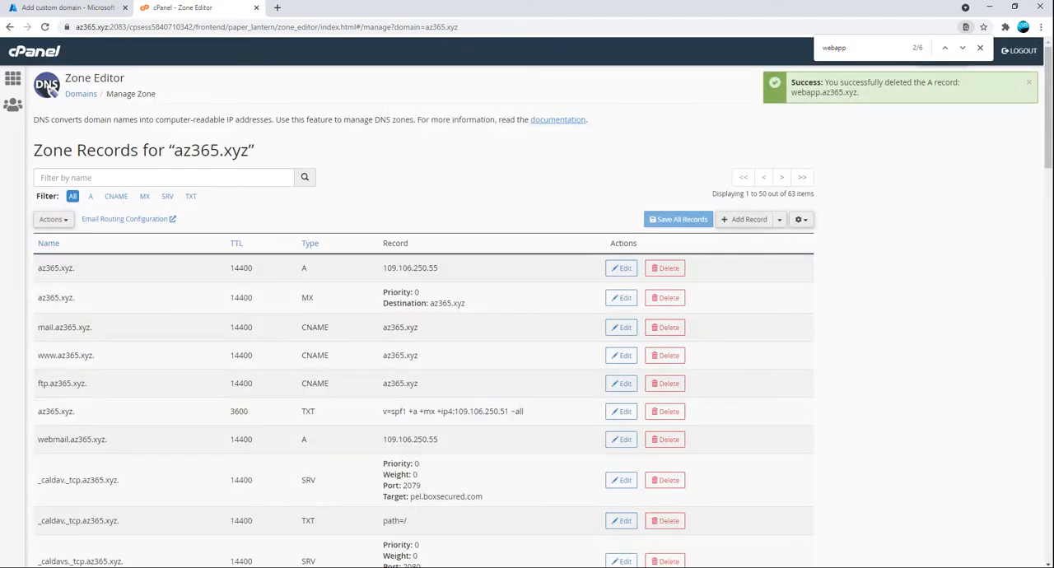
{"action": "left_click", "coordinate": [859, 46]}
{"action": "key", "text": "Return"}
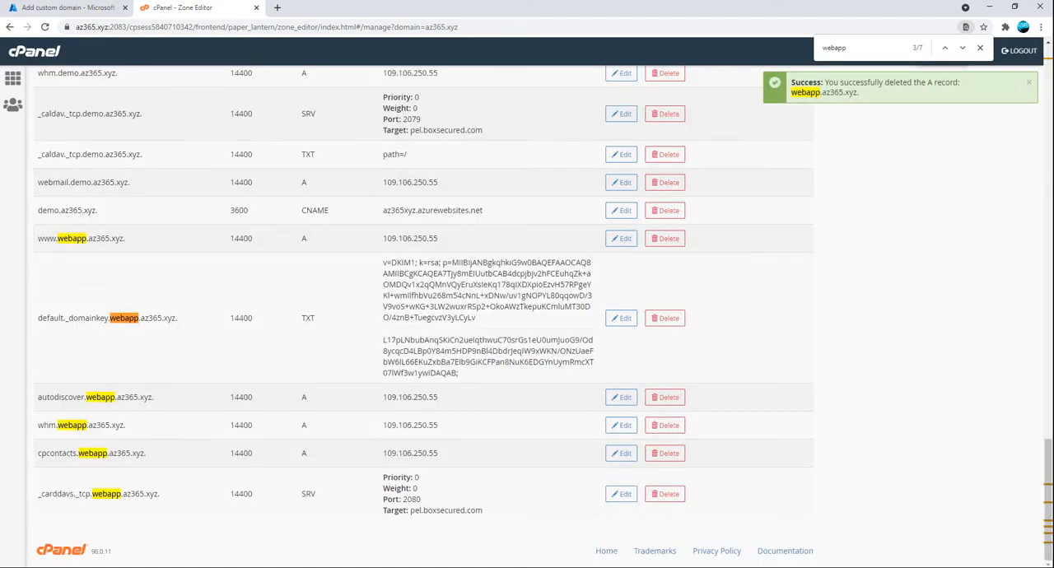
{"action": "left_click", "coordinate": [132, 246]}
{"action": "left_click", "coordinate": [667, 240]}
{"action": "left_click", "coordinate": [589, 141]}
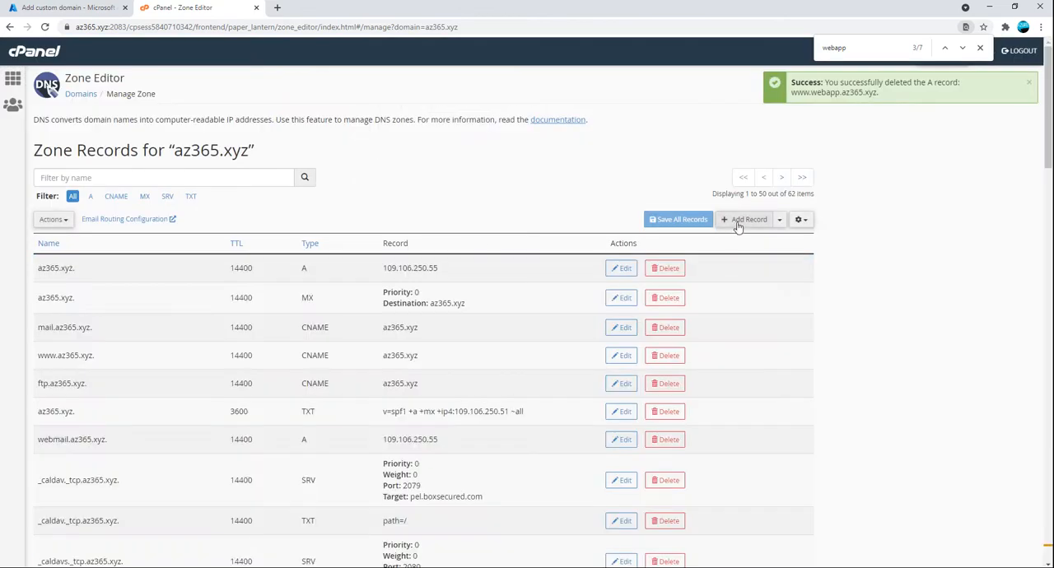
Start a new zone record of type CNAME and name it webapp.az365.xyz
{"action": "left_click", "coordinate": [744, 220]}
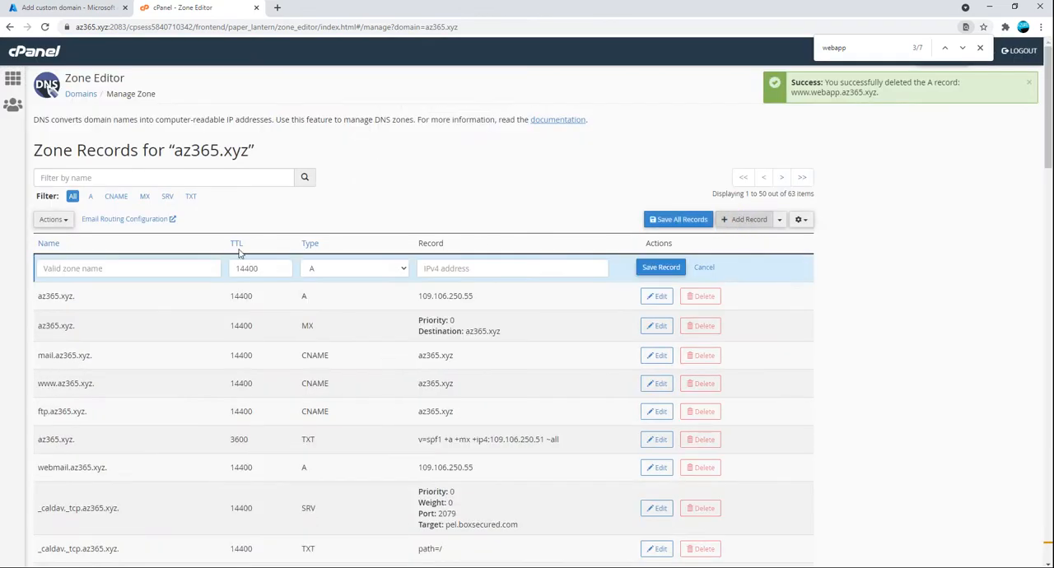
{"action": "left_click", "coordinate": [366, 269]}
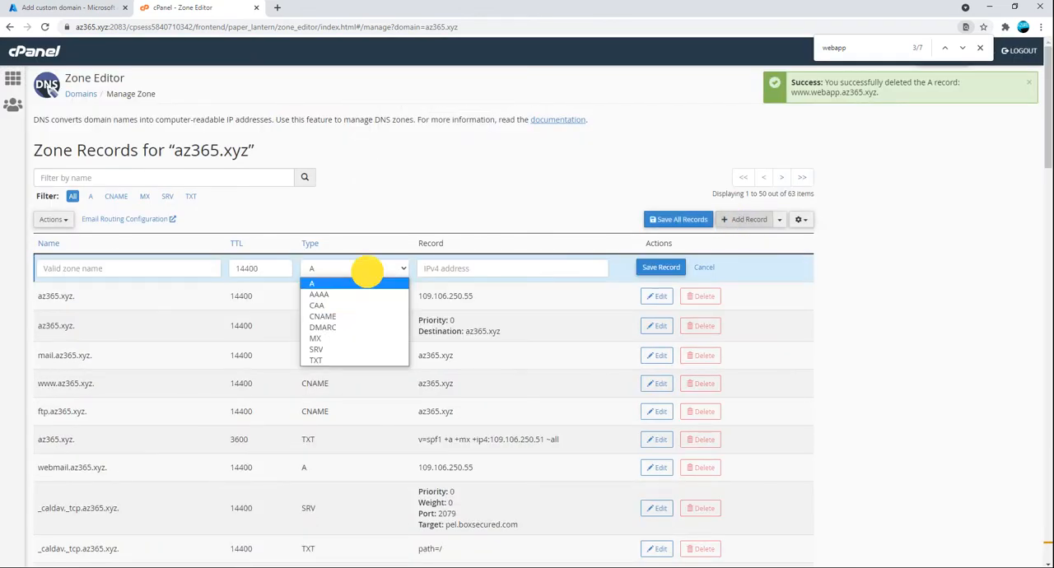
{"action": "left_click", "coordinate": [345, 317]}
{"action": "left_click", "coordinate": [140, 269]}
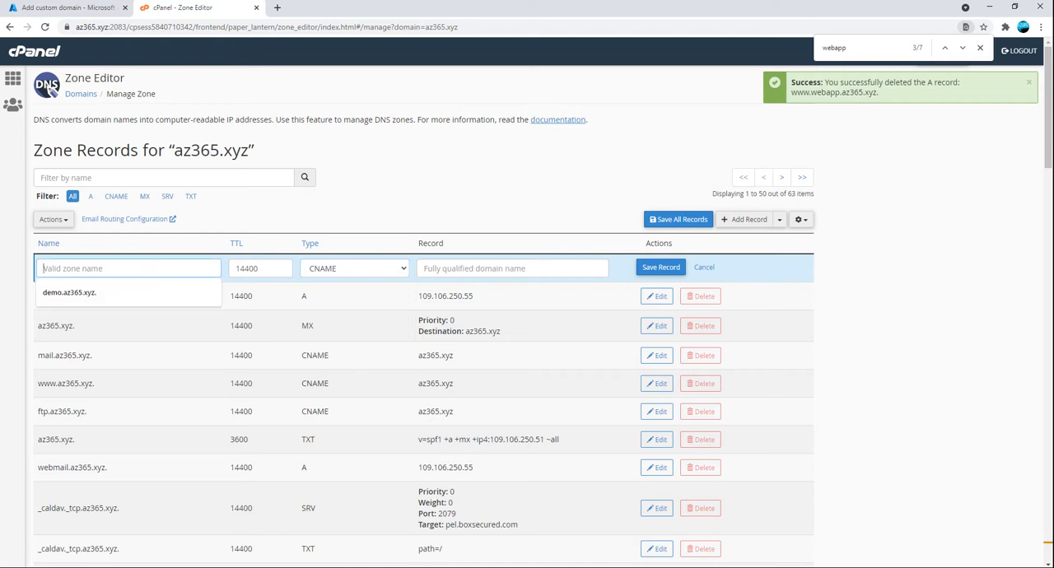
{"action": "type", "text": "web"}
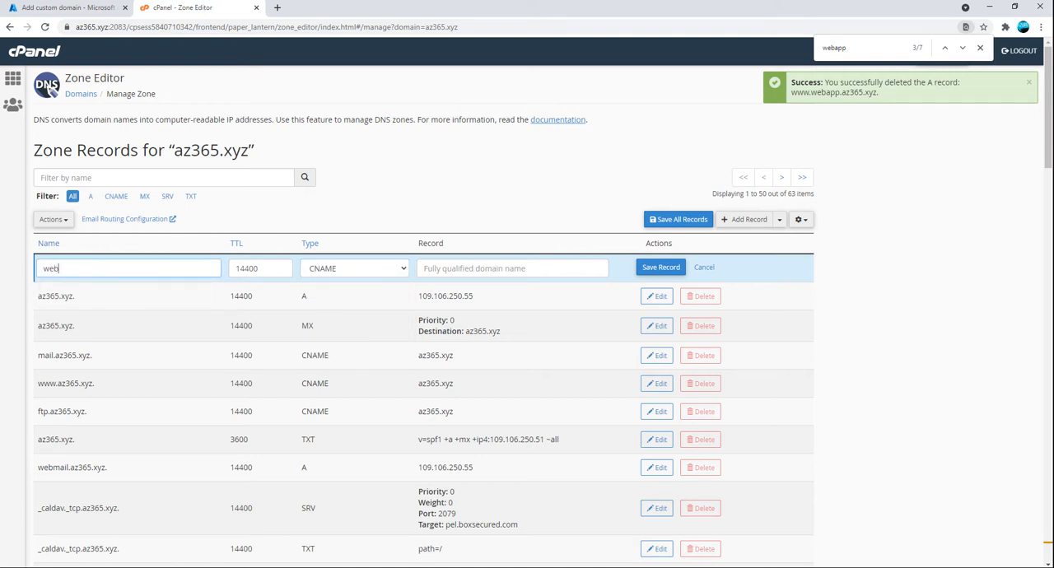
{"action": "type", "text": "app"}
{"action": "key", "text": "Tab"}
{"action": "key", "text": "Tab"}
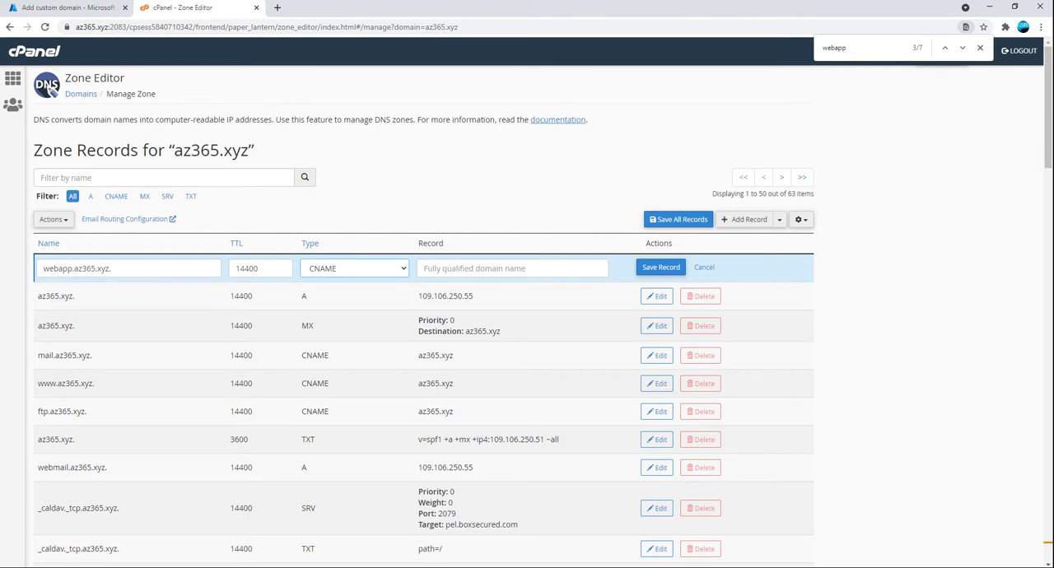
{"action": "key", "text": "shift+Tab"}
{"action": "left_click_drag", "start_coordinate": [253, 271], "coordinate": [197, 271]}
{"action": "type", "text": "3600"}
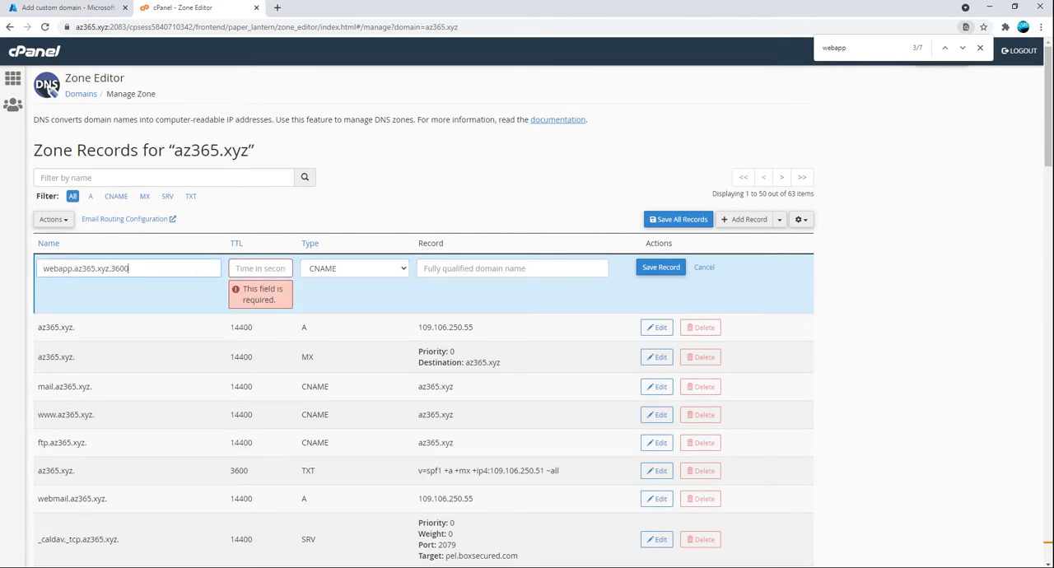
{"action": "key", "text": "ctrl+z"}
{"action": "key", "text": "ctrl+z"}
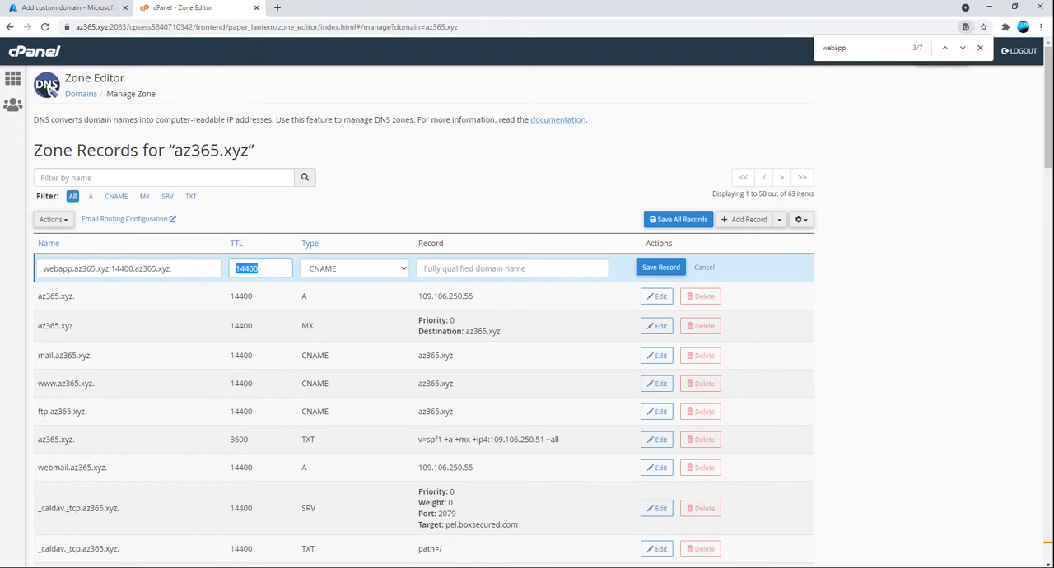
{"action": "key", "text": "ctrl+z"}
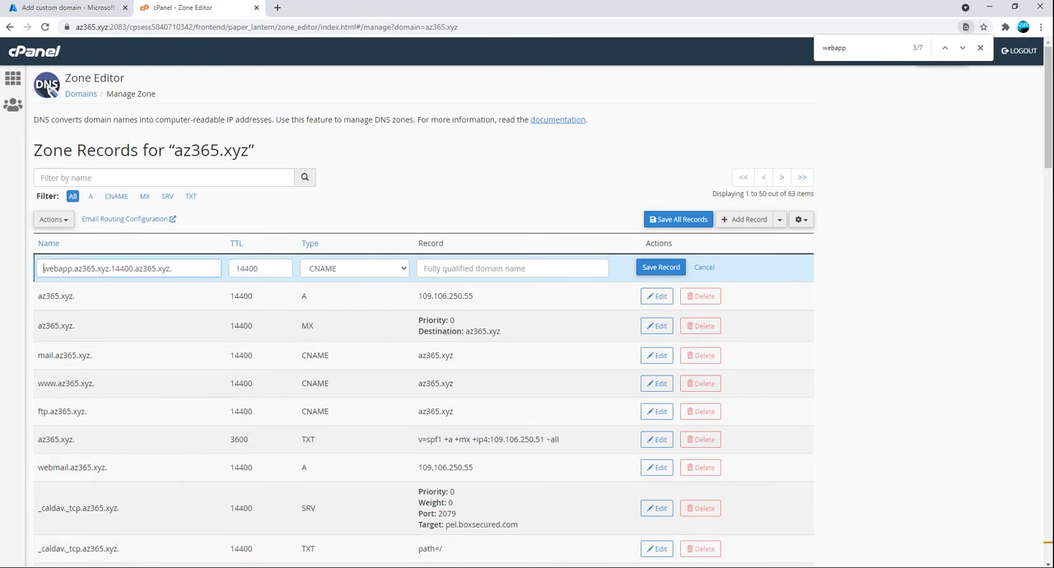
{"action": "left_click_drag", "start_coordinate": [109, 270], "coordinate": [231, 275]}
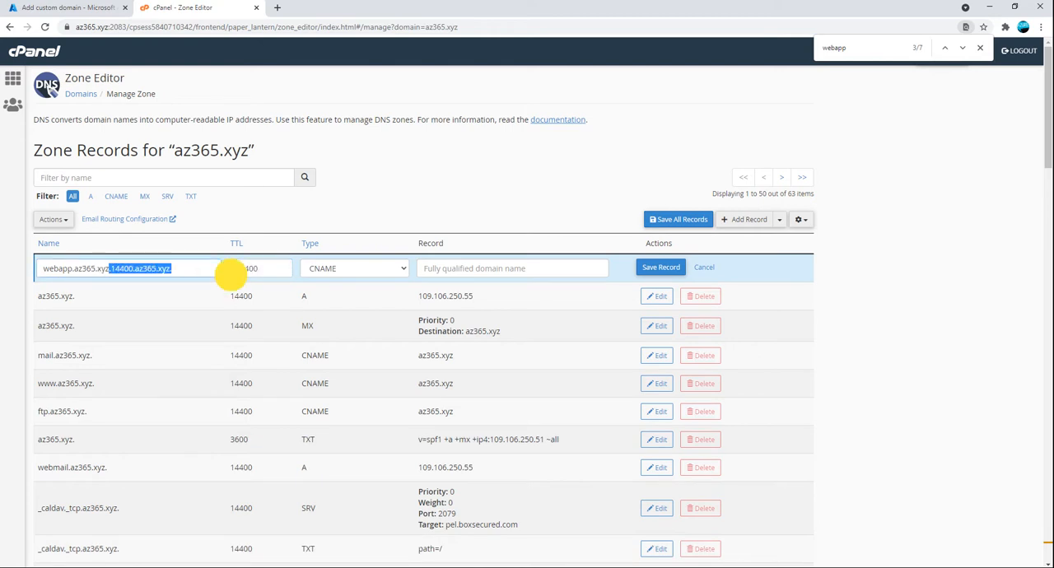
{"action": "key", "text": "BackSpace"}
Set the new CNAME record's TTL to 3600 and its target to webapp.azurewebsites.net
{"action": "key", "text": "Tab"}
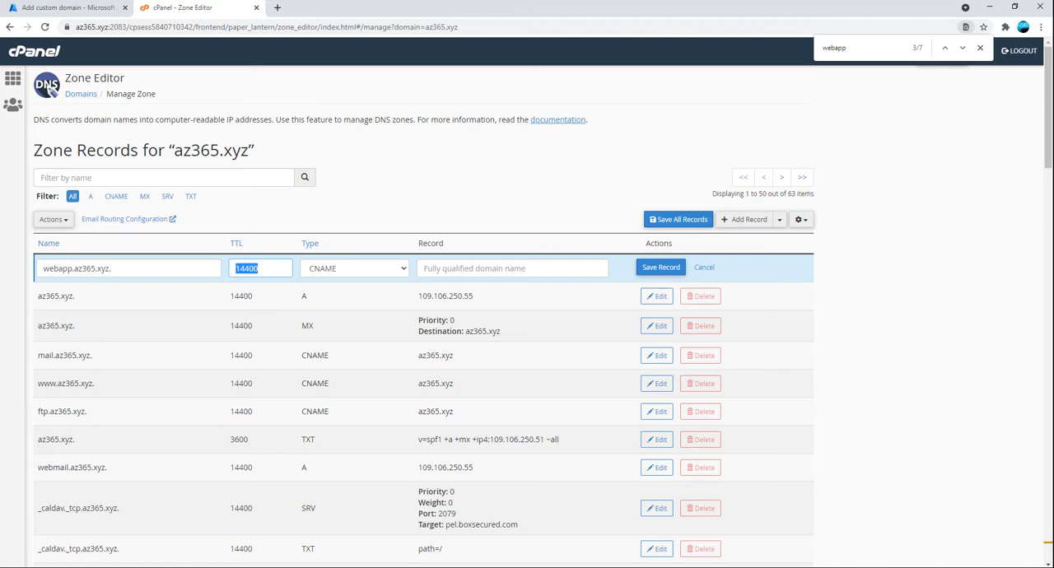
{"action": "type", "text": "3600"}
{"action": "key", "text": "Tab"}
{"action": "left_click", "coordinate": [447, 271]}
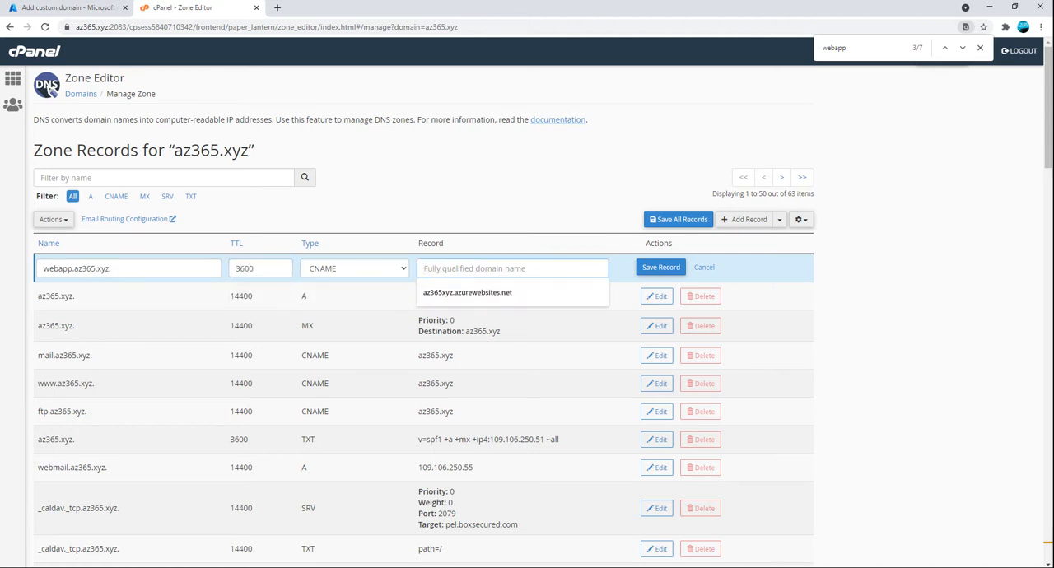
{"action": "left_click", "coordinate": [451, 292]}
{"action": "left_click_drag", "start_coordinate": [457, 269], "coordinate": [410, 274]}
{"action": "type", "text": "websites.net"}
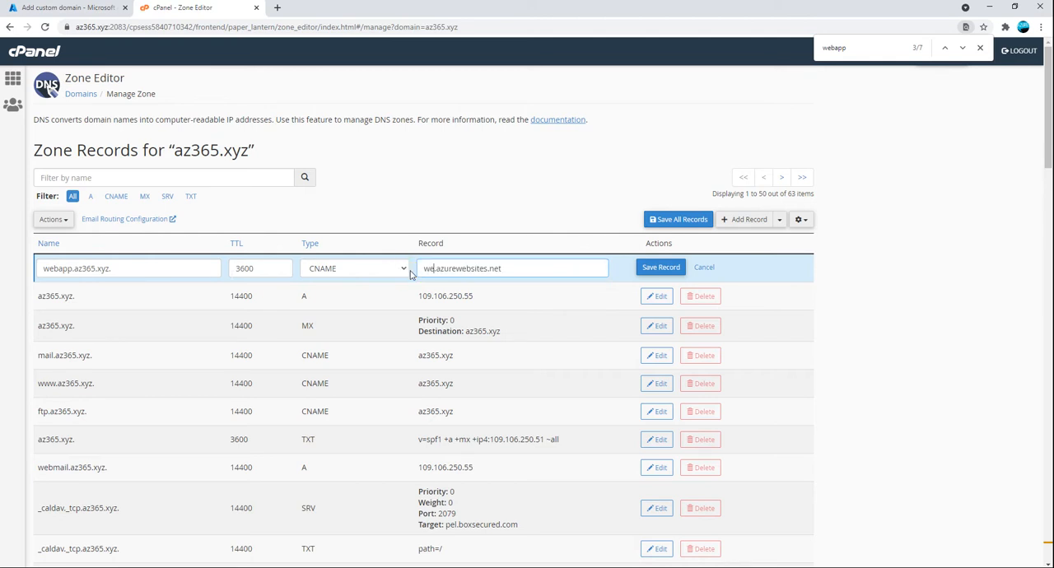
{"action": "type", "text": "app"}
Duplicate the Azure portal tab, check the az365 app's overview there, and return to the custom domain form
{"action": "left_click", "coordinate": [71, 8]}
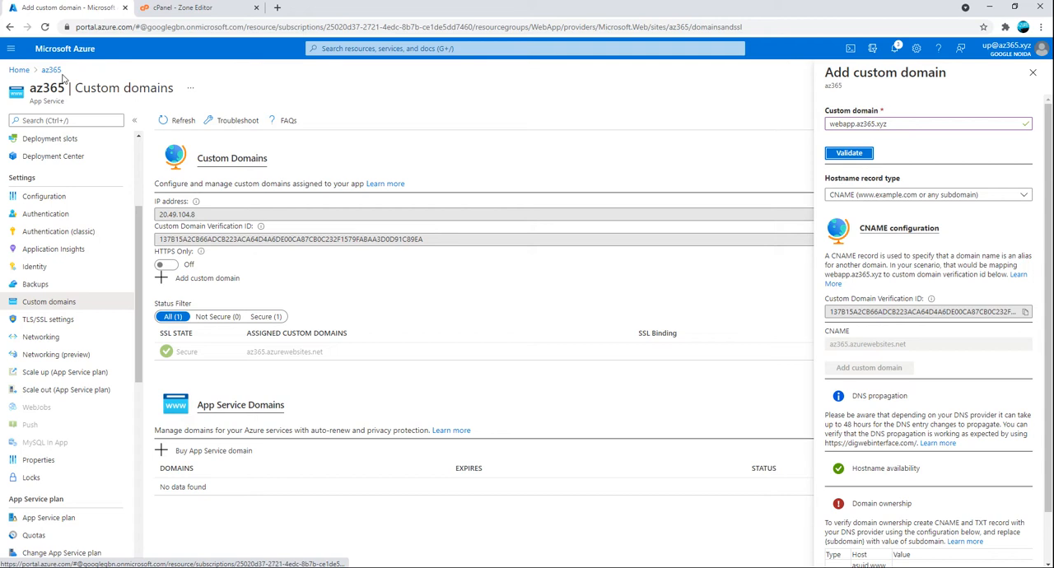
{"action": "right_click", "coordinate": [61, 10]}
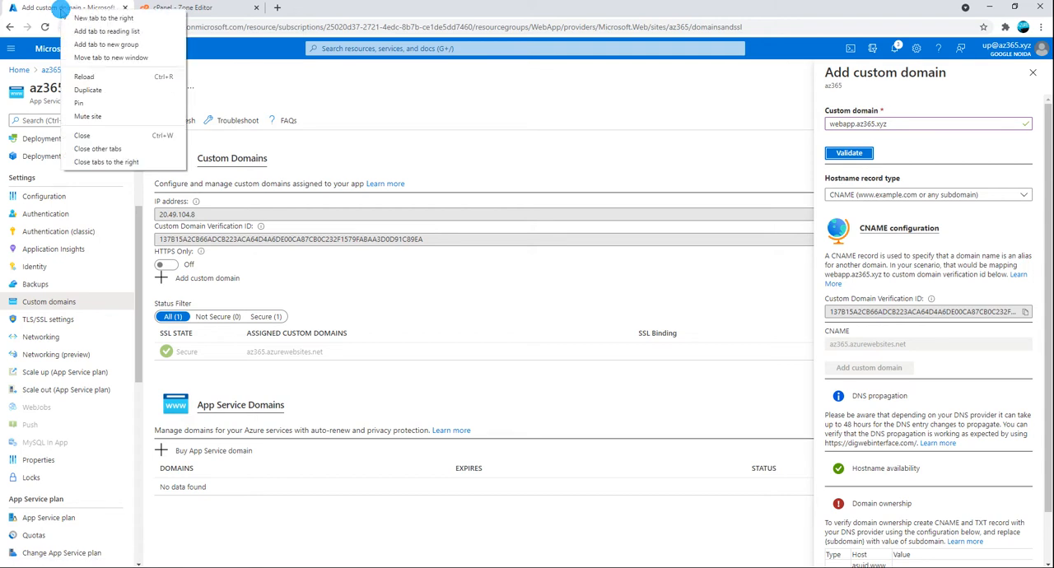
{"action": "left_click", "coordinate": [85, 90]}
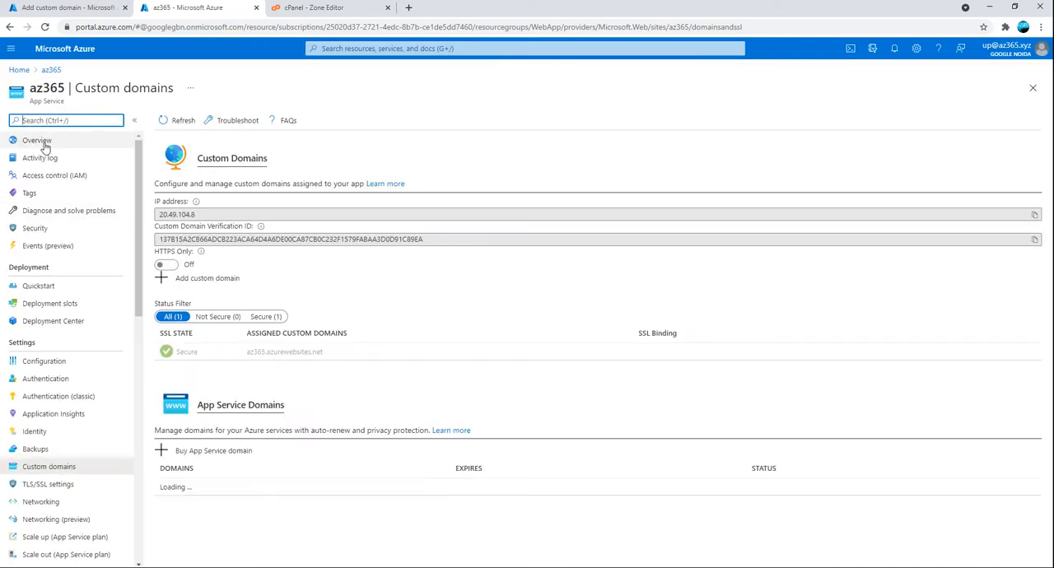
{"action": "left_click", "coordinate": [41, 142]}
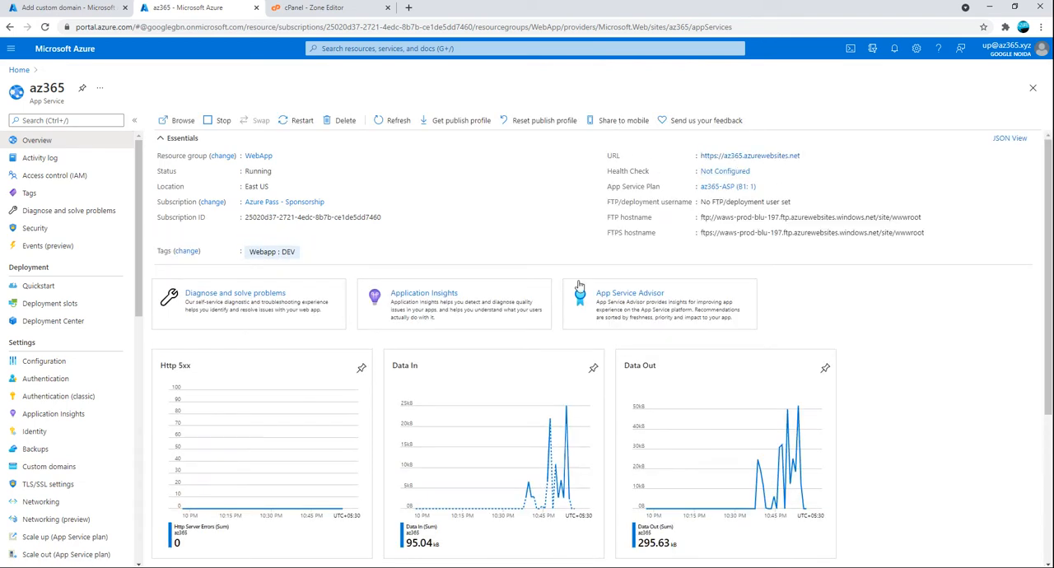
{"action": "left_click", "coordinate": [81, 9]}
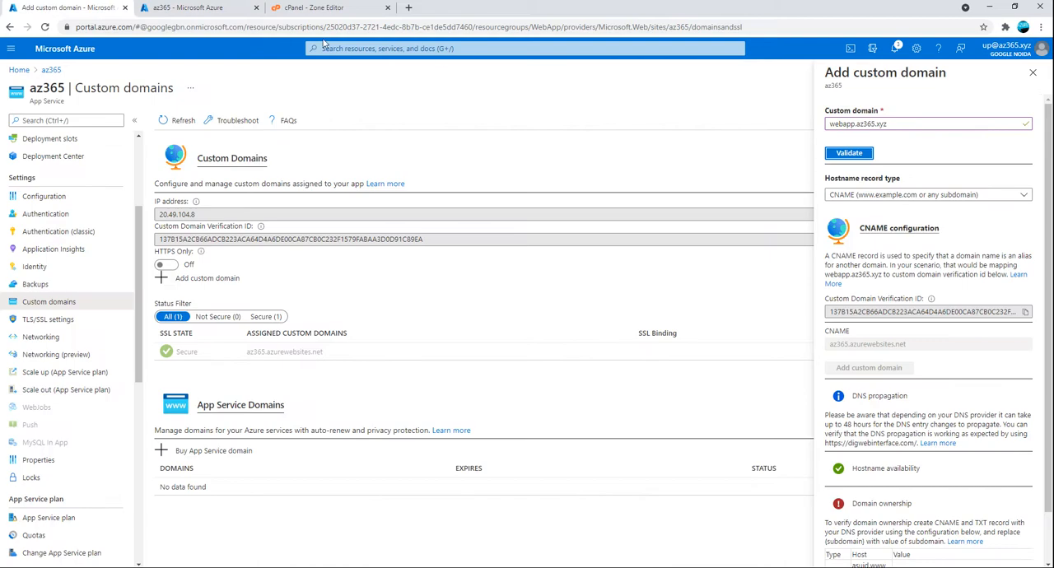
Save the webapp.az365.xyz CNAME record in cPanel and validate the custom domain in the Azure portal
{"action": "left_click", "coordinate": [315, 10]}
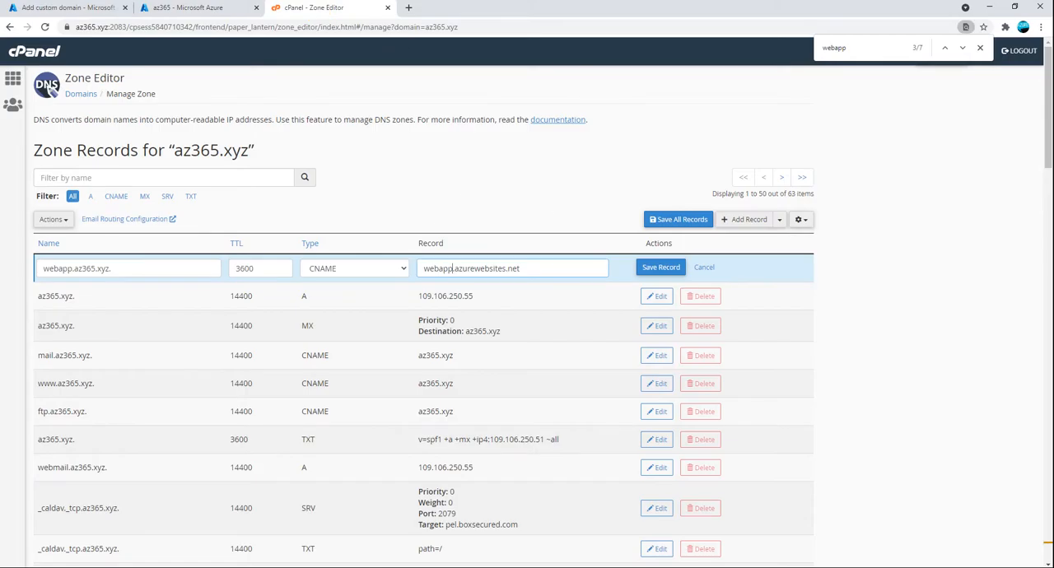
{"action": "left_click", "coordinate": [656, 268]}
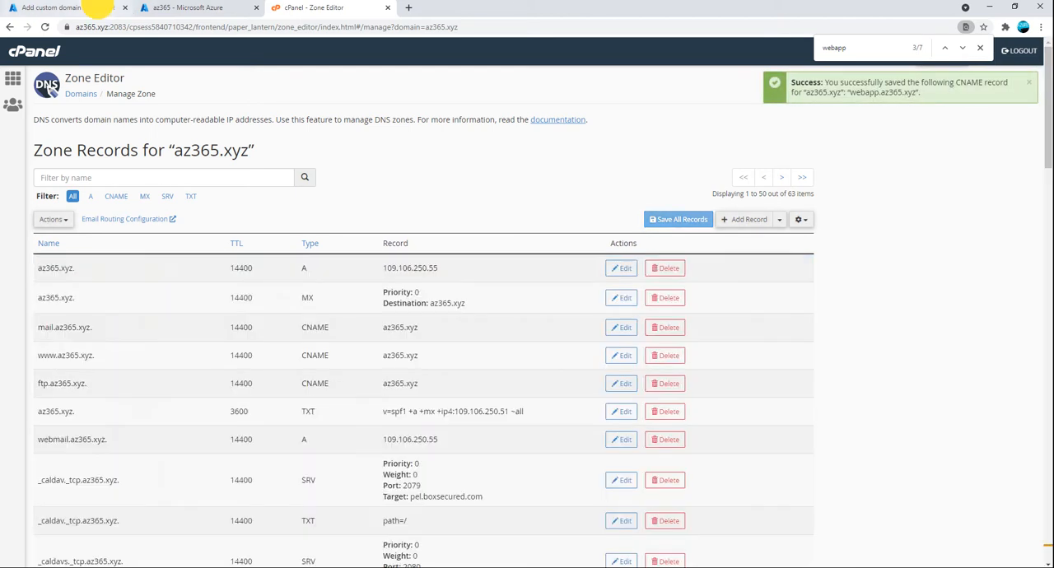
{"action": "left_click", "coordinate": [97, 8]}
{"action": "left_click", "coordinate": [849, 153]}
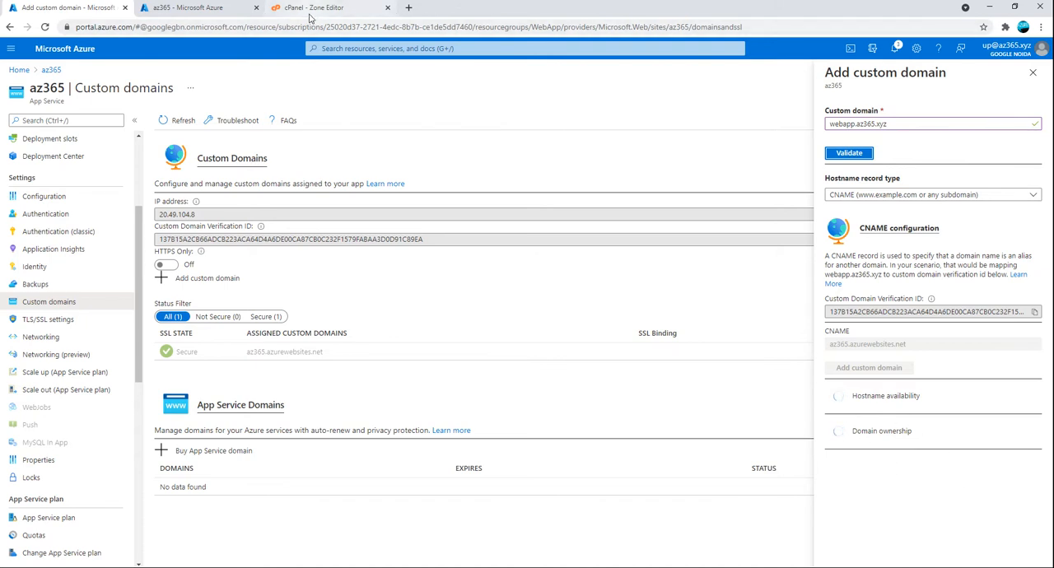
Validate the domain again and check the CNAME value required for domain ownership
{"action": "scroll", "coordinate": [929, 426], "scroll_direction": "down", "scroll_amount": 1}
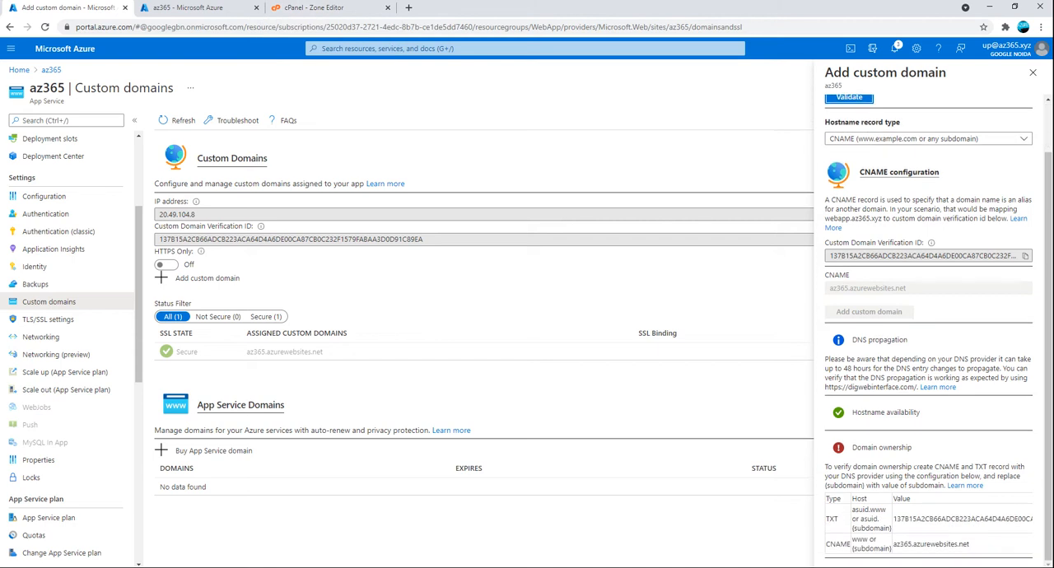
{"action": "scroll", "coordinate": [920, 444], "scroll_direction": "up", "scroll_amount": 1}
{"action": "left_click", "coordinate": [849, 153]}
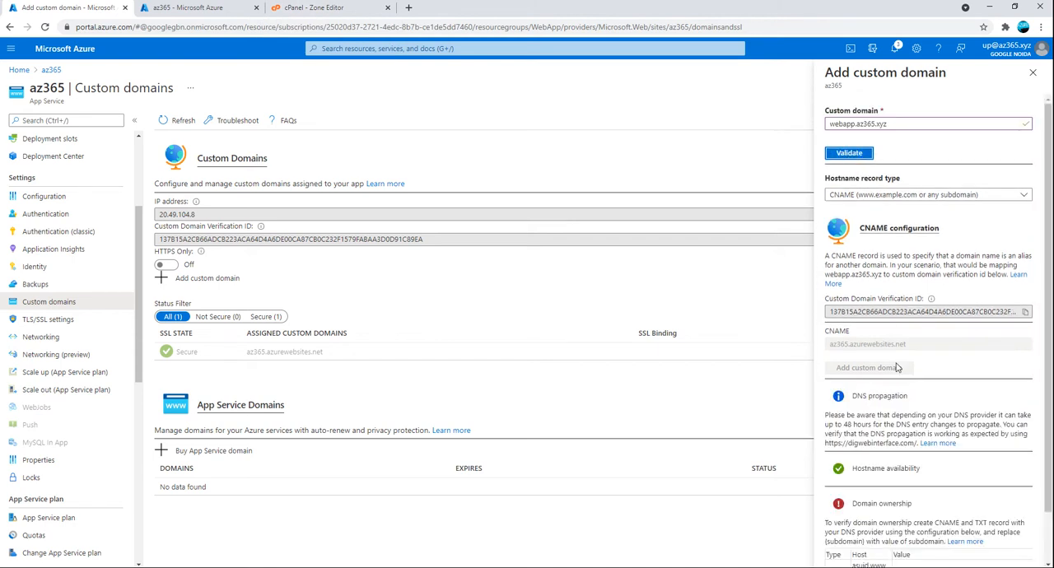
{"action": "scroll", "coordinate": [906, 462], "scroll_direction": "down", "scroll_amount": 1}
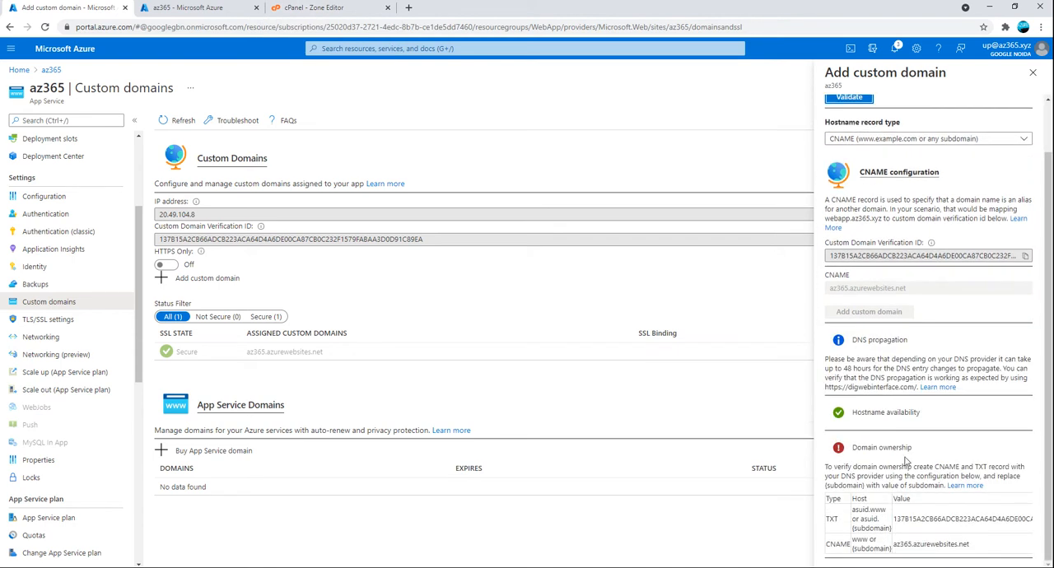
{"action": "triple_click", "coordinate": [969, 545]}
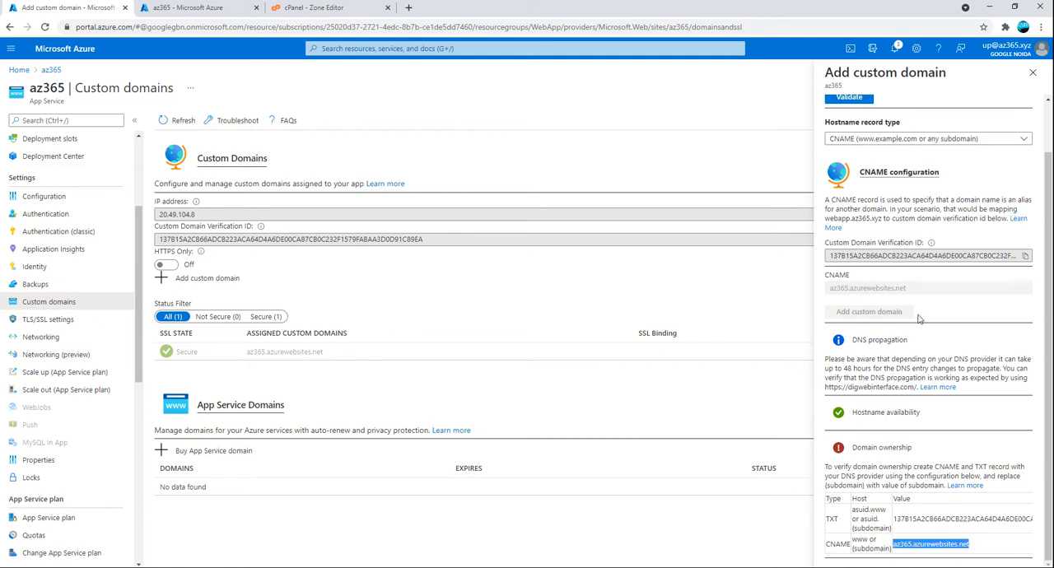
Repeat the validation of webapp.az365.xyz several times and recheck its domain ownership status
{"action": "scroll", "coordinate": [873, 271], "scroll_direction": "up", "scroll_amount": 1}
{"action": "left_click", "coordinate": [850, 153]}
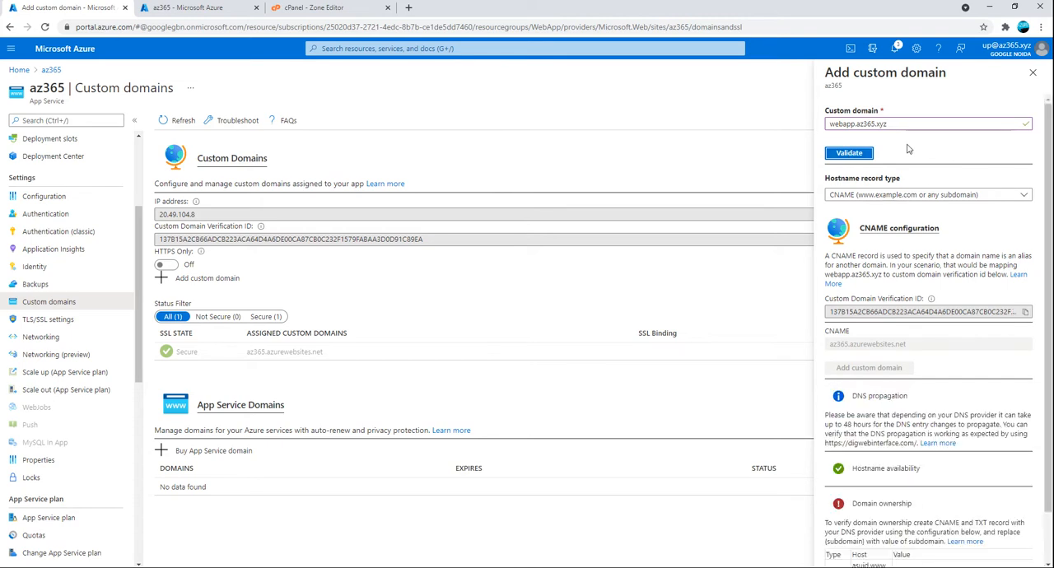
{"action": "left_click", "coordinate": [849, 153]}
{"action": "left_click", "coordinate": [861, 153]}
{"action": "scroll", "coordinate": [875, 437], "scroll_direction": "down", "scroll_amount": 1}
{"action": "left_click", "coordinate": [850, 100]}
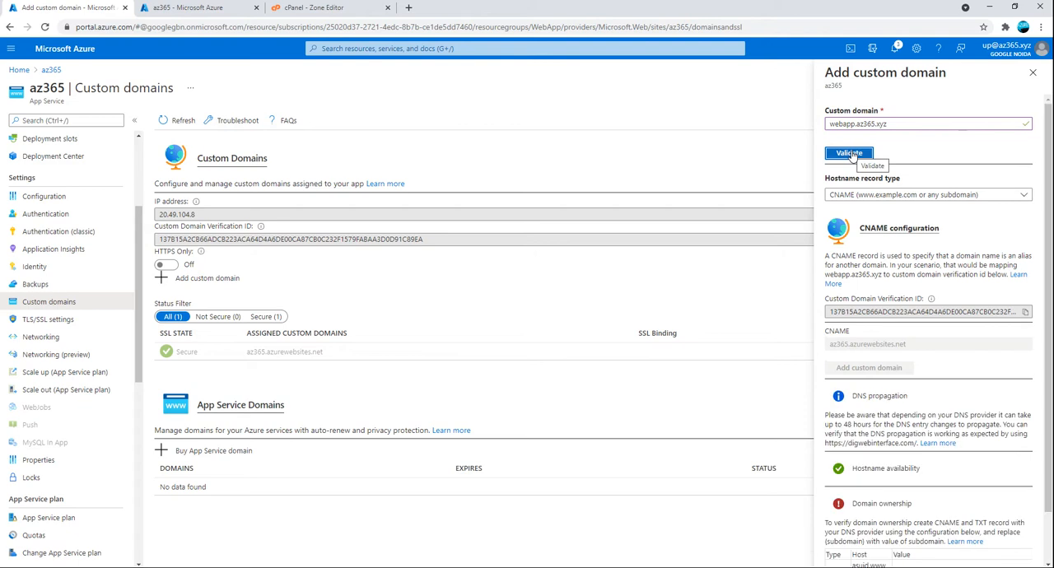
{"action": "left_click", "coordinate": [851, 155]}
Clear the custom domain name, re-enter webapp.az365.xyz and validate it
{"action": "left_click_drag", "start_coordinate": [892, 125], "coordinate": [815, 124]}
{"action": "key", "text": "ctrl+c"}
{"action": "key", "text": "BackSpace"}
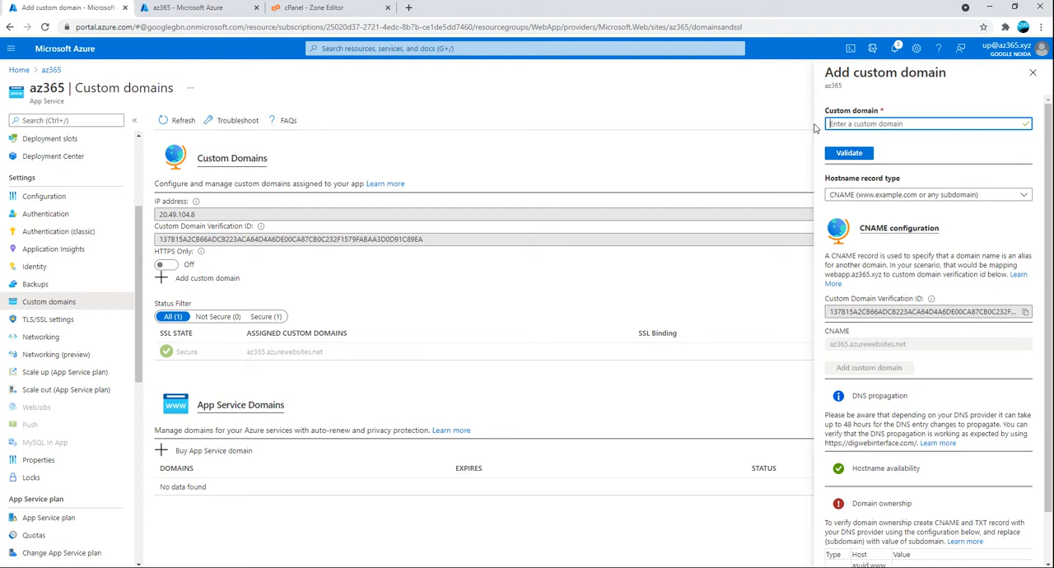
{"action": "key", "text": "ctrl+v"}
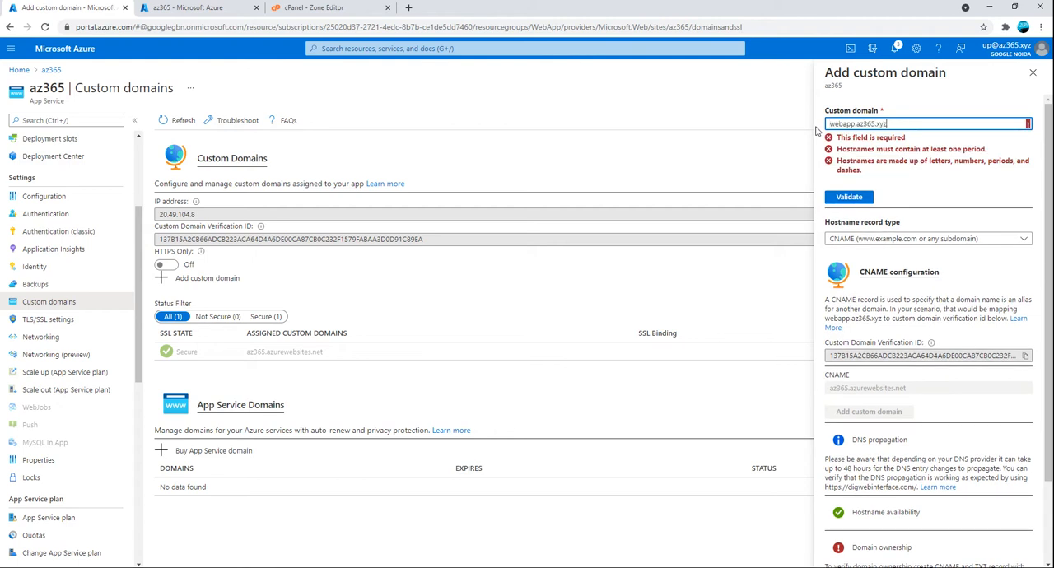
{"action": "left_click", "coordinate": [849, 152]}
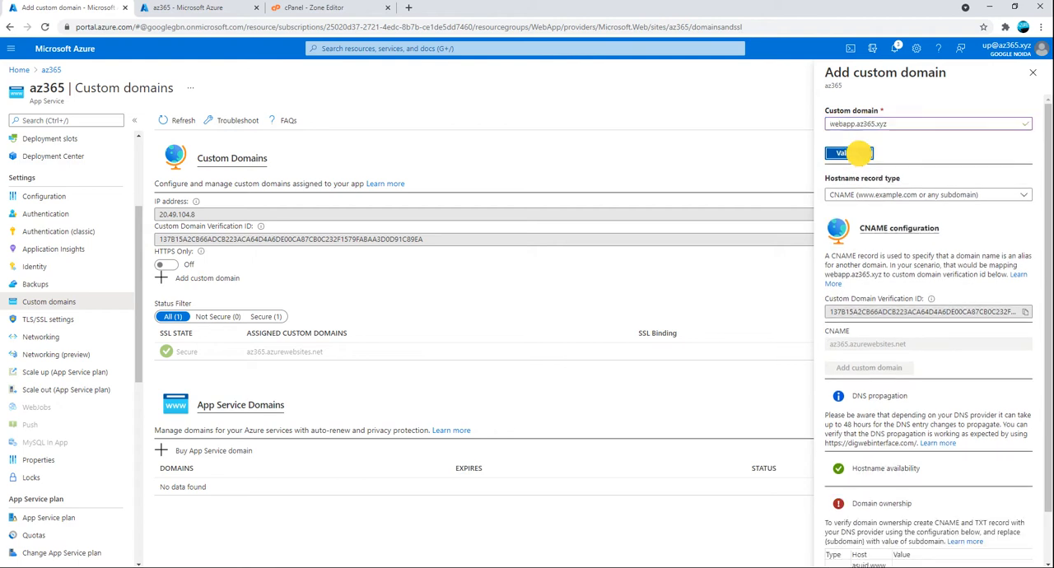
Switch to the cPanel Zone Editor and search the zone records for webapp.az365.xyz
{"action": "left_click", "coordinate": [330, 8]}
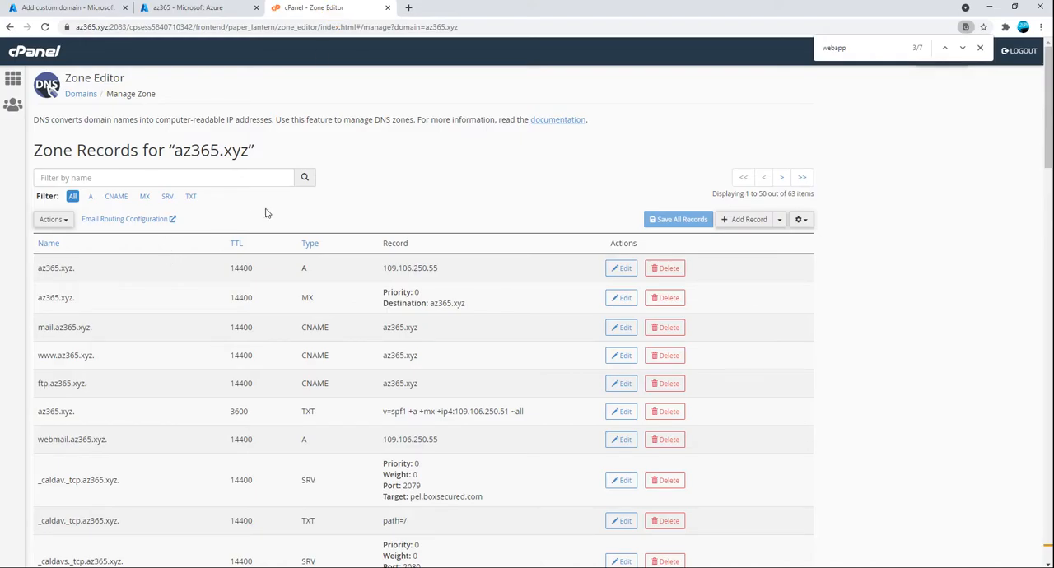
{"action": "key", "text": "ctrl+f"}
{"action": "key", "text": "ctrl+v"}
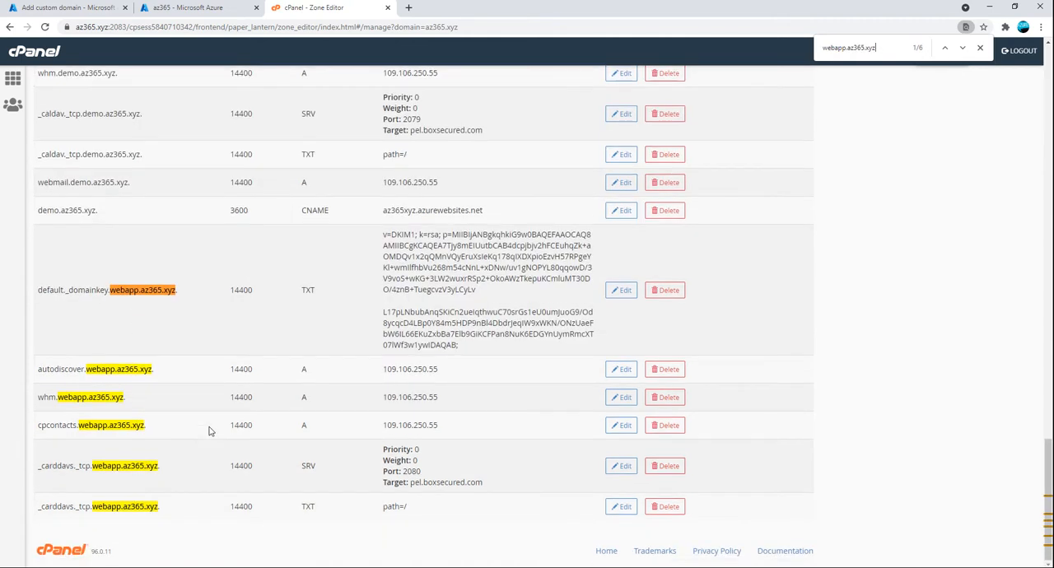
{"action": "scroll", "coordinate": [209, 431], "scroll_direction": "up", "scroll_amount": 1}
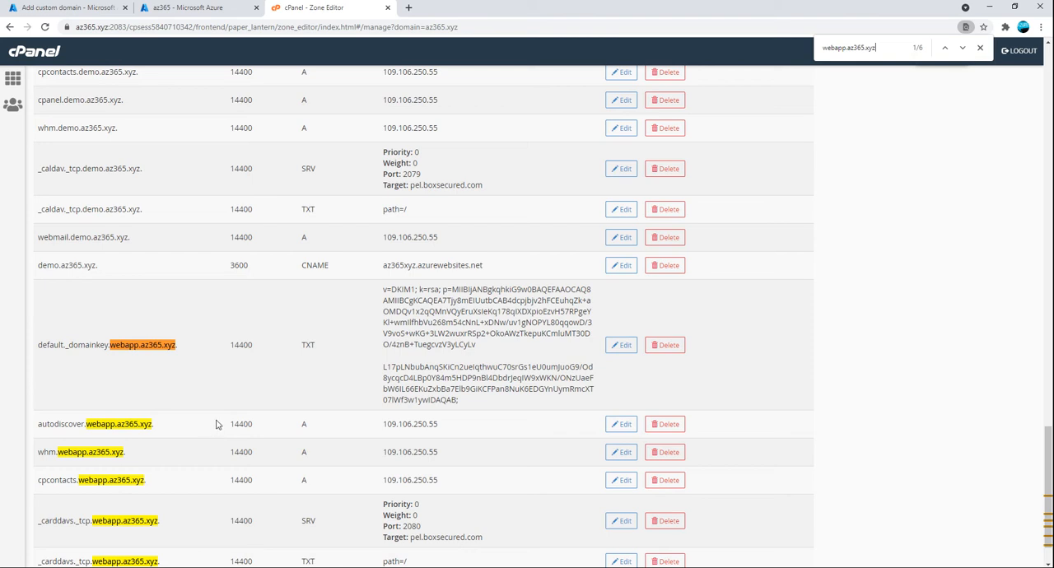
Shorten the search text to webapp and cycle through every match among the zone records
{"action": "left_click_drag", "start_coordinate": [848, 48], "coordinate": [880, 50]}
{"action": "key", "text": "BackSpace"}
{"action": "key", "text": "Return"}
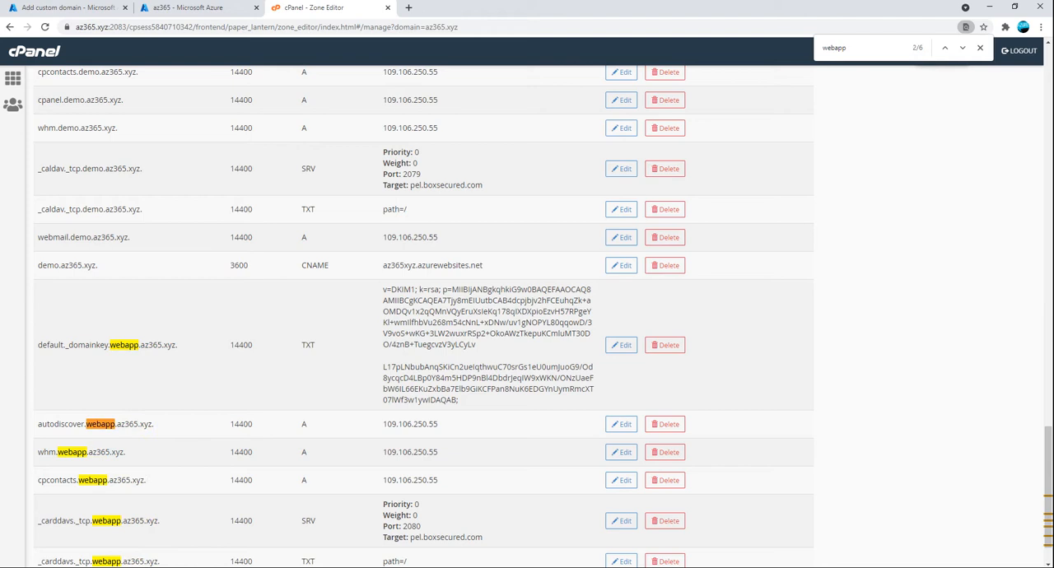
{"action": "key", "text": "Return"}
{"action": "key", "text": "Return"}
{"action": "key", "text": "Return"}
{"action": "key", "text": "Return"}
{"action": "key", "text": "Return"}
{"action": "key", "text": "Return"}
{"action": "key", "text": "Return"}
{"action": "key", "text": "Return"}
{"action": "key", "text": "Return"}
{"action": "key", "text": "Return"}
{"action": "key", "text": "Return"}
{"action": "key", "text": "Return"}
{"action": "key", "text": "Return"}
{"action": "key", "text": "Return"}
{"action": "key", "text": "Return"}
{"action": "key", "text": "Return"}
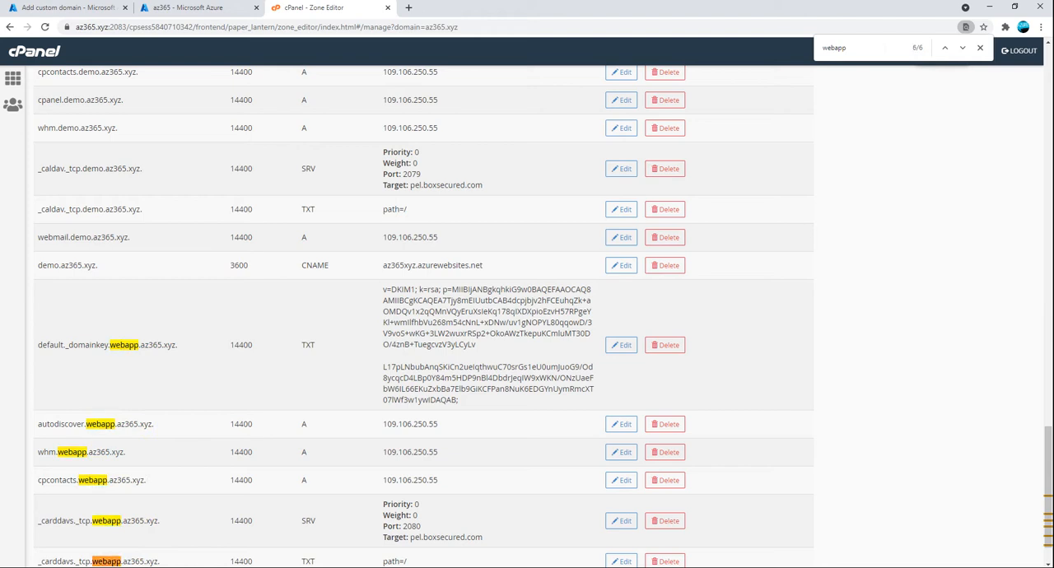
{"action": "key", "text": "Return"}
{"action": "key", "text": "Return"}
{"action": "key", "text": "Return"}
{"action": "key", "text": "Return"}
{"action": "key", "text": "Return"}
{"action": "key", "text": "Return"}
{"action": "key", "text": "Return"}
{"action": "key", "text": "Return"}
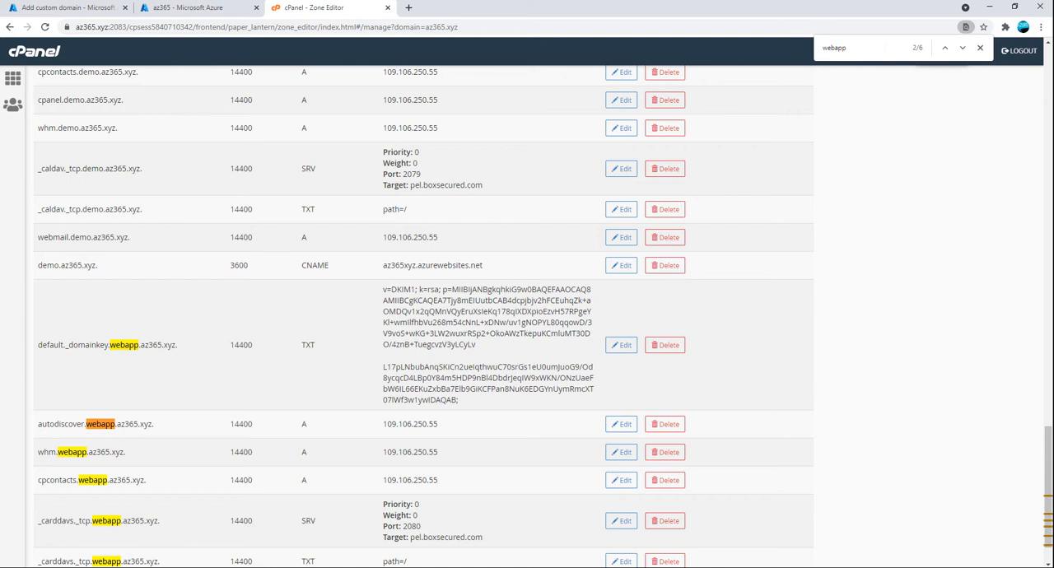
Look through the zone records and their webapp matches, and filter the list to CNAME records only
{"action": "scroll", "coordinate": [334, 329], "scroll_direction": "down", "scroll_amount": 1}
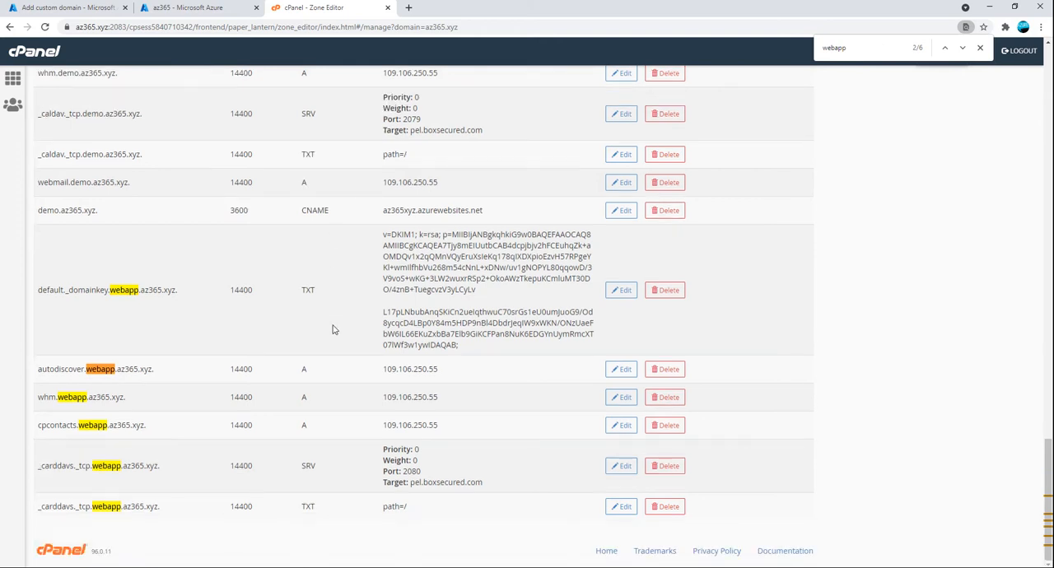
{"action": "scroll", "coordinate": [333, 329], "scroll_direction": "up", "scroll_amount": 3}
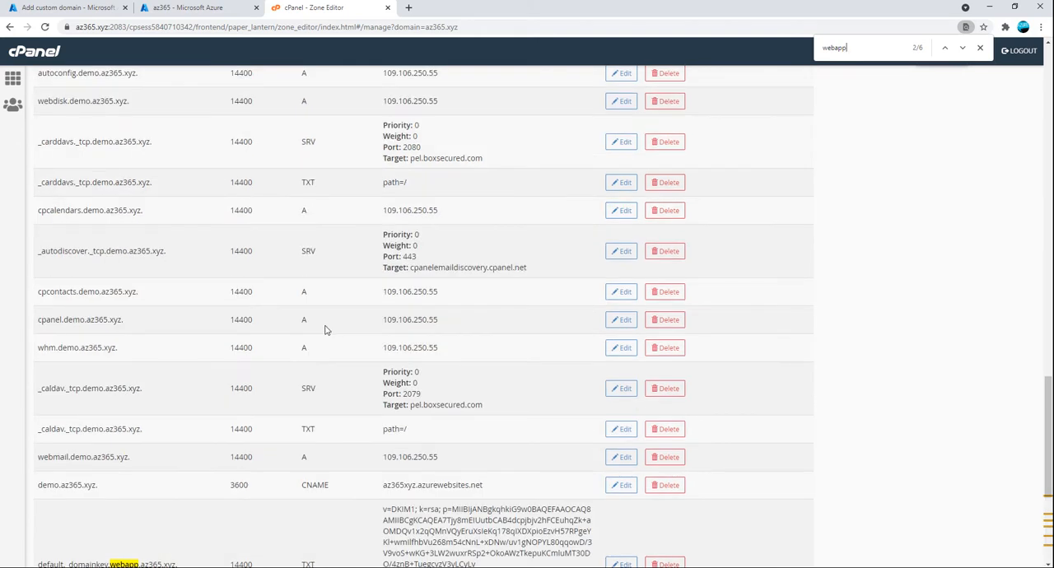
{"action": "scroll", "coordinate": [217, 332], "scroll_direction": "up", "scroll_amount": 4}
{"action": "scroll", "coordinate": [210, 335], "scroll_direction": "up", "scroll_amount": 10}
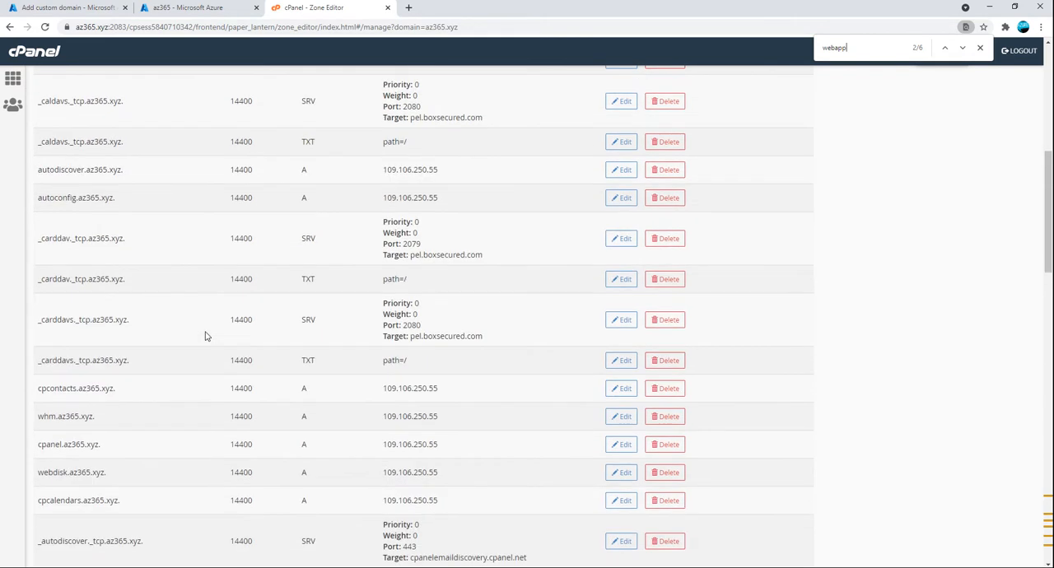
{"action": "scroll", "coordinate": [207, 336], "scroll_direction": "up", "scroll_amount": 5}
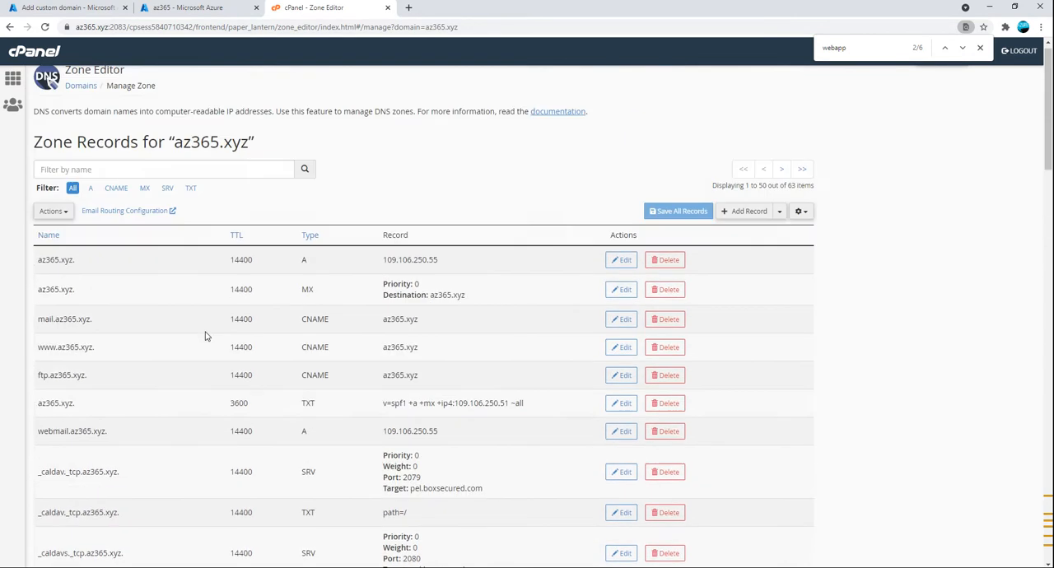
{"action": "scroll", "coordinate": [148, 317], "scroll_direction": "down", "scroll_amount": 1}
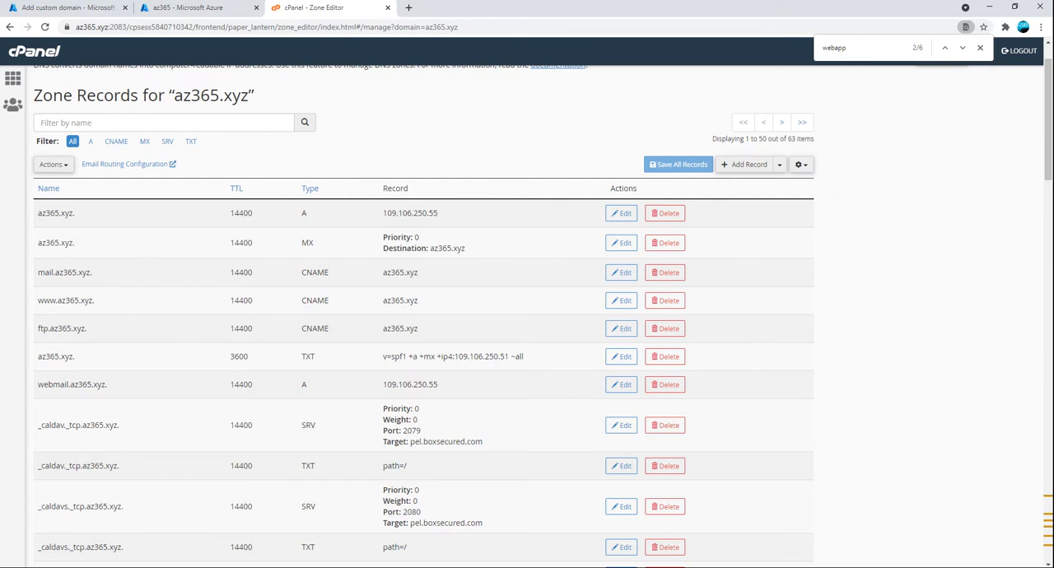
{"action": "key", "text": "Return"}
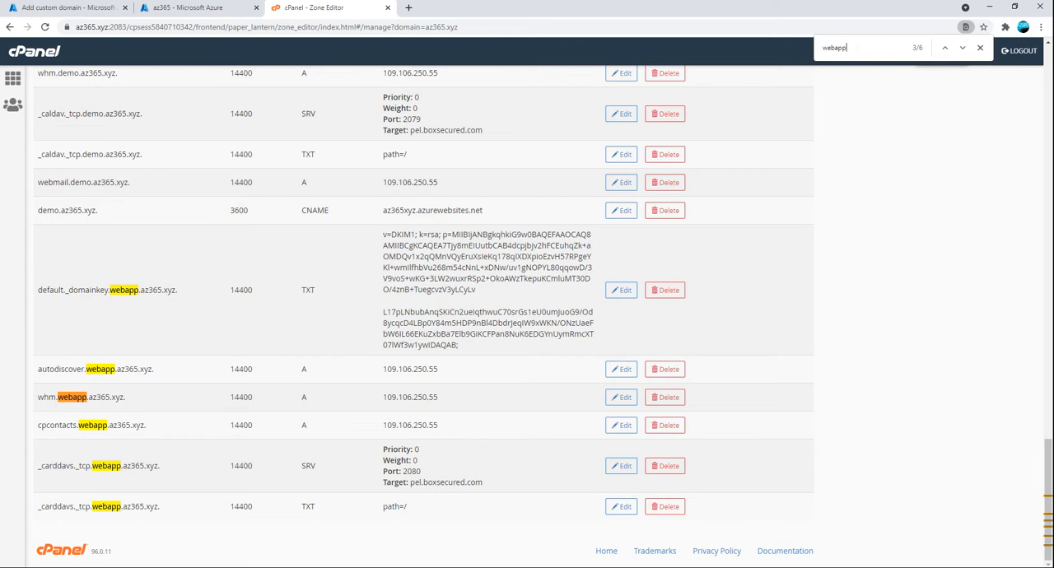
{"action": "scroll", "coordinate": [670, 263], "scroll_direction": "up", "scroll_amount": 5}
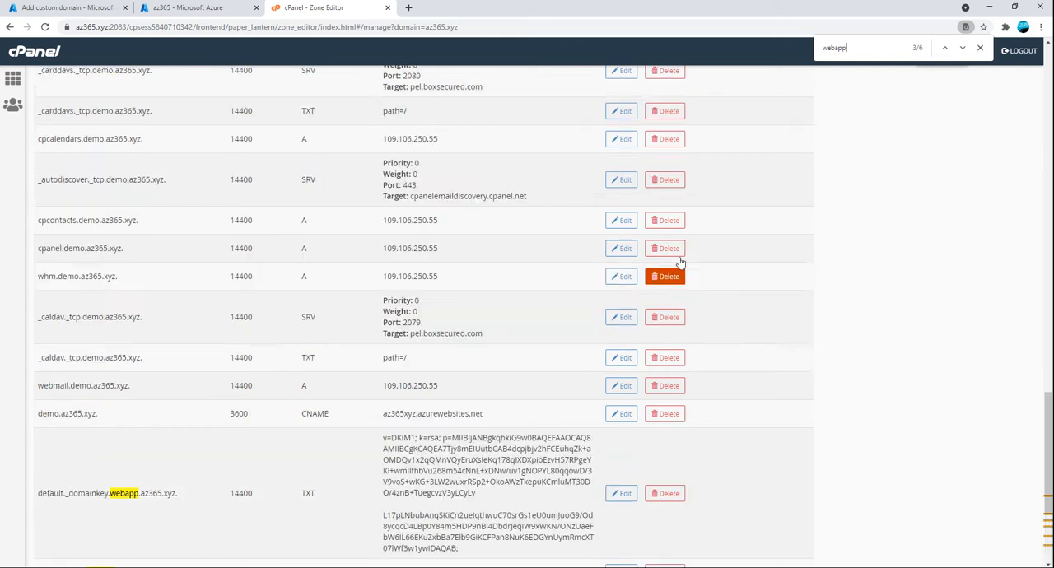
{"action": "scroll", "coordinate": [713, 248], "scroll_direction": "up", "scroll_amount": 10}
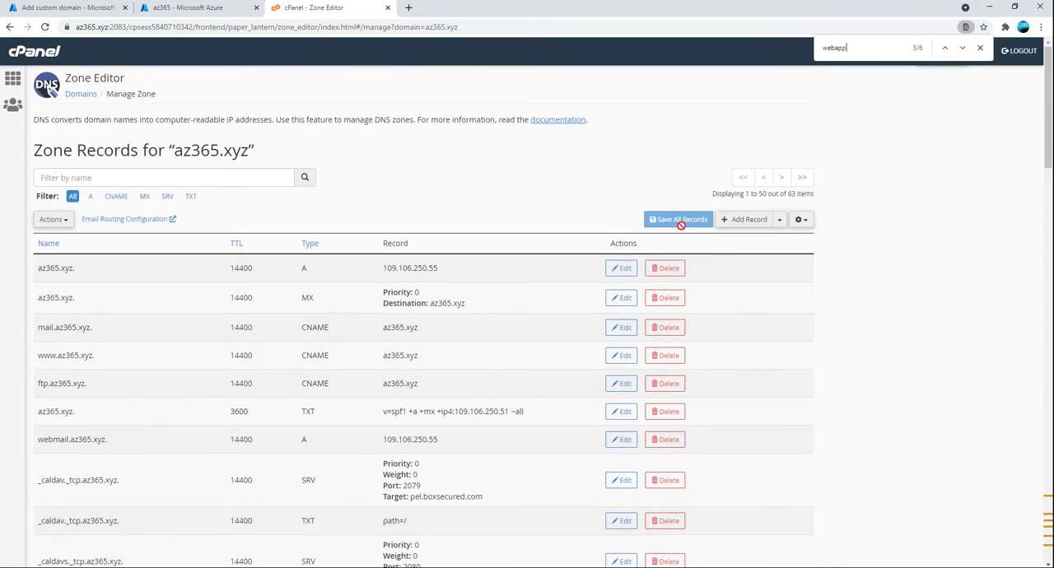
{"action": "left_click", "coordinate": [114, 198]}
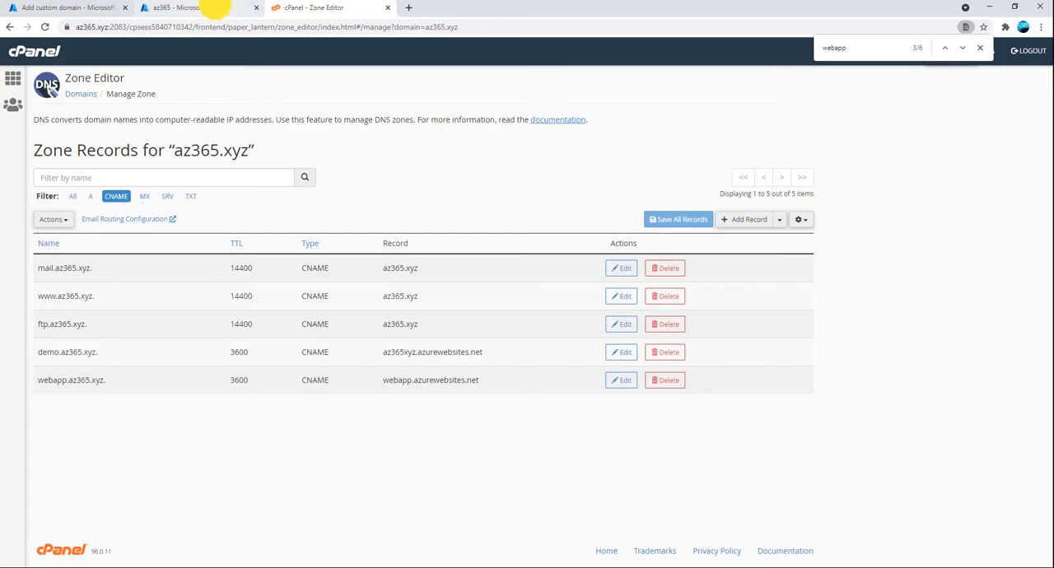
Copy the az365 app's default URL from its Azure overview page and return to the cPanel Zone Editor
{"action": "left_click", "coordinate": [235, 8]}
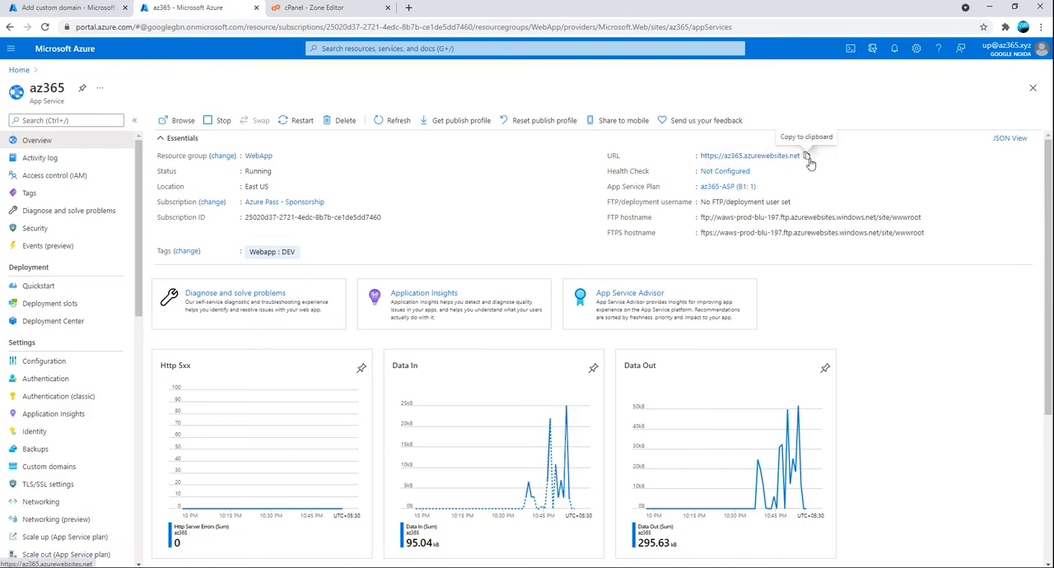
{"action": "left_click", "coordinate": [806, 156]}
{"action": "left_click", "coordinate": [131, 10]}
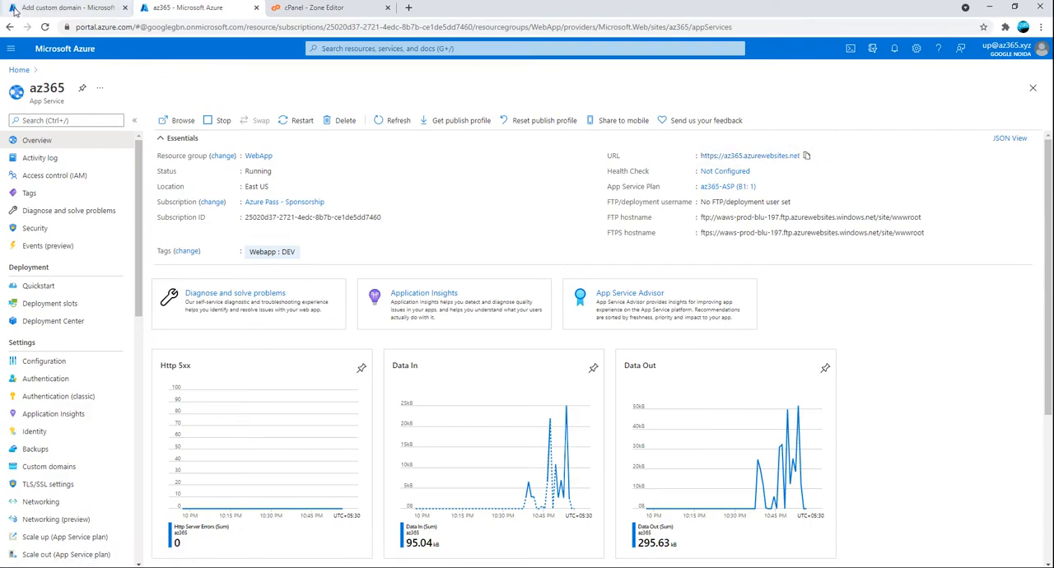
{"action": "left_click", "coordinate": [311, 10]}
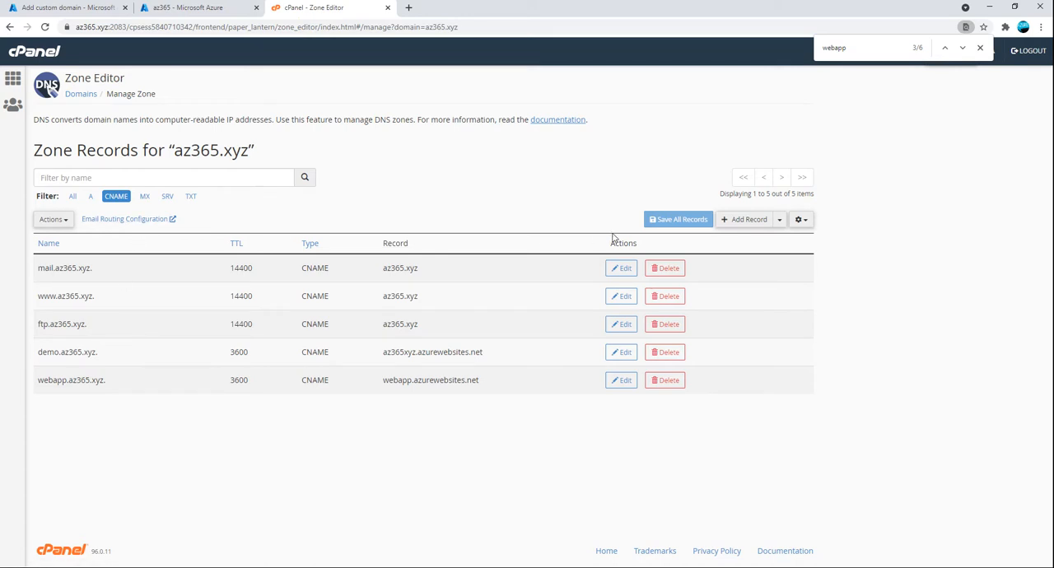
{"action": "left_click", "coordinate": [619, 380]}
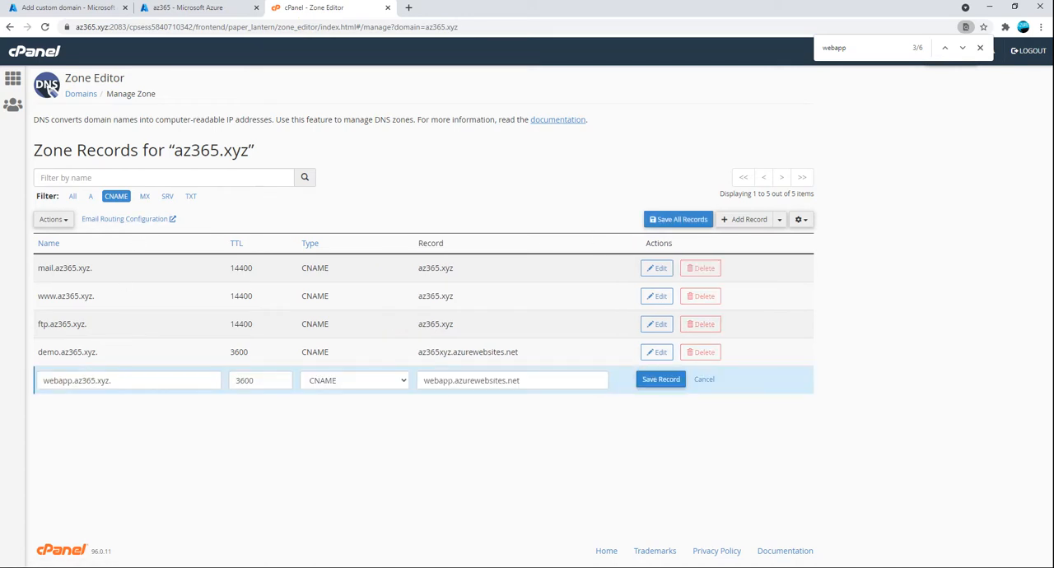
{"action": "left_click", "coordinate": [452, 380]}
{"action": "left_click_drag", "start_coordinate": [521, 381], "coordinate": [383, 383]}
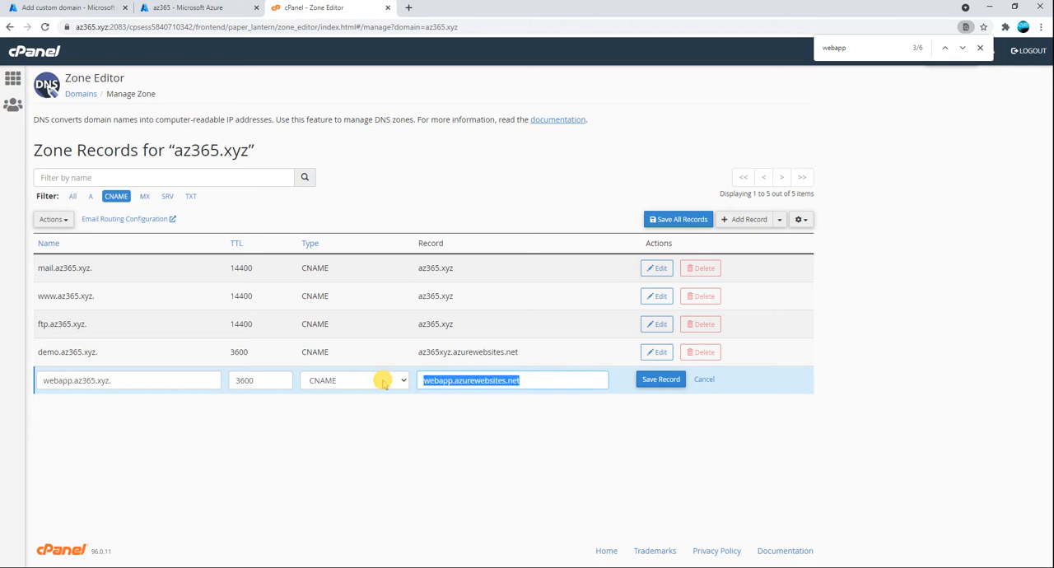
{"action": "key", "text": "ctrl+v"}
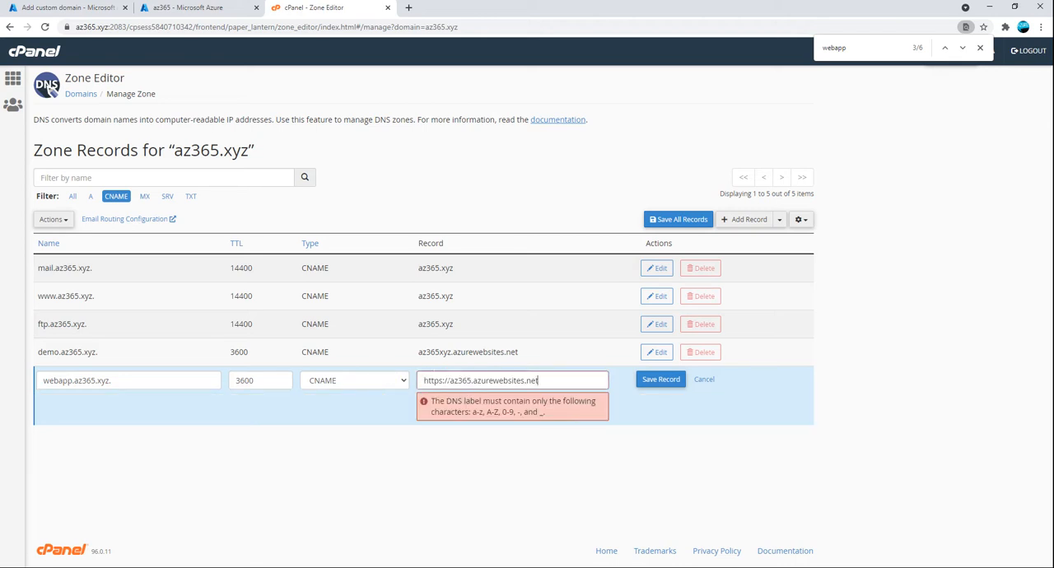
{"action": "left_click_drag", "start_coordinate": [453, 381], "coordinate": [397, 384]}
{"action": "key", "text": "BackSpace"}
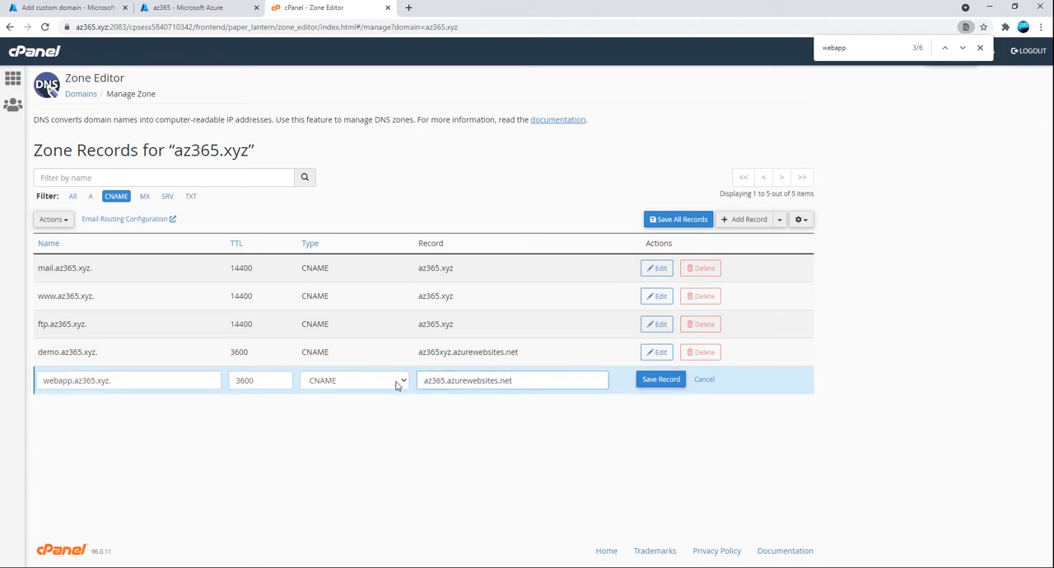
{"action": "left_click", "coordinate": [662, 377]}
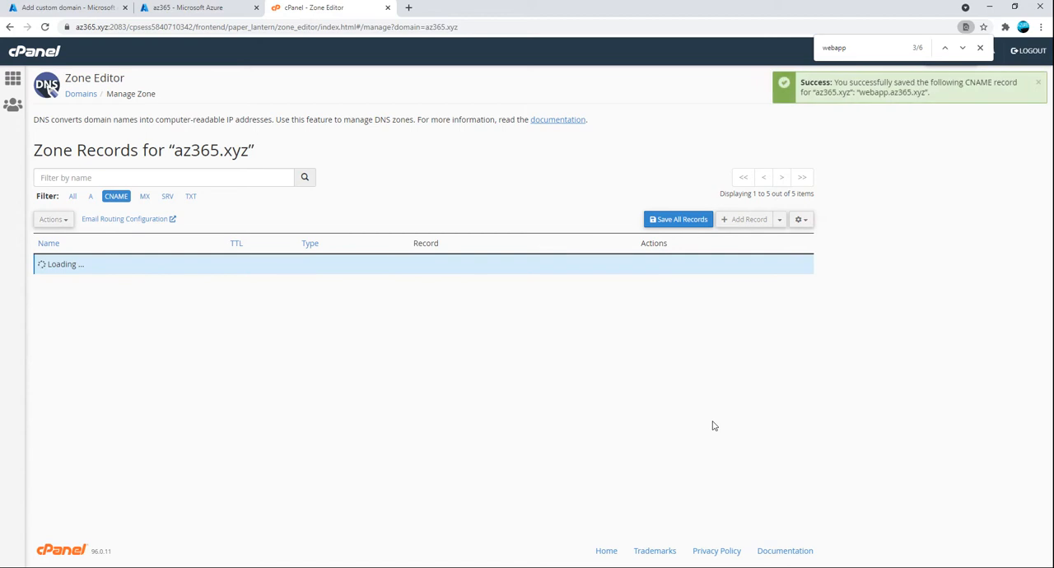
Return to Azure's custom domain form, validate webapp.az365.xyz again and add it to the az365 app
{"action": "left_click", "coordinate": [70, 8]}
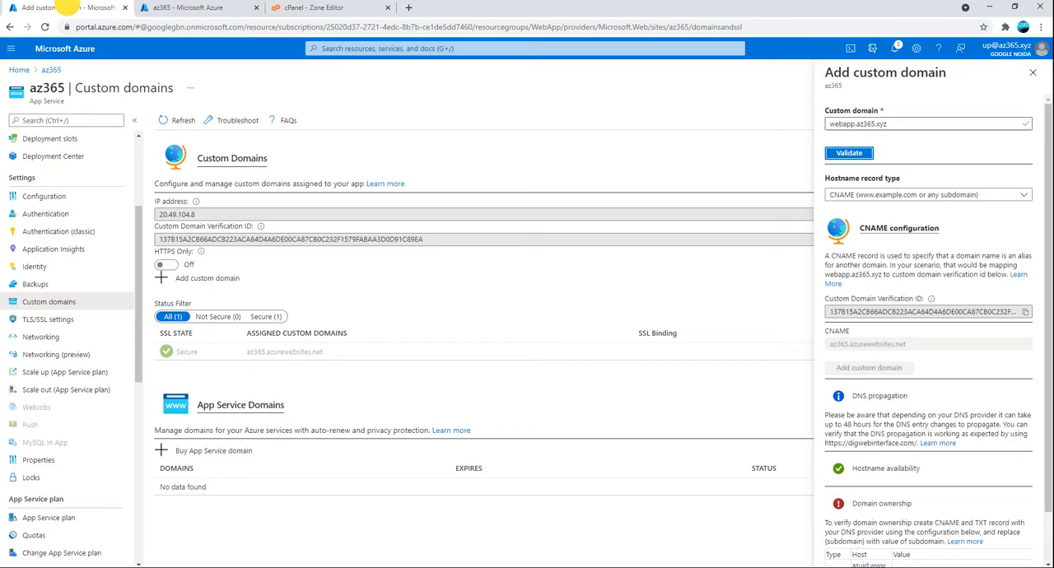
{"action": "left_click", "coordinate": [851, 154]}
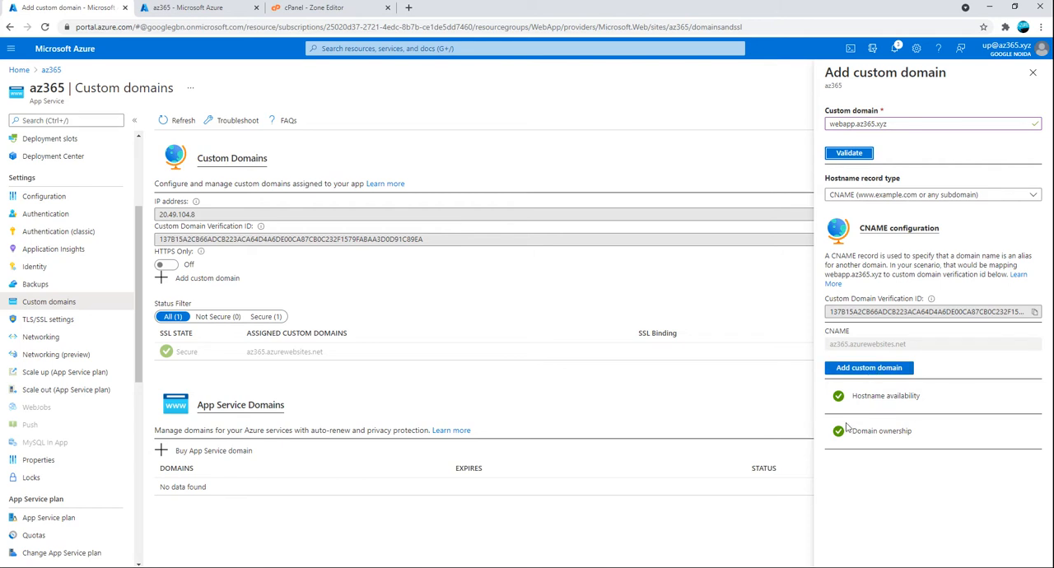
{"action": "left_click_drag", "start_coordinate": [917, 432], "coordinate": [856, 431]}
{"action": "left_click", "coordinate": [851, 392]}
{"action": "left_click", "coordinate": [853, 370]}
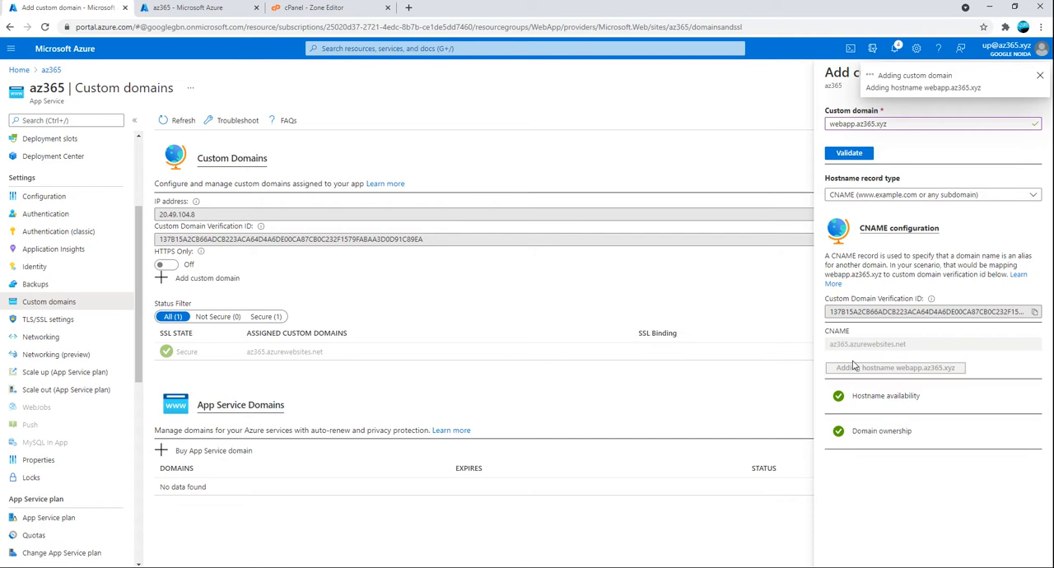
{"action": "left_click", "coordinate": [504, 520]}
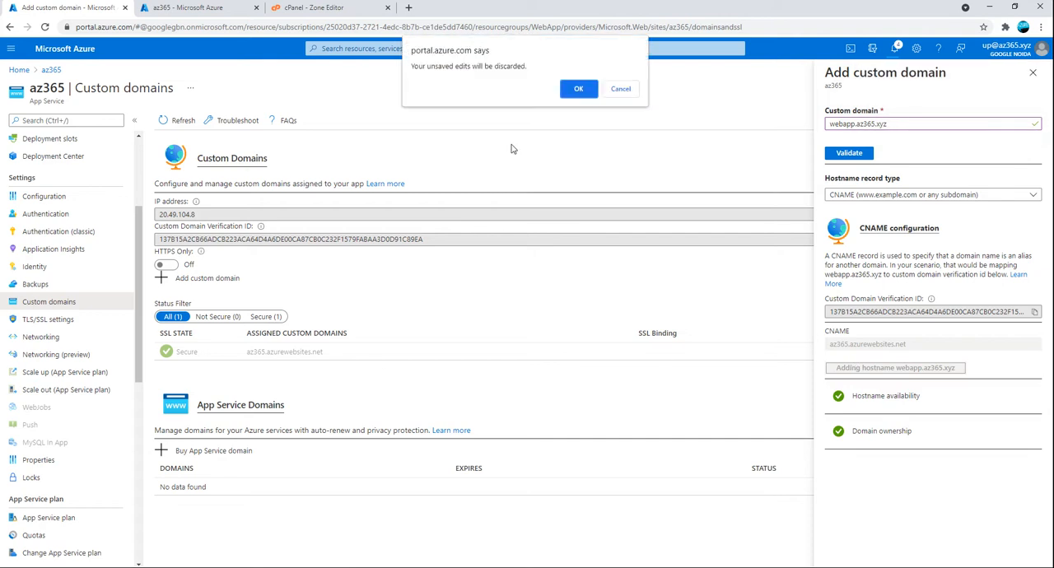
{"action": "left_click", "coordinate": [576, 91]}
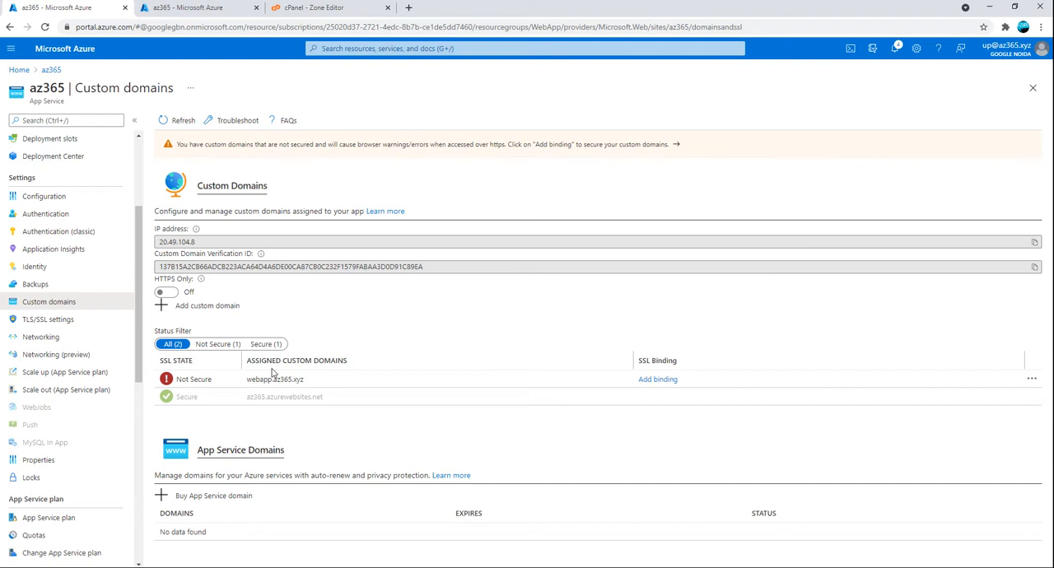
In the TLS/SSL settings, create an App Service managed private key certificate for webapp.az365.xyz
{"action": "left_click", "coordinate": [66, 320]}
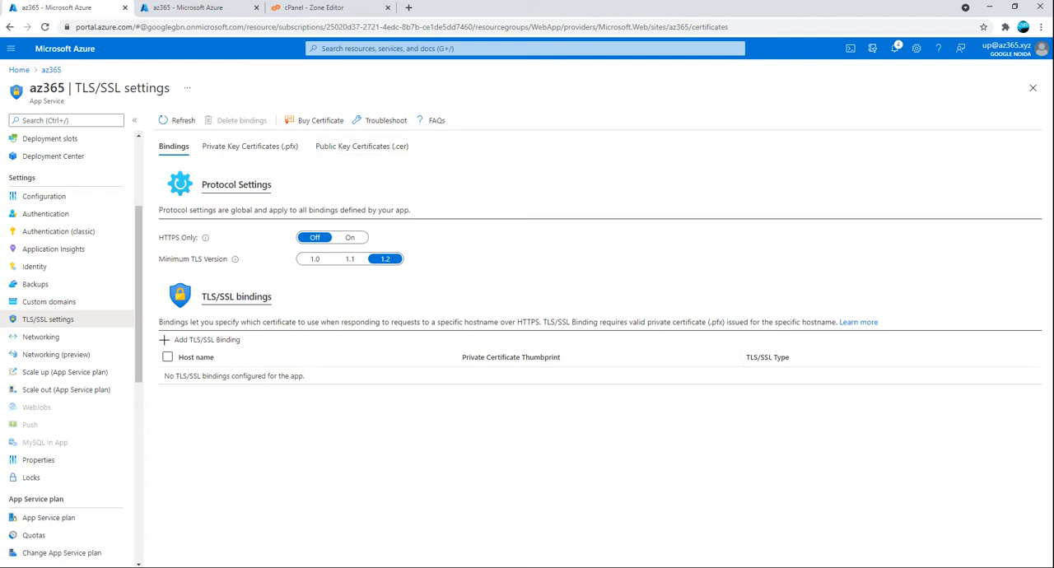
{"action": "left_click", "coordinate": [252, 145]}
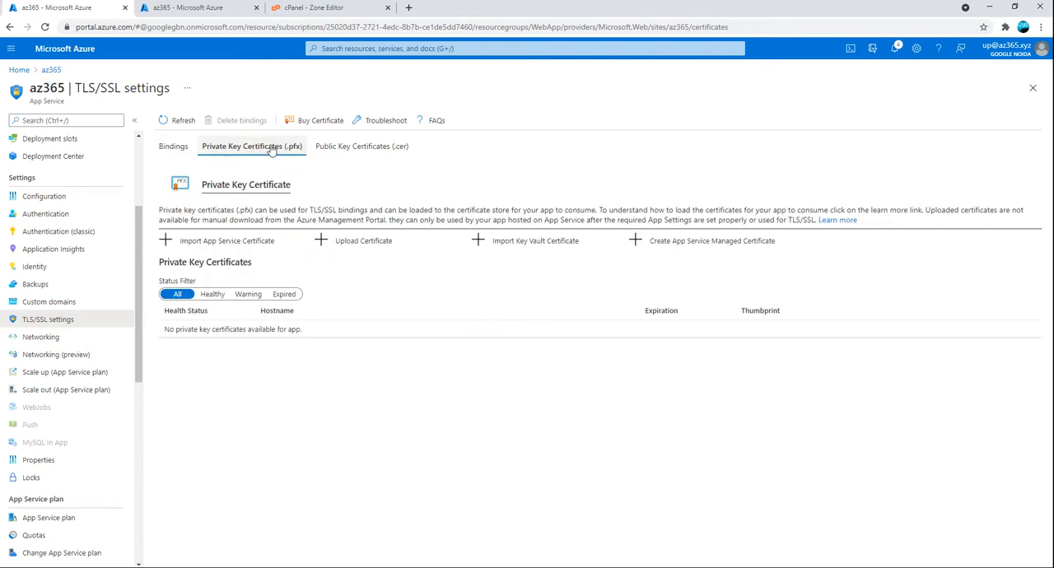
{"action": "left_click", "coordinate": [665, 245]}
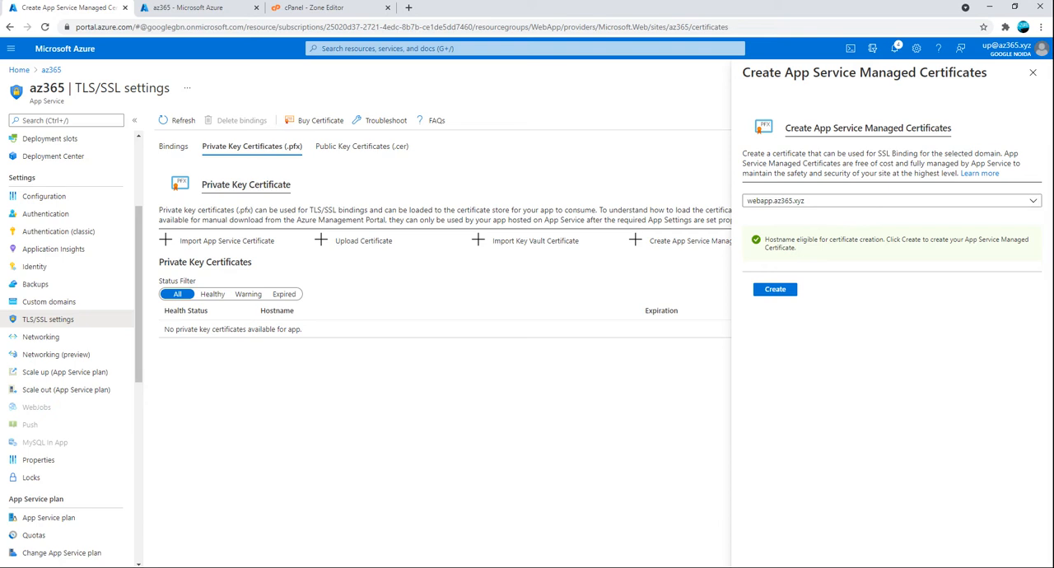
{"action": "left_click", "coordinate": [777, 289]}
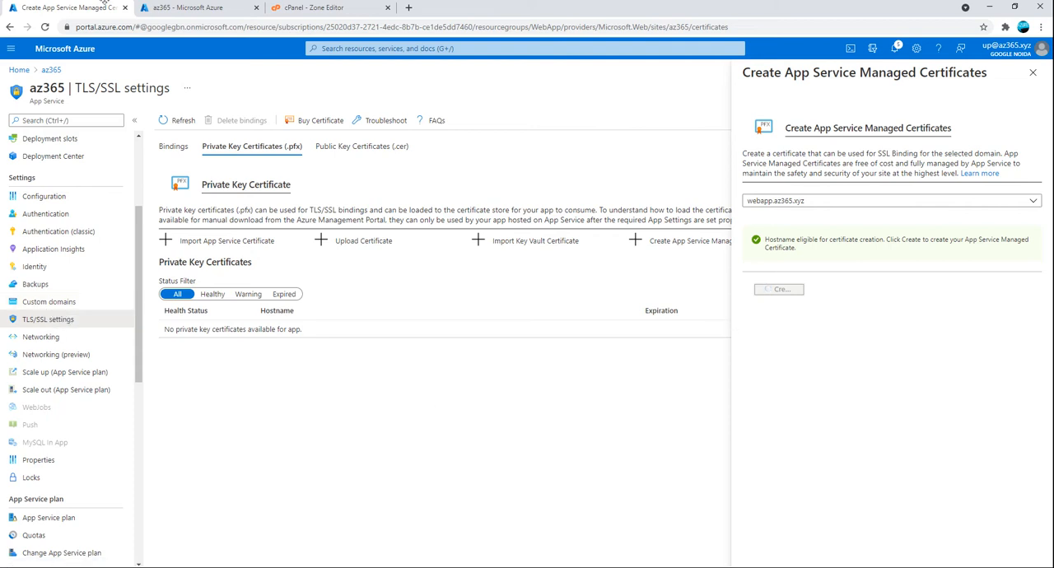
Open the app's default site from the az365 overview page and reload it to check its start page
{"action": "left_click", "coordinate": [187, 7]}
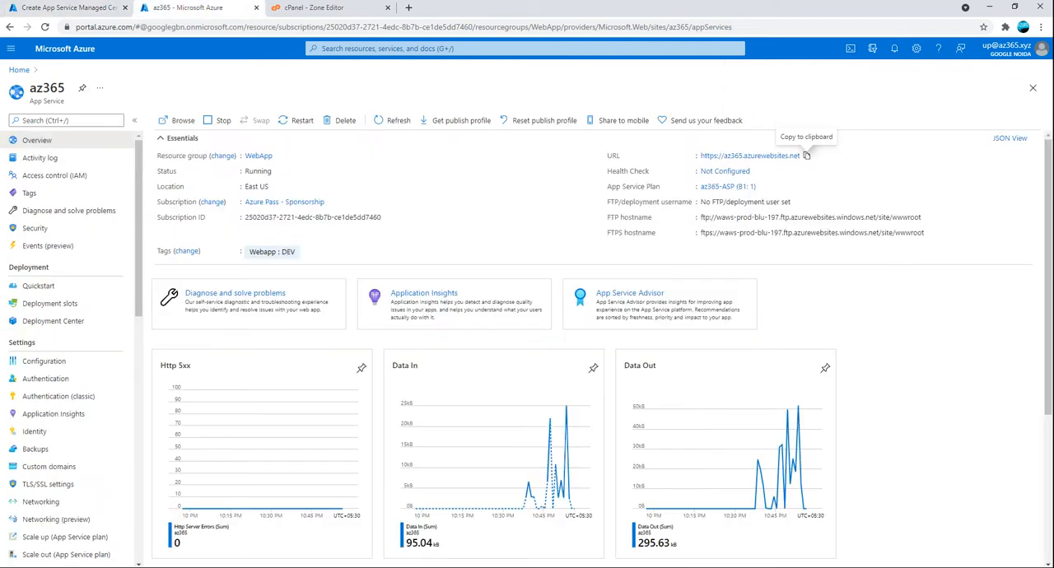
{"action": "left_click", "coordinate": [750, 155]}
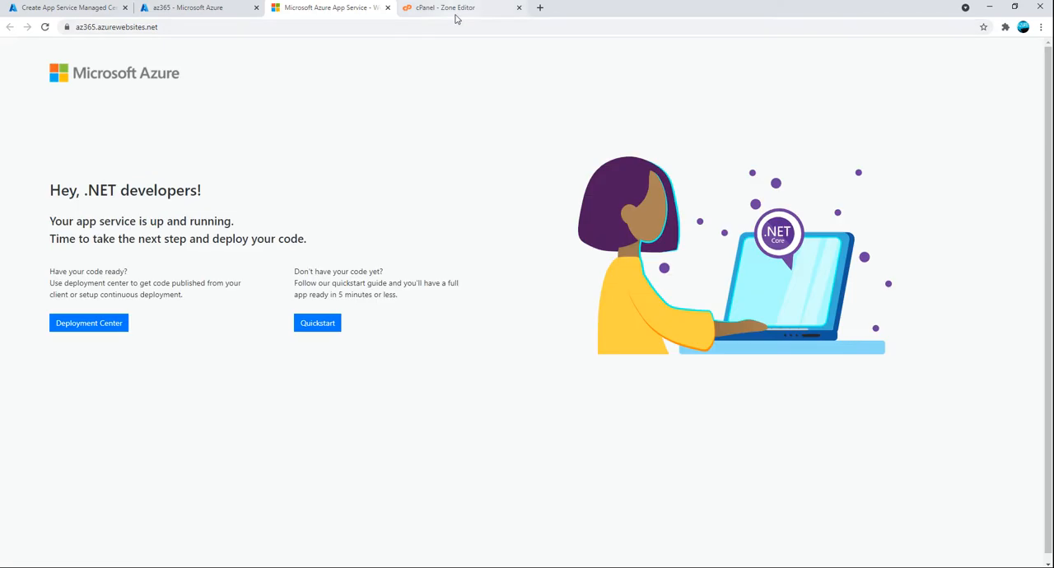
{"action": "left_click", "coordinate": [41, 27]}
{"action": "left_click", "coordinate": [41, 27]}
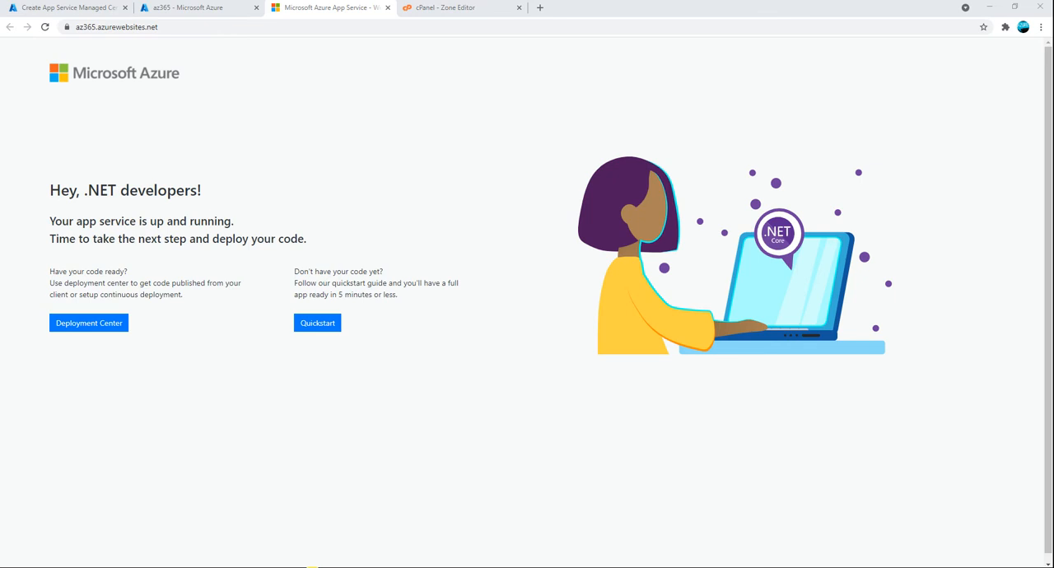
{"action": "left_click", "coordinate": [146, 412]}
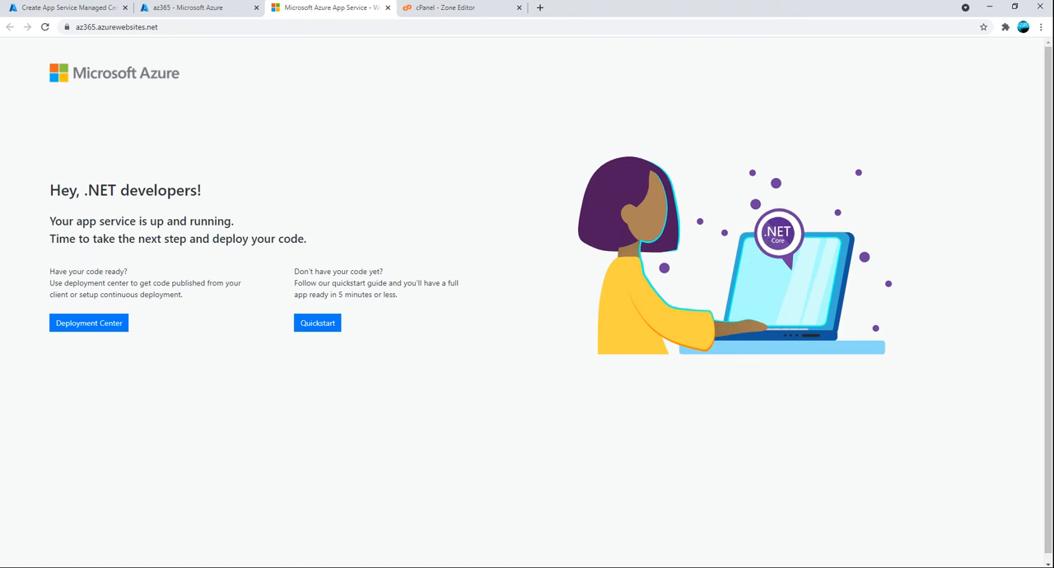
Bring up the untitled Notepad note holding the FTP connection details and close it
{"action": "left_click", "coordinate": [291, 567]}
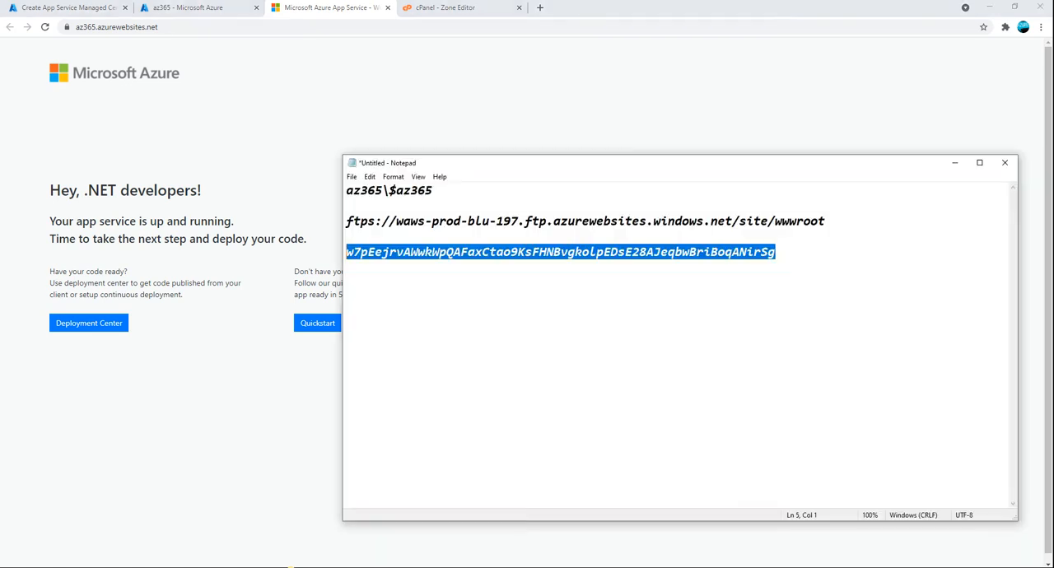
{"action": "left_click", "coordinate": [1005, 162]}
{"action": "left_click", "coordinate": [541, 292]}
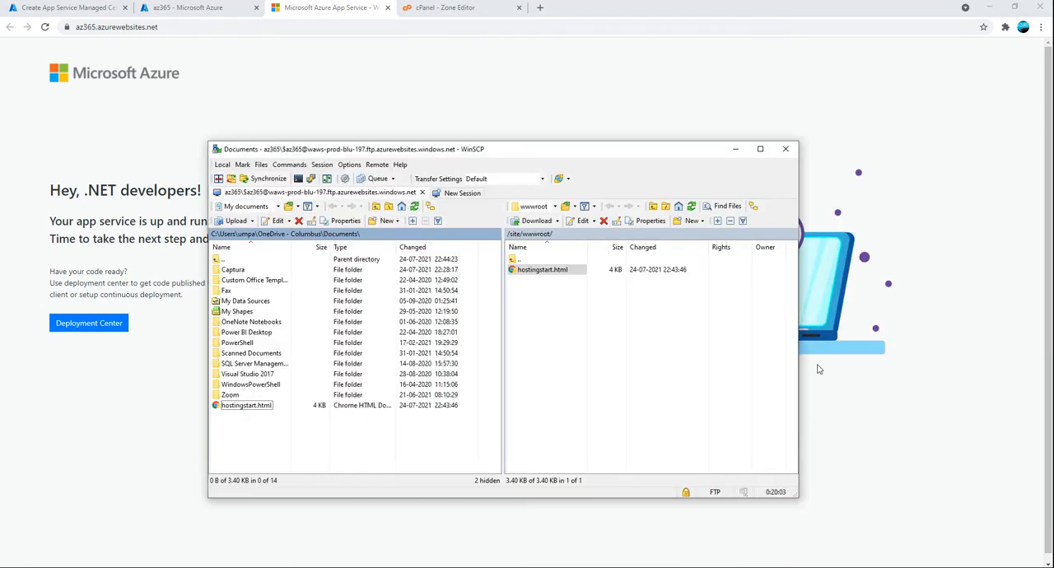
Switch to WinSCP, check hostingstart.html in the remote /site/wwwroot folder without renaming it, and refresh the folder
{"action": "left_click", "coordinate": [600, 346]}
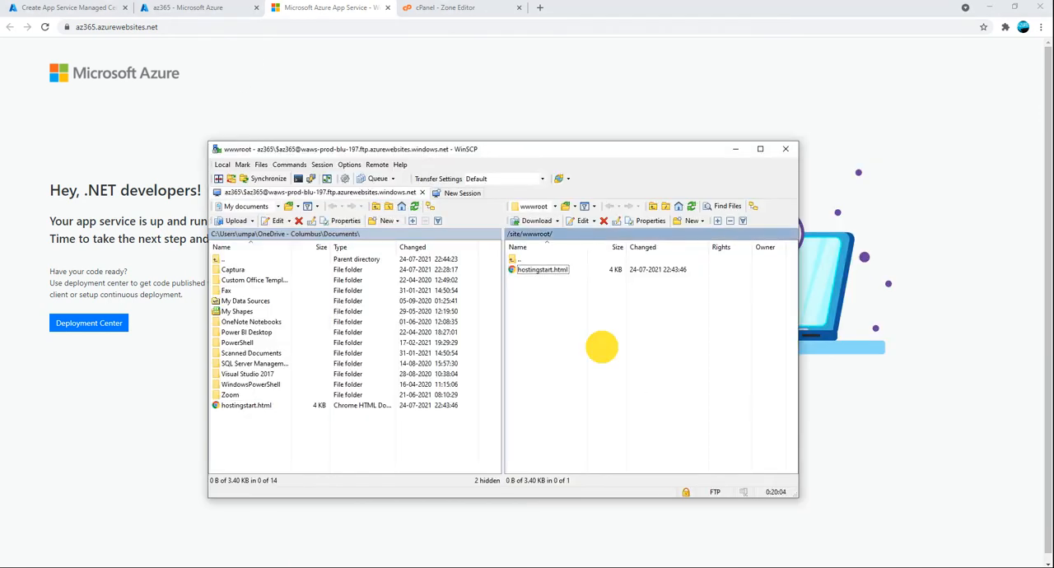
{"action": "left_click", "coordinate": [541, 272]}
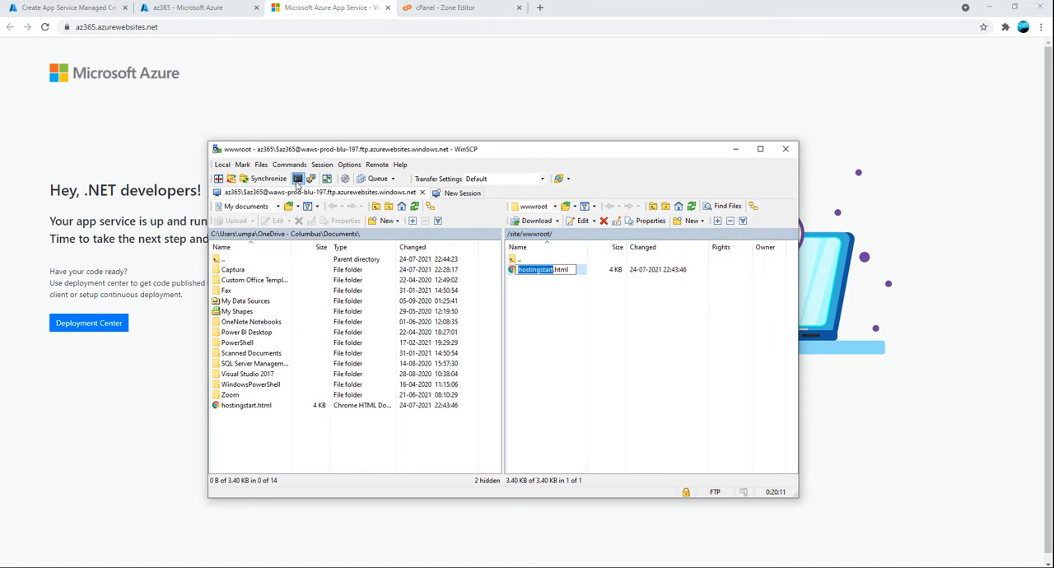
{"action": "left_click", "coordinate": [555, 363]}
{"action": "left_click", "coordinate": [692, 209]}
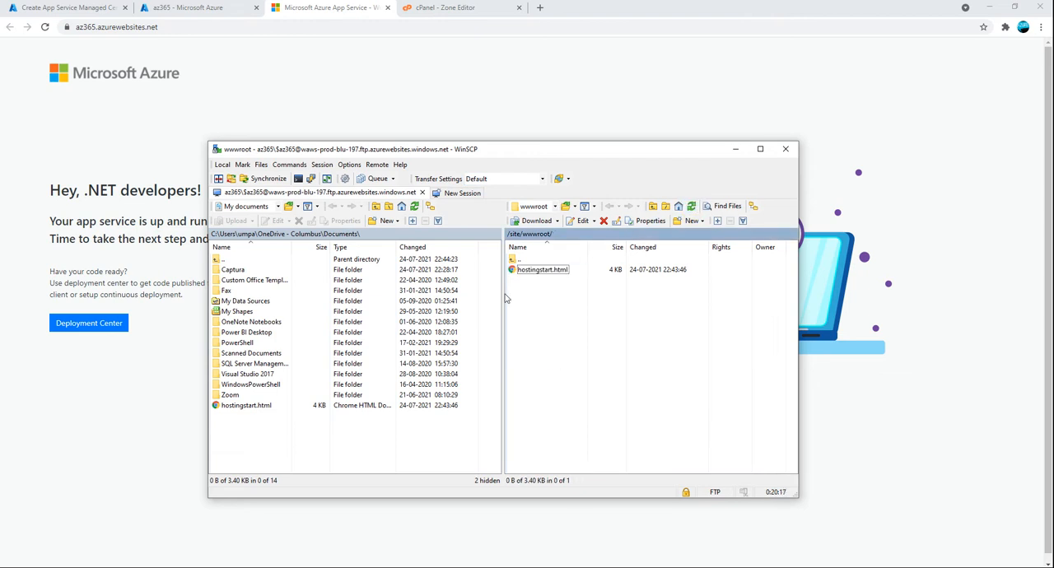
Move the local copy of hostingstart.html in Documents to the recycle bin, keeping the file in remote /site/wwwroot selected
{"action": "left_click", "coordinate": [528, 270]}
{"action": "left_click", "coordinate": [528, 270]}
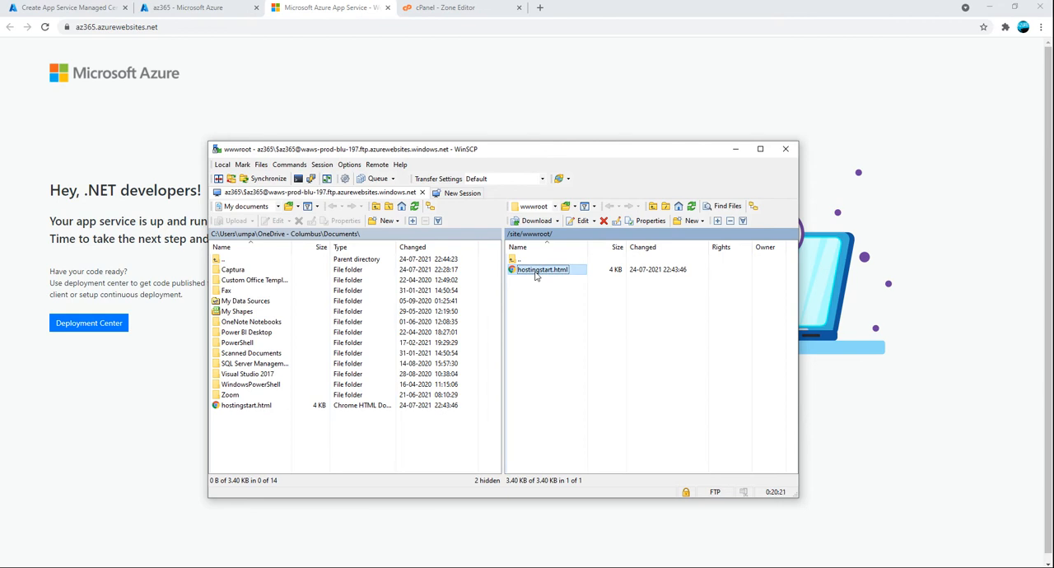
{"action": "left_click", "coordinate": [223, 406]}
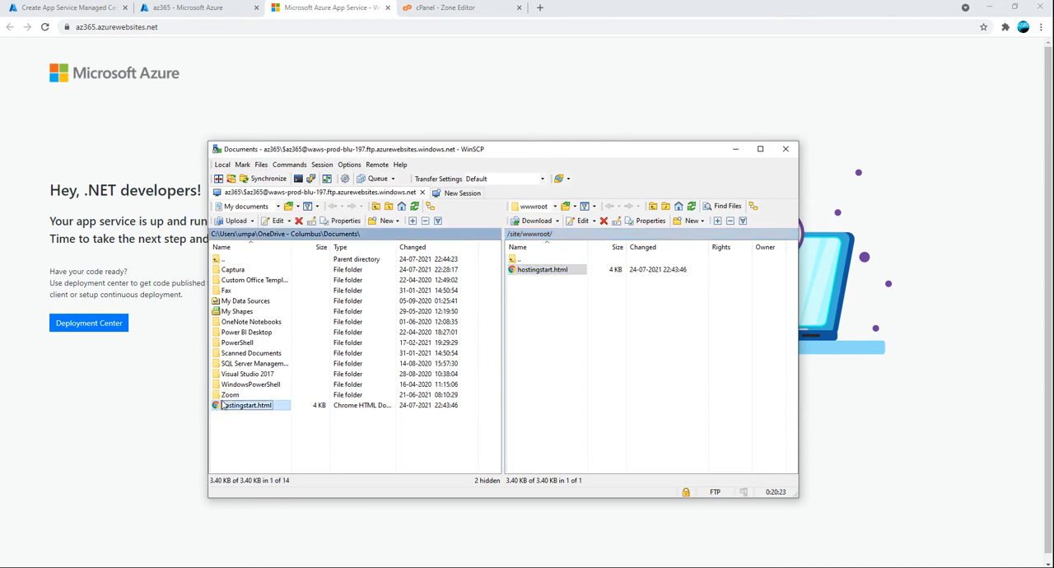
{"action": "key", "text": "Delete"}
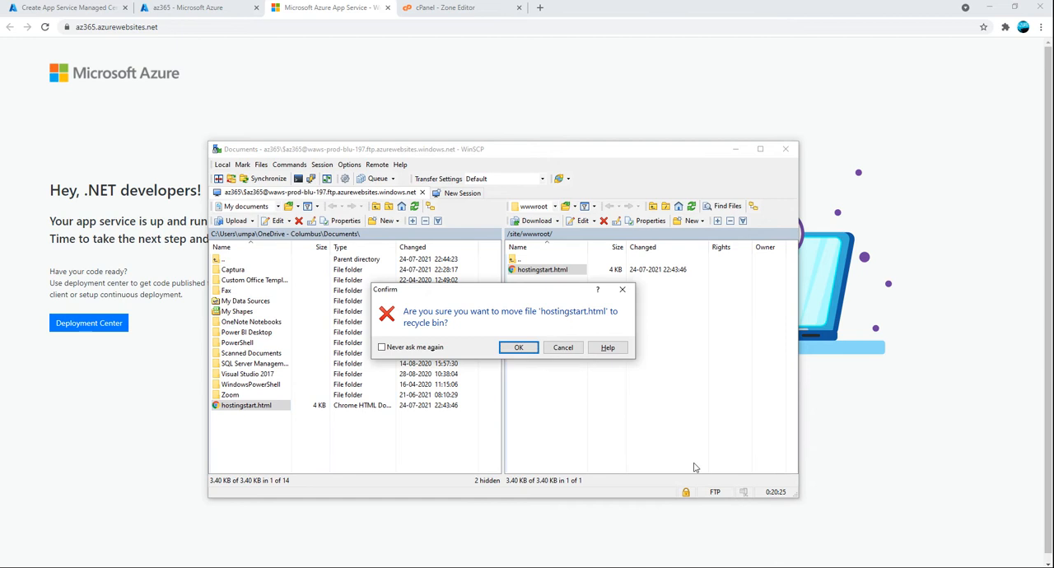
{"action": "left_click", "coordinate": [519, 347]}
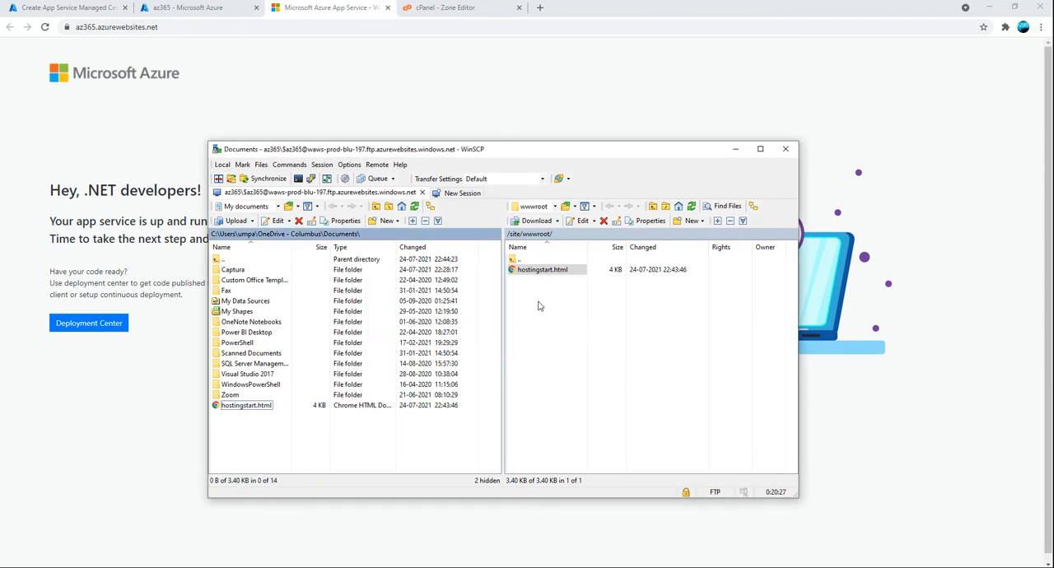
{"action": "left_click", "coordinate": [548, 272]}
{"action": "left_click", "coordinate": [549, 272]}
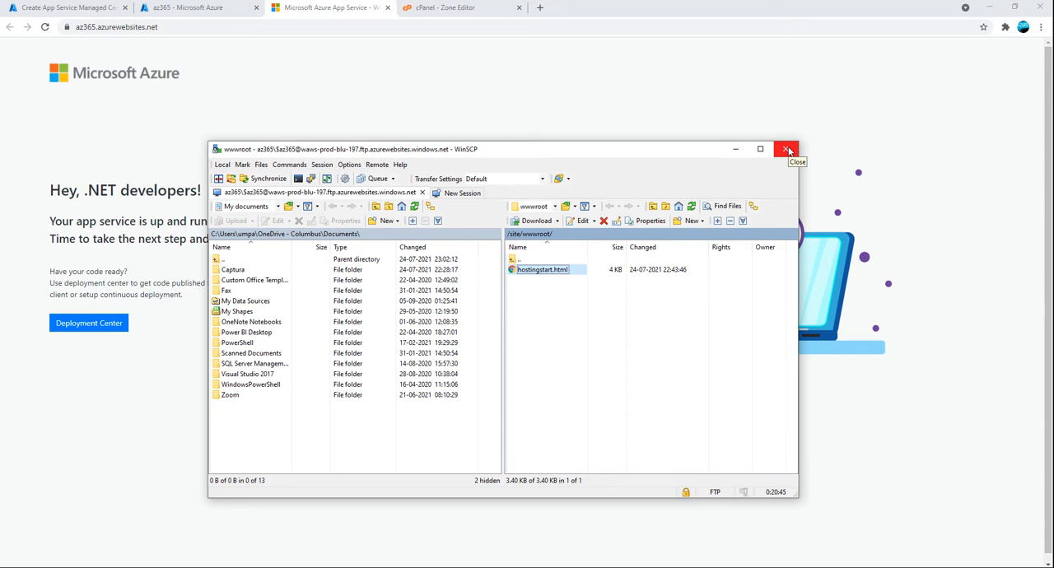
Switch to the browser and reload az365.azurewebsites.net to check the site's start page
{"action": "left_click", "coordinate": [156, 126]}
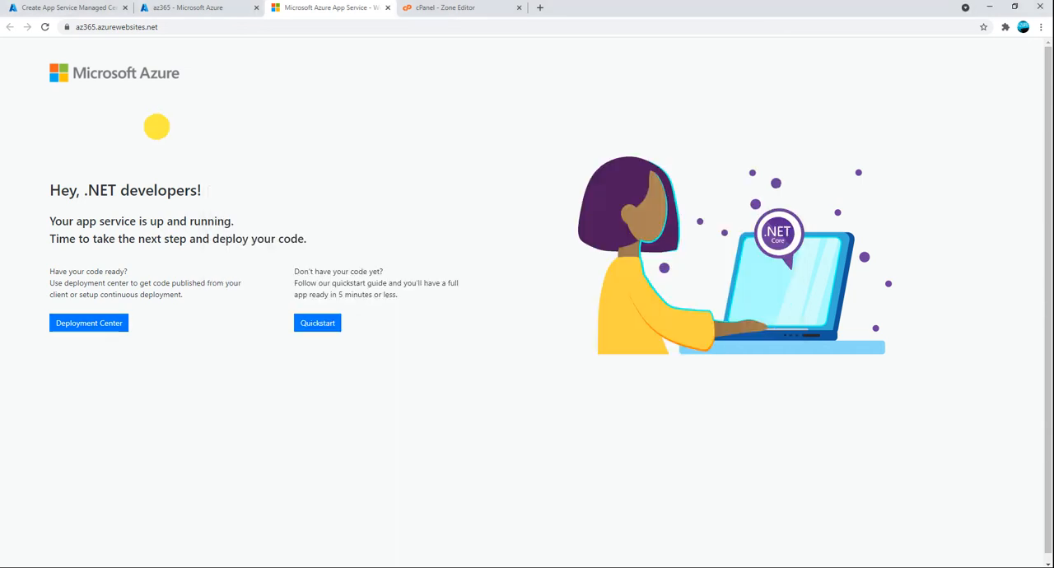
{"action": "left_click", "coordinate": [44, 26]}
{"action": "left_click", "coordinate": [990, 6]}
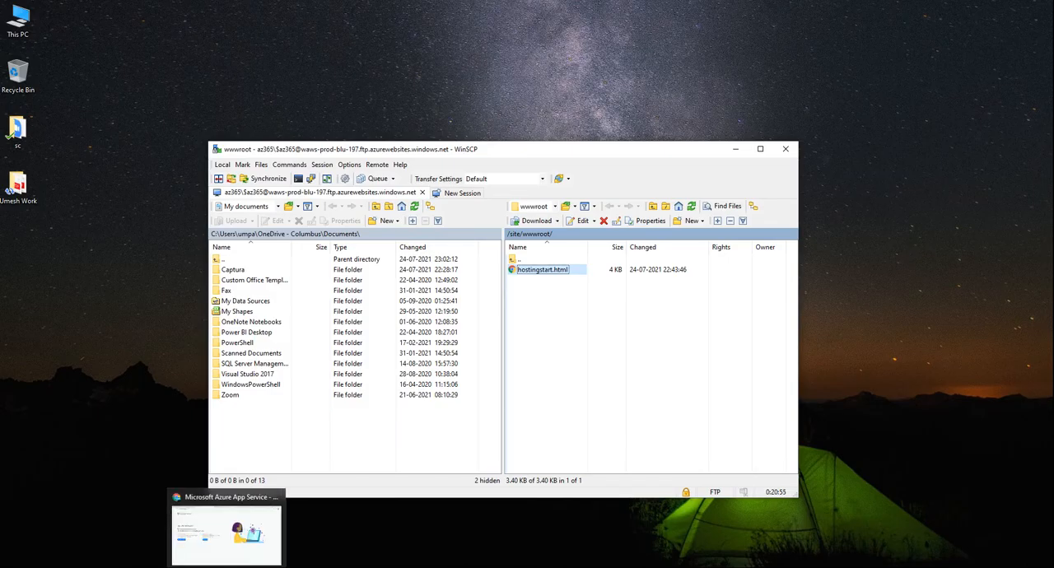
{"action": "left_click", "coordinate": [226, 567]}
Check the portal notifications for the managed certificate creation, and close the extra az365 overview tab
{"action": "left_click", "coordinate": [66, 7]}
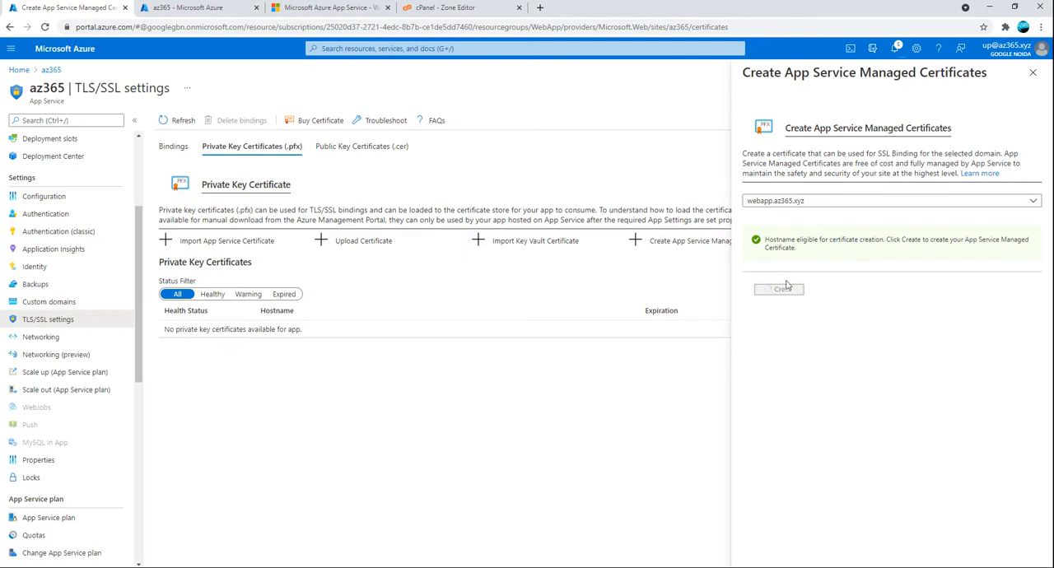
{"action": "left_click", "coordinate": [894, 51]}
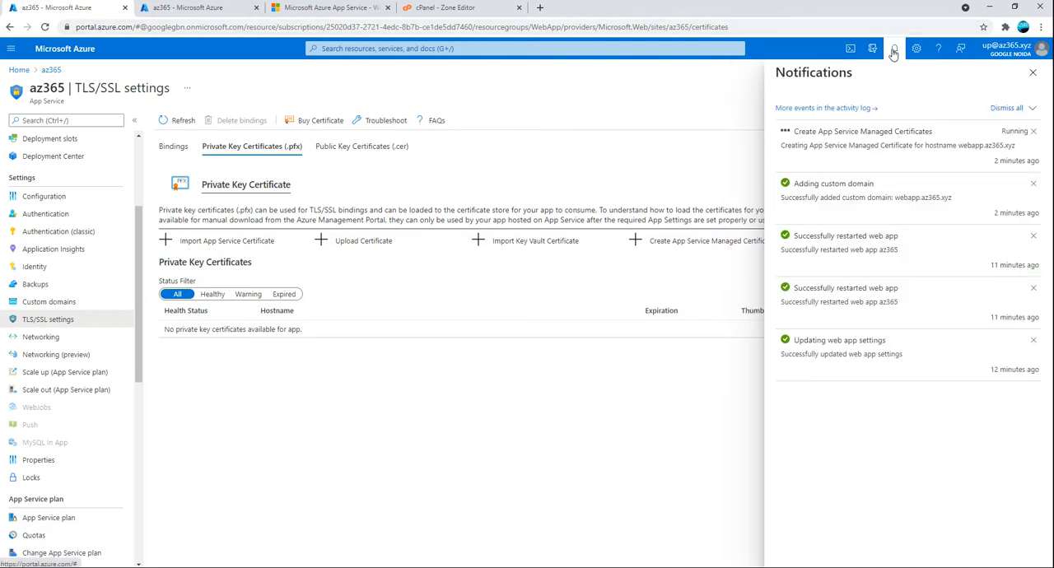
{"action": "left_click", "coordinate": [194, 15]}
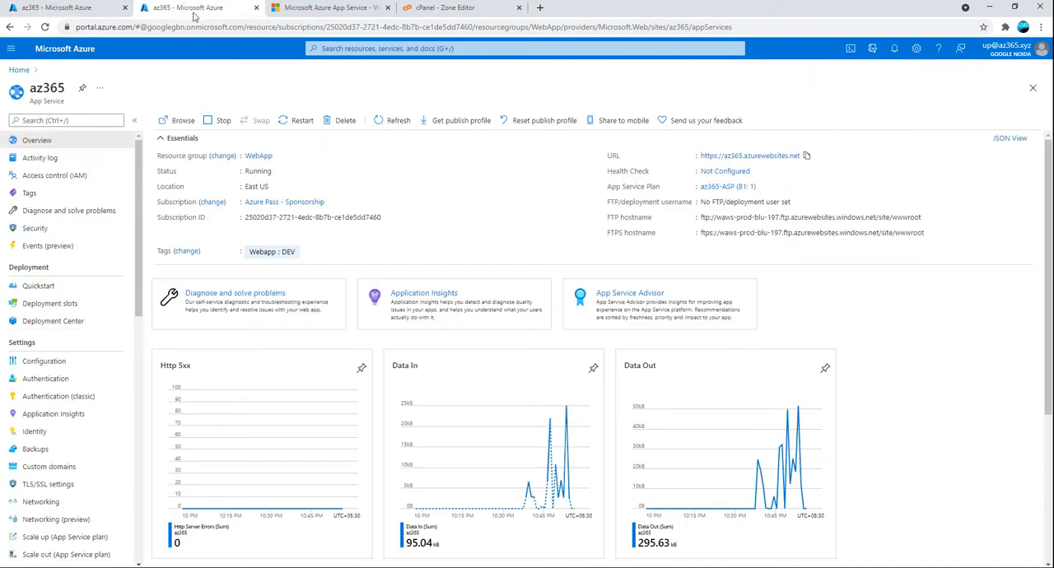
{"action": "left_click", "coordinate": [256, 7]}
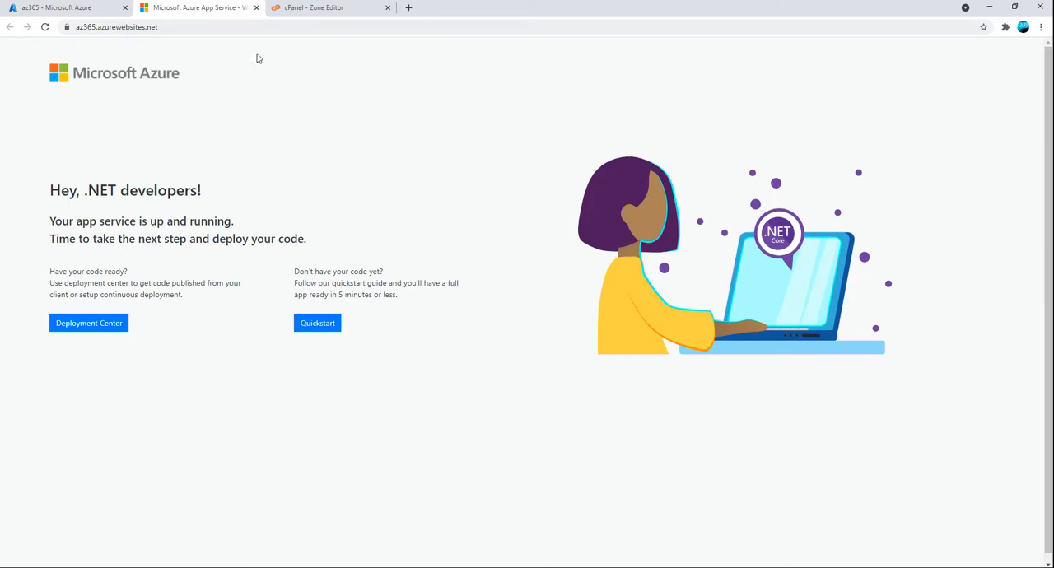
Reload the az365 default site several times to look for the updated start page
{"action": "left_click", "coordinate": [45, 27]}
{"action": "left_click", "coordinate": [46, 27]}
{"action": "left_click", "coordinate": [45, 27]}
Switch to WinSCP and open the remote hostingstart.html for editing to look through its HTML
{"action": "left_click", "coordinate": [281, 566]}
{"action": "left_click", "coordinate": [562, 299]}
{"action": "left_click", "coordinate": [535, 268]}
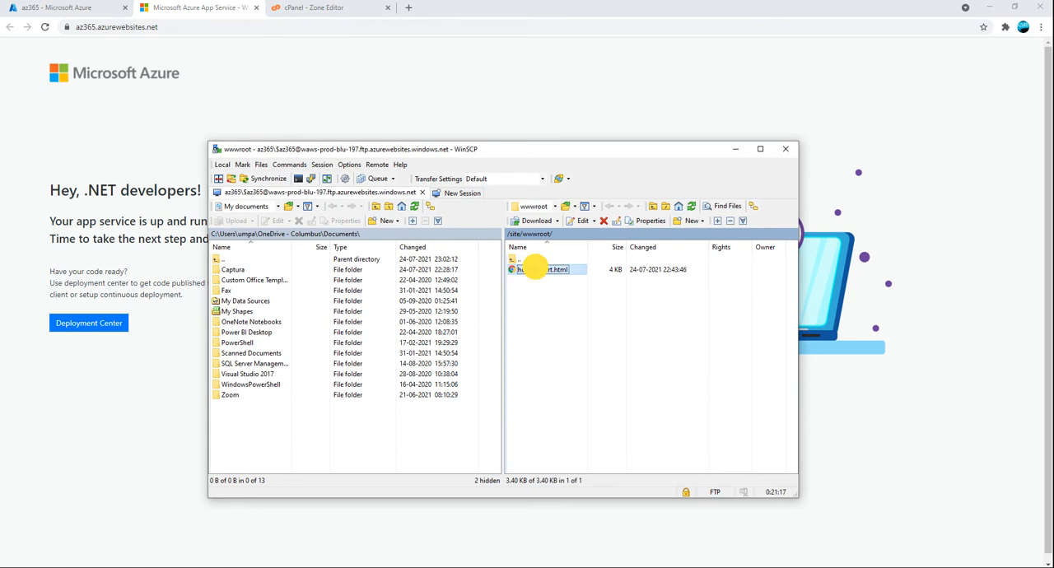
{"action": "right_click", "coordinate": [536, 269]}
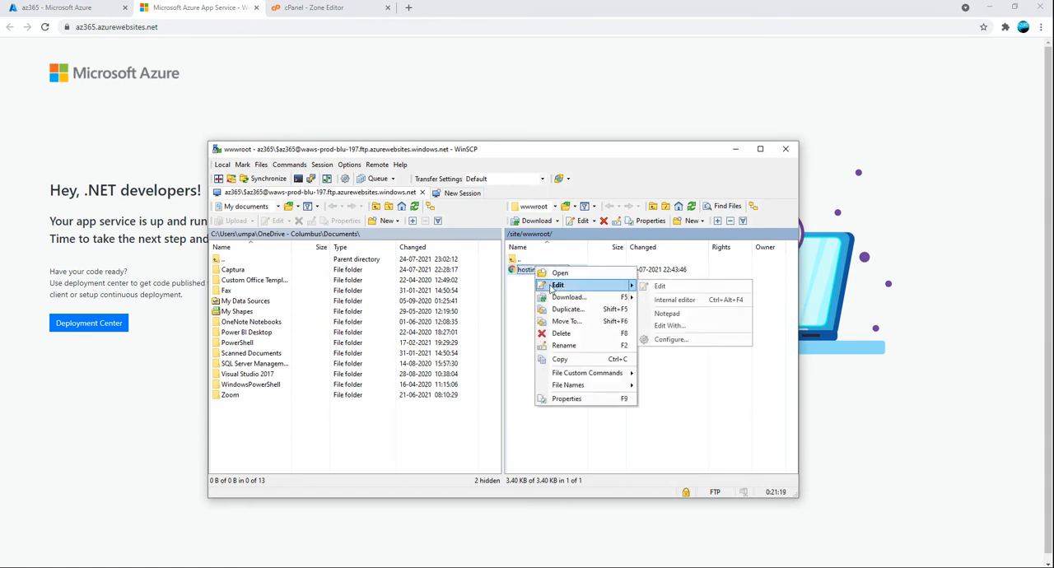
{"action": "left_click", "coordinate": [552, 286]}
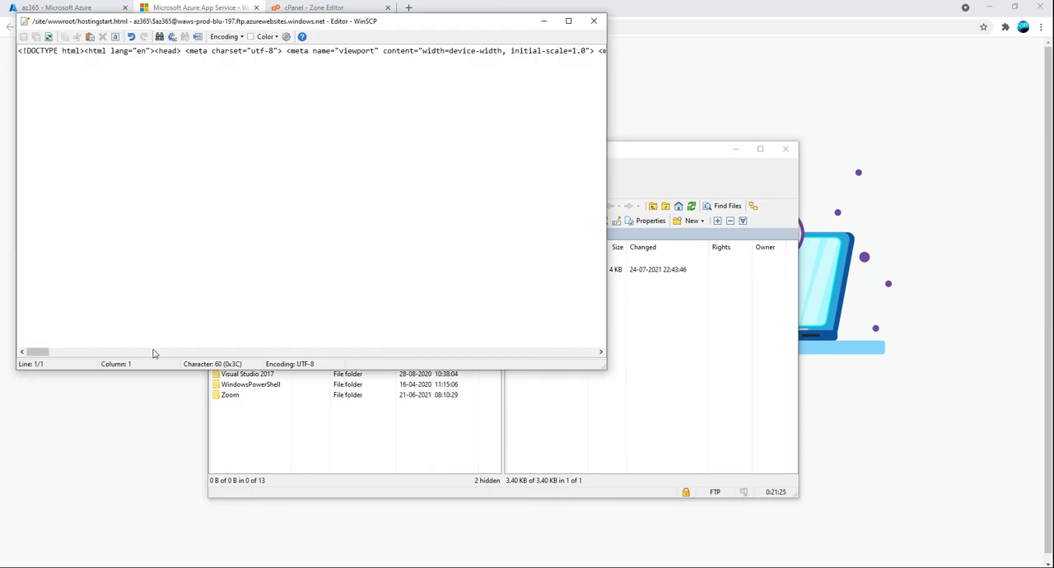
{"action": "left_click_drag", "start_coordinate": [37, 353], "coordinate": [553, 357]}
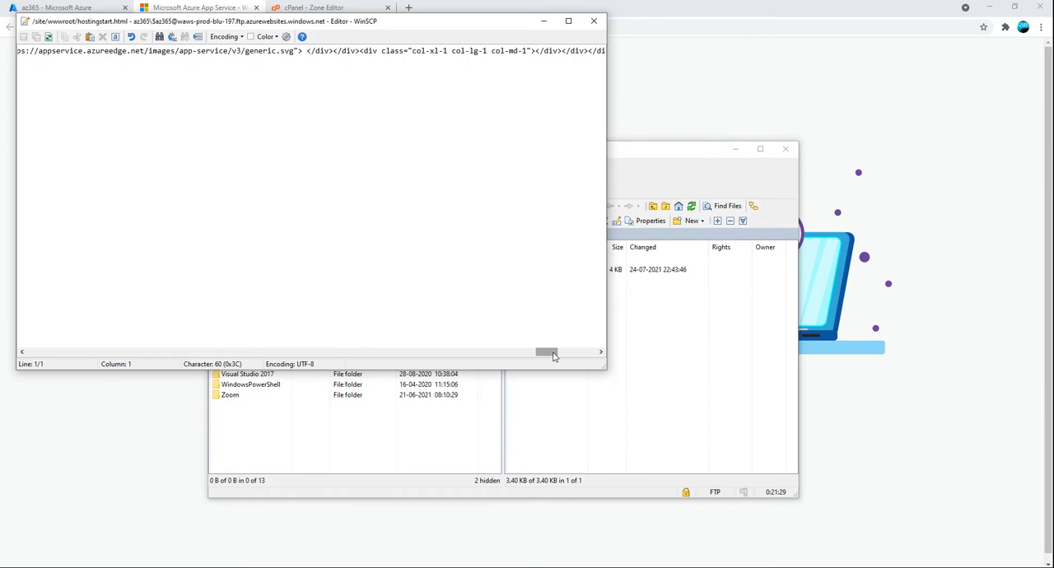
Search the HTML of hostingstart.html for "hello" and close the search dialog
{"action": "key", "text": "ctrl+f"}
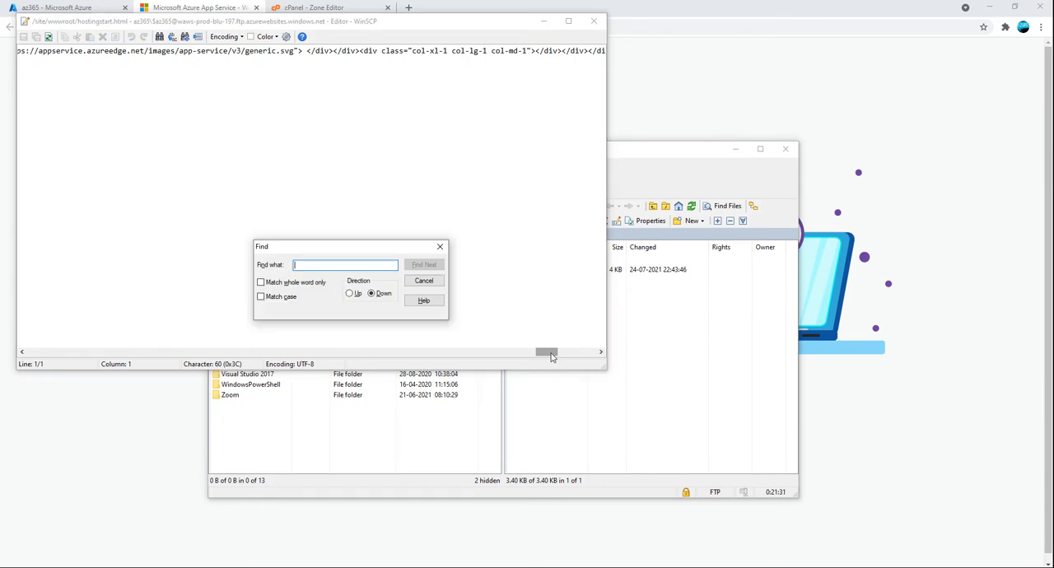
{"action": "type", "text": "we"}
{"action": "key", "text": "BackSpace"}
{"action": "key", "text": "BackSpace"}
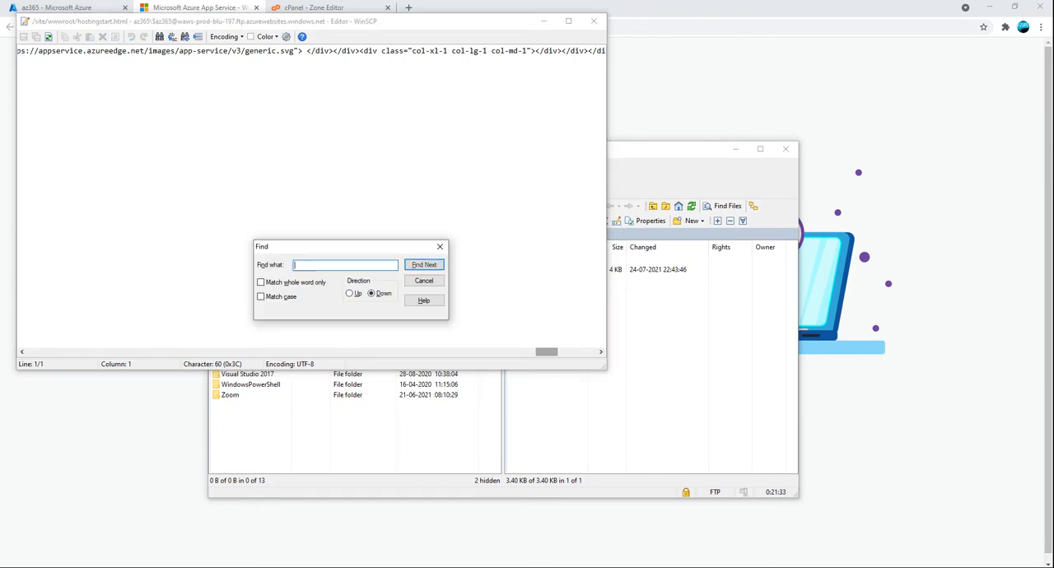
{"action": "type", "text": "hello"}
{"action": "key", "text": "Return"}
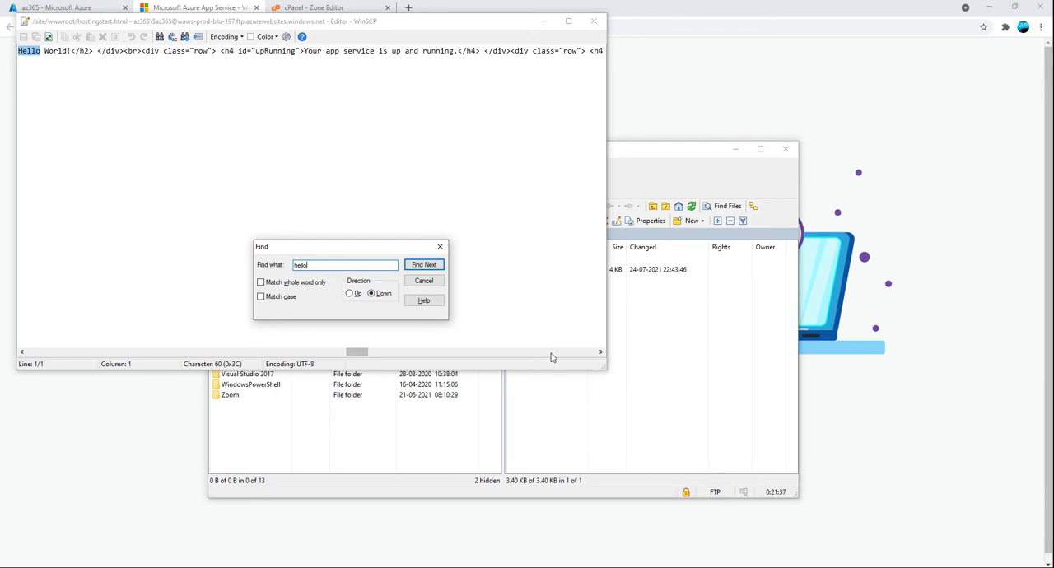
{"action": "left_click", "coordinate": [441, 248]}
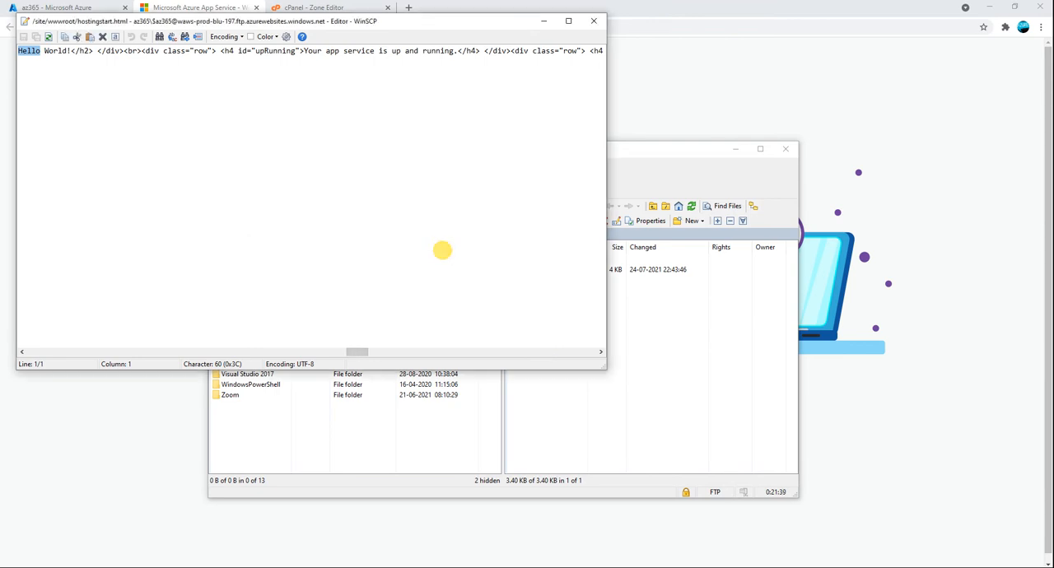
Examine the markup around the "Hello World!" heading in hostingstart.html and close the editor without editing it
{"action": "left_click", "coordinate": [98, 51]}
{"action": "left_click_drag", "start_coordinate": [98, 51], "coordinate": [11, 51]}
{"action": "left_click", "coordinate": [221, 69]}
{"action": "left_click_drag", "start_coordinate": [283, 51], "coordinate": [518, 90]}
{"action": "left_click", "coordinate": [518, 90]}
{"action": "left_click", "coordinate": [476, 51]}
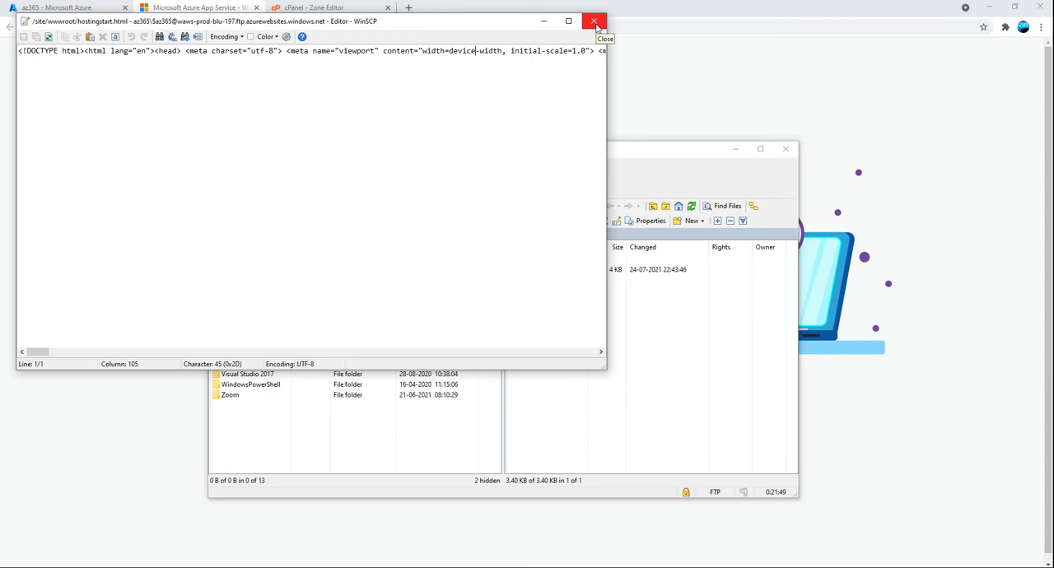
{"action": "left_click", "coordinate": [594, 22]}
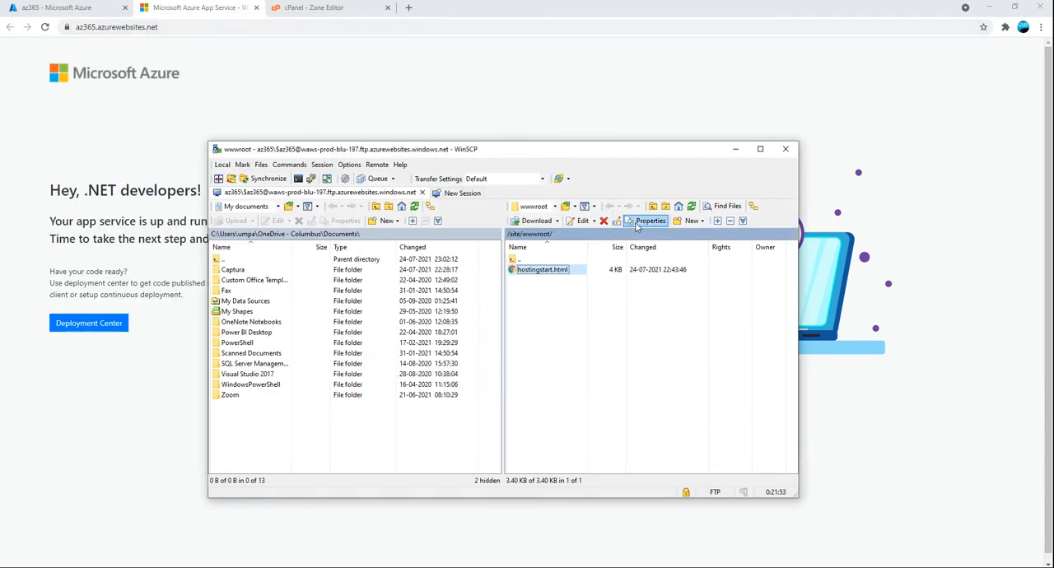
Terminate the az365 FTP session and close WinSCP without saving a workspace
{"action": "left_click", "coordinate": [222, 165]}
{"action": "left_click", "coordinate": [640, 323]}
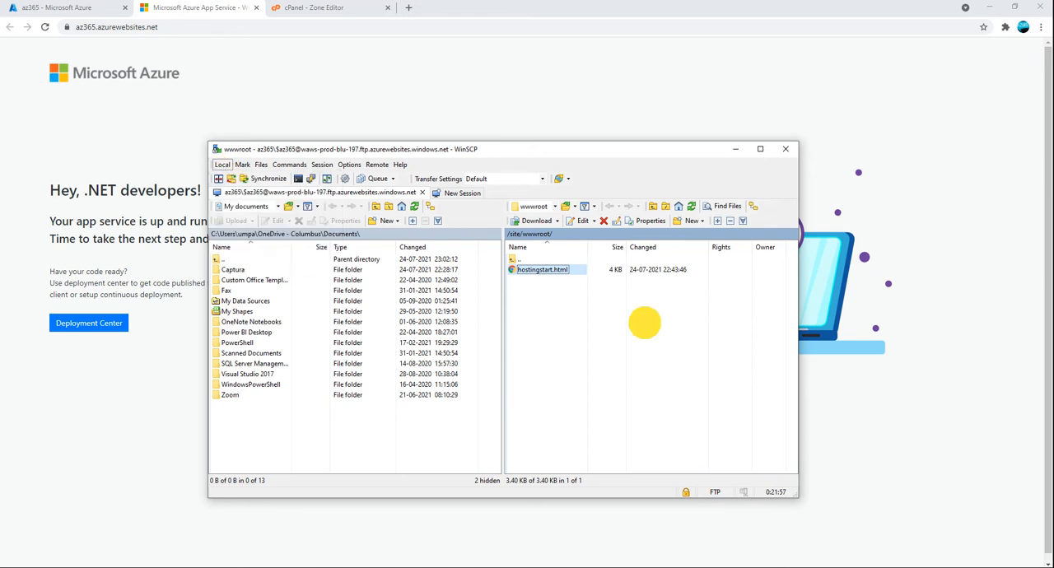
{"action": "left_click", "coordinate": [785, 149]}
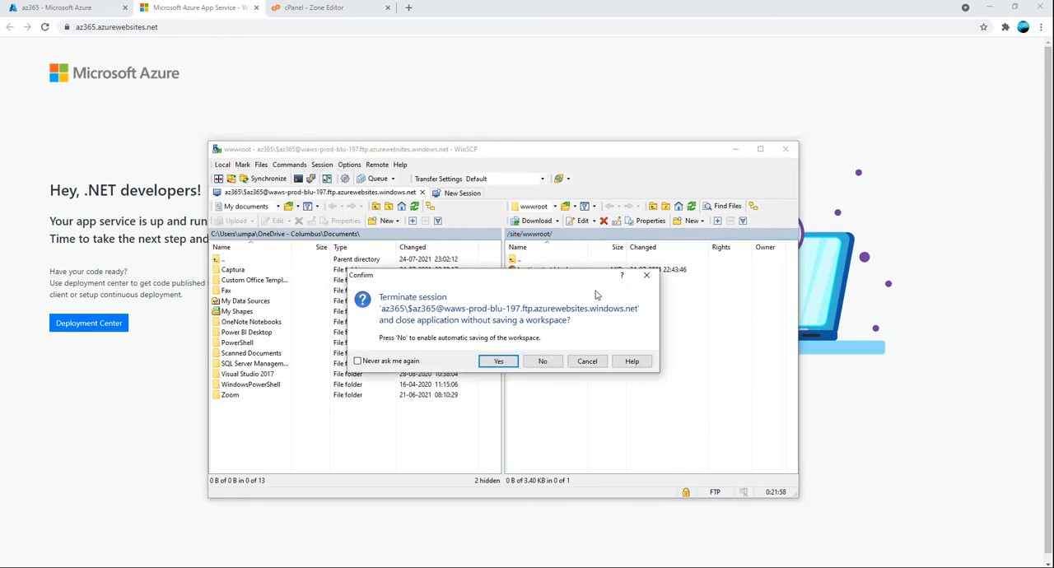
{"action": "left_click", "coordinate": [542, 360]}
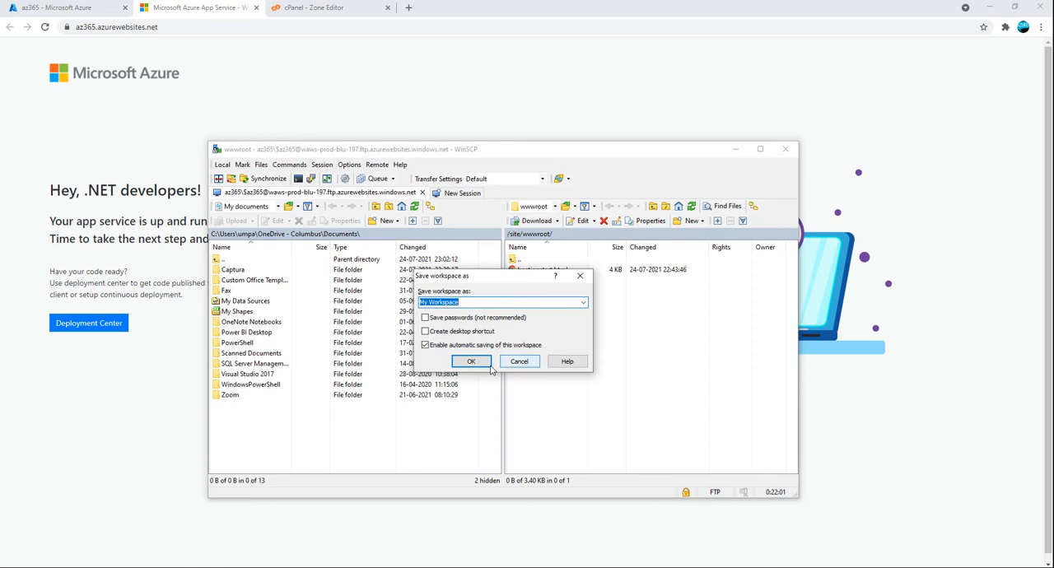
{"action": "left_click", "coordinate": [519, 362]}
{"action": "left_click", "coordinate": [784, 150]}
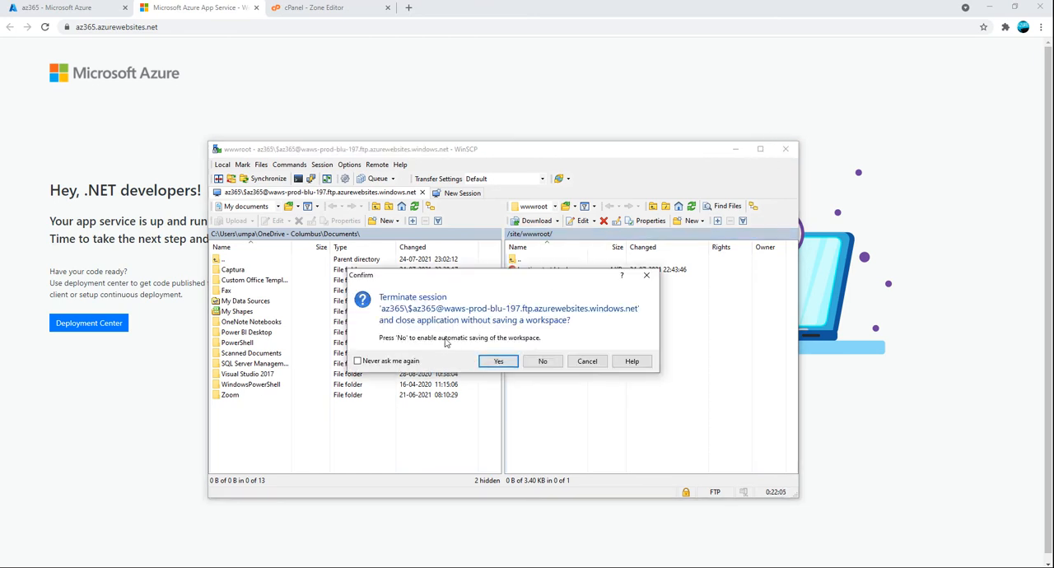
{"action": "left_click", "coordinate": [498, 359]}
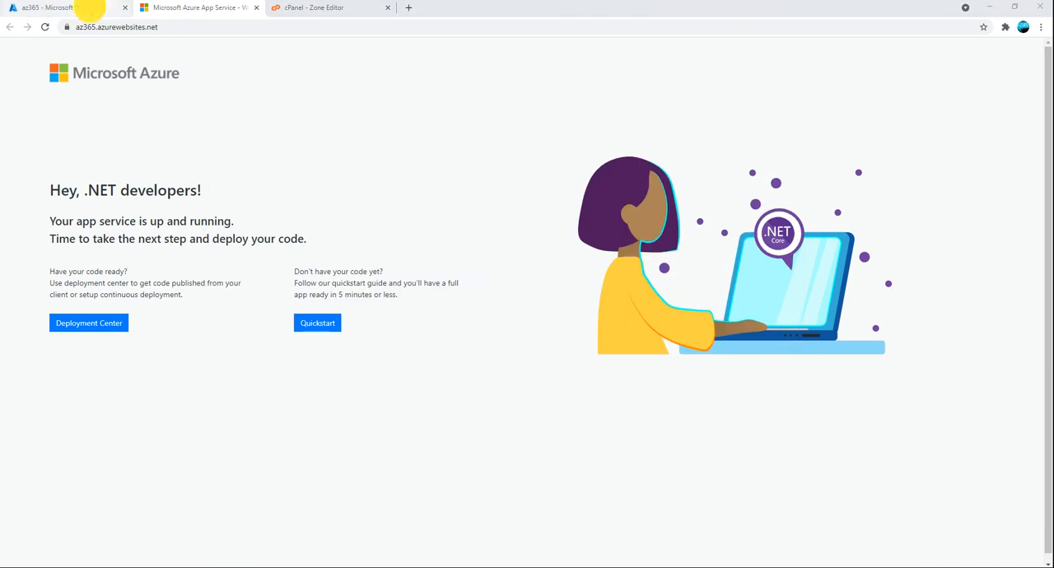
Check the certificate notification in the Azure portal, close the notifications, and refresh the private key certificates list
{"action": "left_click", "coordinate": [91, 8]}
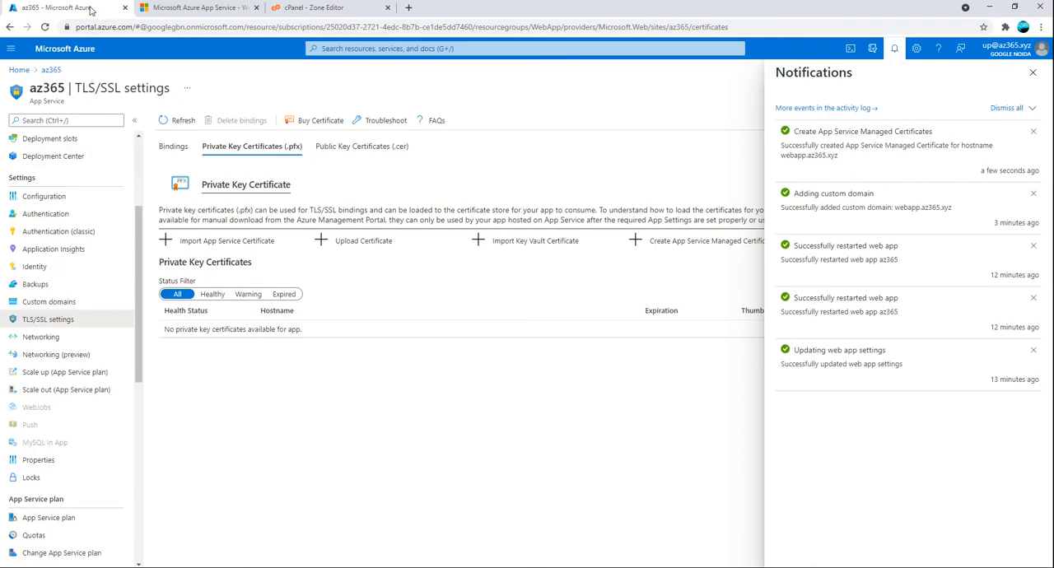
{"action": "left_click", "coordinate": [1032, 73]}
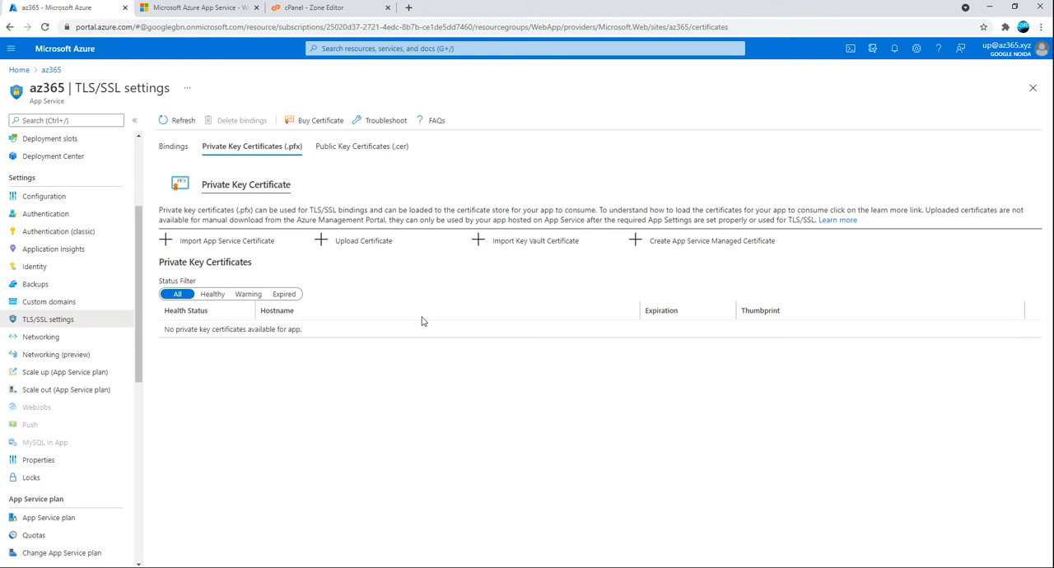
{"action": "left_click", "coordinate": [156, 120]}
Copy the FTPS endpoint from the Deployment Center's FTPS credentials and paste it as the host name in WinSCP's login dialog
{"action": "scroll", "coordinate": [99, 259], "scroll_direction": "up", "scroll_amount": 2}
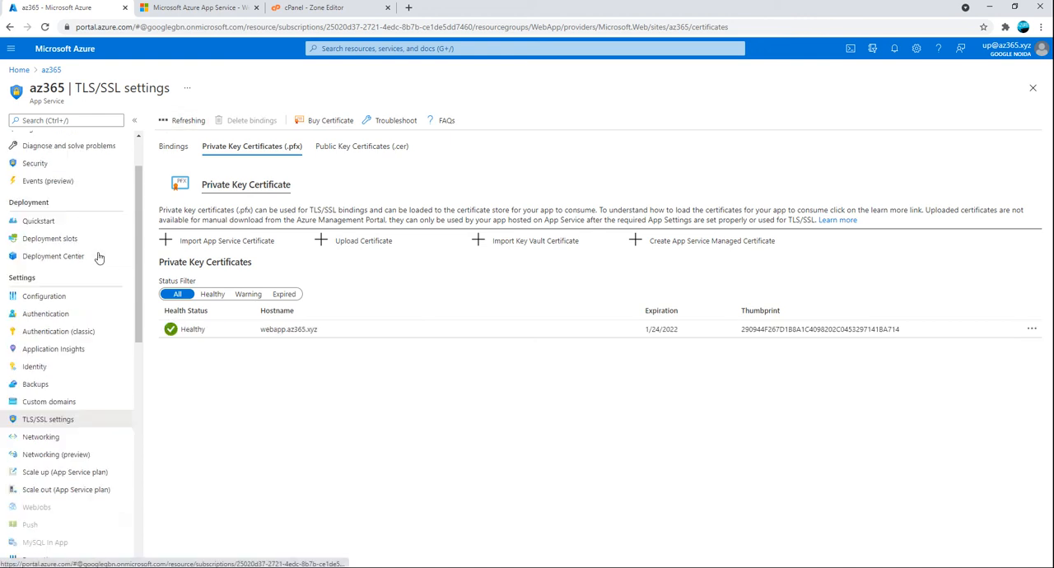
{"action": "scroll", "coordinate": [99, 258], "scroll_direction": "up", "scroll_amount": 1}
{"action": "left_click", "coordinate": [74, 321]}
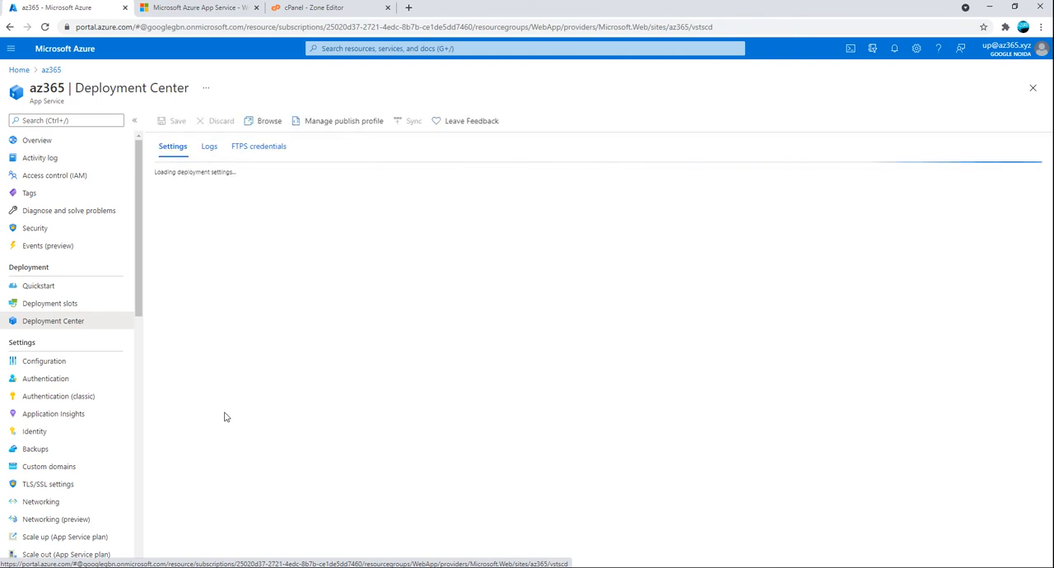
{"action": "left_click", "coordinate": [246, 144]}
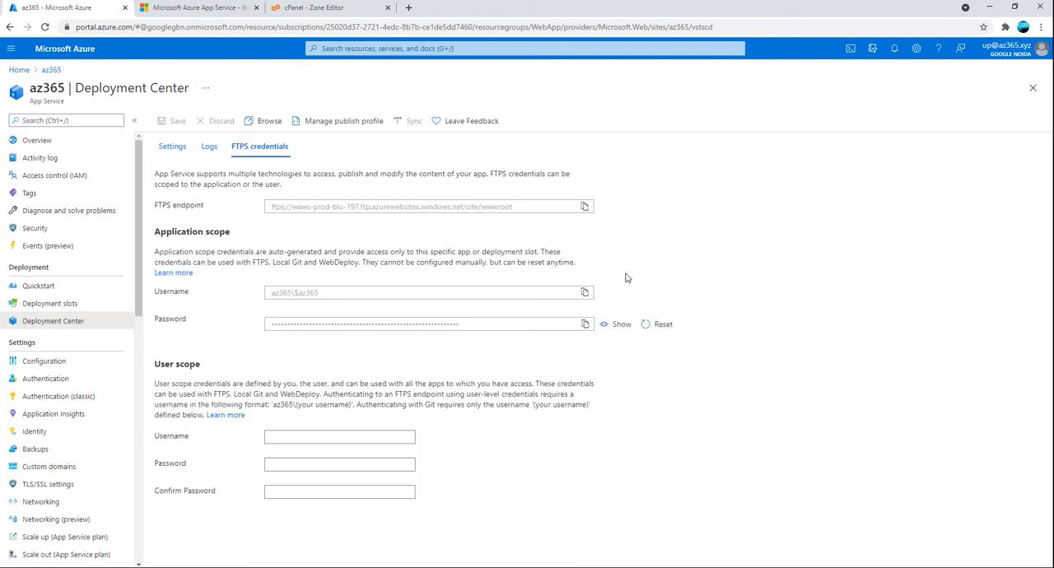
{"action": "left_click", "coordinate": [585, 207]}
{"action": "left_click", "coordinate": [281, 566]}
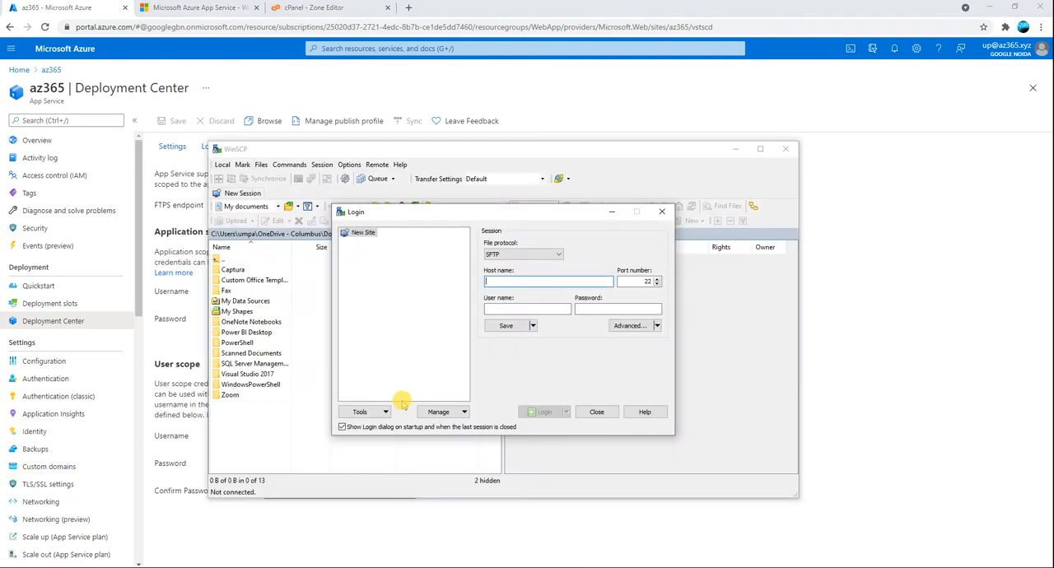
{"action": "key", "text": "ctrl+v"}
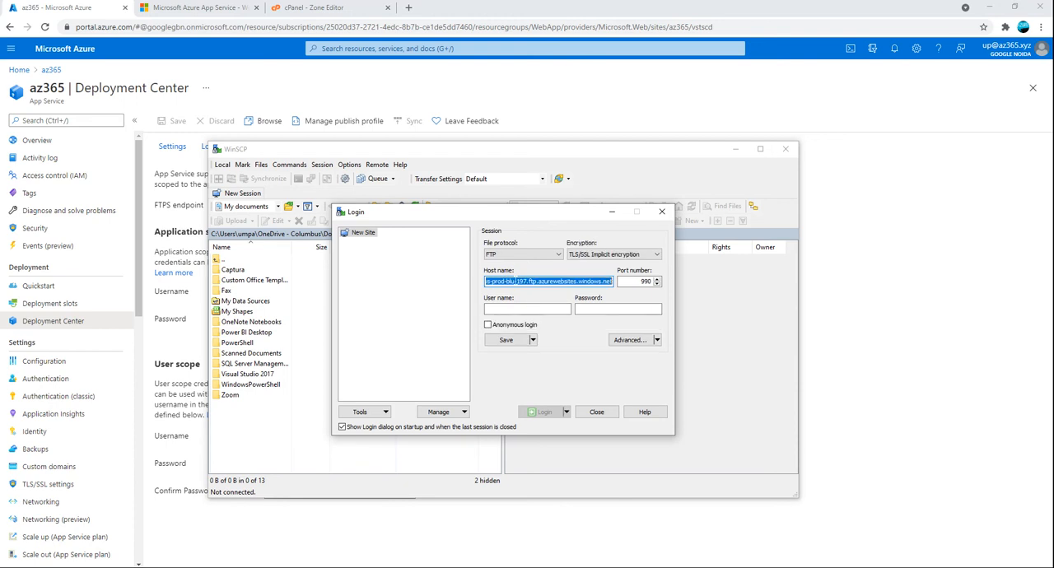
Return to the FTPS credentials in the browser and dismiss the Provide feedback pane
{"action": "left_click", "coordinate": [305, 382]}
{"action": "left_click", "coordinate": [488, 110]}
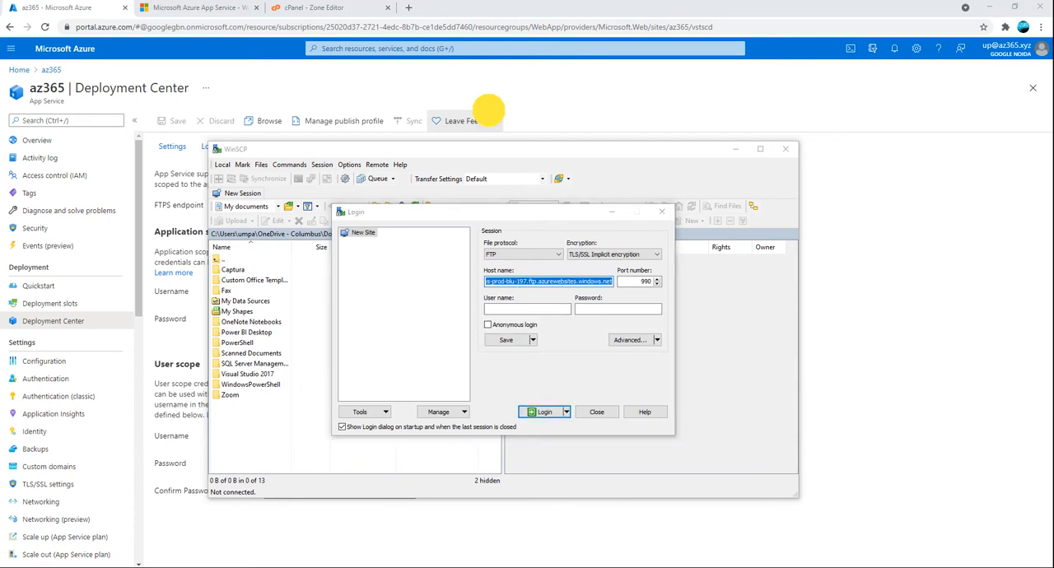
{"action": "left_click", "coordinate": [1034, 74]}
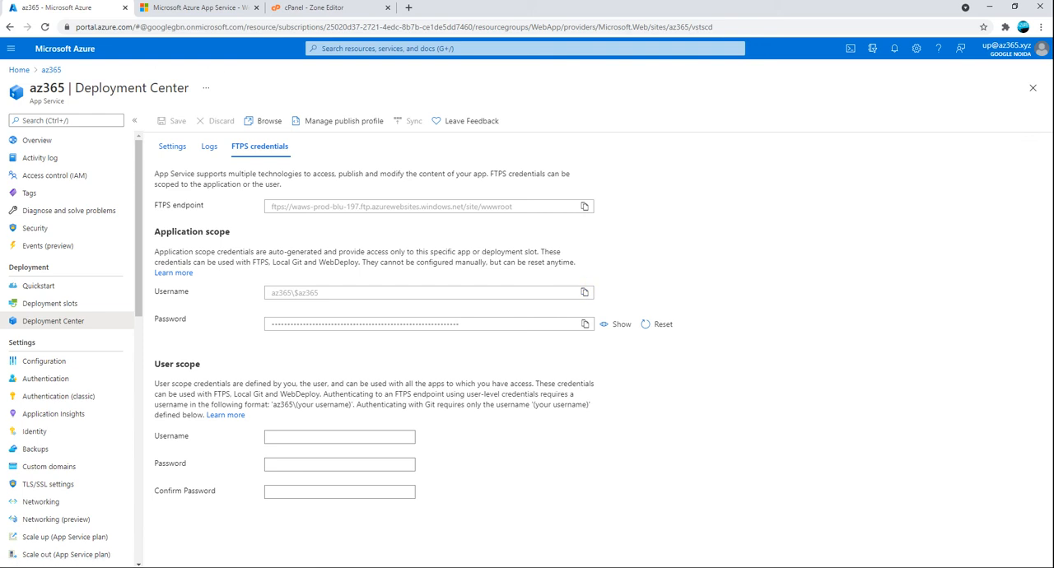
Switch to WinSCP and paste the copied application-scope username as the login dialog's user name
{"action": "key", "text": "alt+Tab"}
{"action": "left_click", "coordinate": [499, 309]}
{"action": "key", "text": "ctrl+v"}
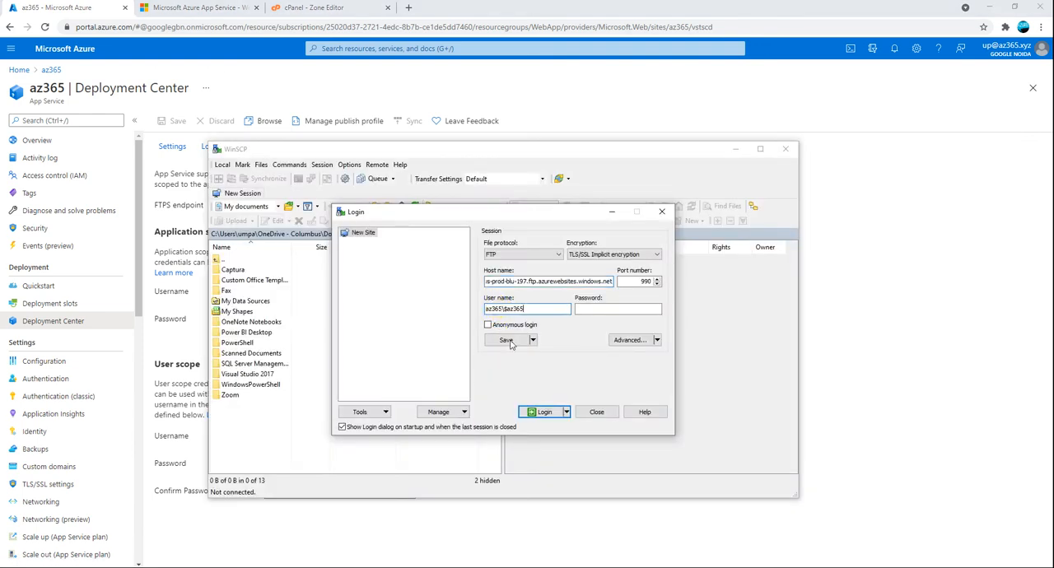
Copy the application-scope password from Azure's FTPS credentials, paste it into WinSCP's password field, and log in
{"action": "left_click", "coordinate": [543, 531]}
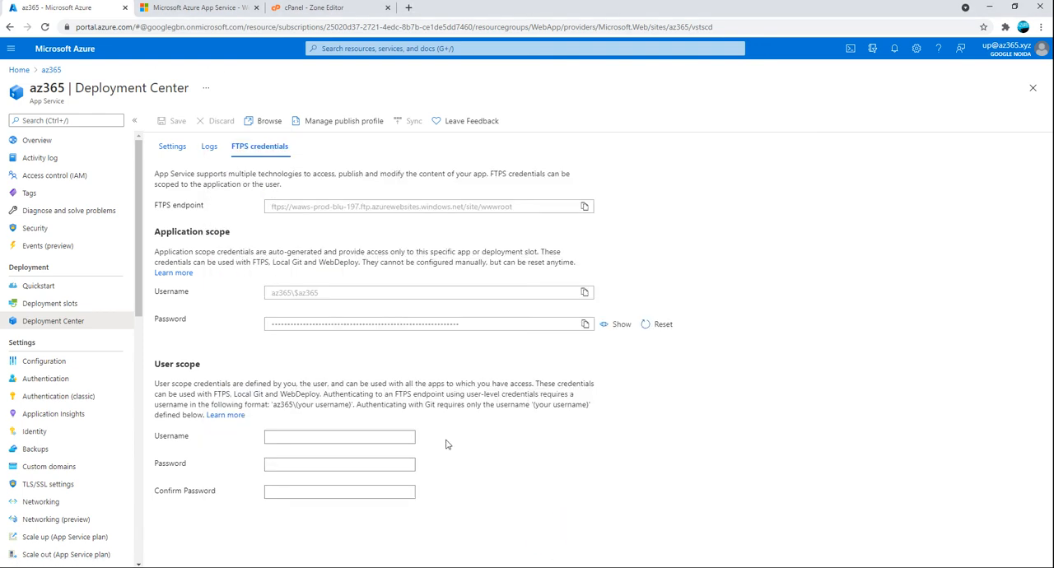
{"action": "left_click", "coordinate": [586, 325]}
{"action": "left_click", "coordinate": [298, 556]}
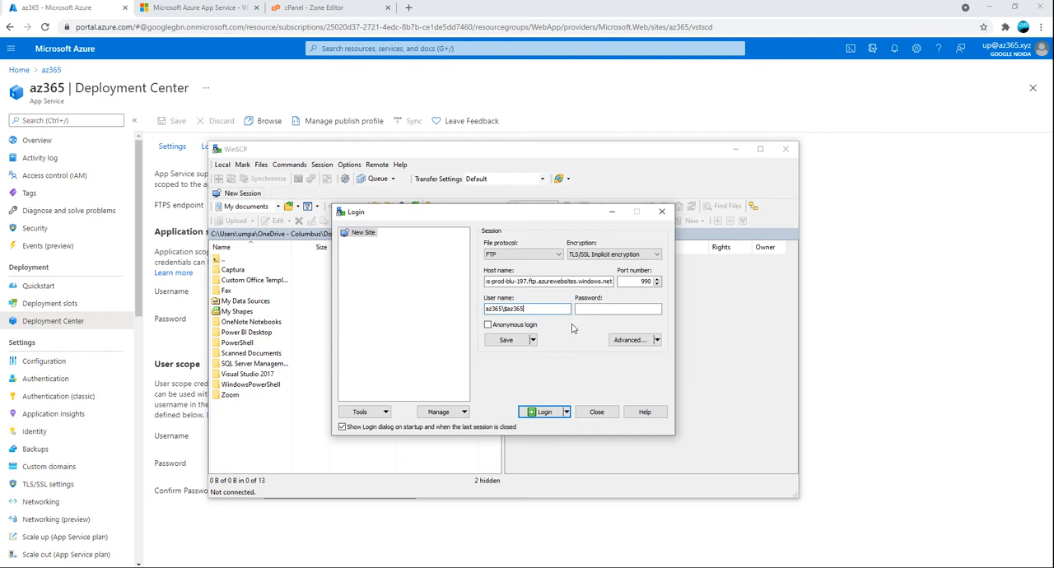
{"action": "left_click", "coordinate": [650, 309]}
{"action": "key", "text": "ctrl+v"}
{"action": "left_click", "coordinate": [543, 411]}
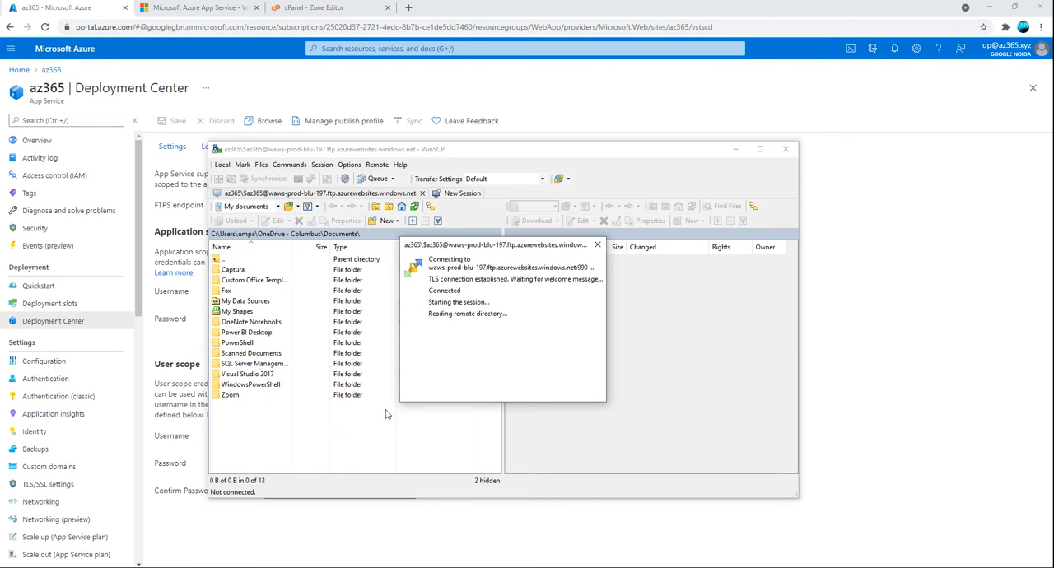
Open the remote hostingstart.html file in the WinSCP editor and find the text "hello" in it
{"action": "left_click", "coordinate": [542, 275]}
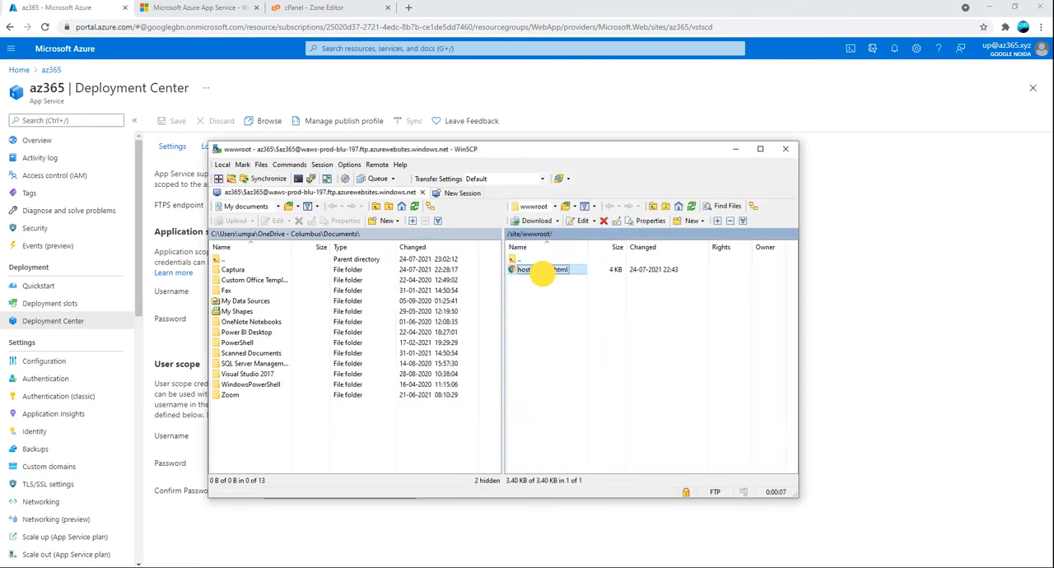
{"action": "right_click", "coordinate": [542, 277]}
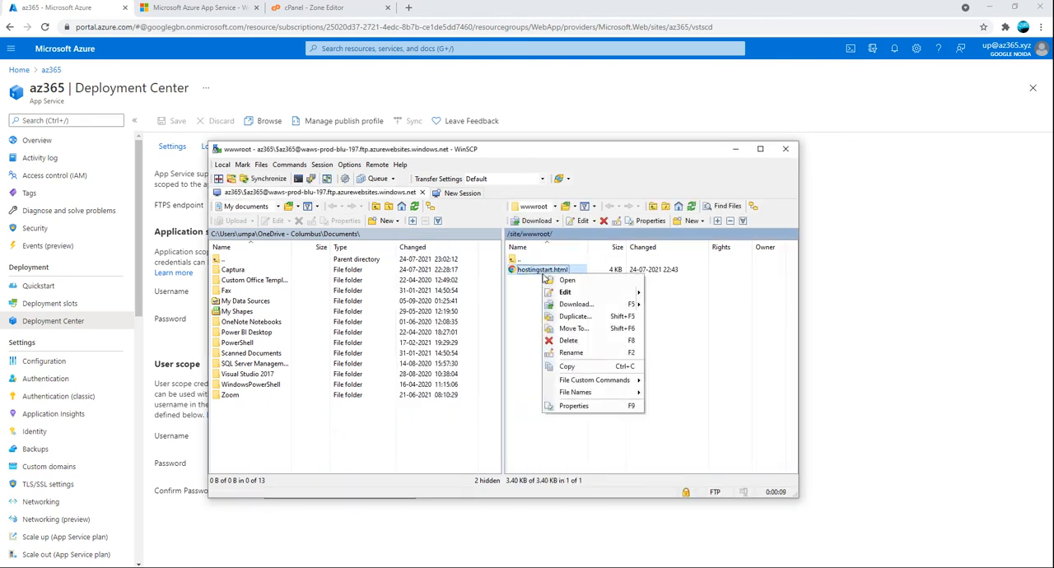
{"action": "left_click", "coordinate": [657, 296]}
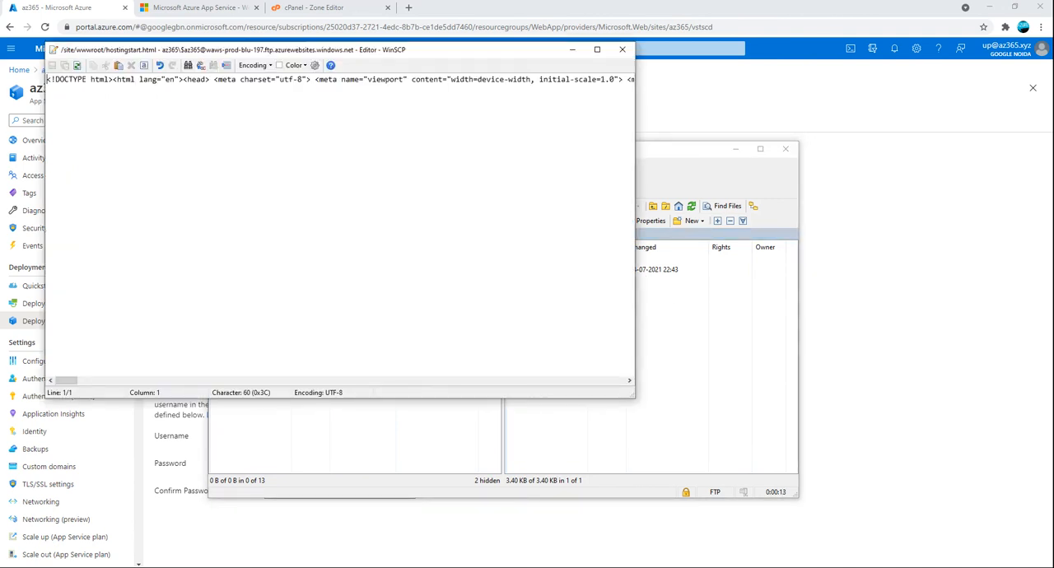
{"action": "key", "text": "ctrl+f"}
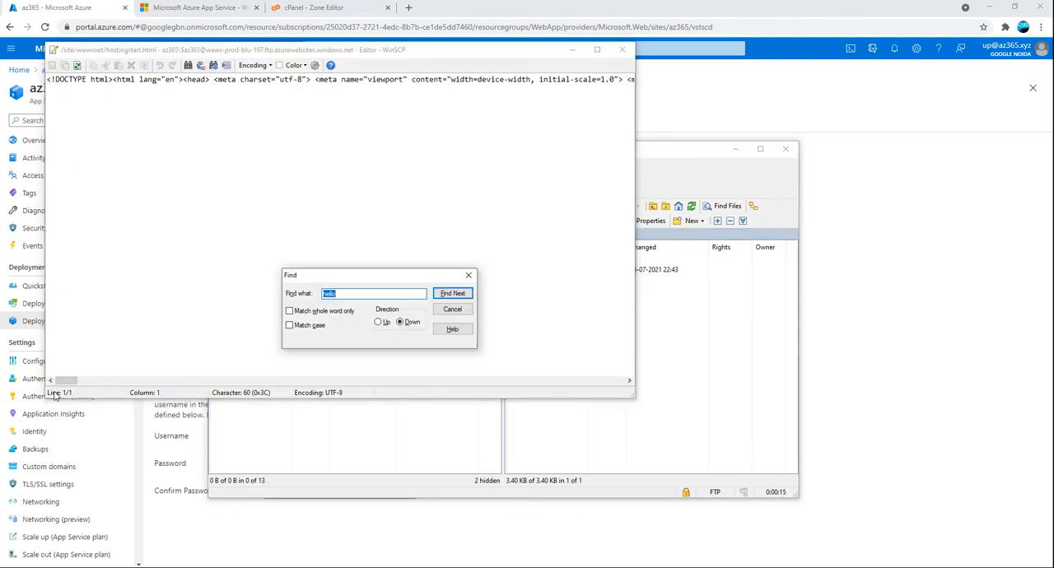
{"action": "type", "text": "n"}
{"action": "key", "text": "BackSpace"}
{"action": "type", "text": "he"}
{"action": "key", "text": "Return"}
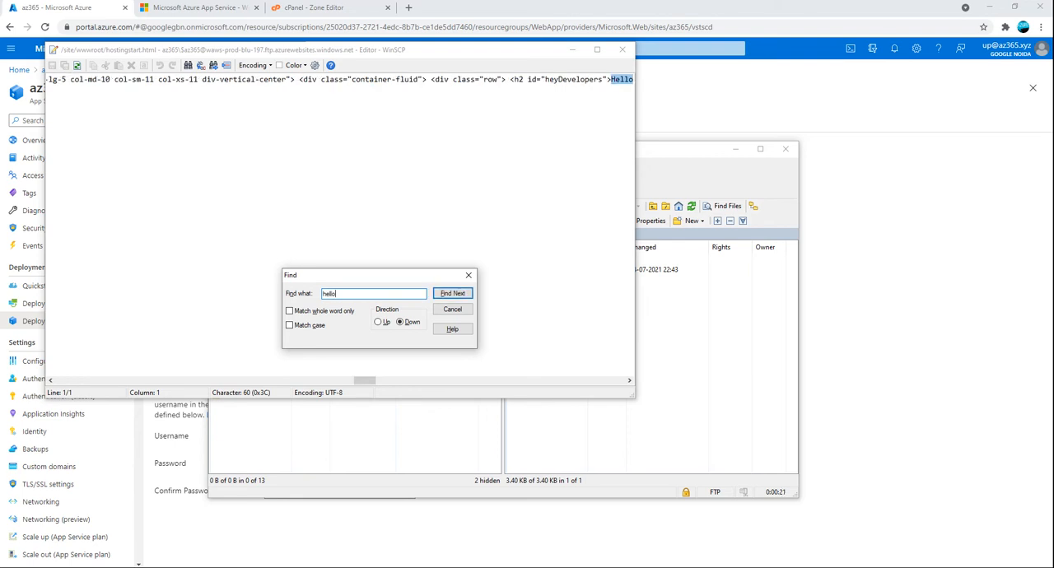
Insert "Hello World! " before "Your app service is up and running." in the upRunning h4 heading
{"action": "left_click_drag", "start_coordinate": [365, 379], "coordinate": [382, 376]}
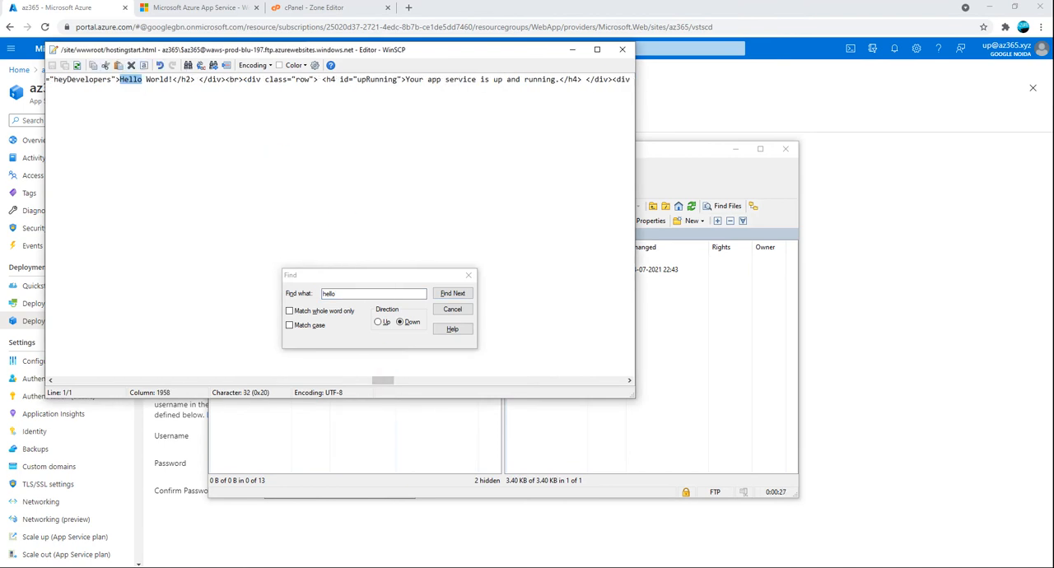
{"action": "left_click", "coordinate": [199, 145]}
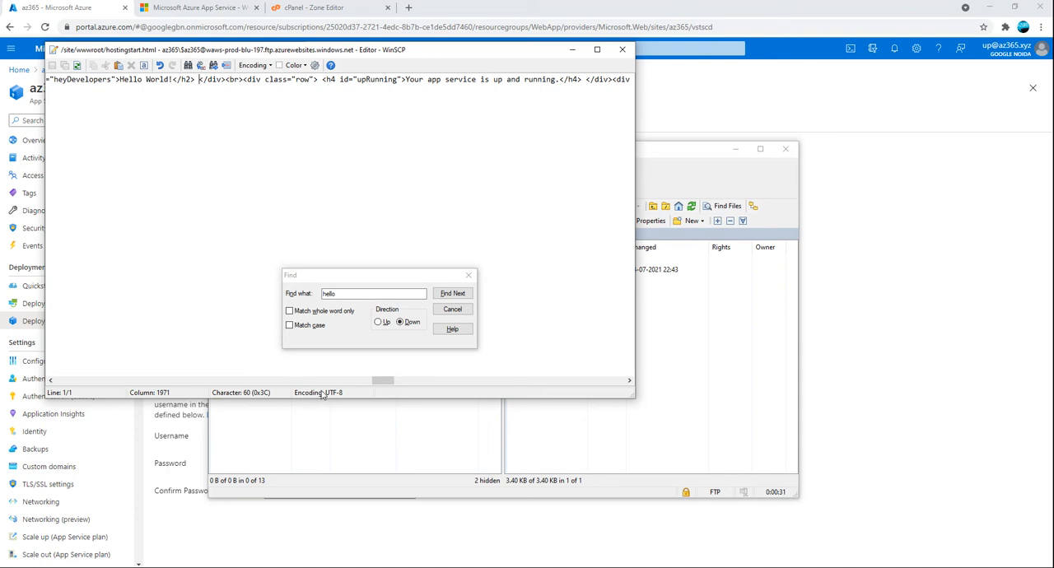
{"action": "left_click_drag", "start_coordinate": [388, 378], "coordinate": [393, 380]}
{"action": "left_click", "coordinate": [318, 171]}
{"action": "left_click_drag", "start_coordinate": [332, 80], "coordinate": [282, 80]}
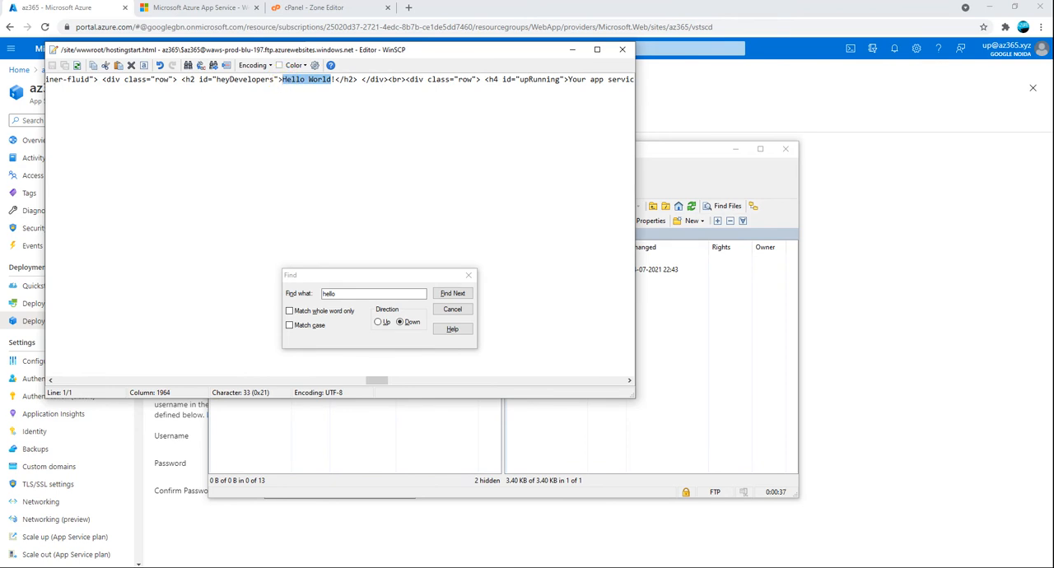
{"action": "left_click_drag", "start_coordinate": [378, 379], "coordinate": [385, 380]}
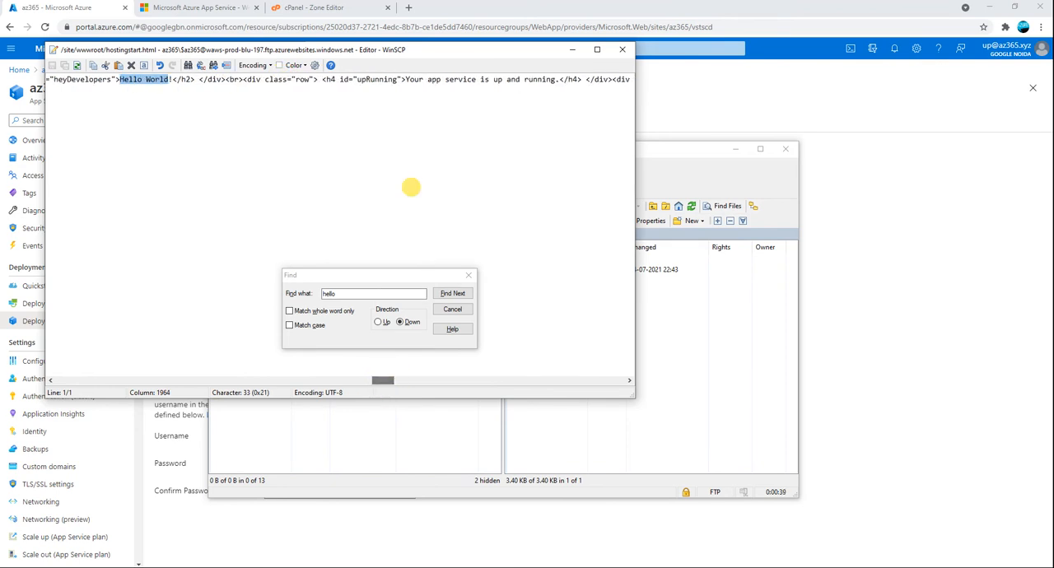
{"action": "left_click", "coordinate": [406, 80]}
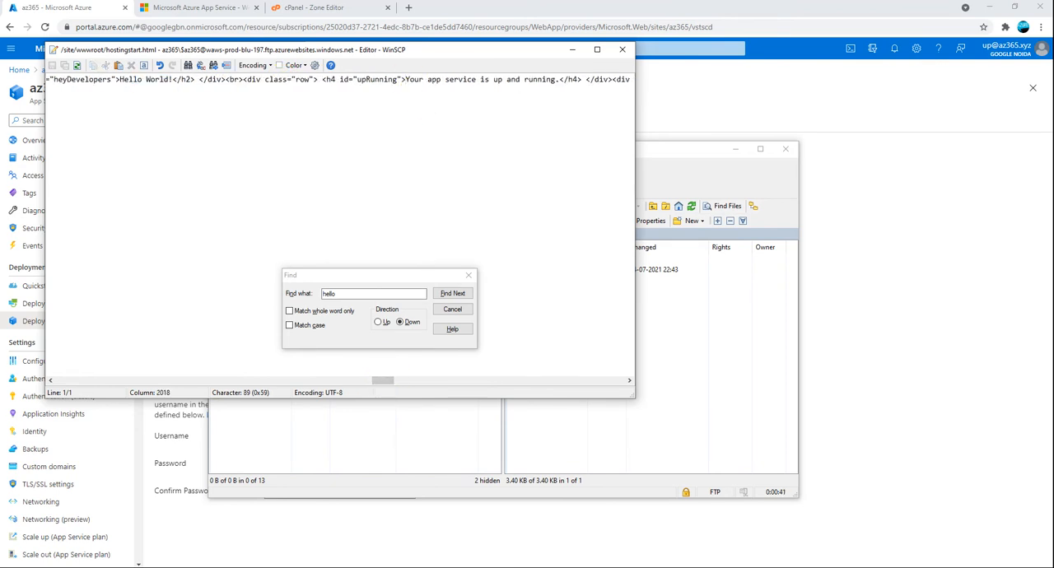
{"action": "key", "text": "ctrl+v"}
{"action": "type", "text": "!"}
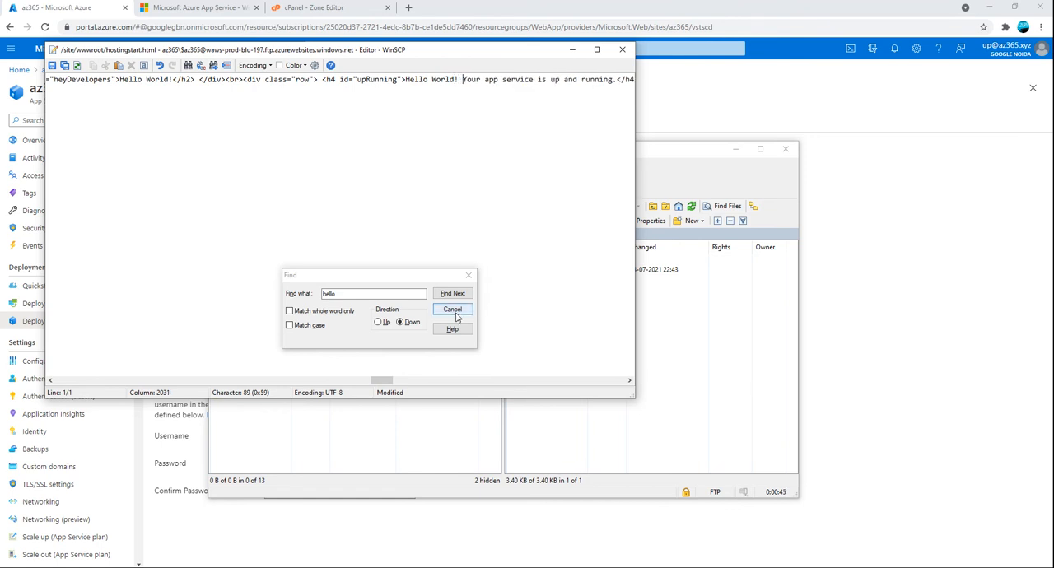
{"action": "left_click", "coordinate": [427, 80]}
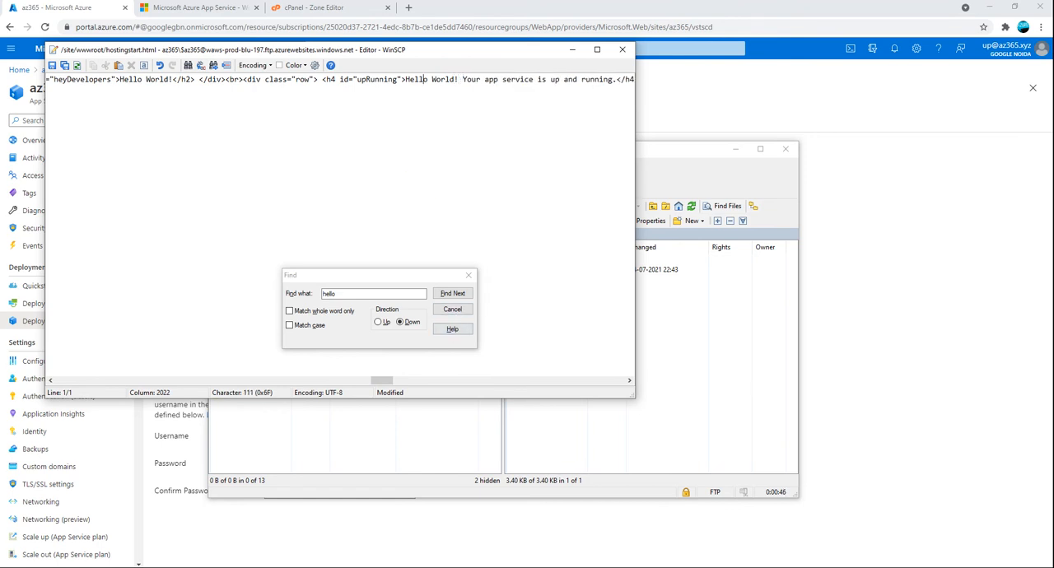
Save the edited hostingstart.html to the server, close the editor, and dismiss the error dialog
{"action": "left_click", "coordinate": [52, 65]}
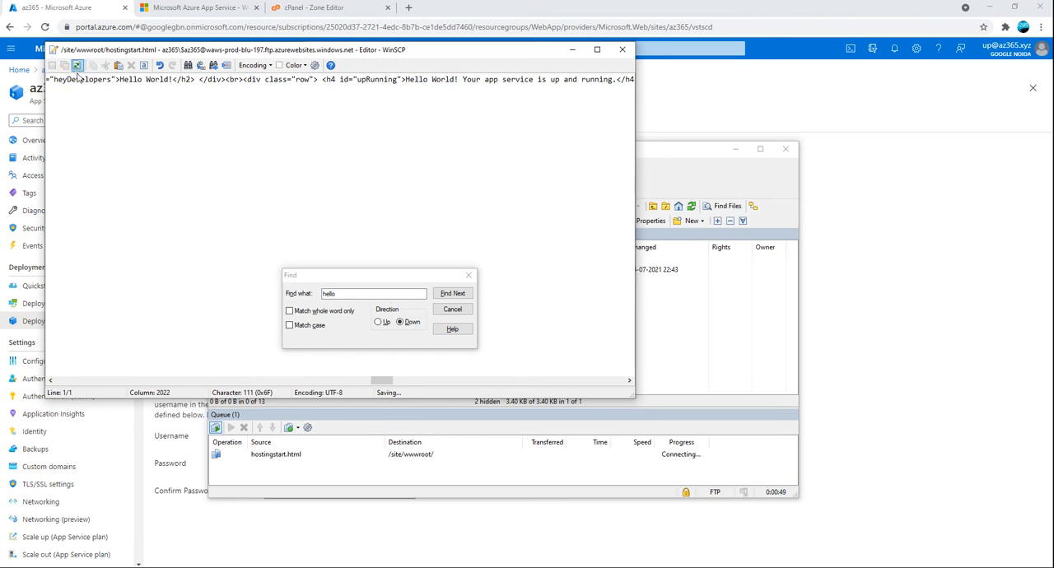
{"action": "left_click", "coordinate": [623, 50]}
{"action": "left_click", "coordinate": [514, 225]}
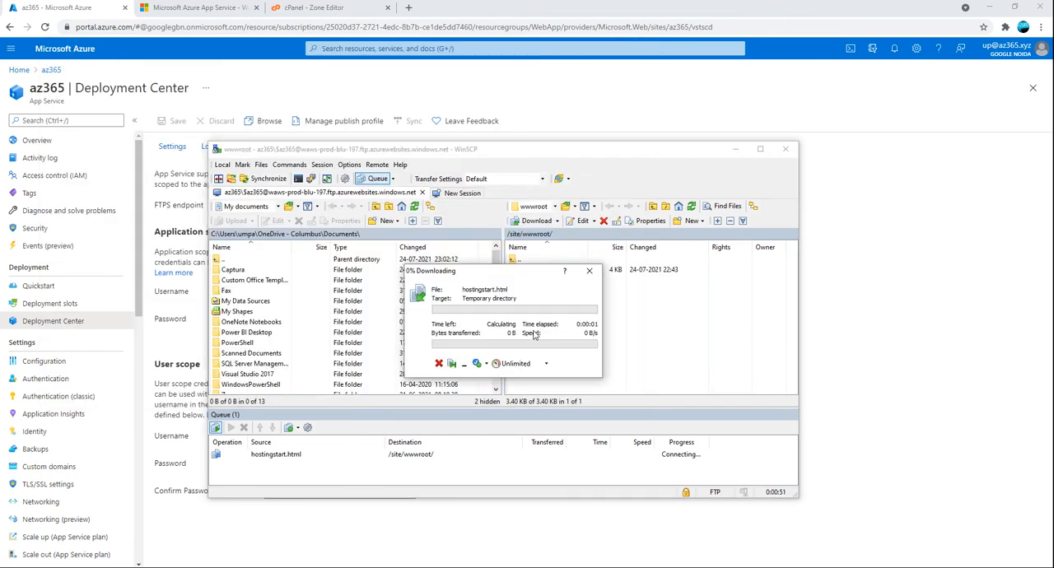
{"action": "left_click", "coordinate": [267, 456]}
{"action": "left_click", "coordinate": [208, 453]}
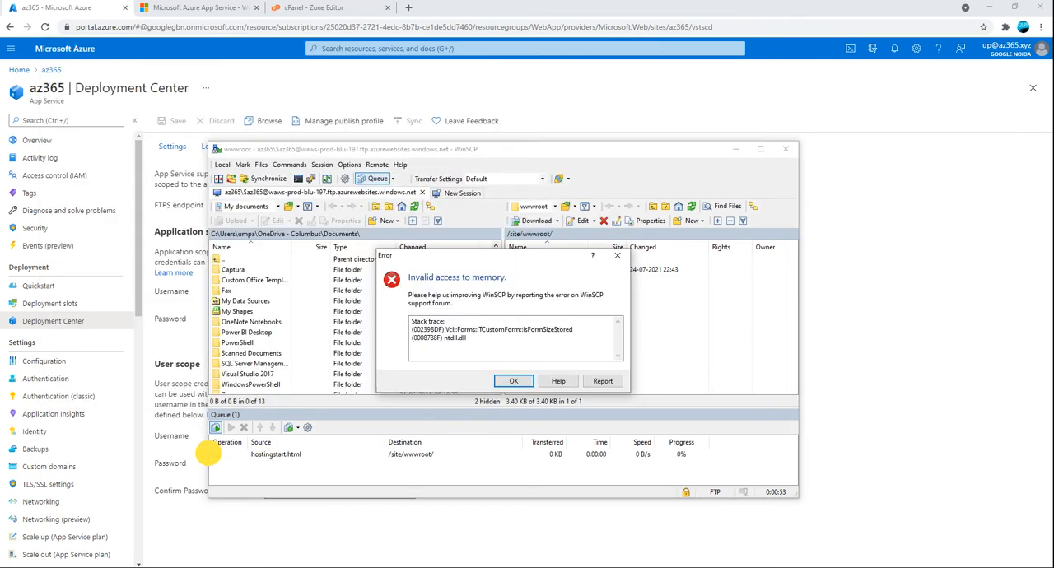
{"action": "left_click", "coordinate": [513, 381]}
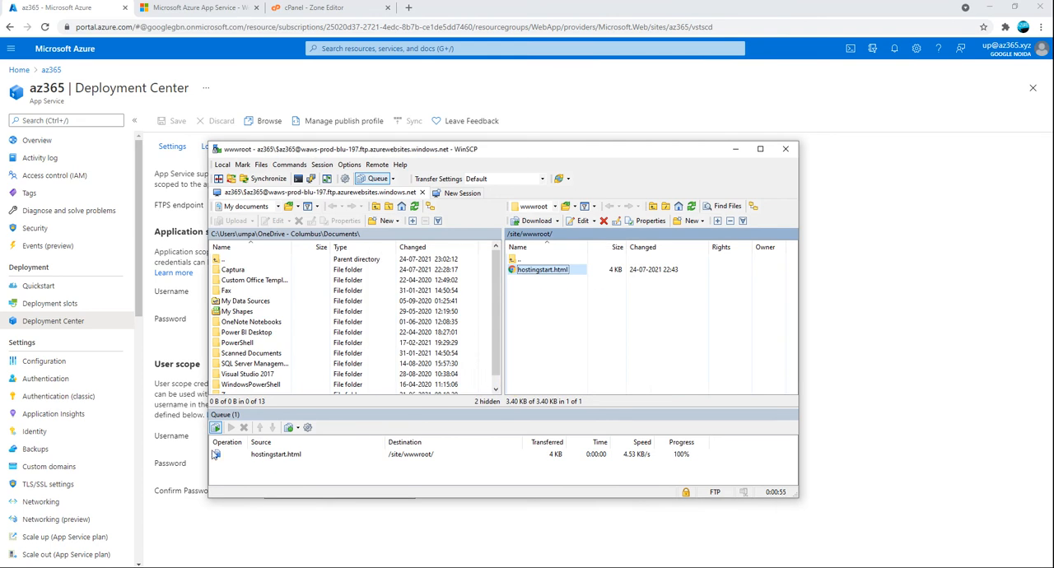
Turn off transfer queue processing and download hostingstart.html from wwwroot to the local Documents folder
{"action": "left_click", "coordinate": [215, 455]}
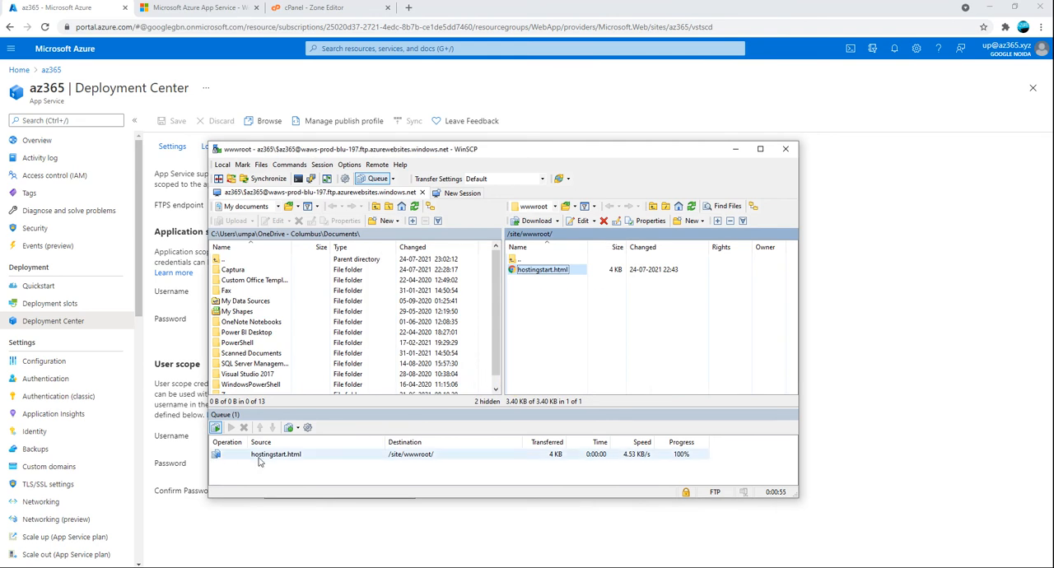
{"action": "left_click", "coordinate": [219, 430]}
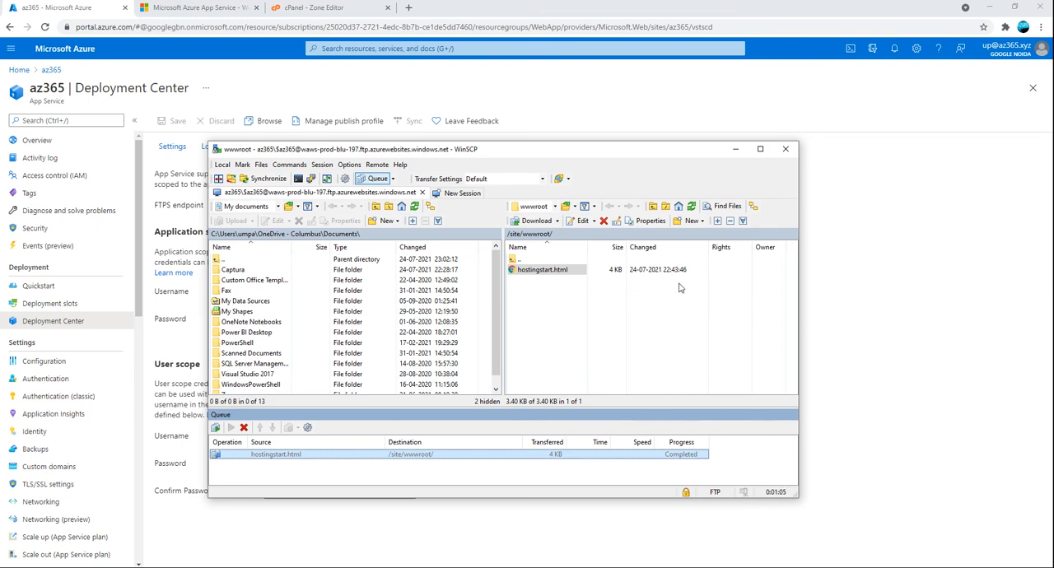
{"action": "left_click", "coordinate": [561, 278]}
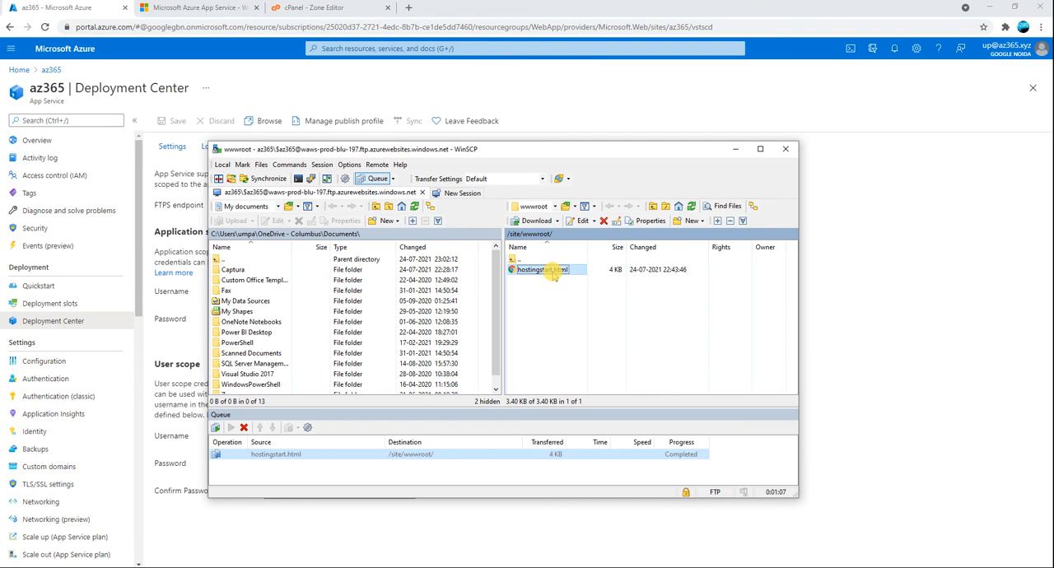
{"action": "left_click", "coordinate": [553, 273]}
{"action": "key", "text": "F5"}
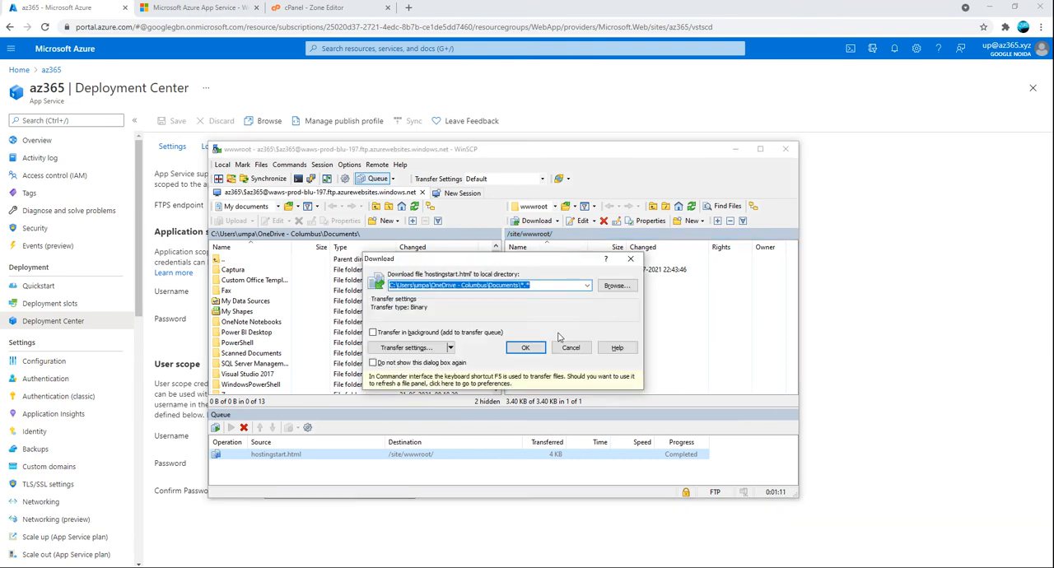
{"action": "left_click", "coordinate": [525, 347]}
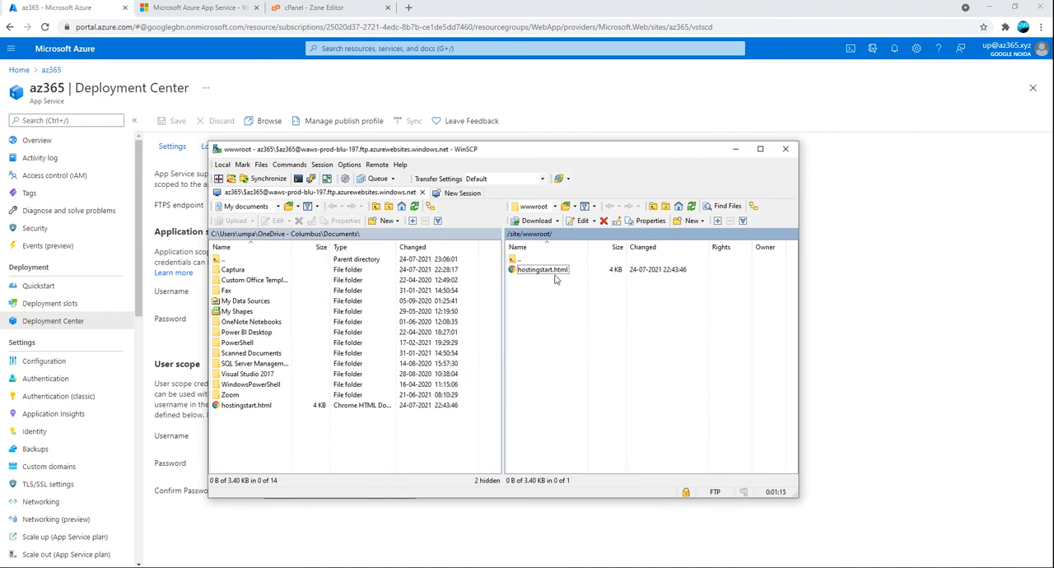
Switch to the browser and reload az365.azurewebsites.net to check the edited start page
{"action": "left_click", "coordinate": [405, 79]}
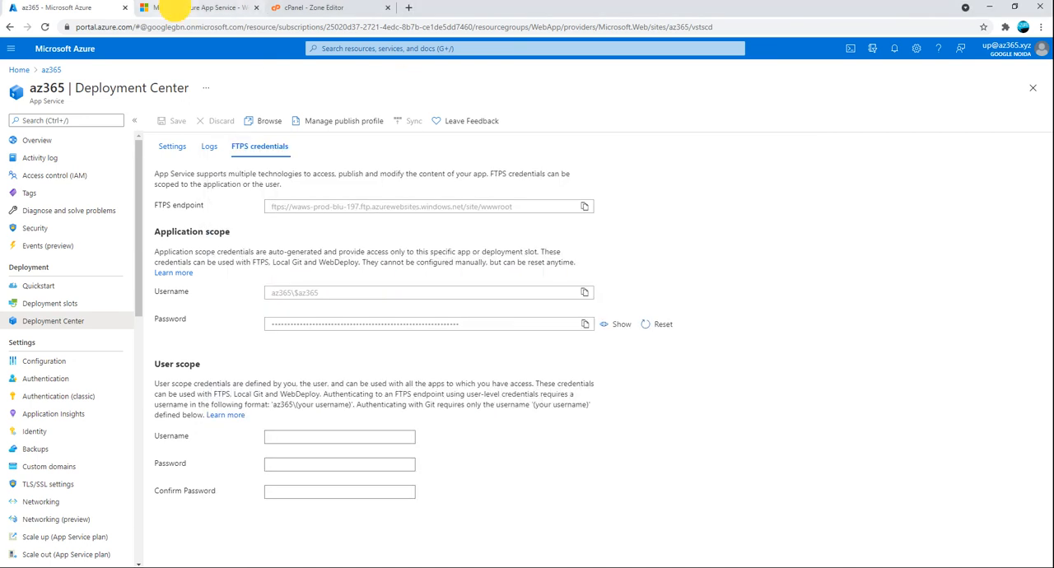
{"action": "left_click", "coordinate": [172, 8]}
{"action": "left_click", "coordinate": [45, 28]}
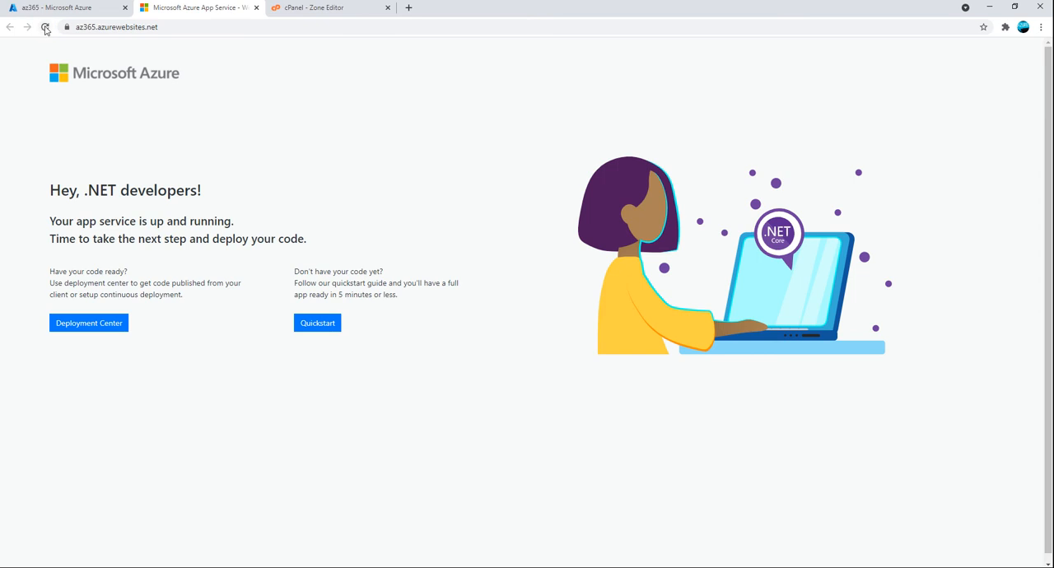
{"action": "left_click", "coordinate": [46, 27]}
{"action": "left_click", "coordinate": [46, 27]}
{"action": "left_click", "coordinate": [45, 28]}
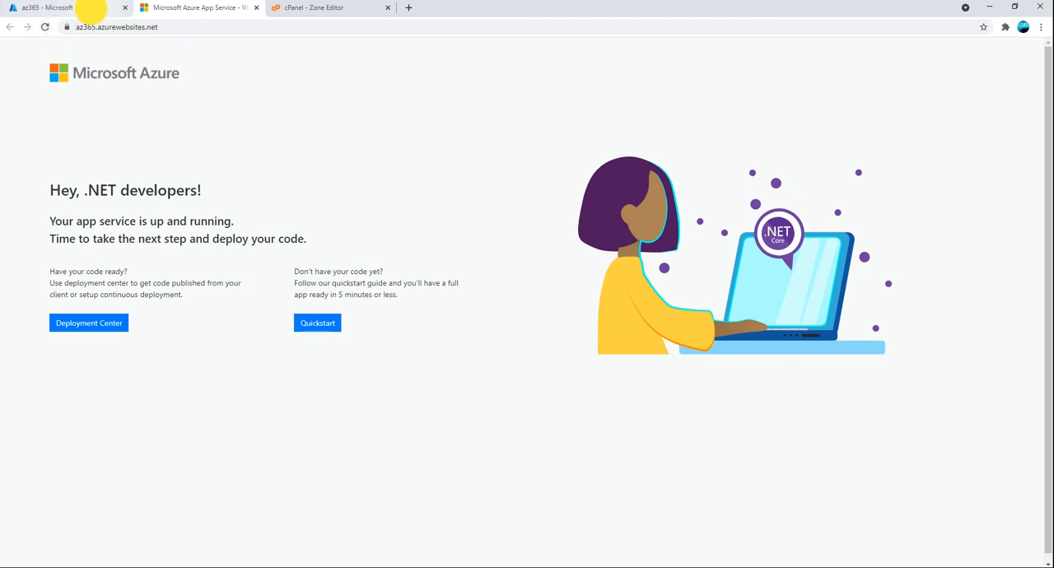
Glance at the cPanel zone records and az365's TLS/SSL settings, and open the app's Custom domains page
{"action": "left_click", "coordinate": [90, 10]}
{"action": "left_click", "coordinate": [326, 9]}
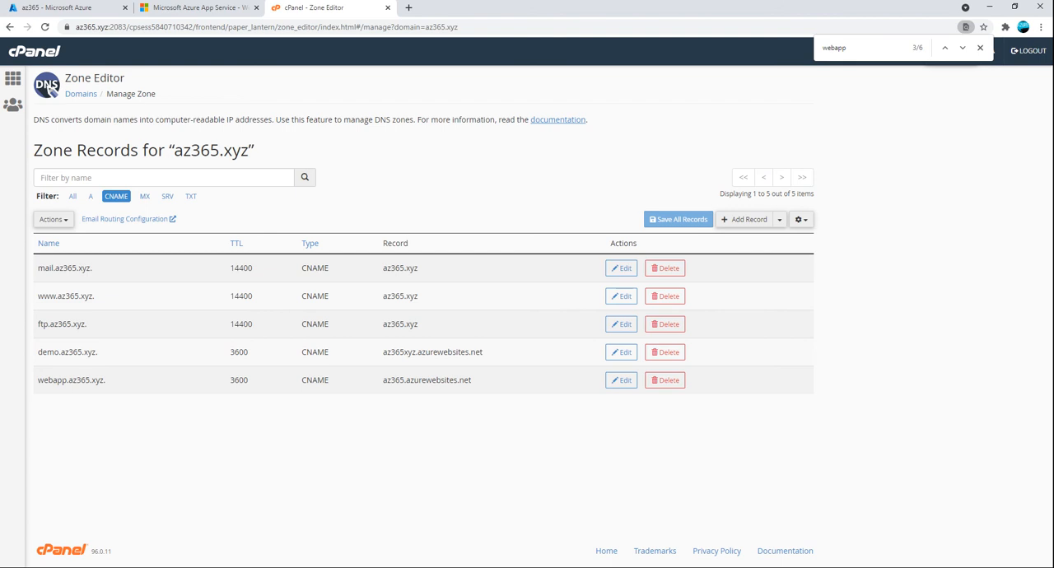
{"action": "left_click", "coordinate": [82, 16]}
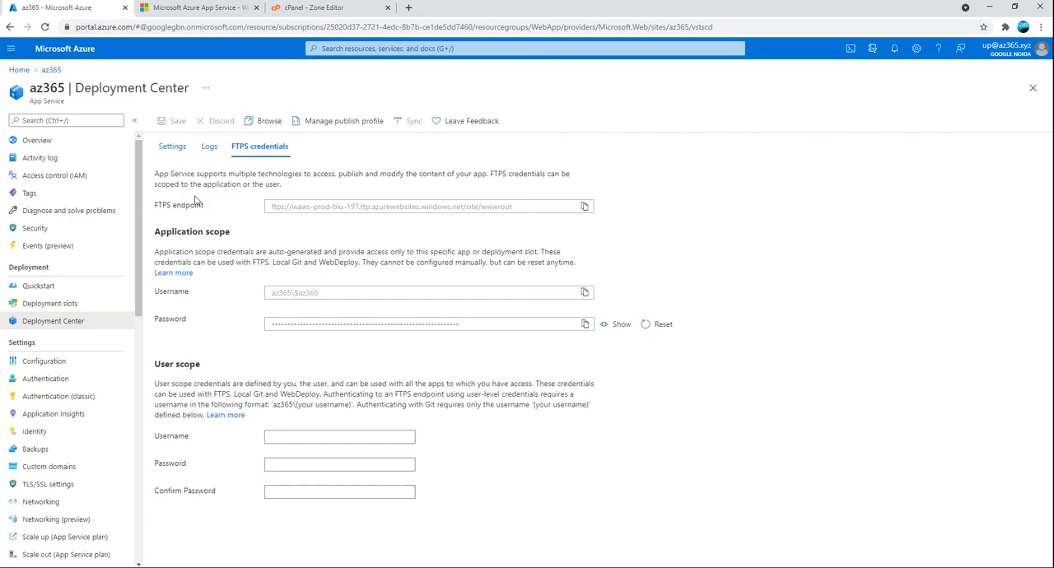
{"action": "scroll", "coordinate": [53, 395], "scroll_direction": "down", "scroll_amount": 3}
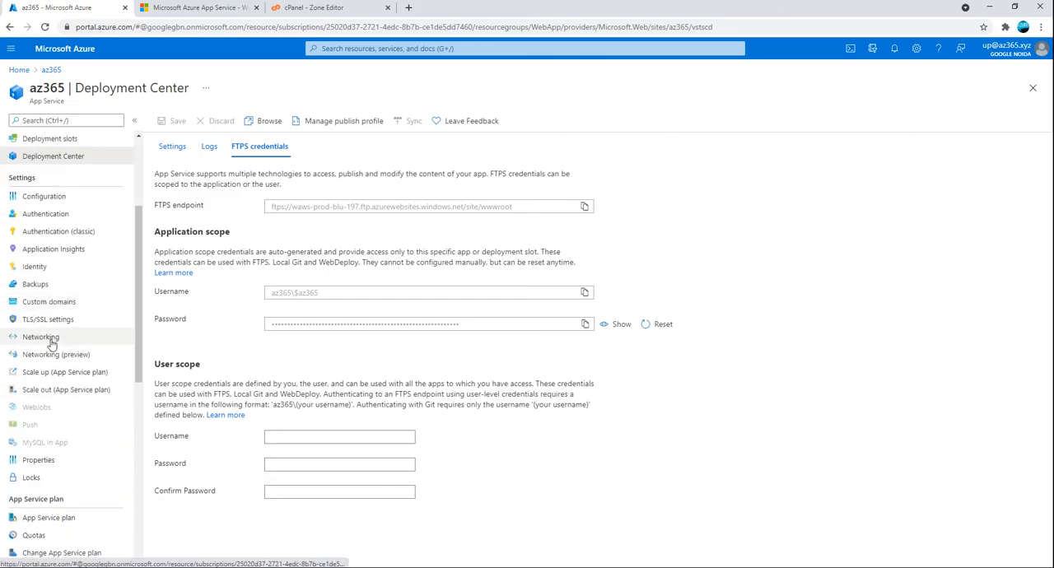
{"action": "left_click", "coordinate": [56, 322]}
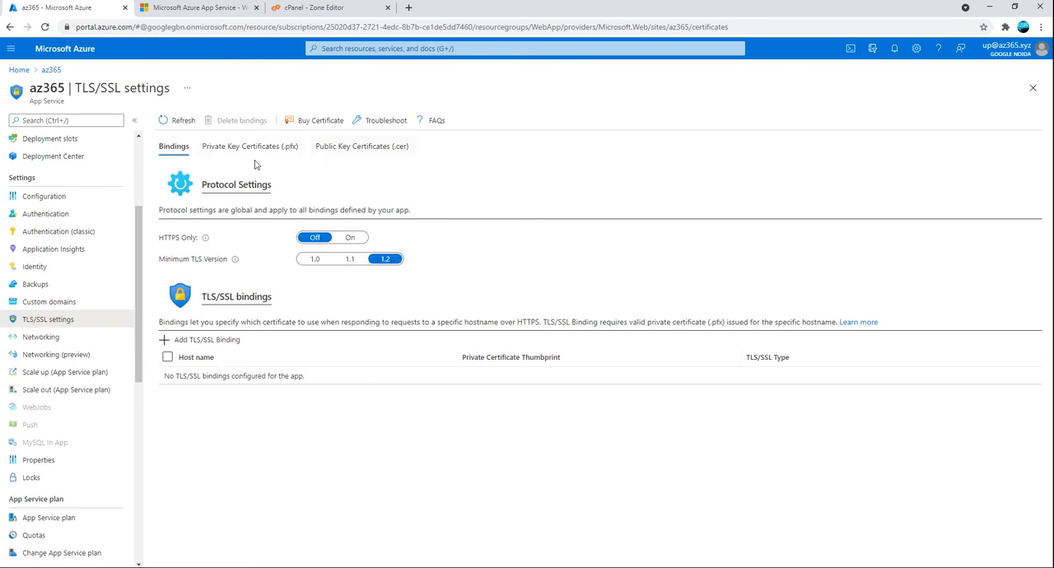
{"action": "left_click", "coordinate": [63, 302]}
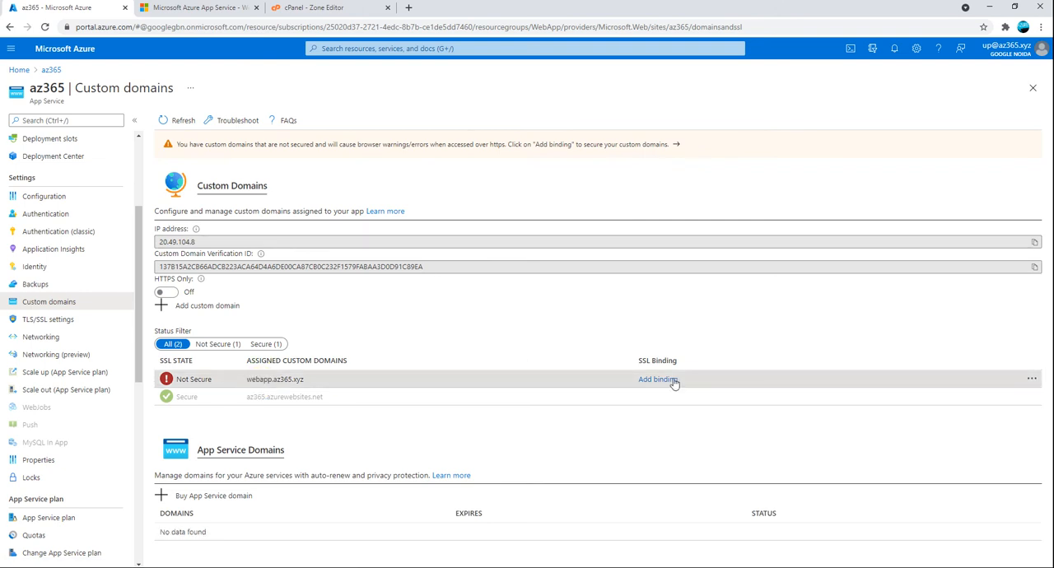
Add a TLS/SSL binding for webapp.az365.xyz using the webapp.az365.xyz certificate and the SNI SSL type
{"action": "left_click", "coordinate": [672, 381]}
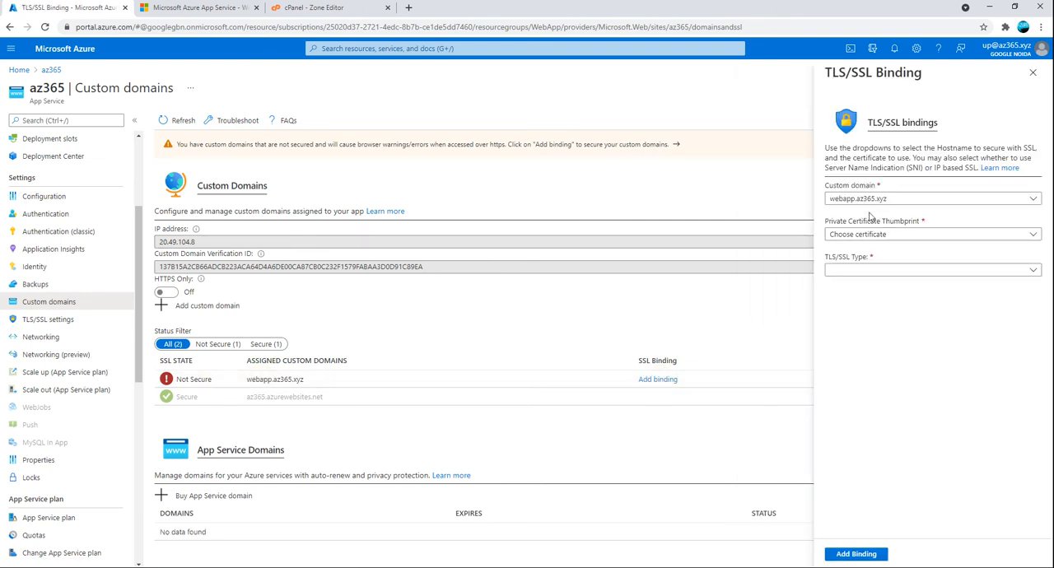
{"action": "left_click", "coordinate": [850, 239]}
{"action": "left_click", "coordinate": [848, 268]}
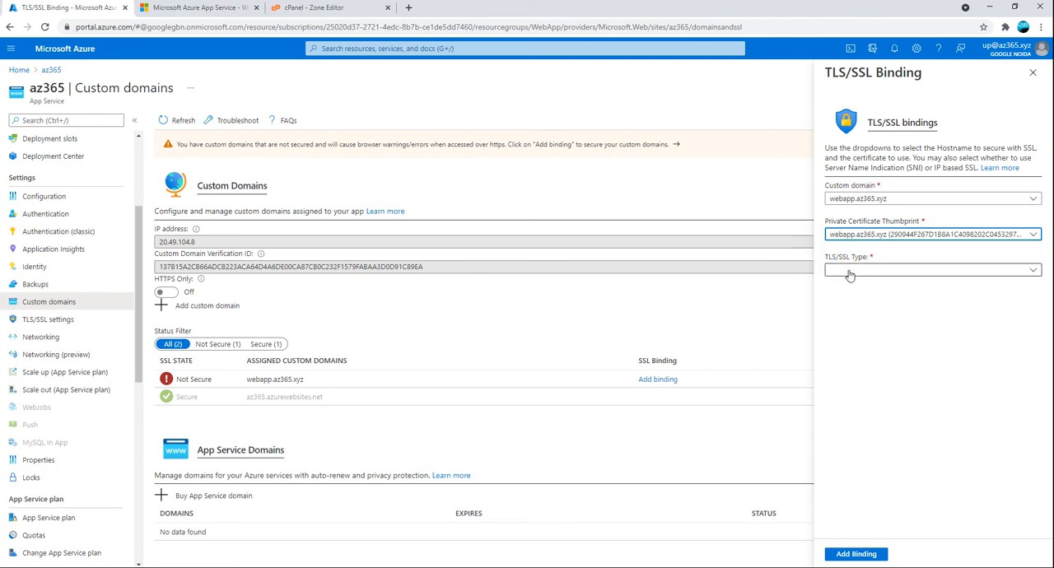
{"action": "left_click", "coordinate": [848, 270]}
{"action": "left_click", "coordinate": [849, 287]}
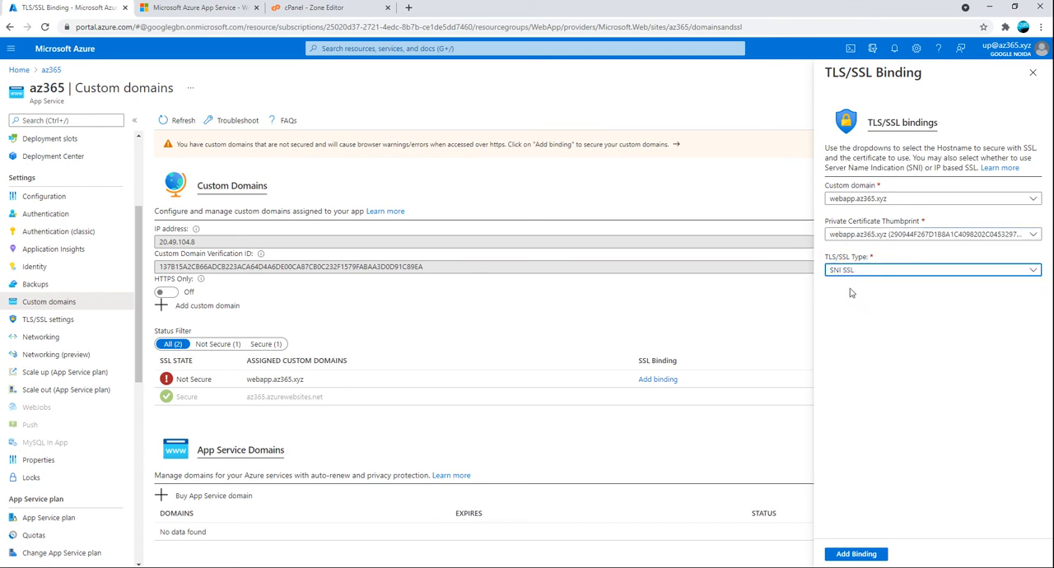
{"action": "left_click", "coordinate": [862, 554]}
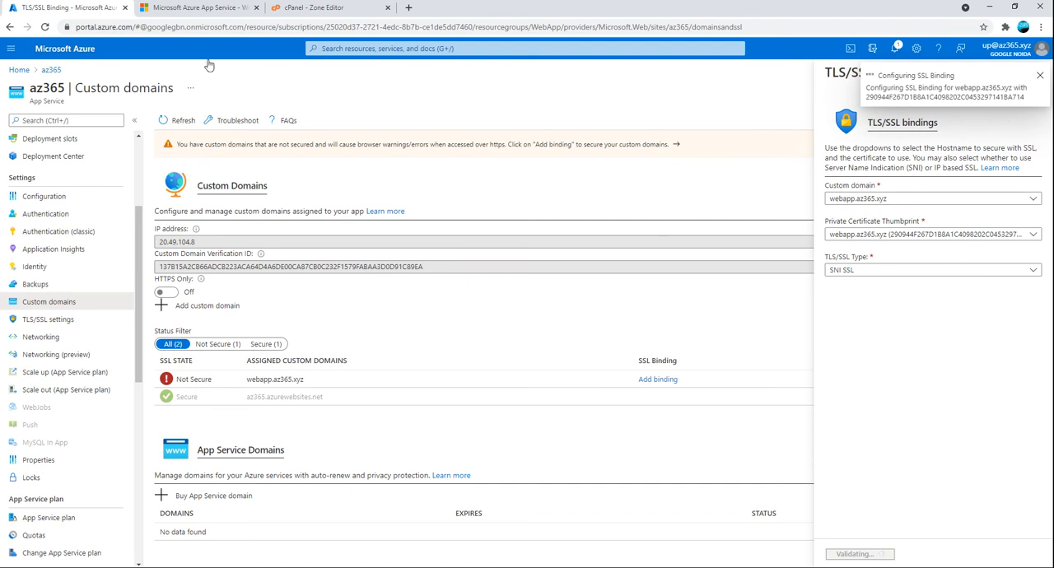
Close the browser page showing az365.azurewebsites.net and turn on HTTPS Only in az365's custom domain settings
{"action": "left_click", "coordinate": [193, 8]}
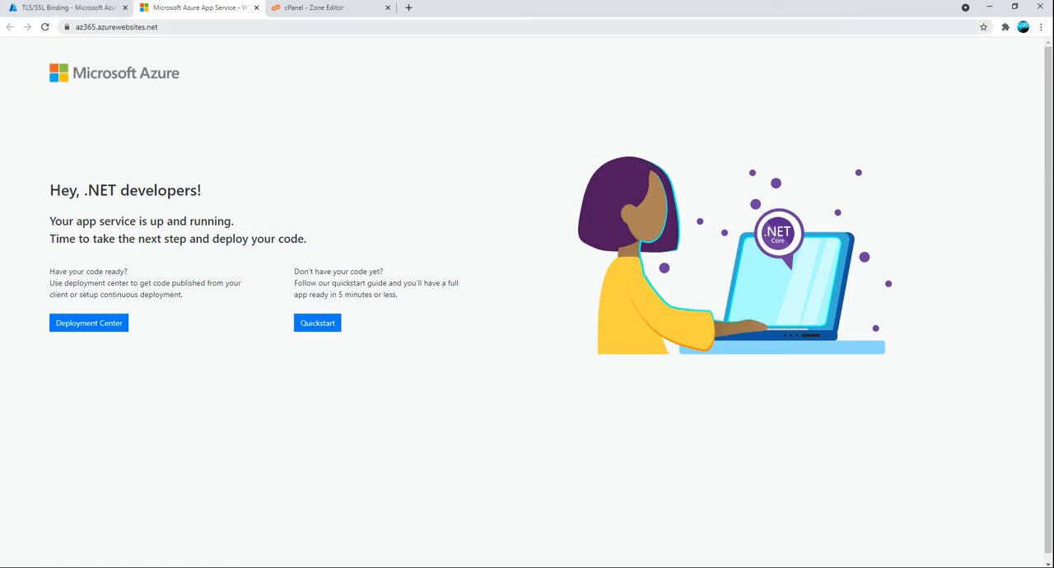
{"action": "left_click", "coordinate": [56, 27]}
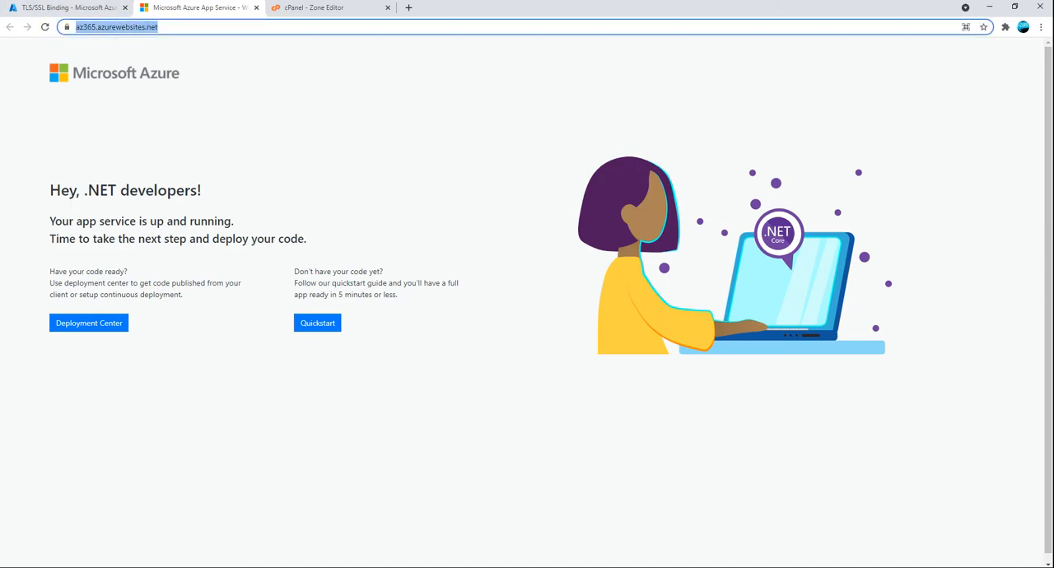
{"action": "left_click", "coordinate": [257, 9]}
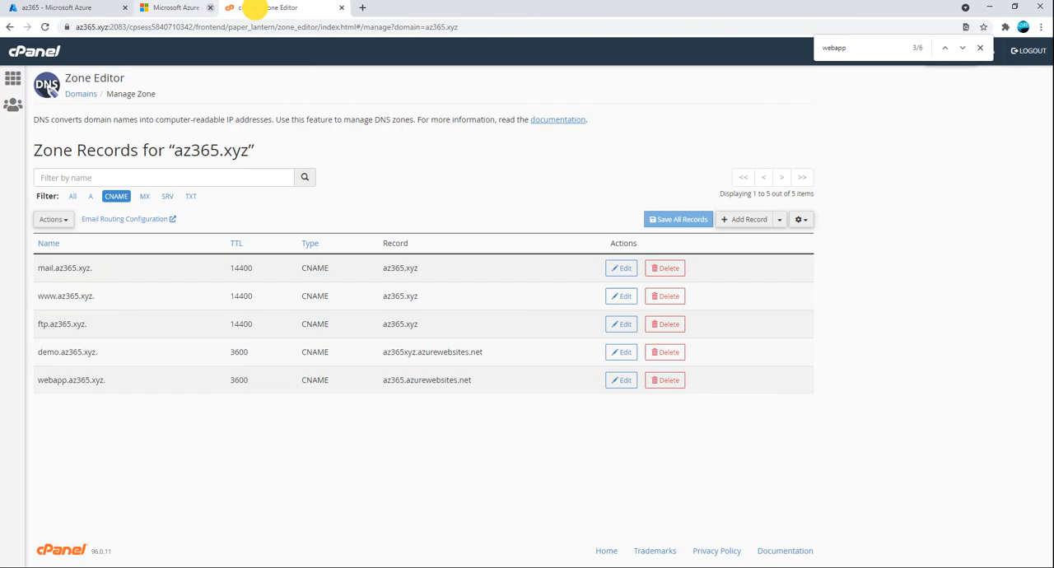
{"action": "left_click", "coordinate": [41, 8]}
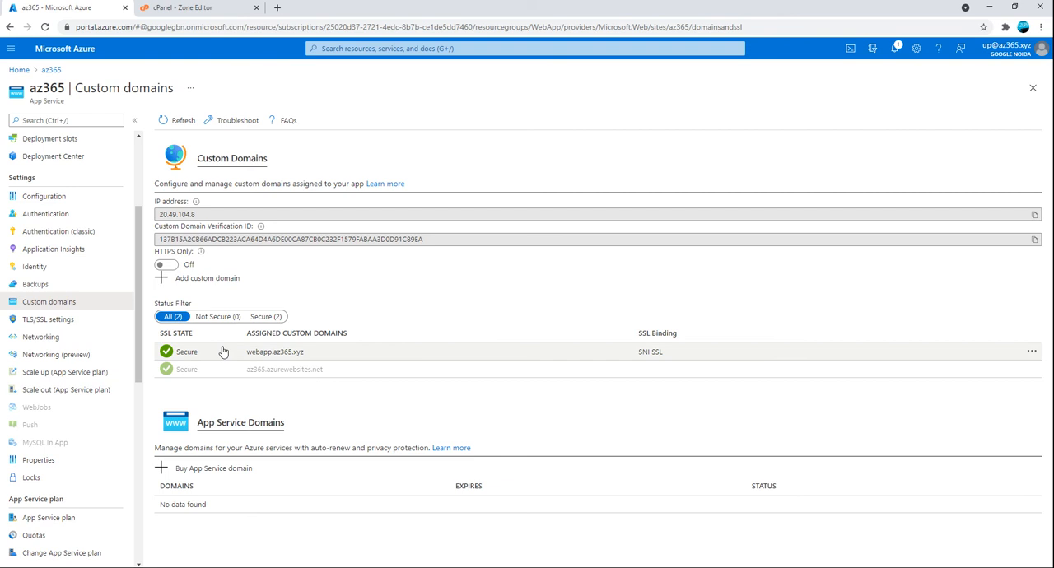
{"action": "left_click", "coordinate": [169, 264]}
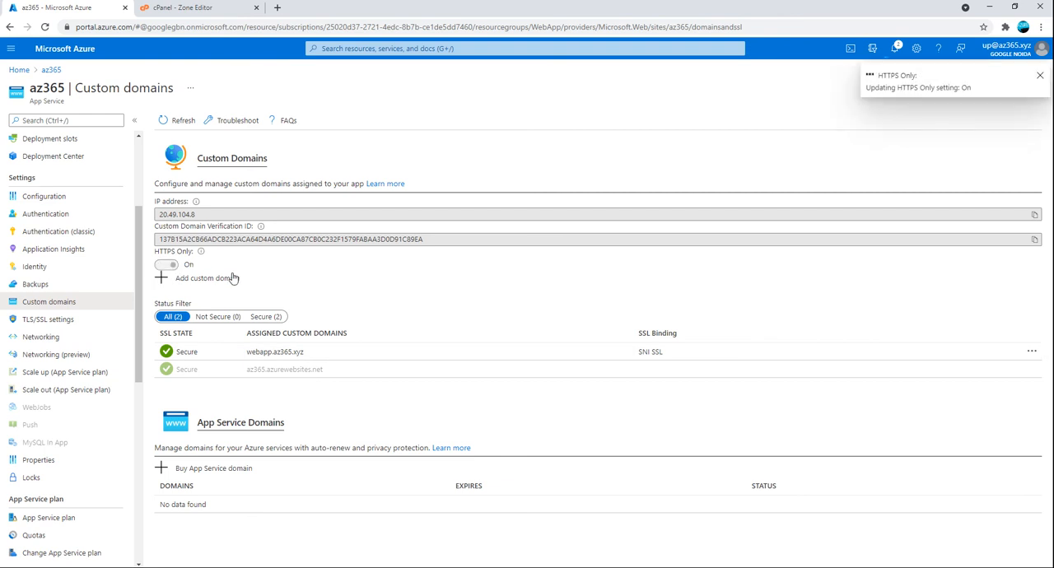
{"action": "scroll", "coordinate": [49, 321], "scroll_direction": "up", "scroll_amount": 3}
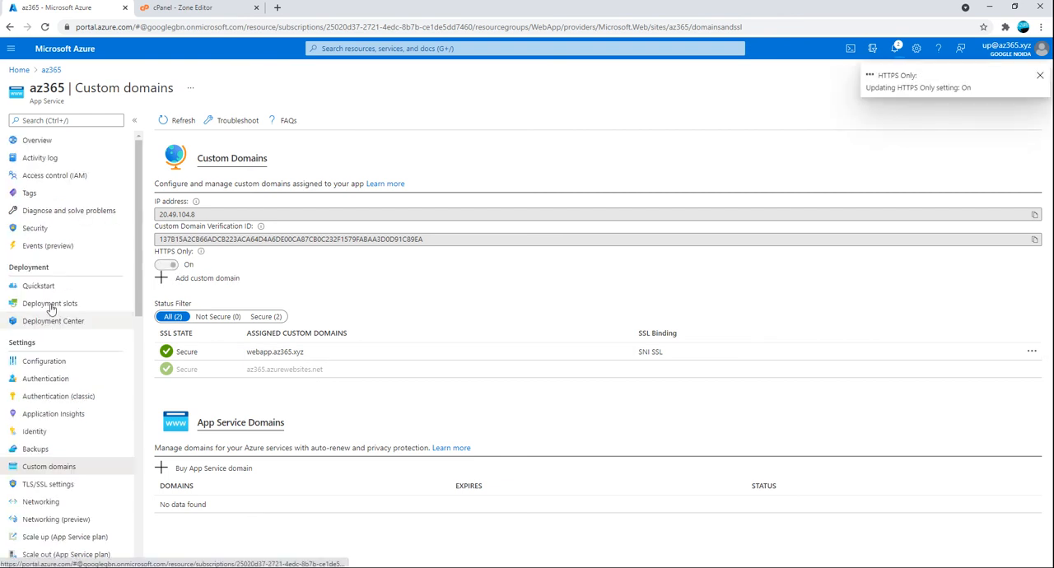
{"action": "left_click", "coordinate": [34, 142]}
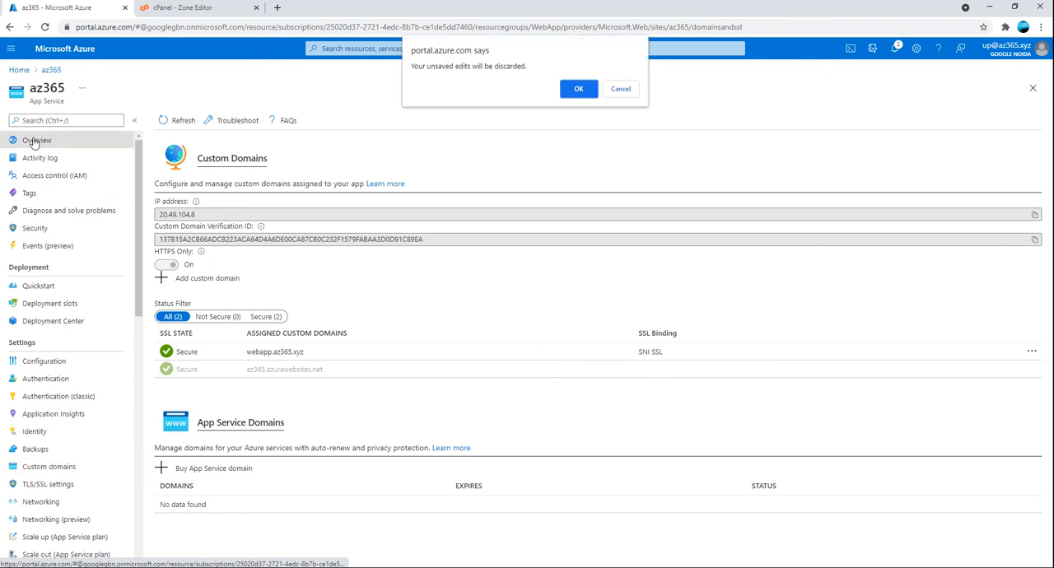
{"action": "left_click", "coordinate": [578, 89]}
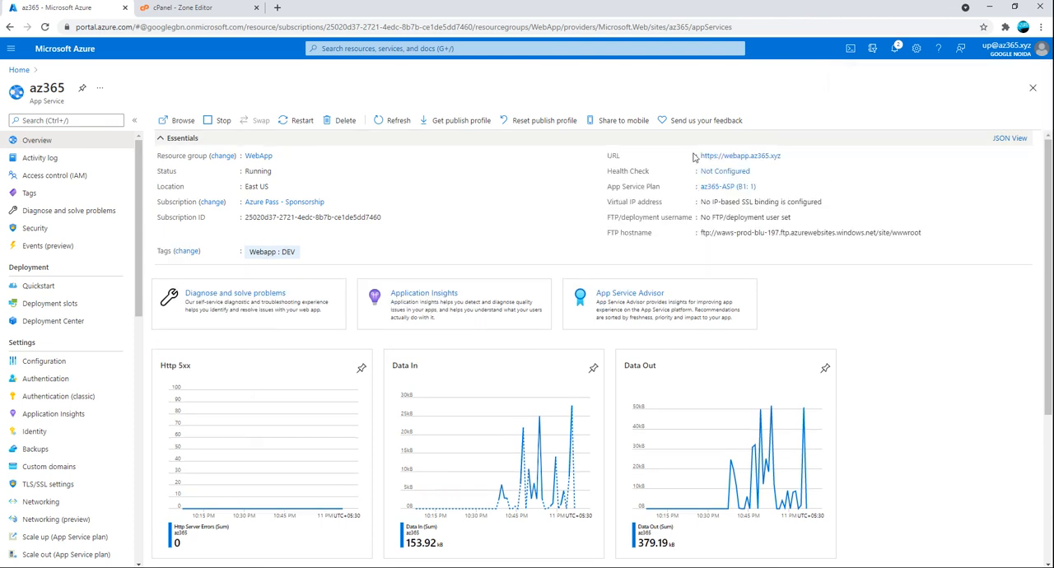
{"action": "left_click", "coordinate": [727, 157]}
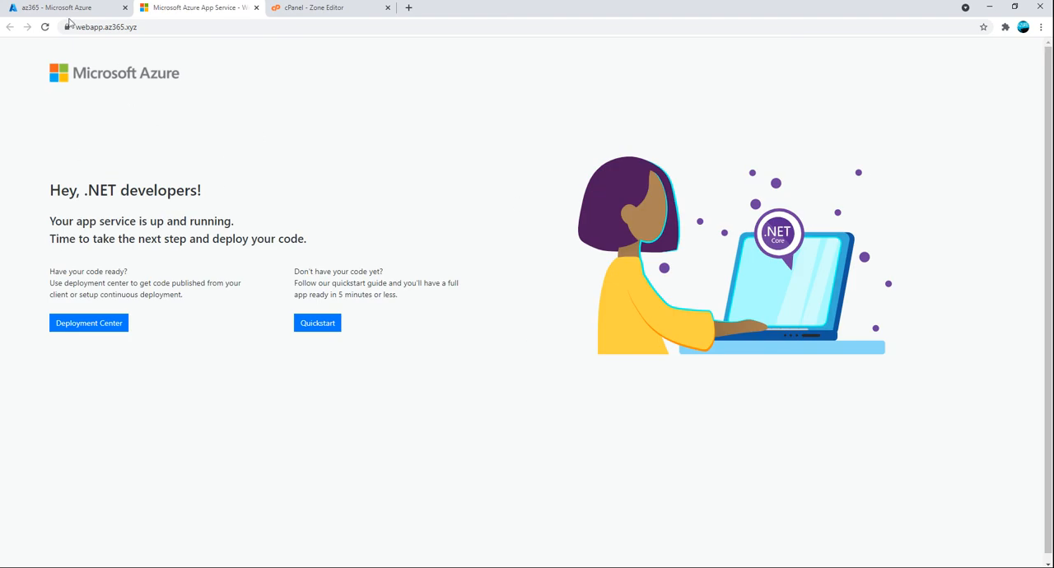
{"action": "left_click", "coordinate": [25, 7]}
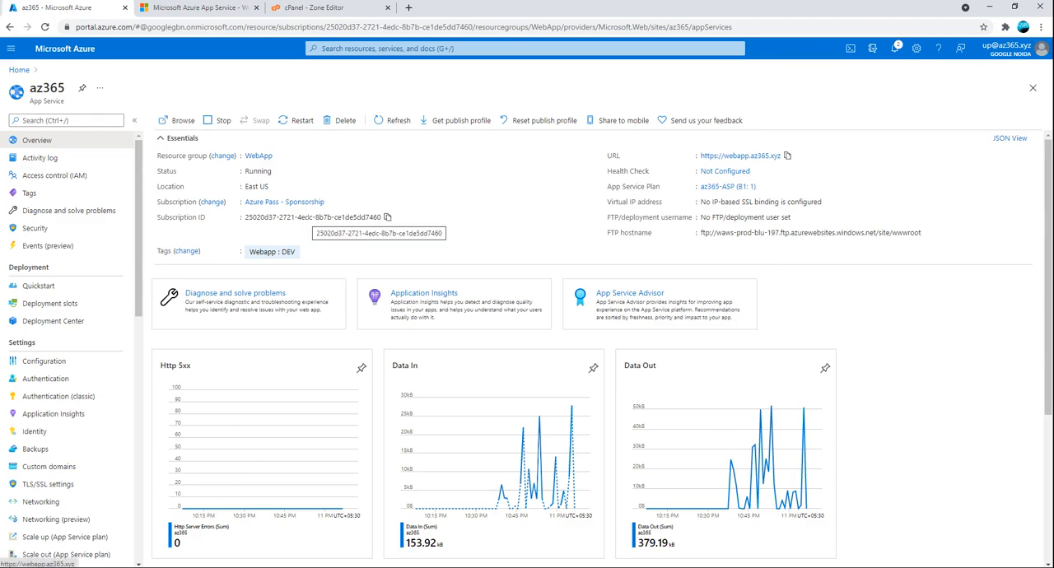